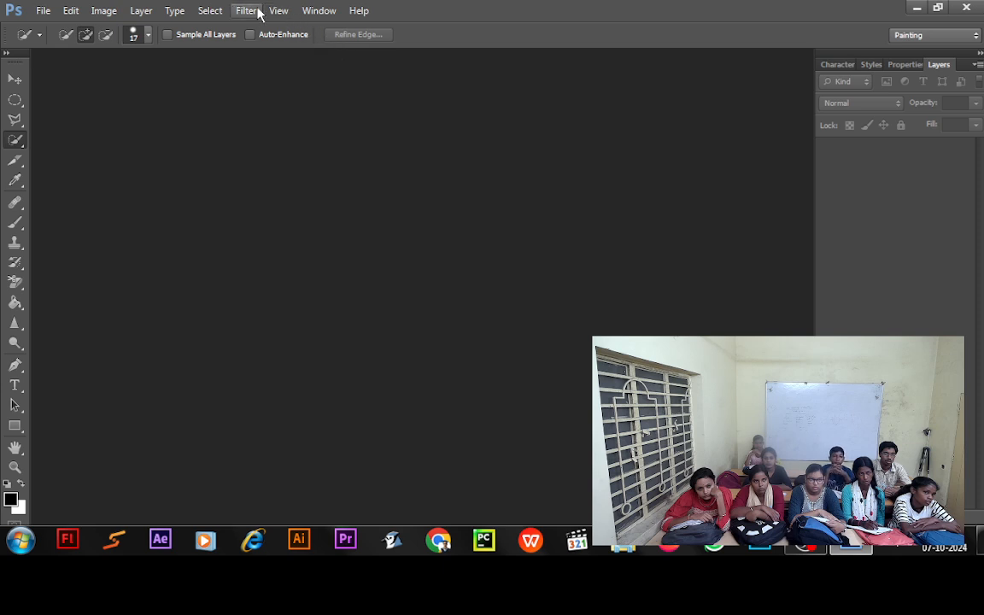
click(275, 12)
mouse_move(247, 17)
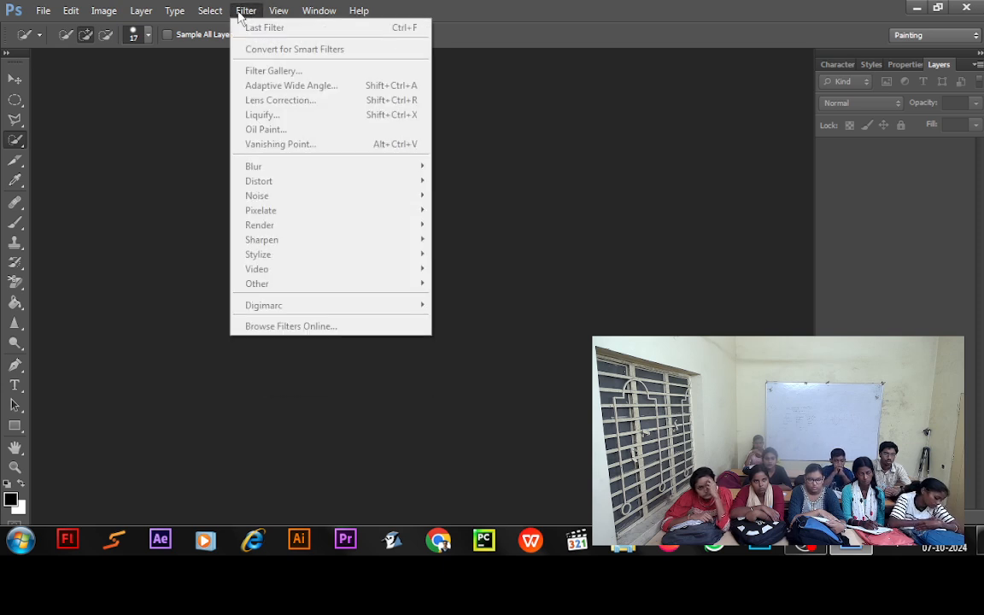
mouse_move(329, 14)
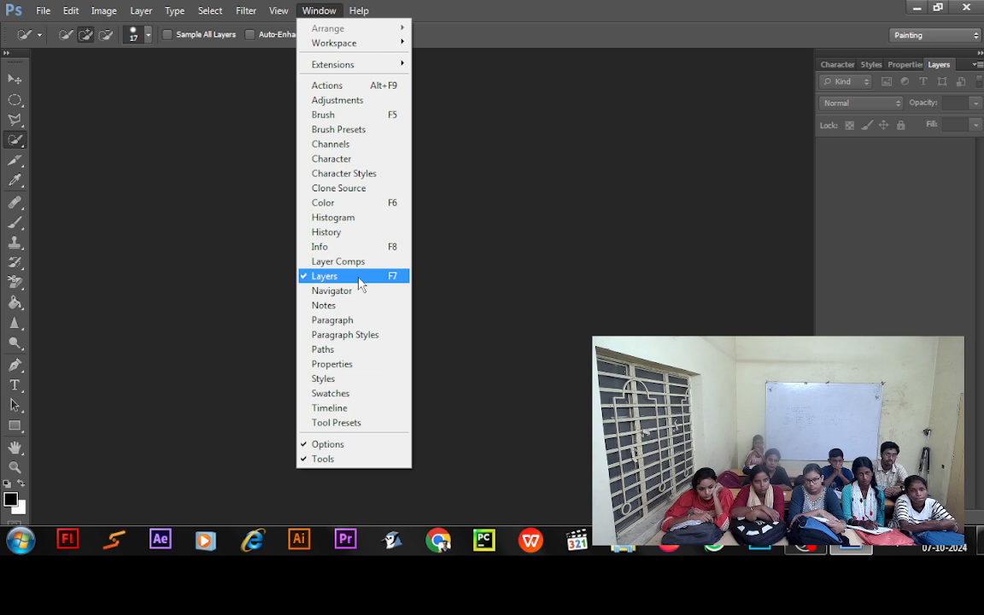
key(Escape)
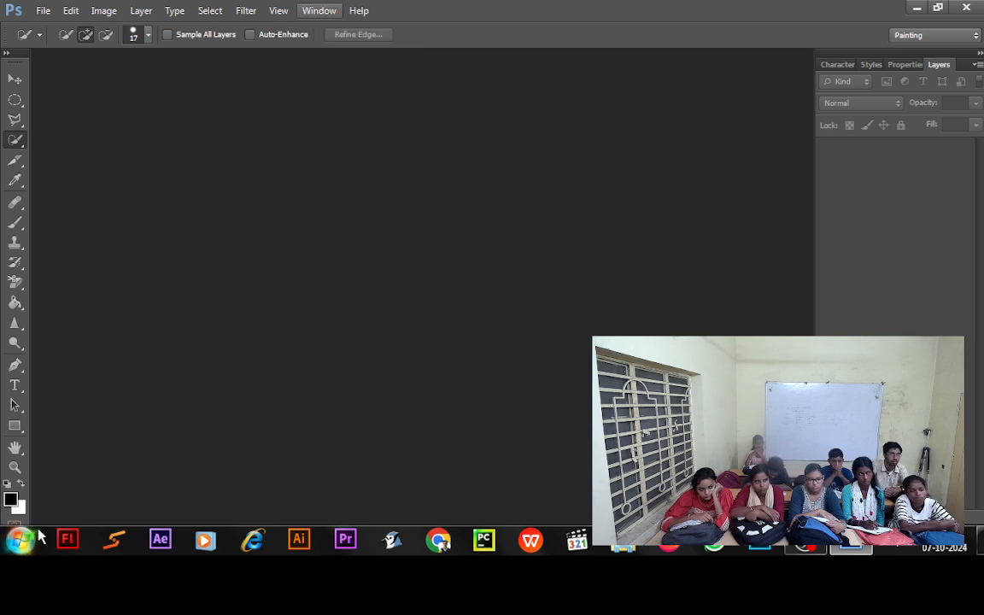
Create a new blank document 6 inches wide and 8 inches high with a resolution of 72 pixels/inch
click(41, 11)
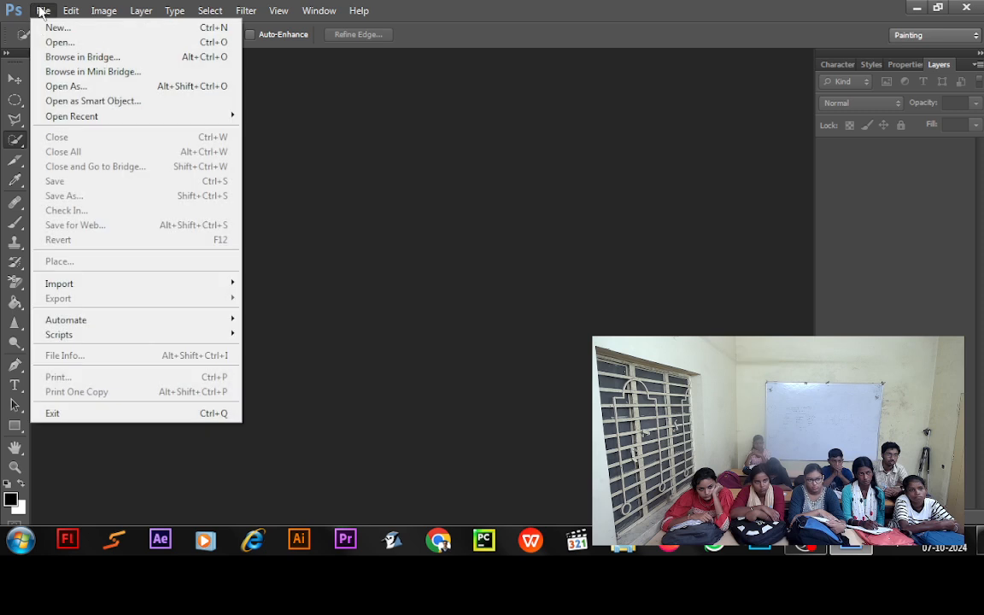
click(47, 28)
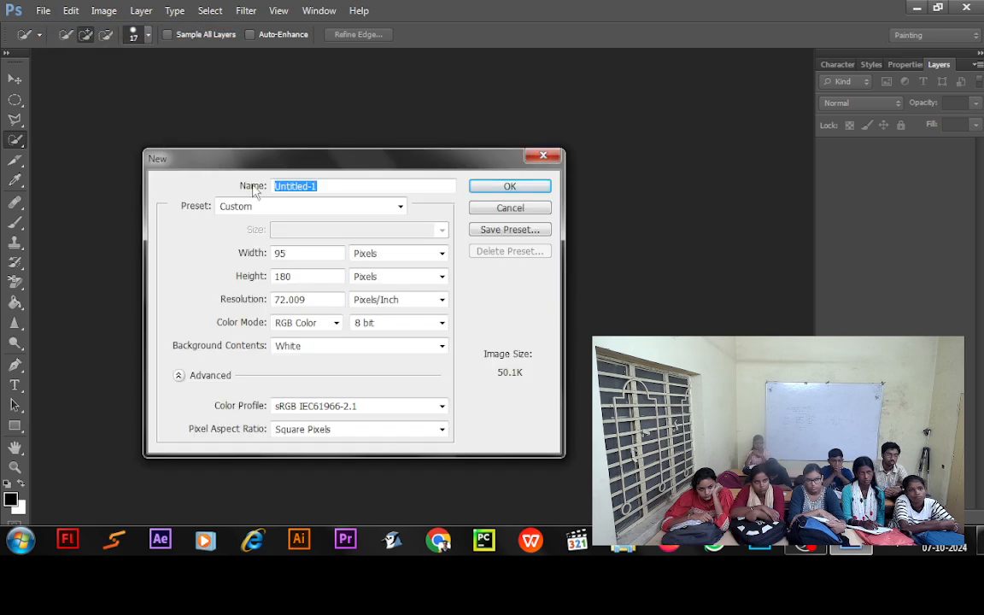
click(358, 256)
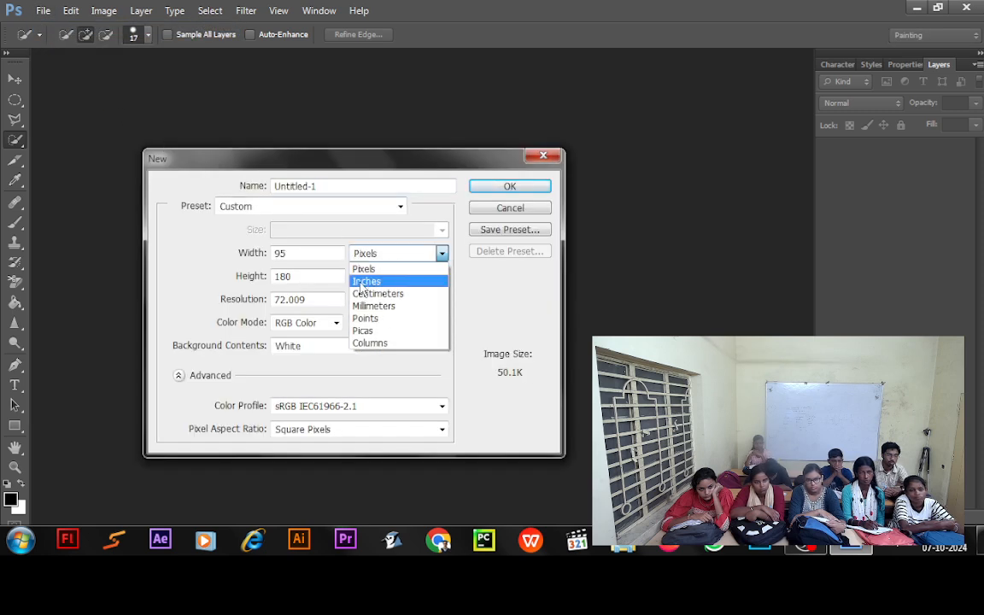
click(362, 279)
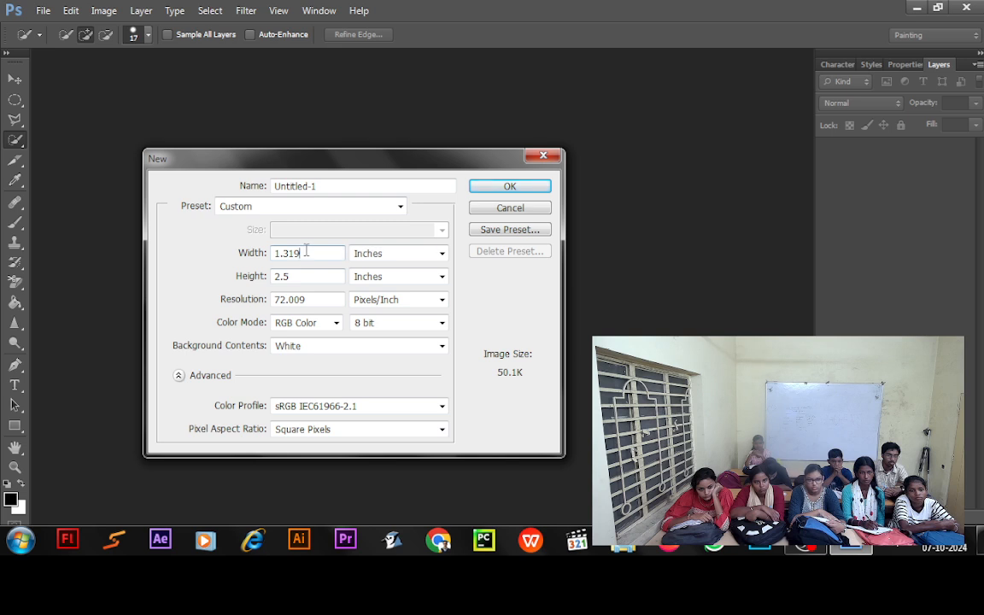
drag(315, 253, 199, 260)
text(6)
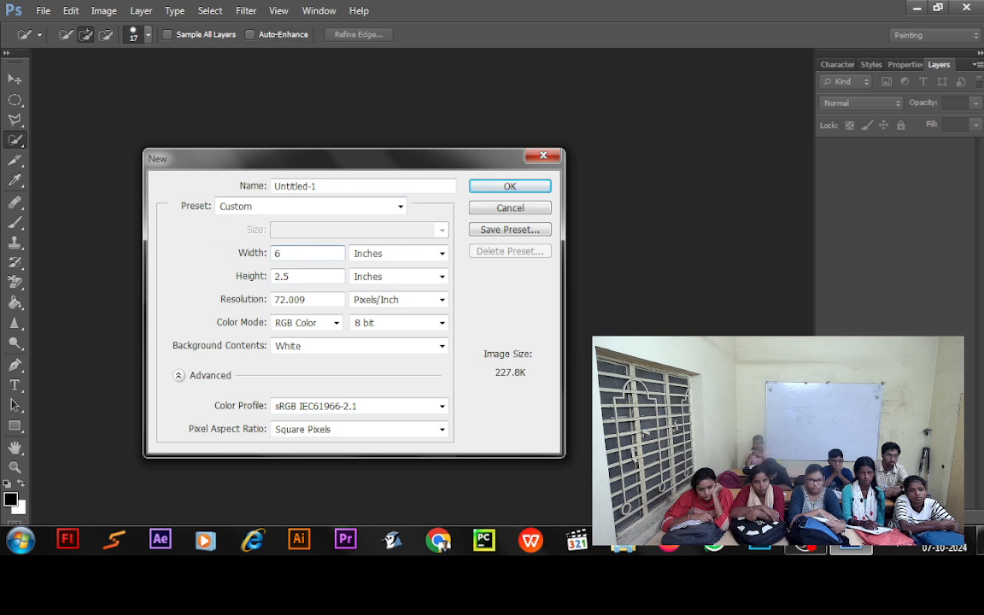
key(Tab)
key(Tab)
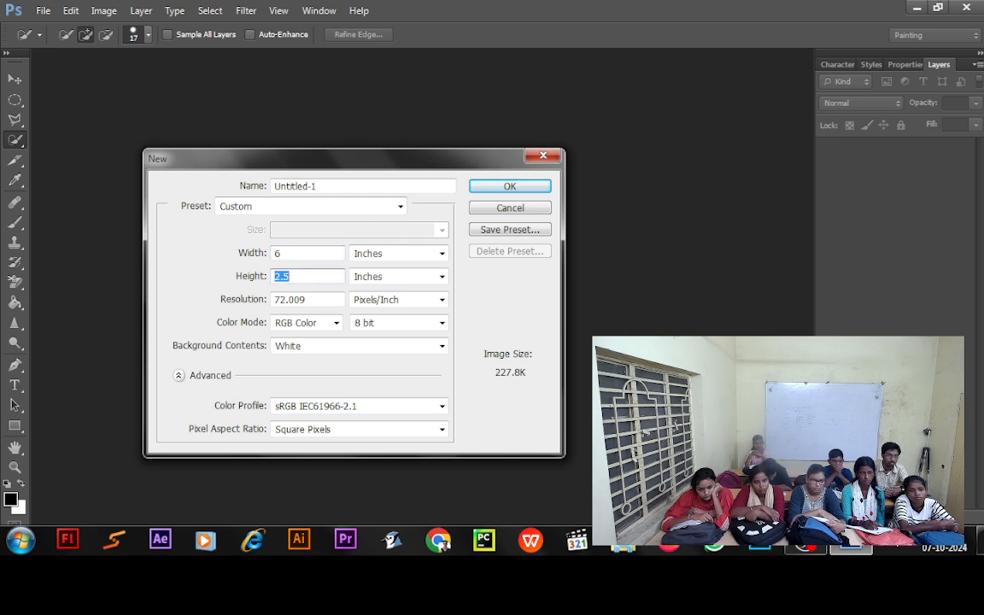
text(8)
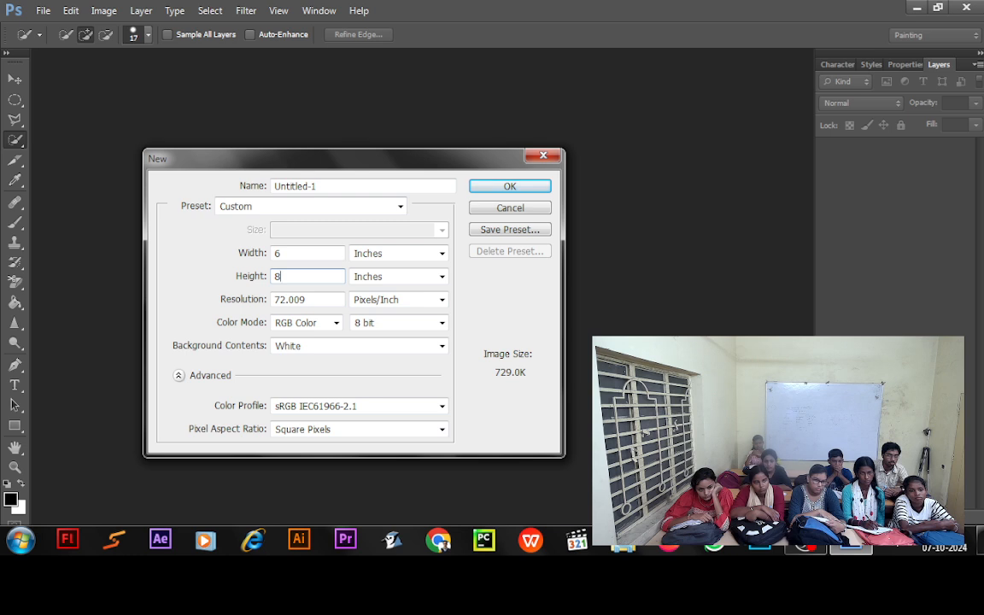
key(Tab)
key(Tab)
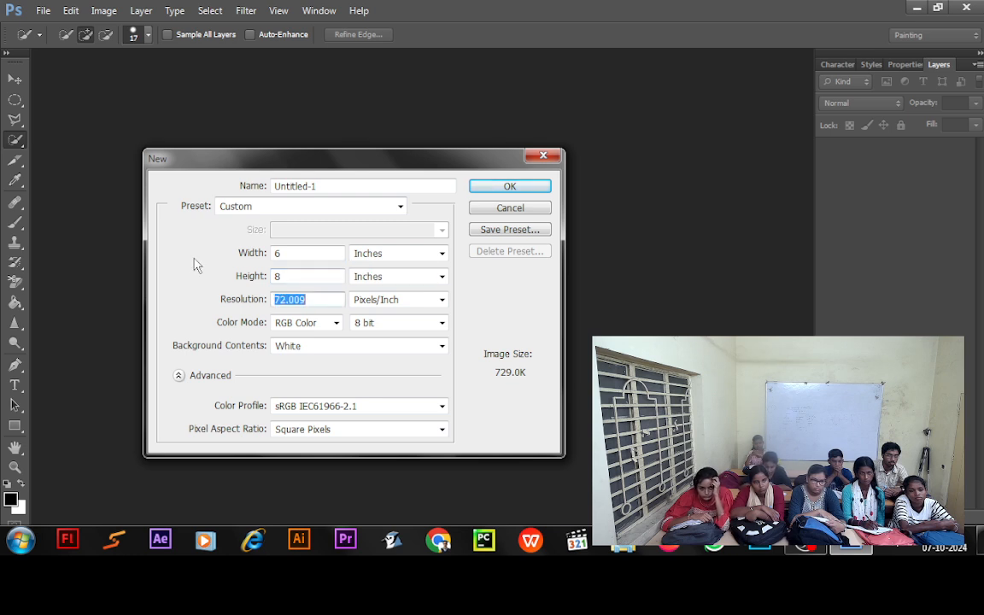
text(72)
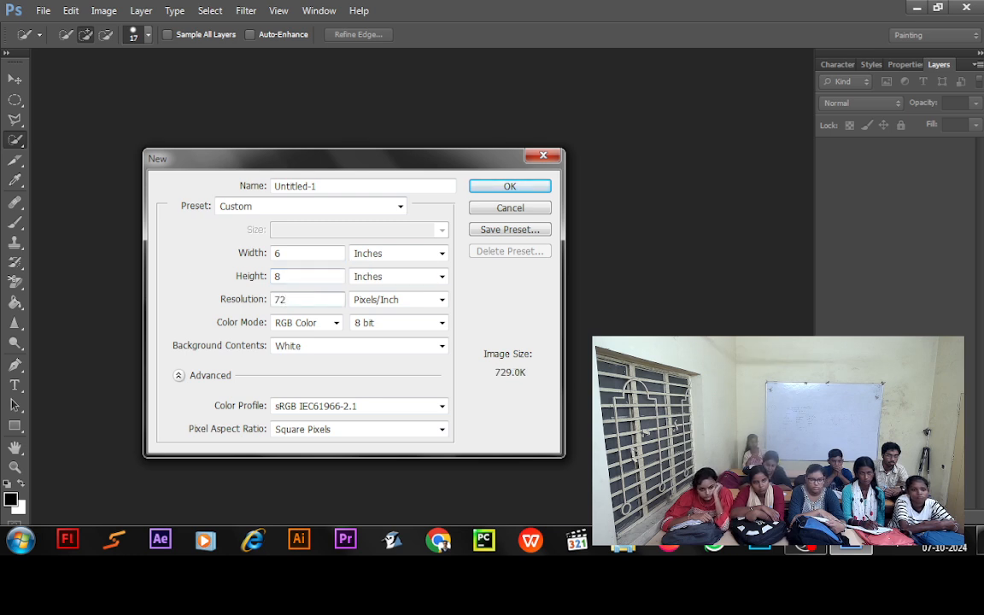
key(Return)
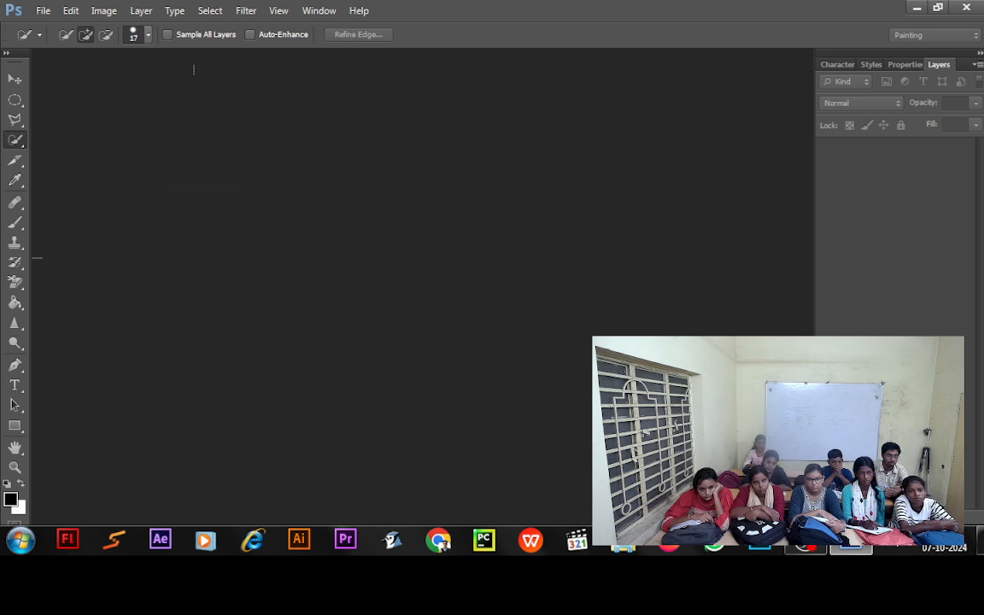
Convert the locked Background layer into a regular layer named Layer 0
click(14, 78)
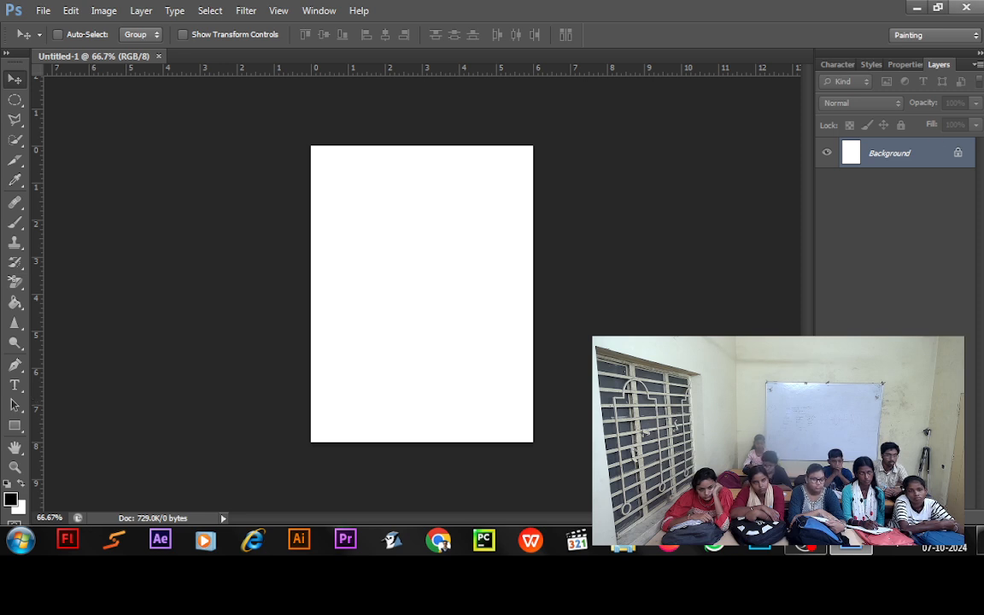
double_click(943, 156)
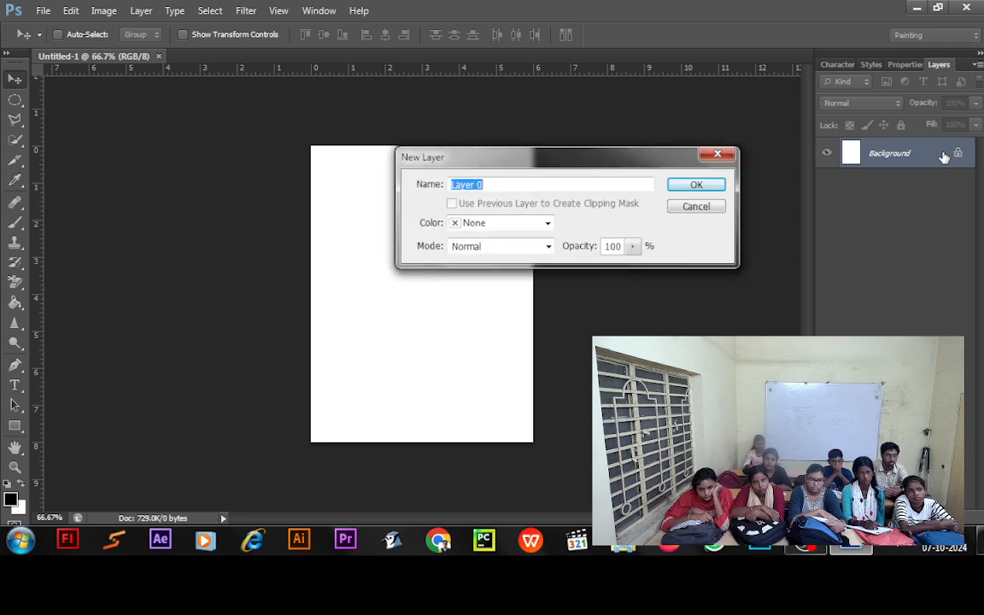
click(705, 217)
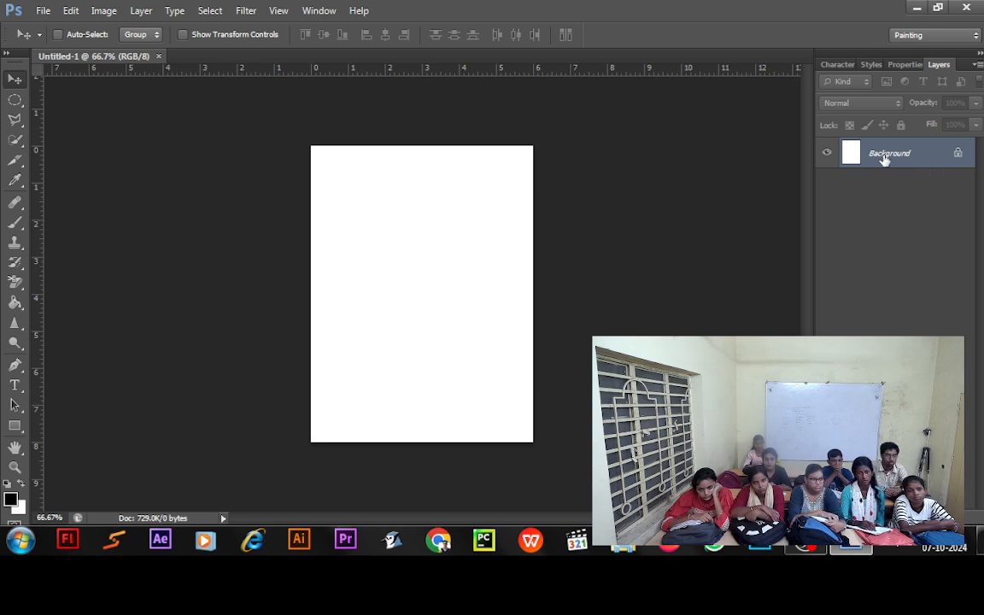
double_click(885, 160)
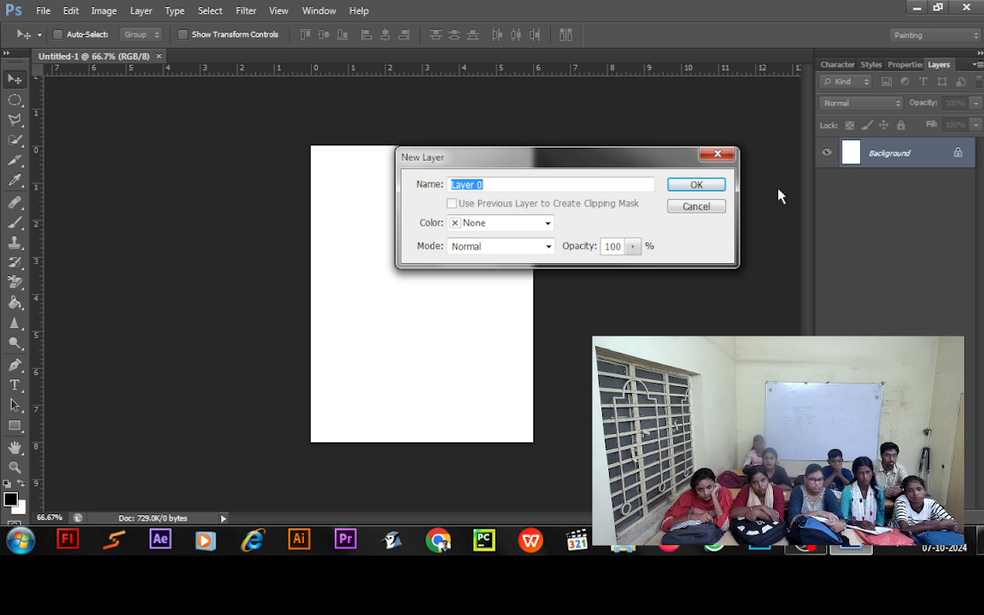
click(696, 188)
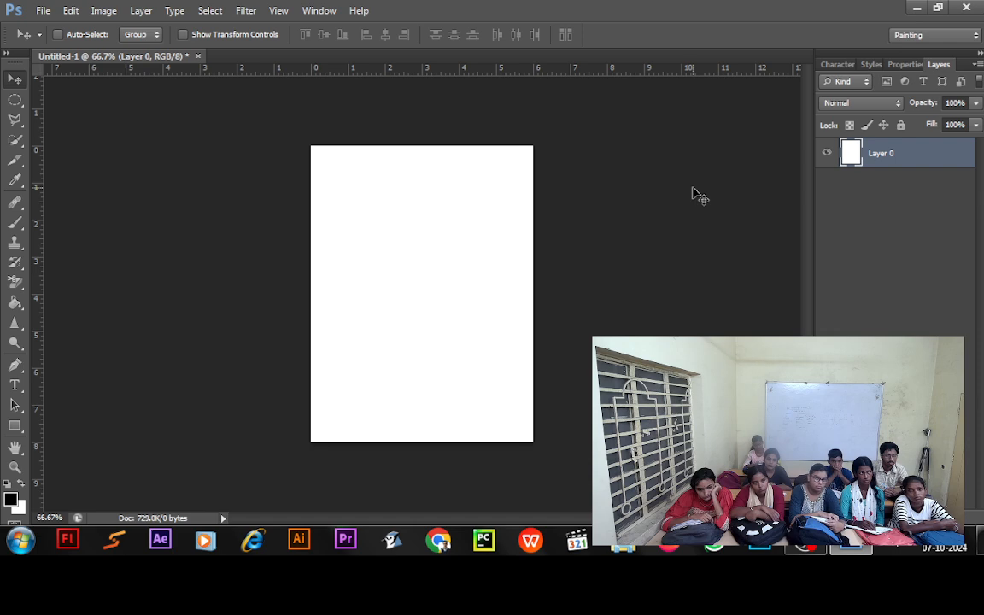
double_click(905, 161)
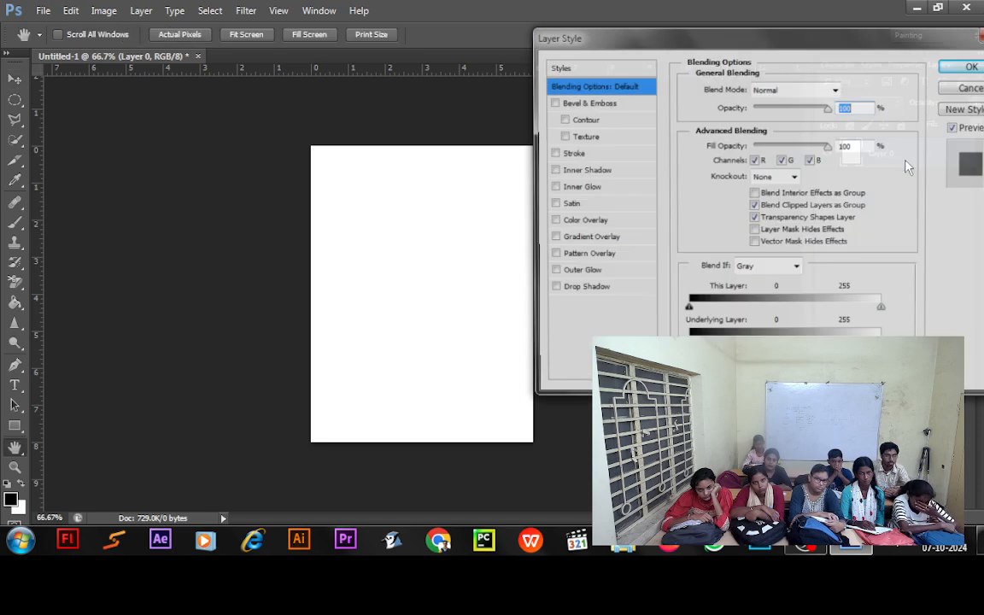
drag(637, 37, 429, 11)
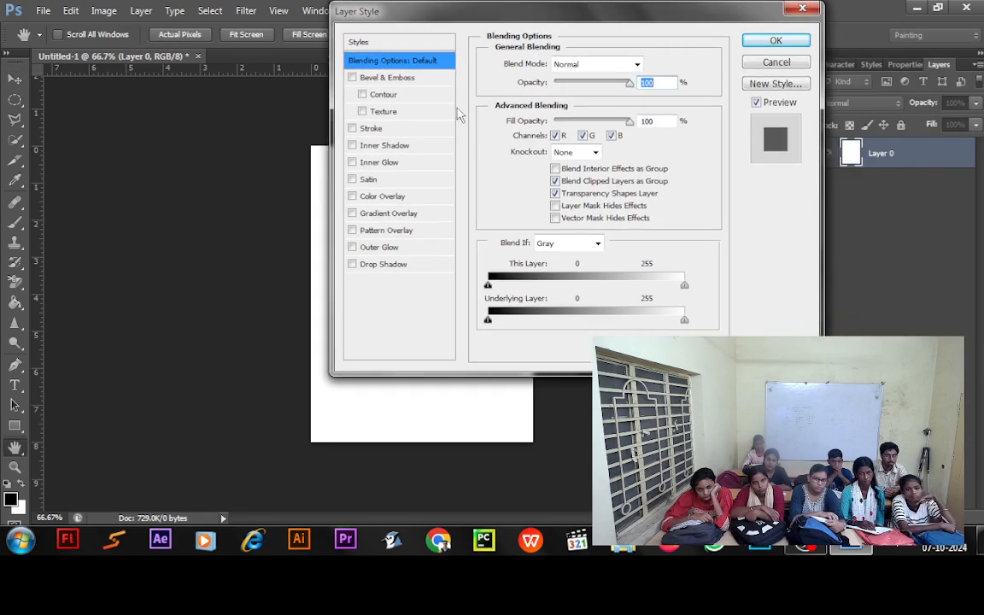
click(382, 197)
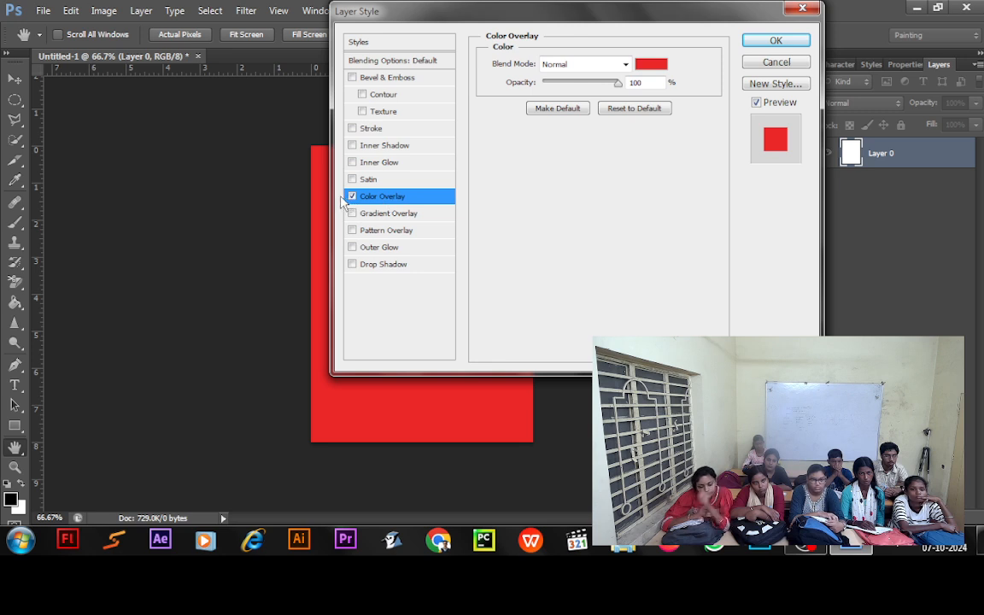
click(351, 197)
click(376, 212)
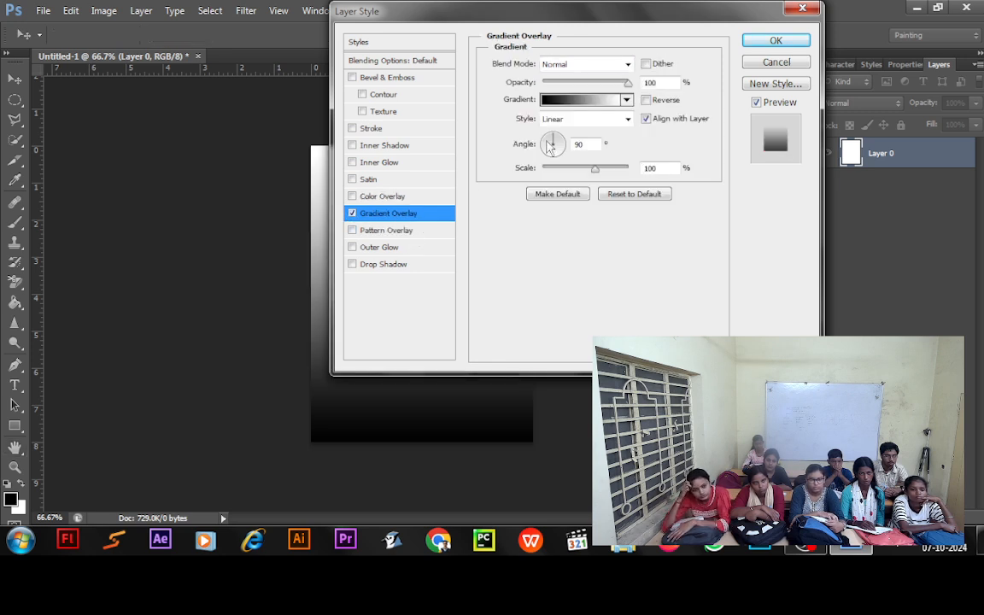
click(627, 99)
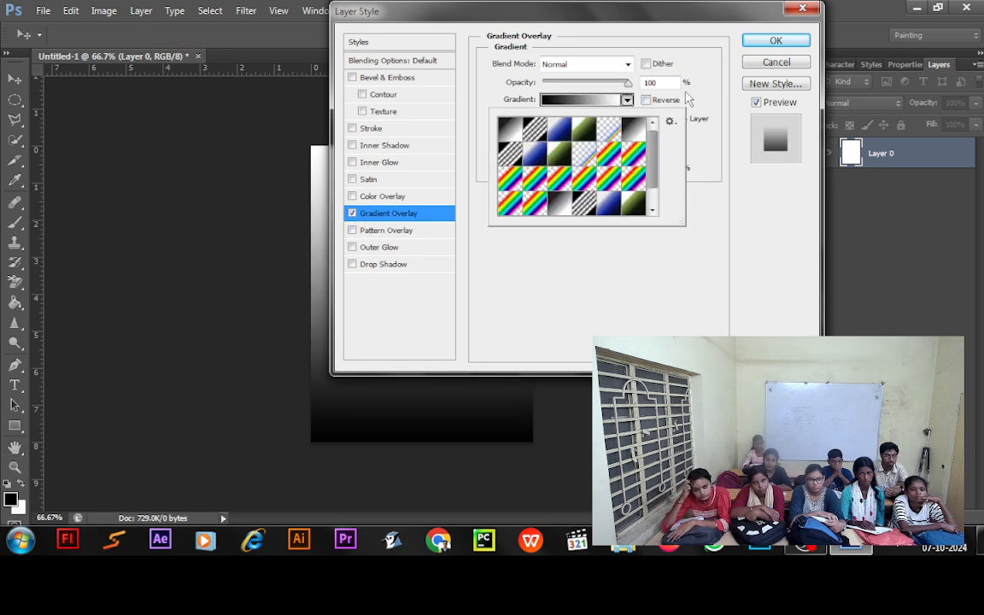
key(Escape)
key(Escape)
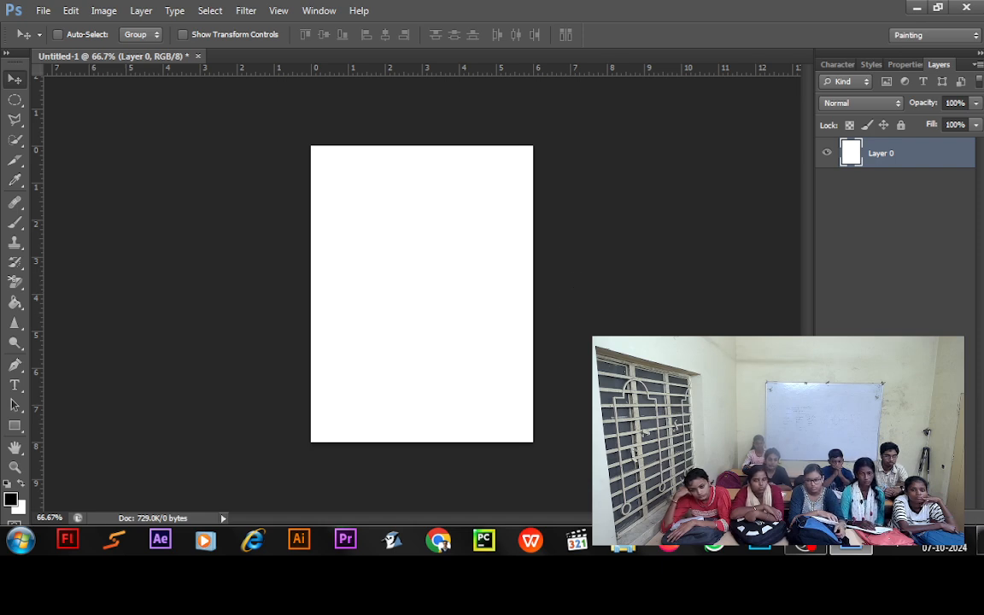
click(978, 531)
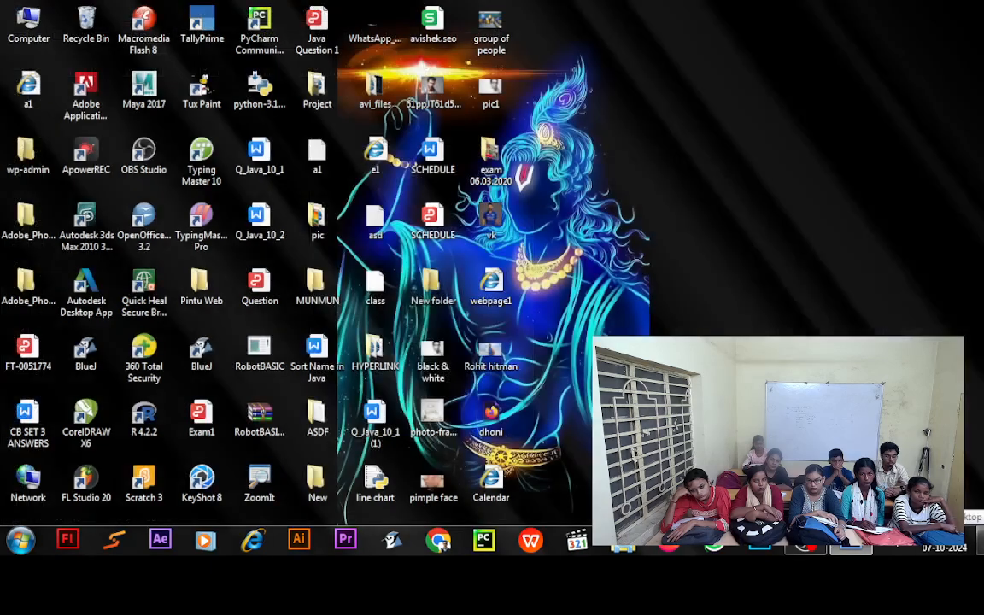
click(978, 532)
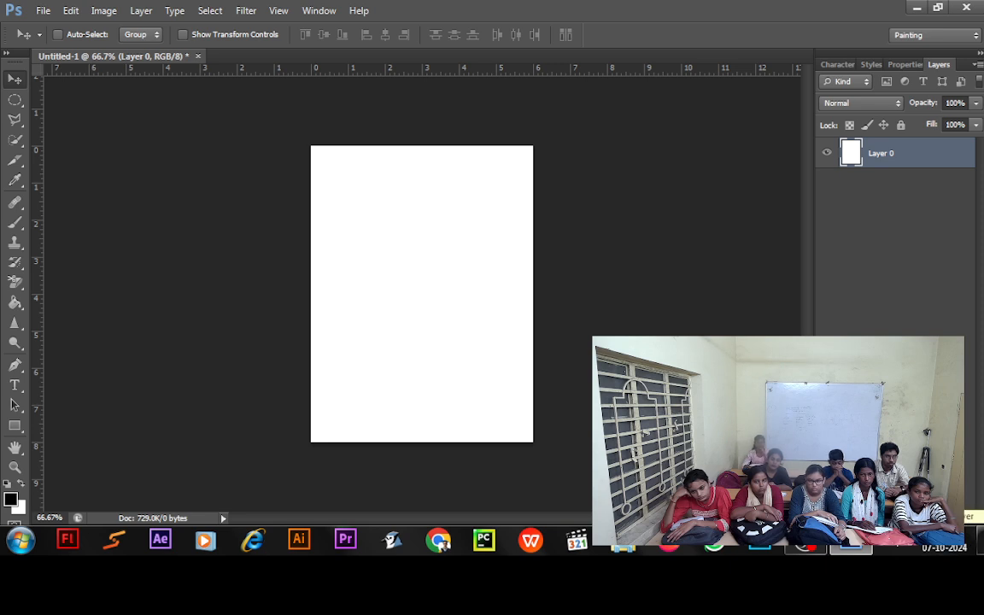
On a new layer, draw a black rectangle across the page's full width and position it as a top band about 1 inch high
click(944, 504)
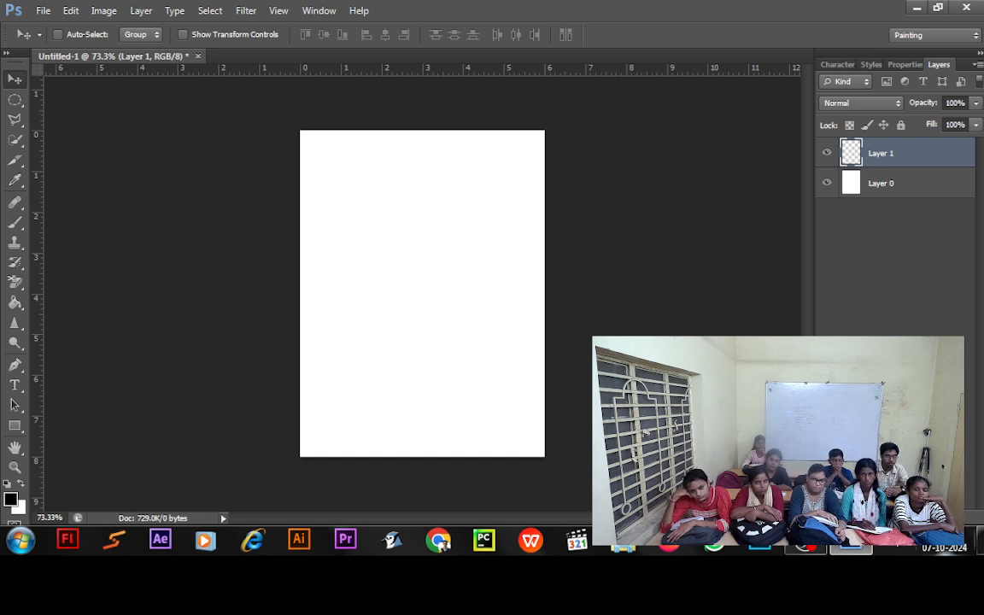
drag(24, 426, 23, 425)
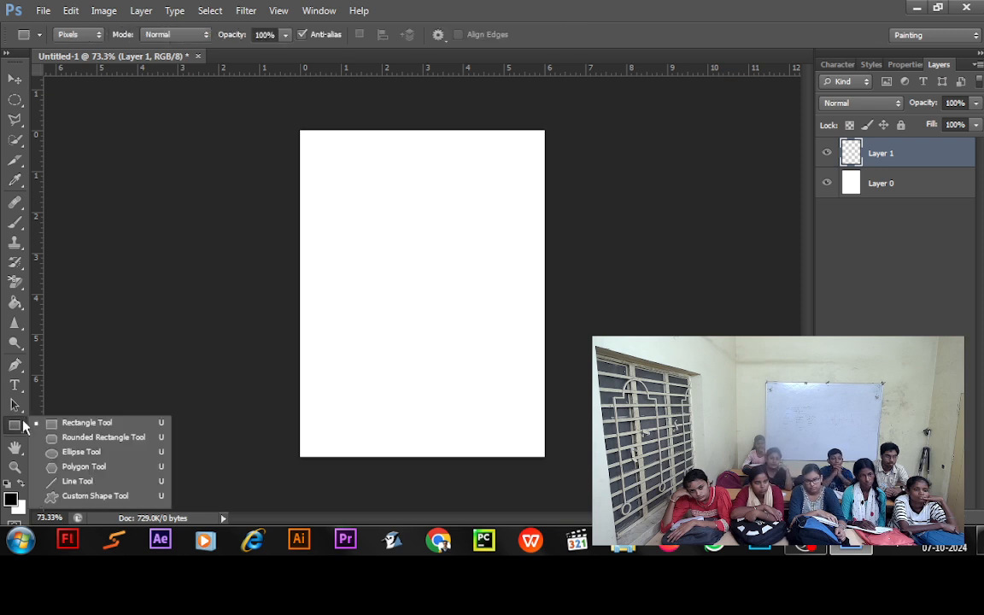
click(79, 426)
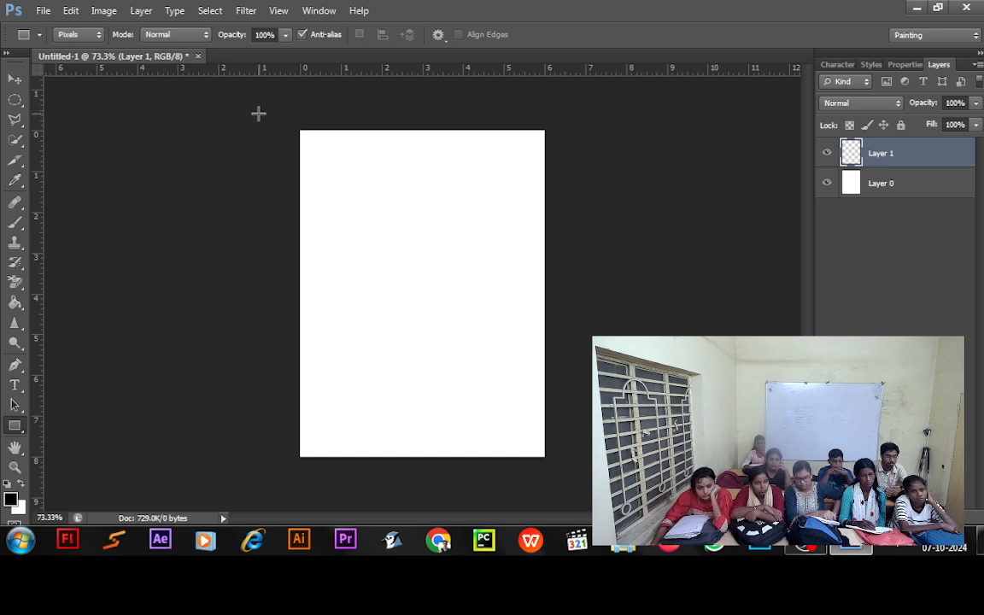
drag(272, 113, 569, 178)
click(10, 79)
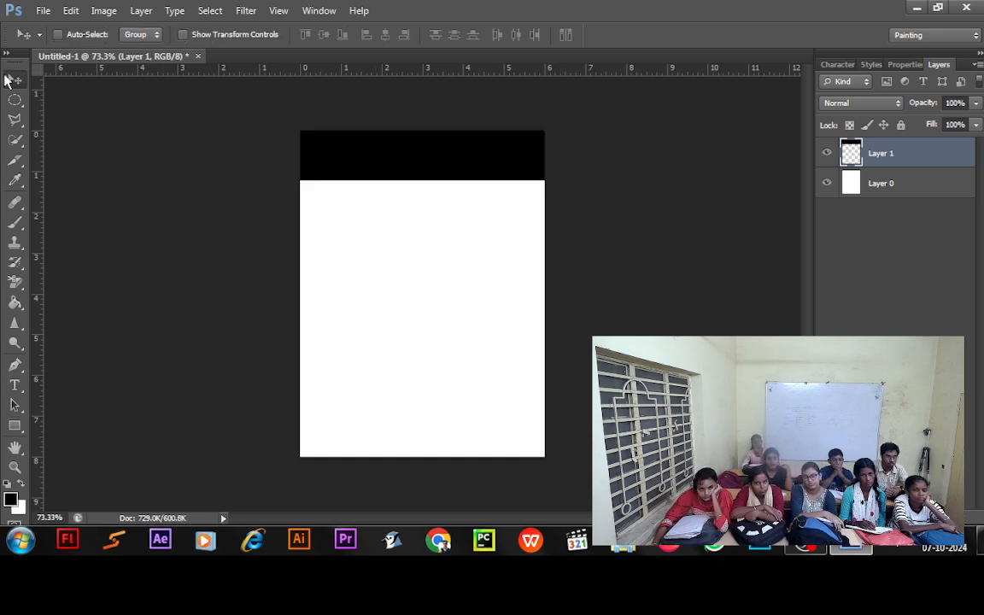
drag(495, 158, 473, 145)
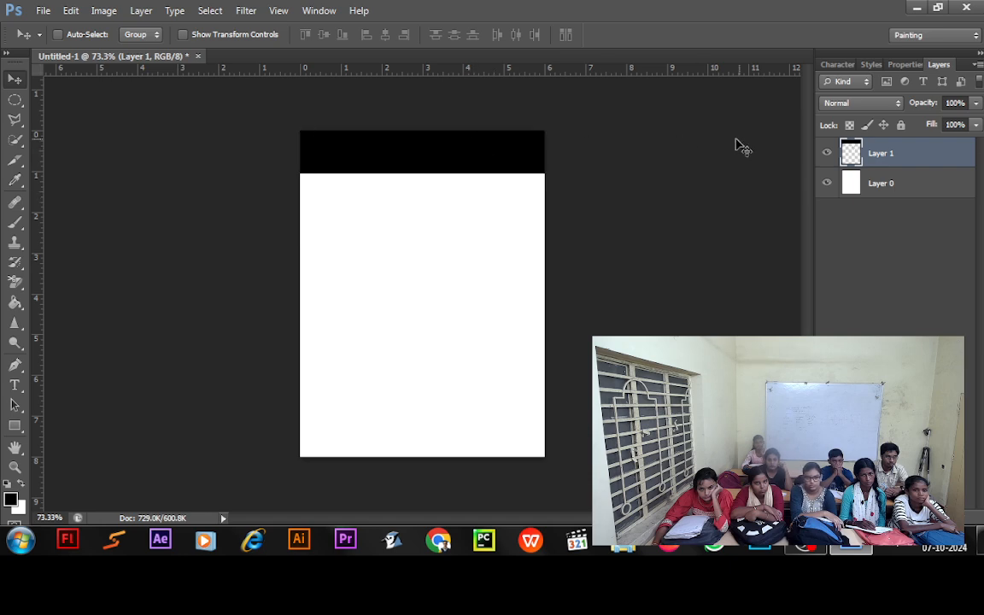
Add a Gradient Overlay to Layer 1 and set the gradient's starting color stop to teal 00b2b8
double_click(938, 162)
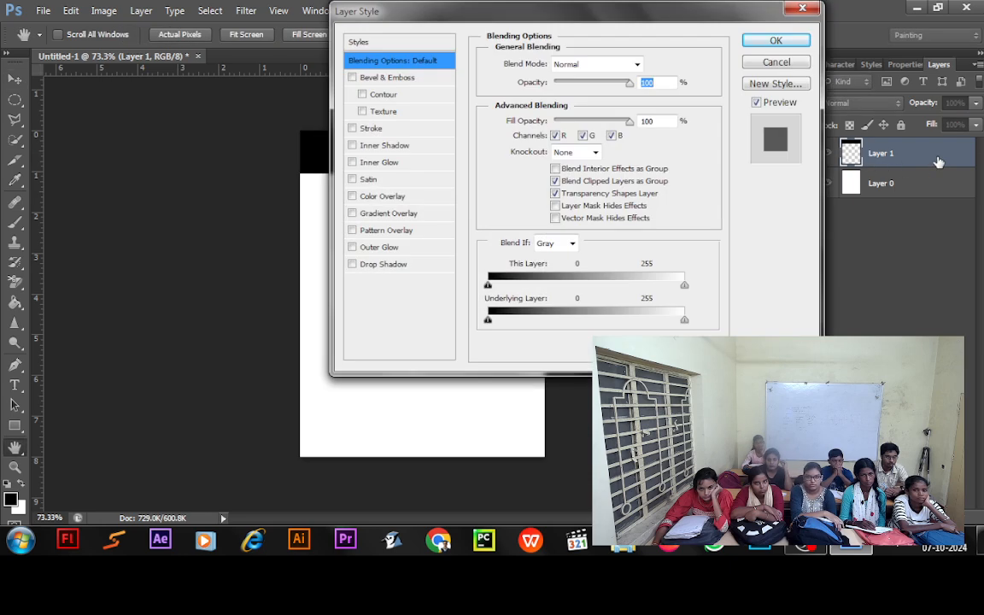
click(409, 215)
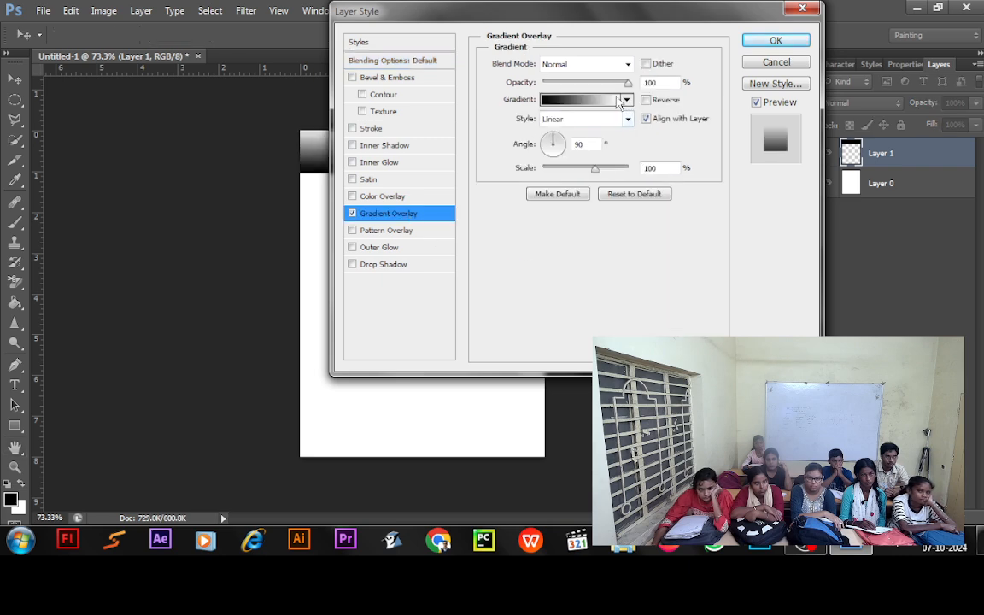
click(590, 102)
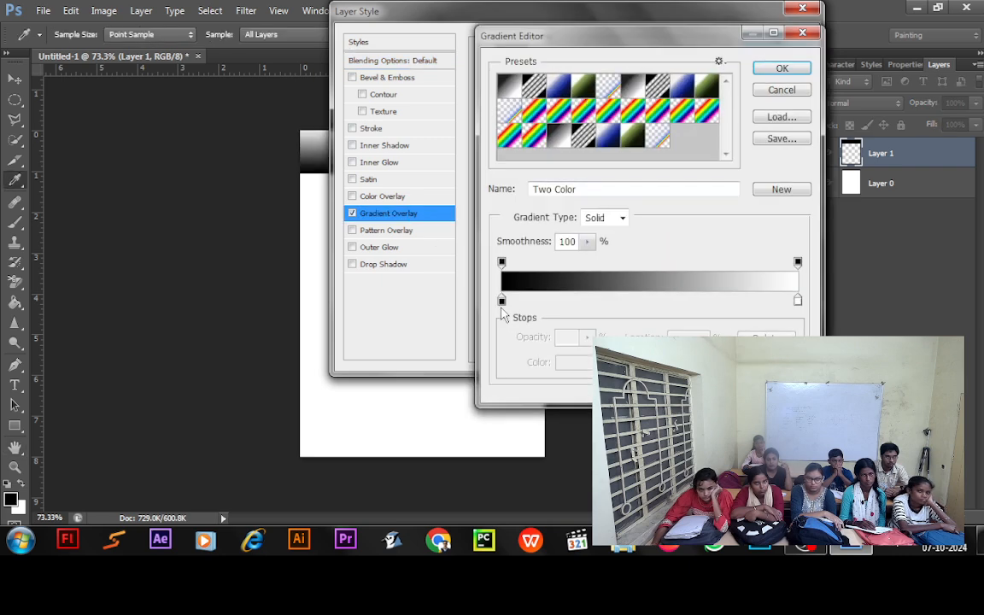
click(502, 300)
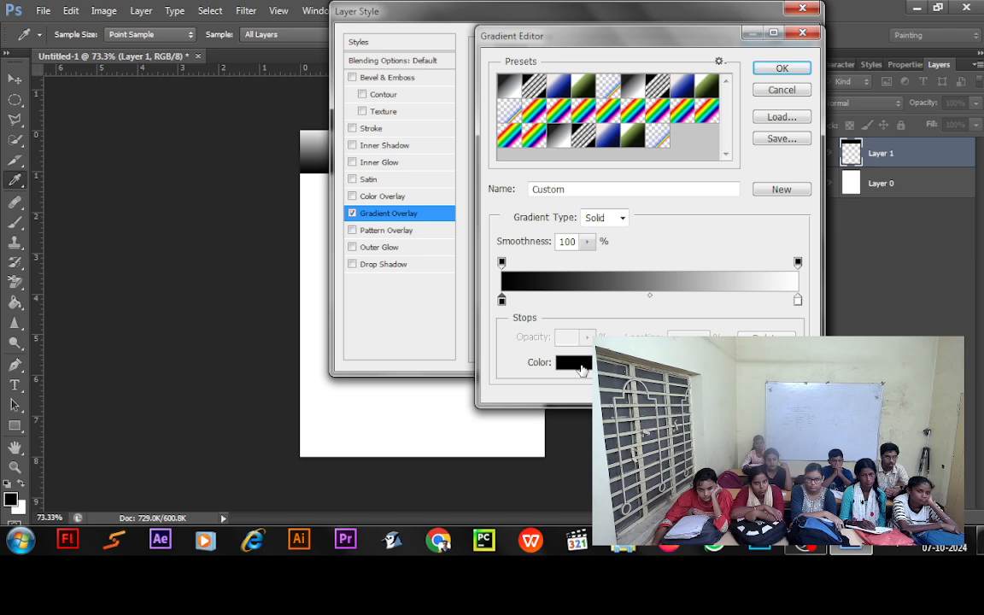
click(582, 370)
drag(551, 237, 764, 169)
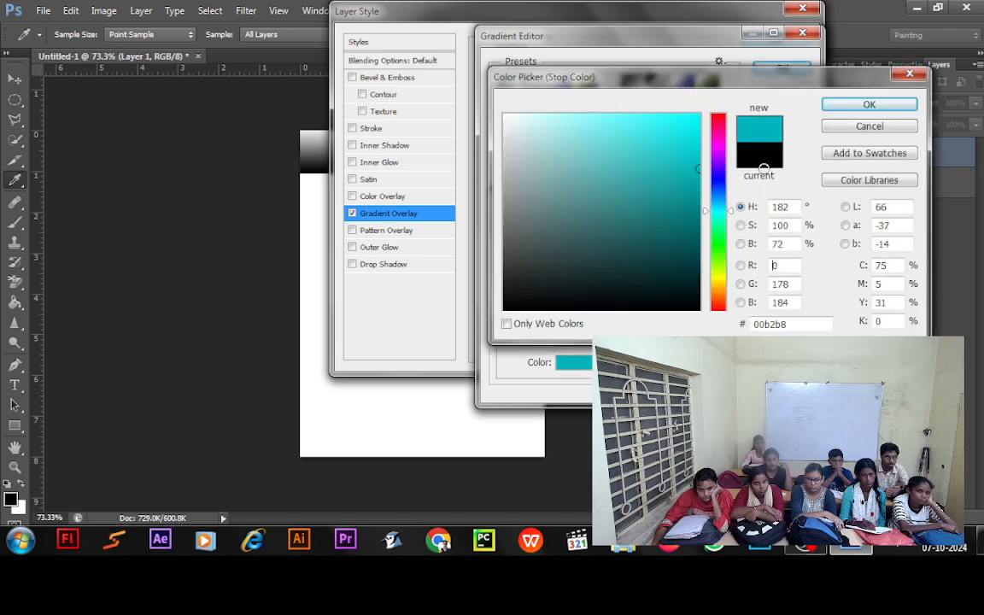
click(869, 104)
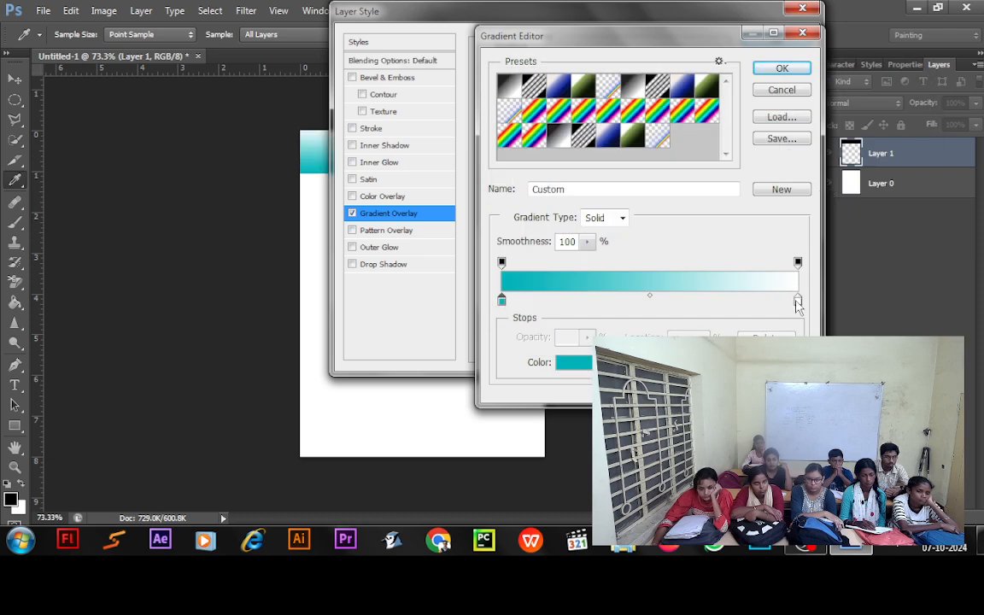
Set the gradient's ending color stop to dark blue 00245b and apply the overlay to the top band
click(797, 300)
click(587, 370)
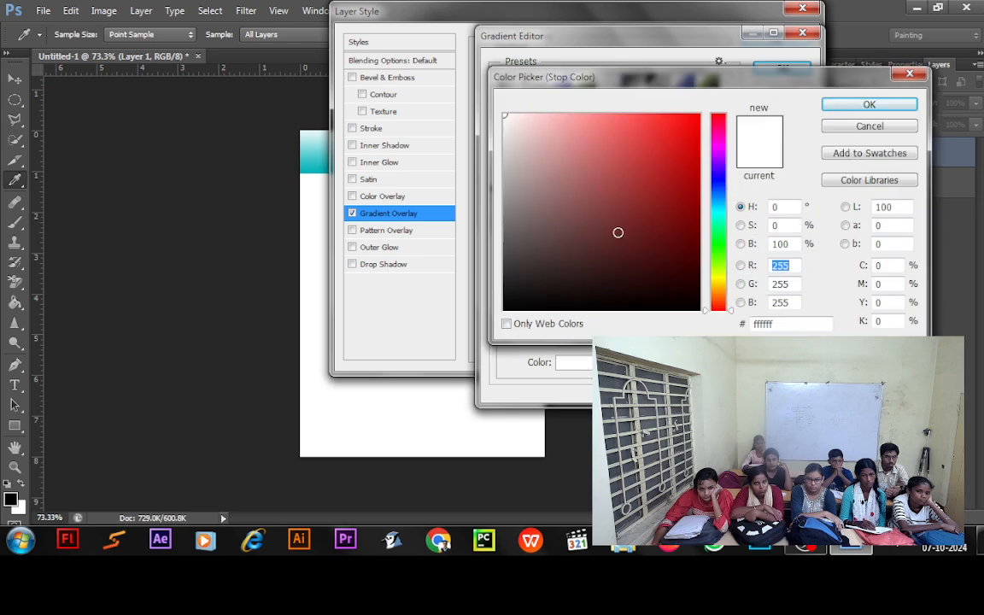
click(724, 193)
drag(688, 169, 700, 240)
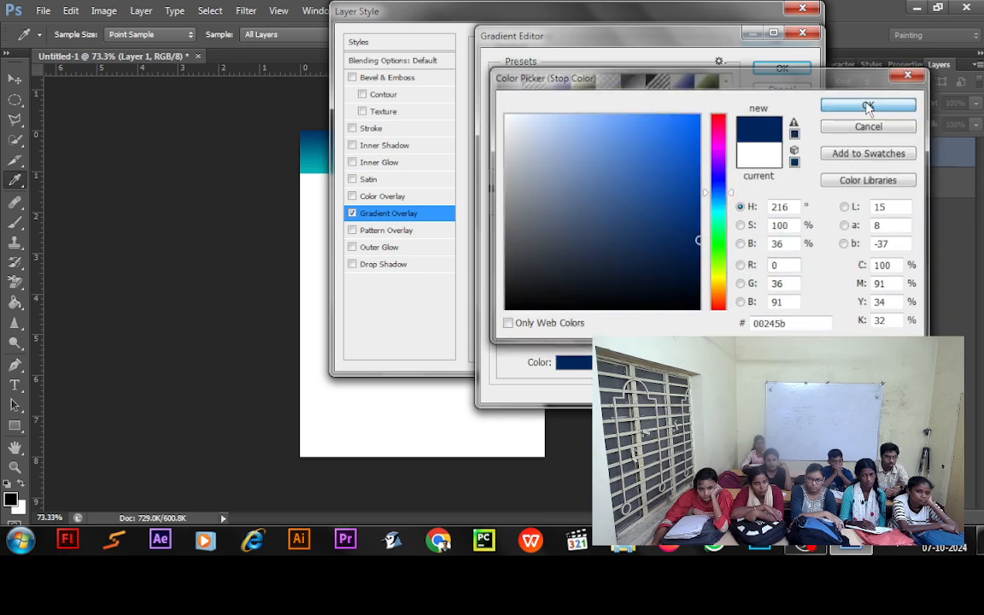
click(870, 104)
click(782, 68)
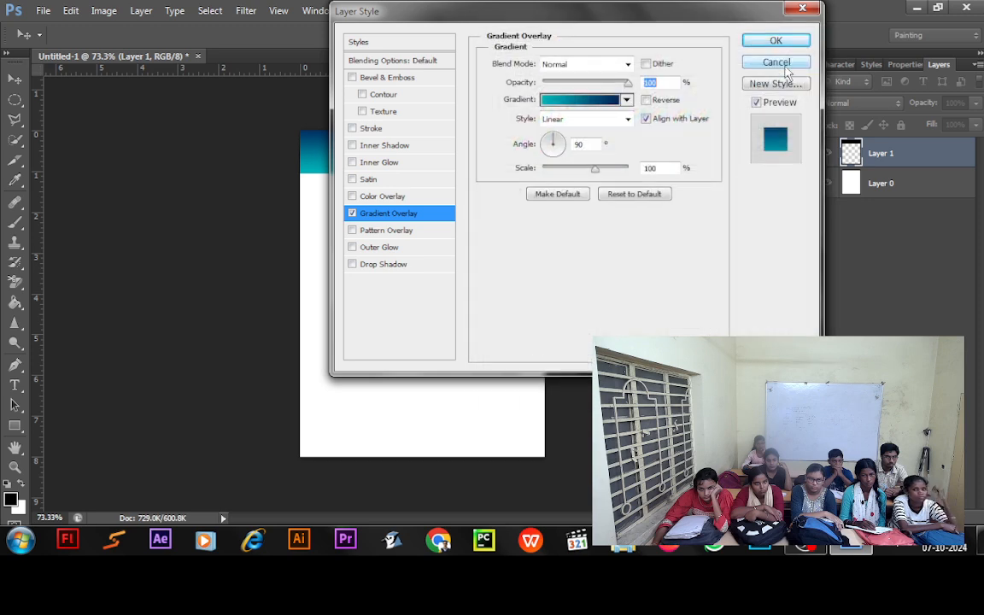
click(784, 40)
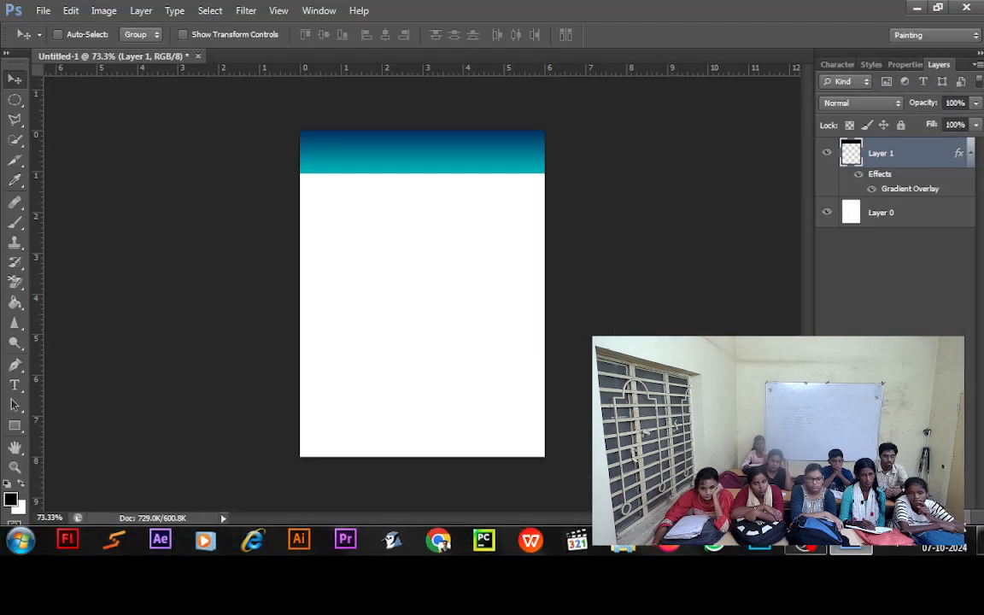
Delete Layer 1 containing the gradient-filled band
click(955, 517)
click(462, 209)
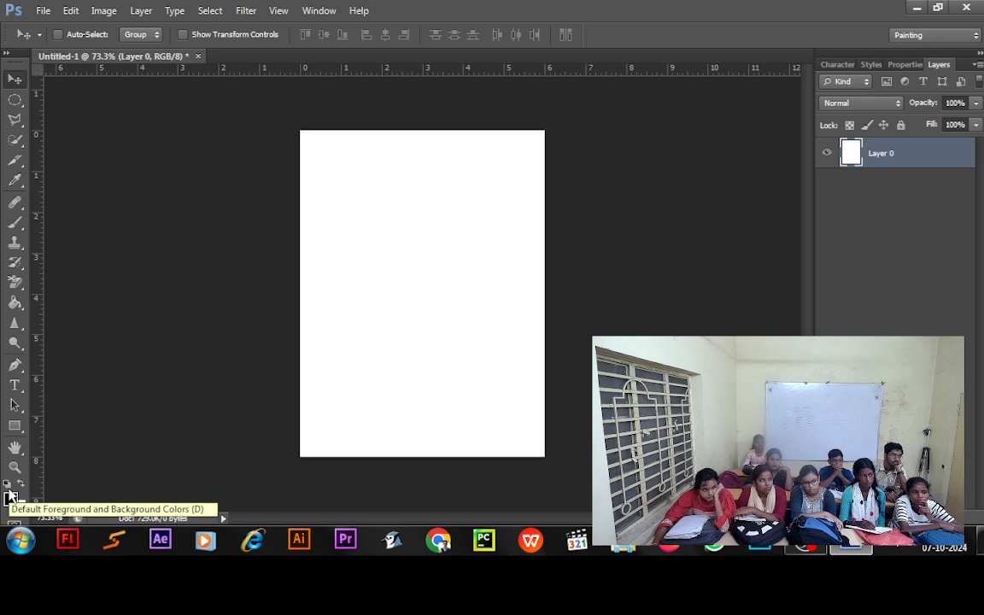
Draw a black rectangle about 1.4 inches high across the page's top directly on Layer 0 and try to move it
click(15, 426)
drag(286, 122, 571, 187)
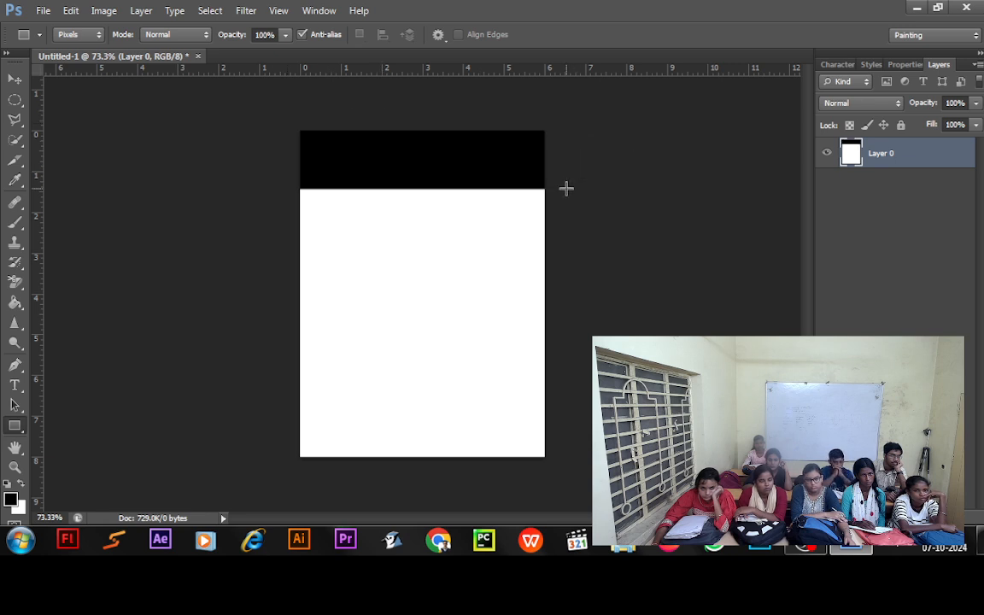
click(14, 81)
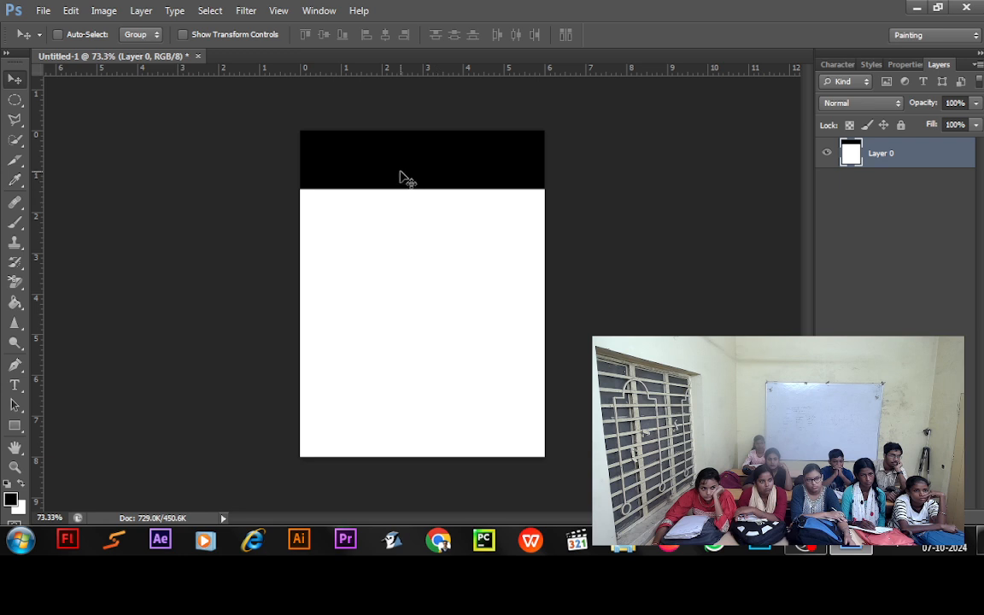
mouse_move(401, 178)
mouse_down()
mouse_move(420, 228)
mouse_move(380, 195)
mouse_move(381, 173)
mouse_move(400, 173)
mouse_move(424, 228)
mouse_move(396, 164)
mouse_up()
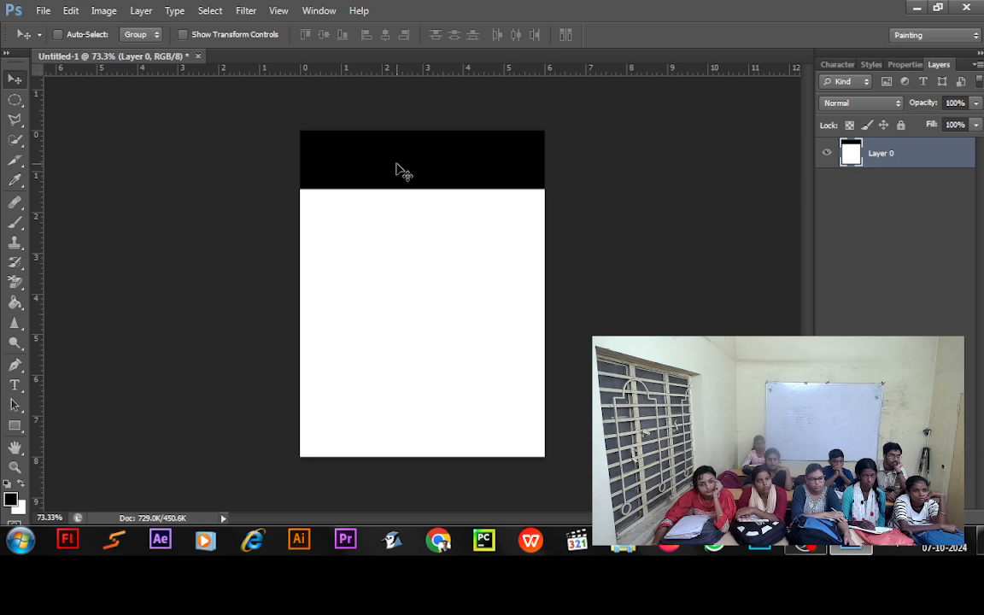
Try a Gradient Overlay on Layer 0, discard it, and undo the black rectangle drawn on that layer
double_click(920, 159)
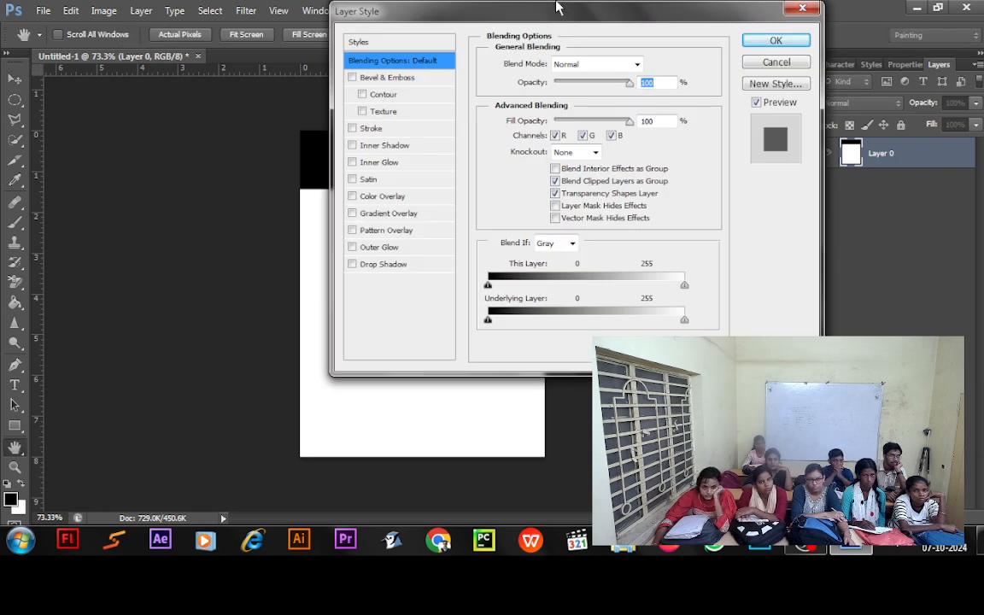
drag(491, 13, 765, 42)
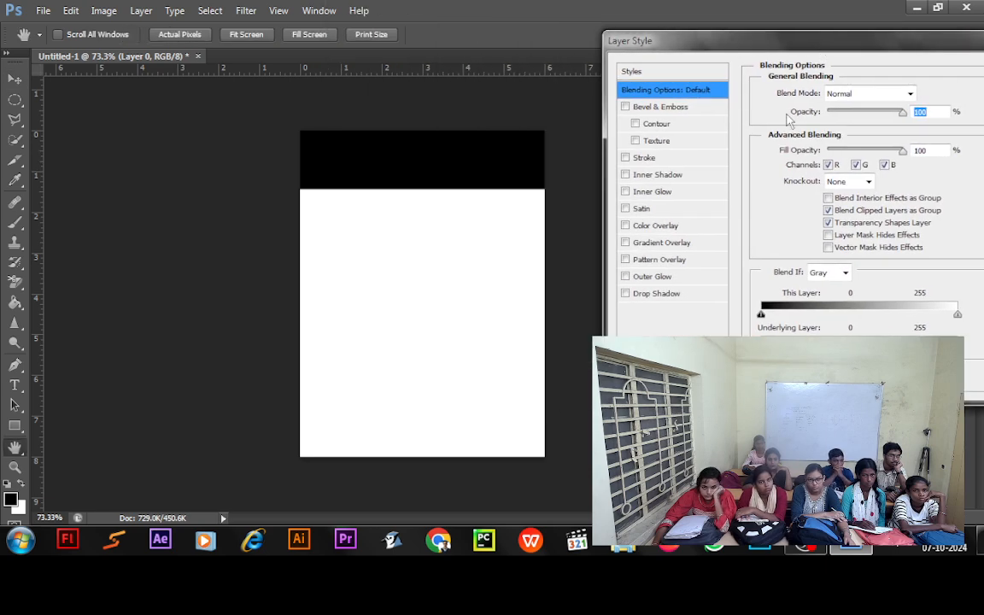
click(670, 245)
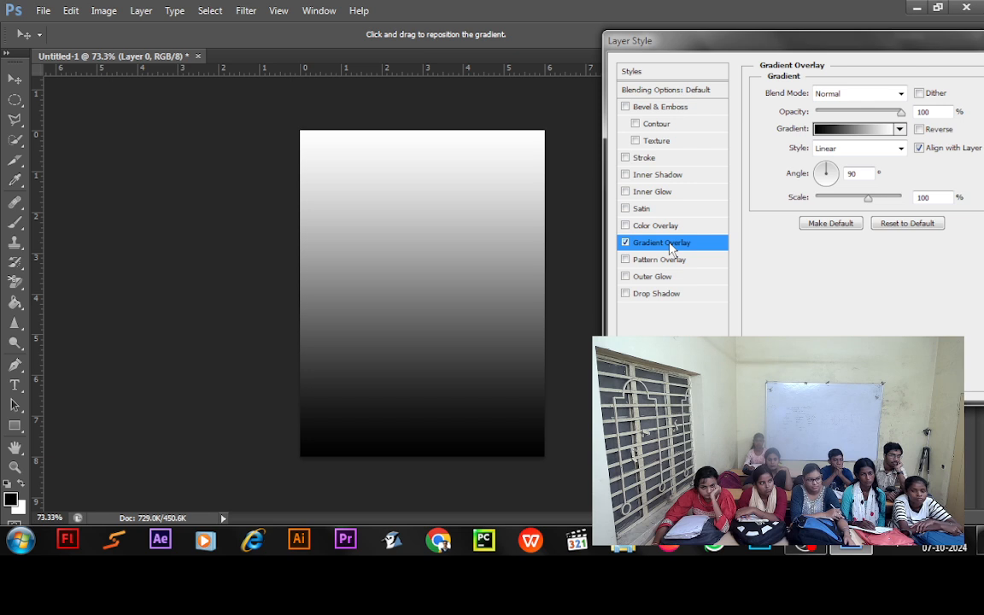
drag(625, 39, 197, 57)
click(620, 113)
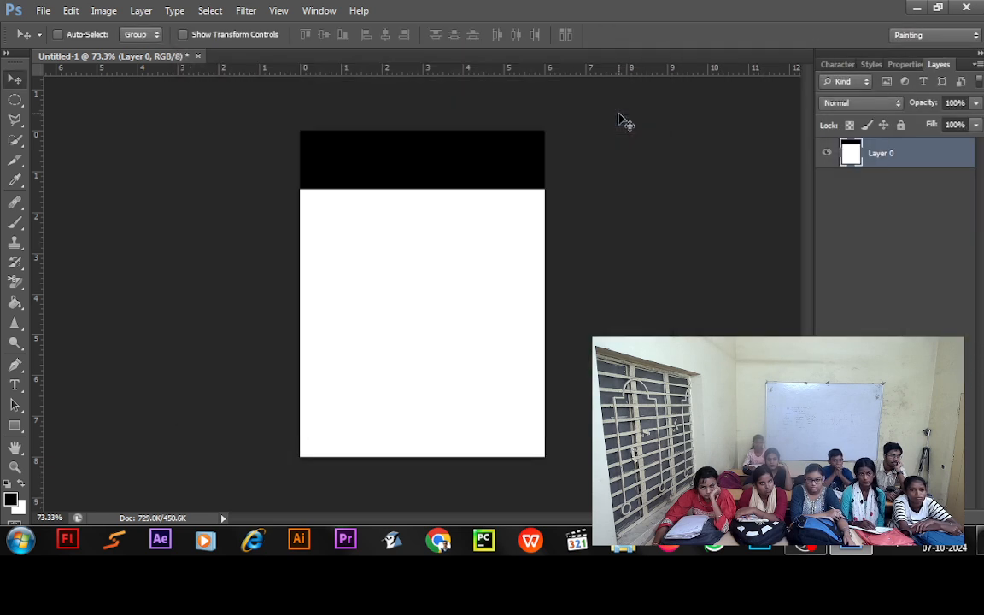
key(ctrl+alt+z)
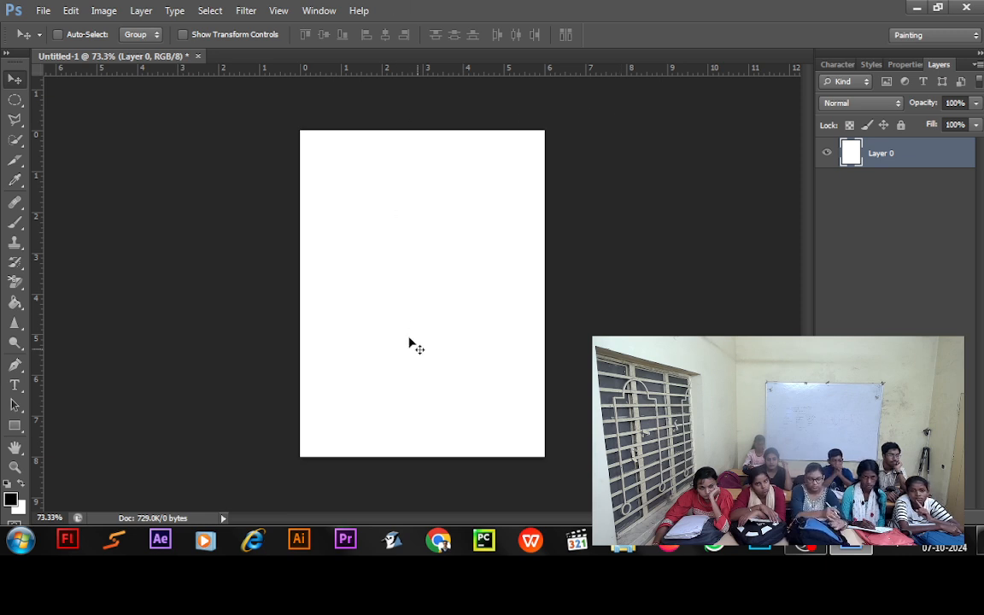
On a new layer, draw a black rounded rectangle with a 40 px radius at the page's top-left corner, about 3.3 inches wide on the page
key(ctrl+alt+shift+n)
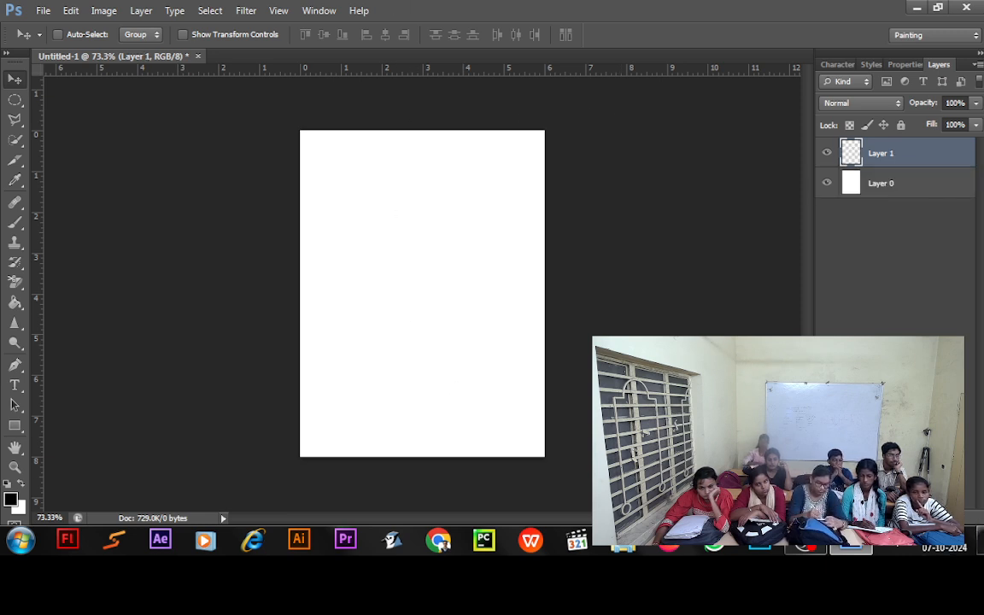
click(19, 434)
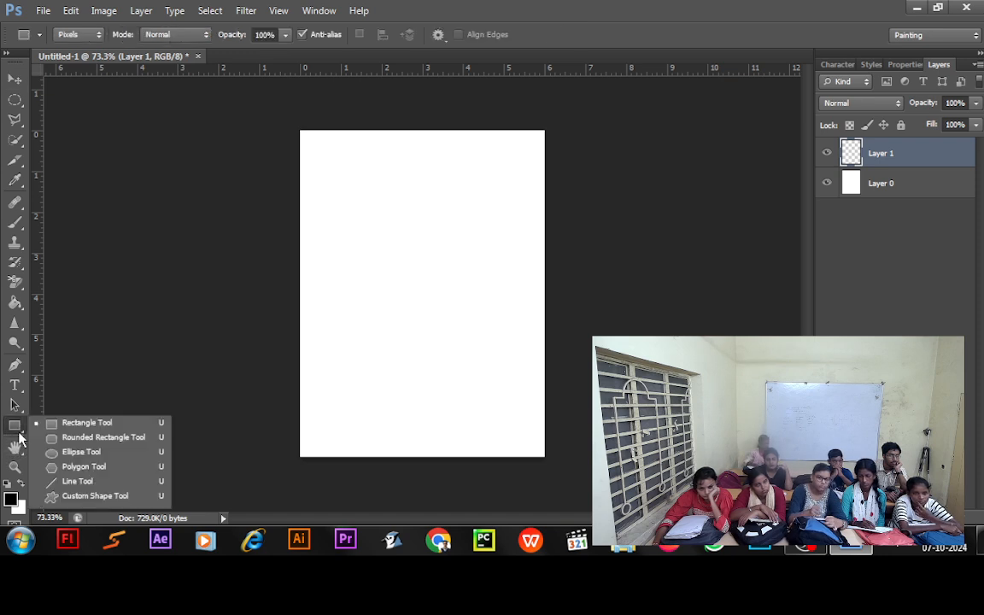
click(94, 443)
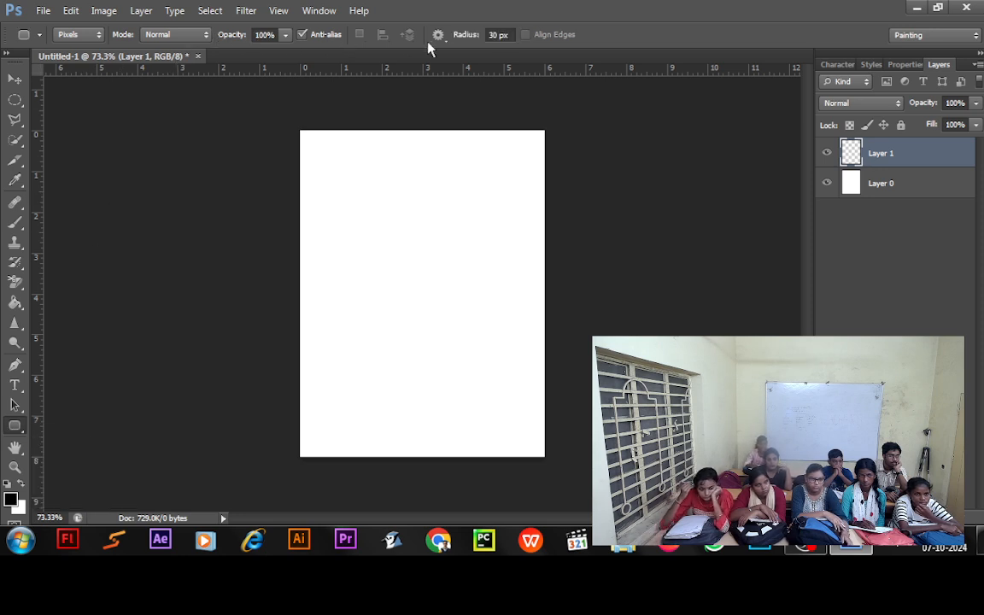
click(493, 34)
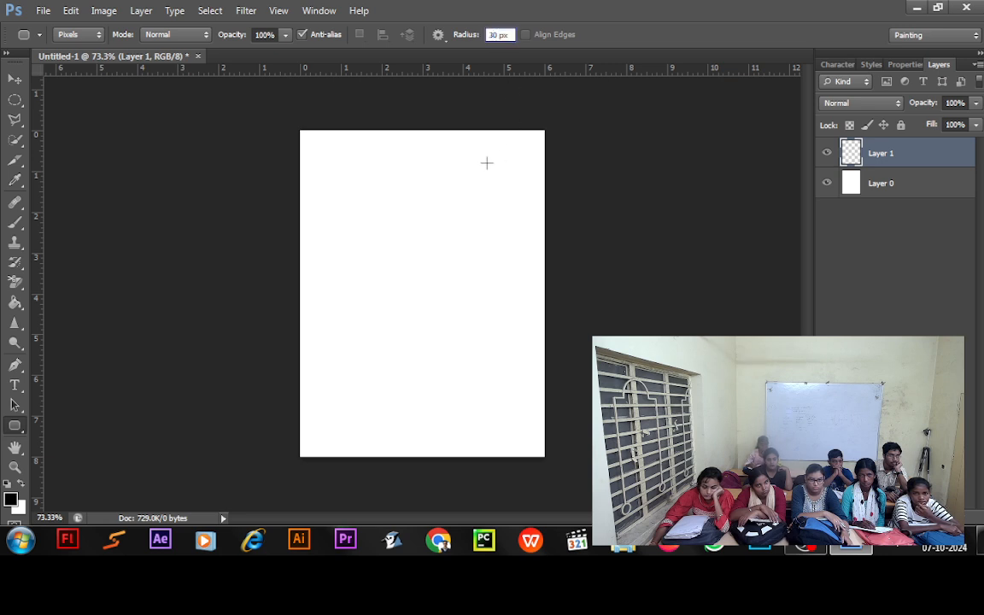
key(Return)
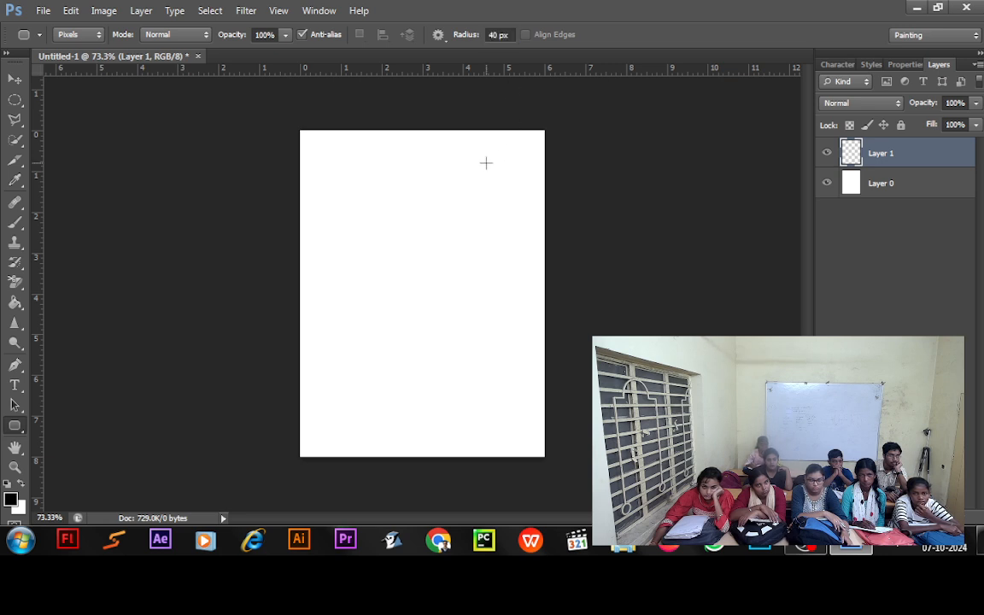
drag(288, 123, 450, 156)
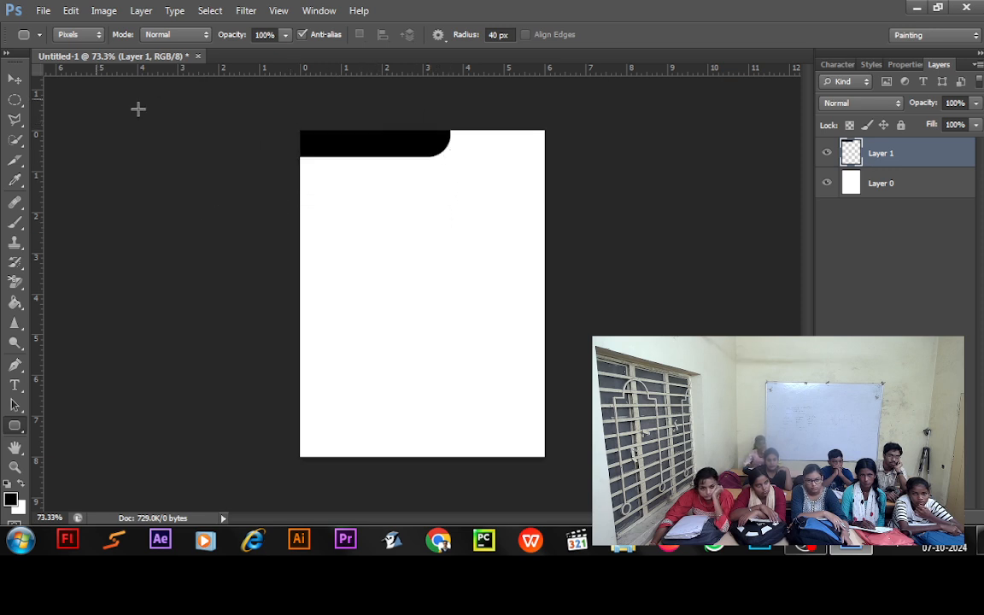
click(15, 78)
mouse_move(384, 157)
mouse_down()
mouse_move(435, 199)
mouse_move(376, 169)
mouse_move(369, 152)
mouse_up()
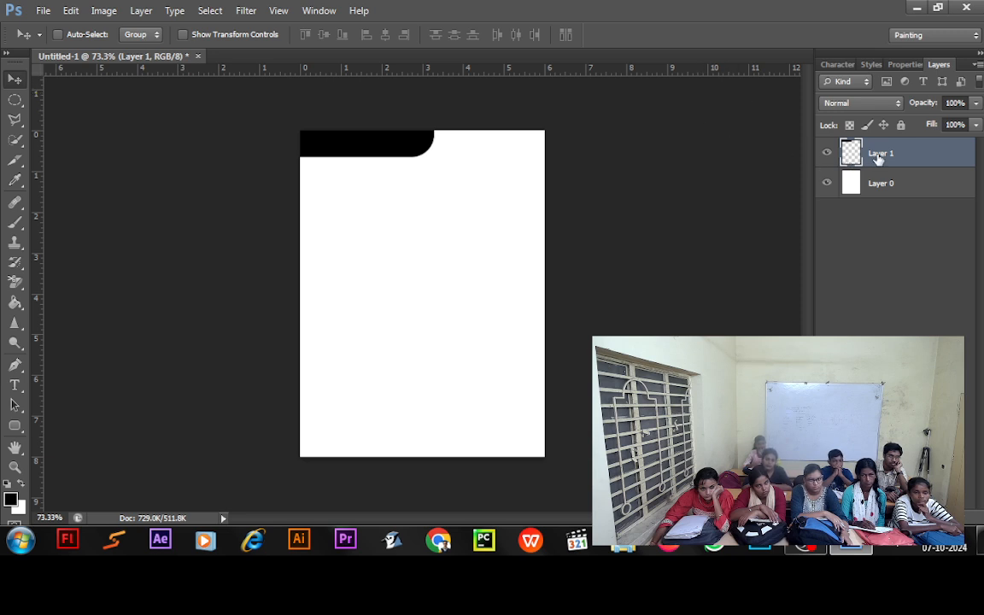
right_click(926, 151)
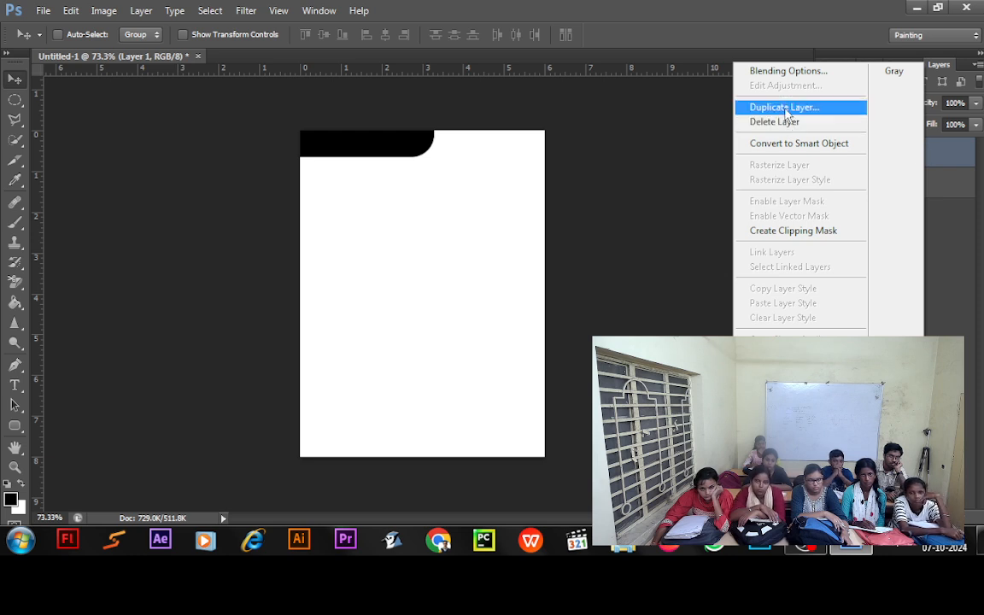
click(634, 171)
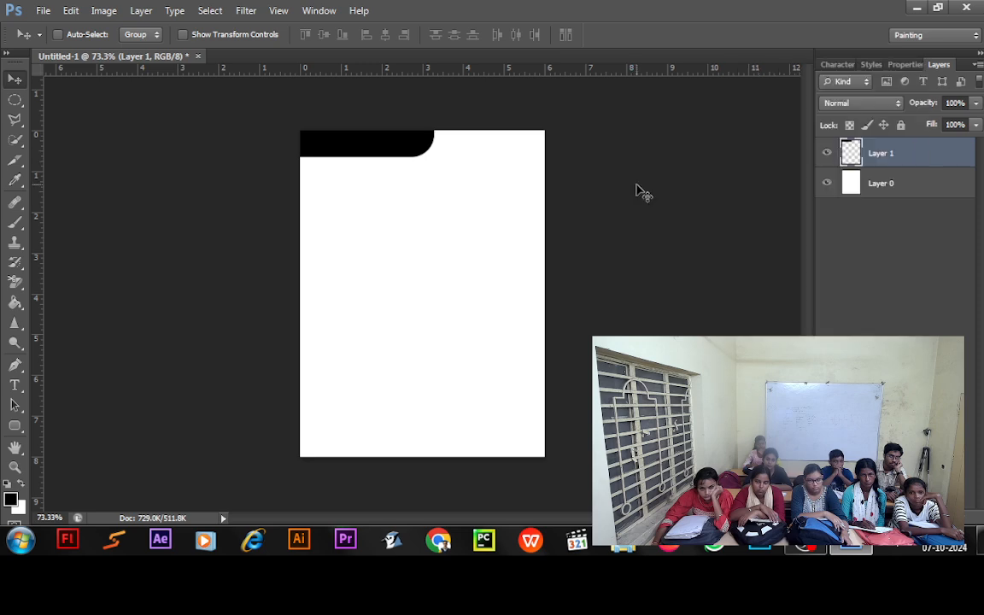
Apply a Color Overlay in blue 2626eb to the rounded shape on Layer 1 and collapse the layer's effects list
double_click(910, 152)
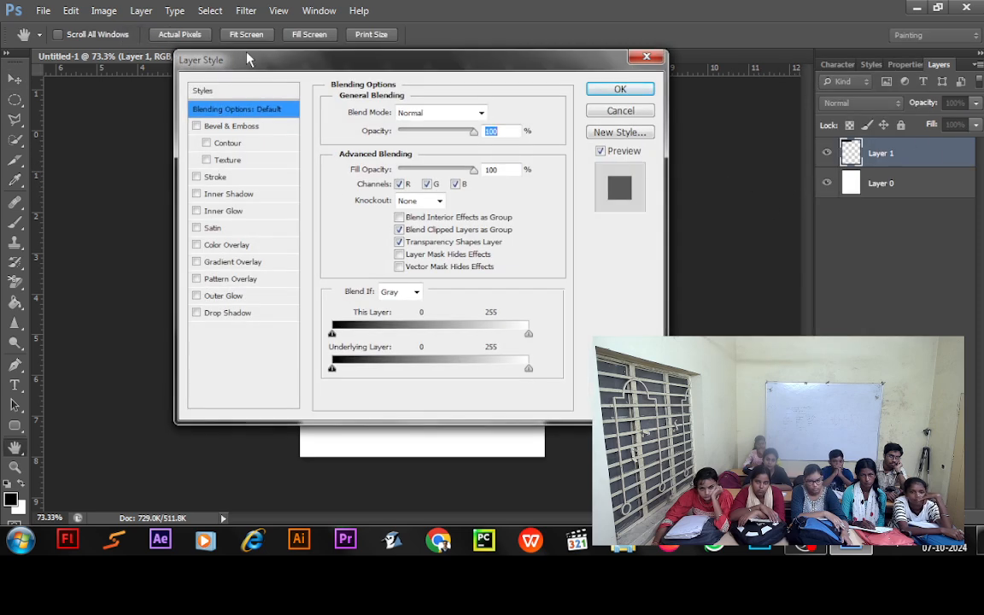
drag(239, 60, 663, 62)
click(660, 250)
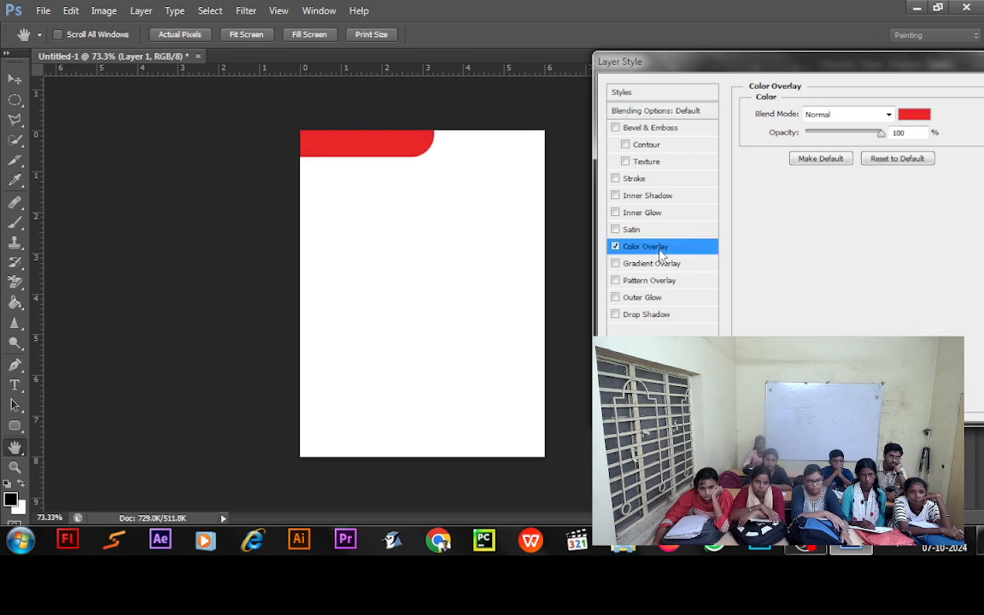
click(907, 112)
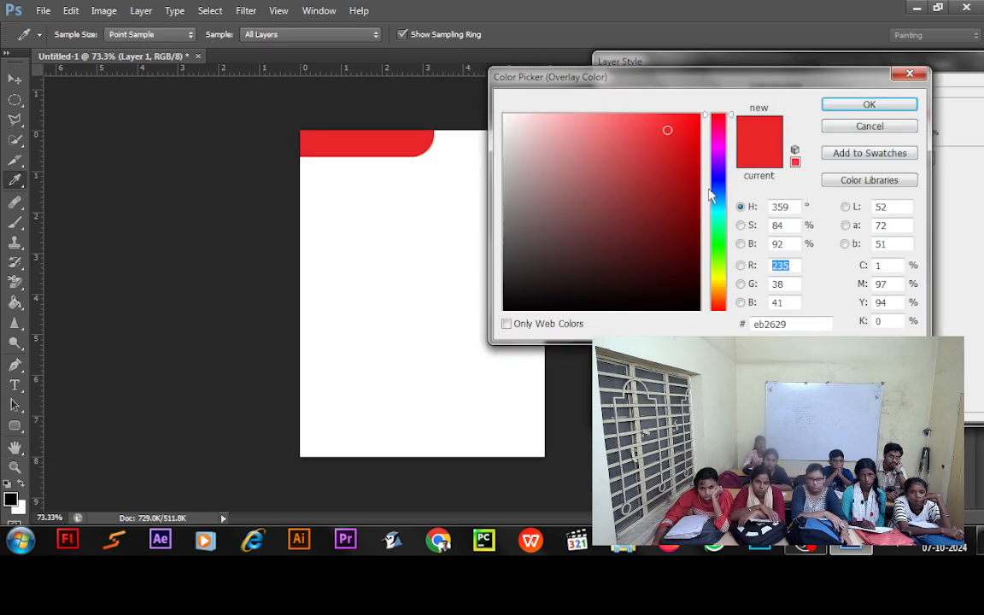
click(721, 179)
click(853, 104)
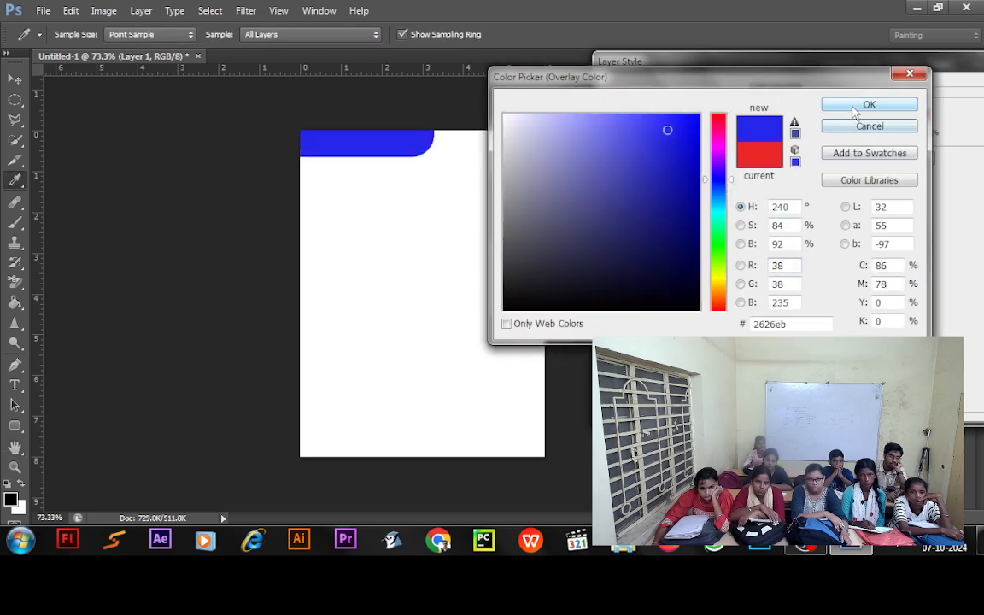
drag(863, 59, 585, 95)
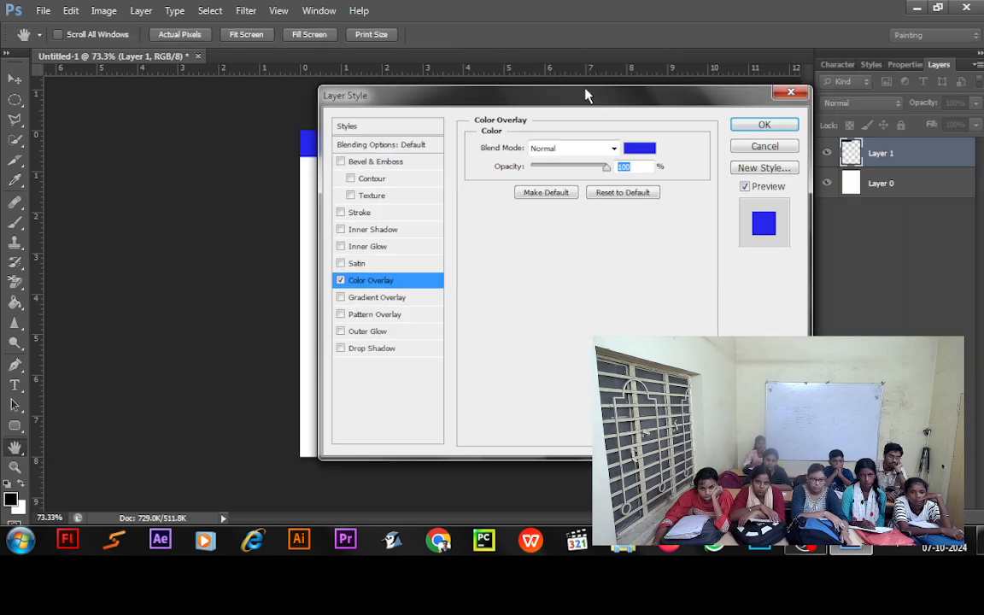
click(745, 128)
click(970, 154)
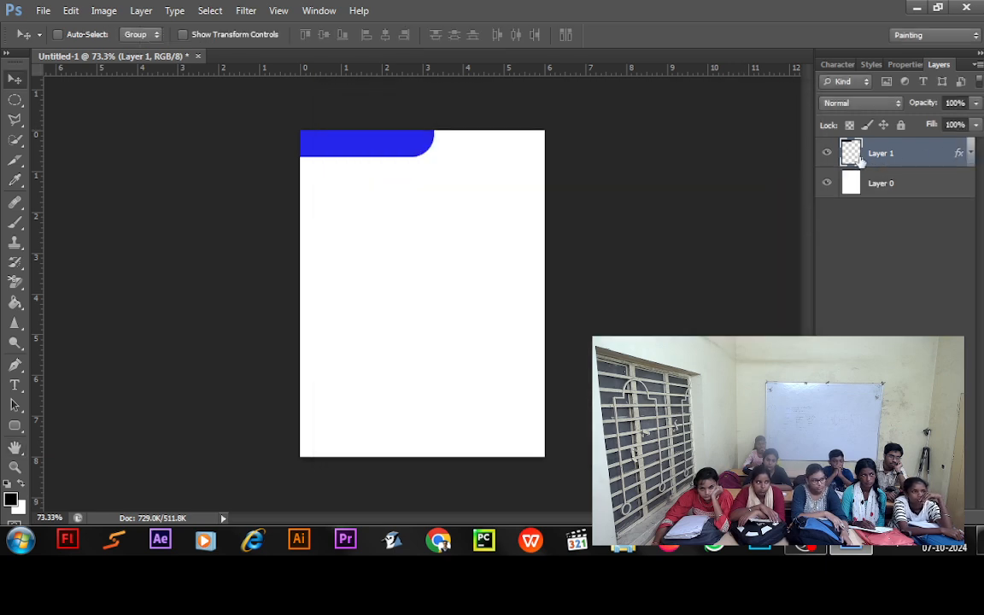
Duplicate the blue rounded shape's layer, Layer 1, and move the copy down to the lower part of the page
right_click(913, 154)
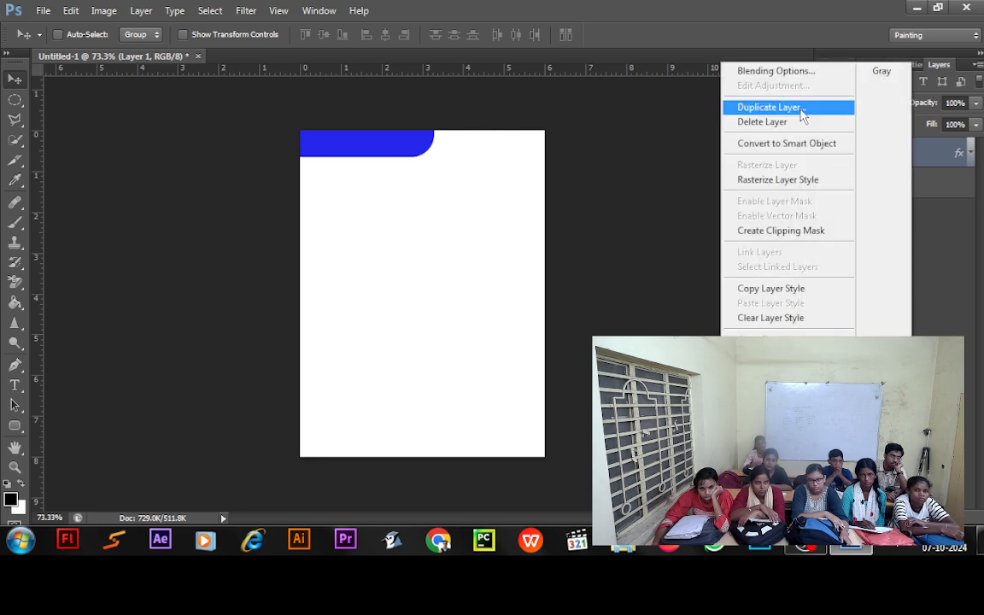
click(769, 107)
click(690, 208)
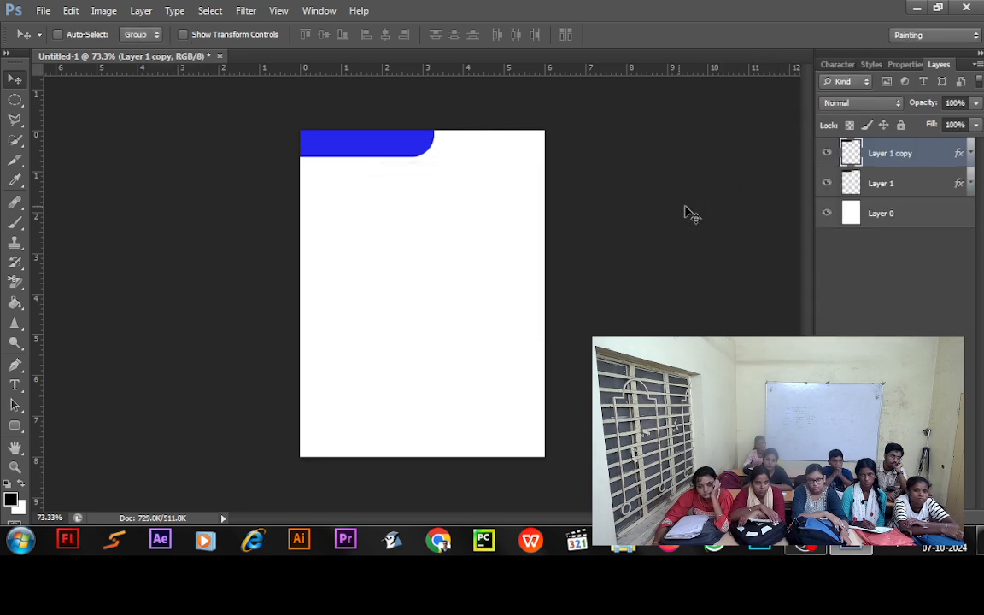
drag(395, 145, 424, 390)
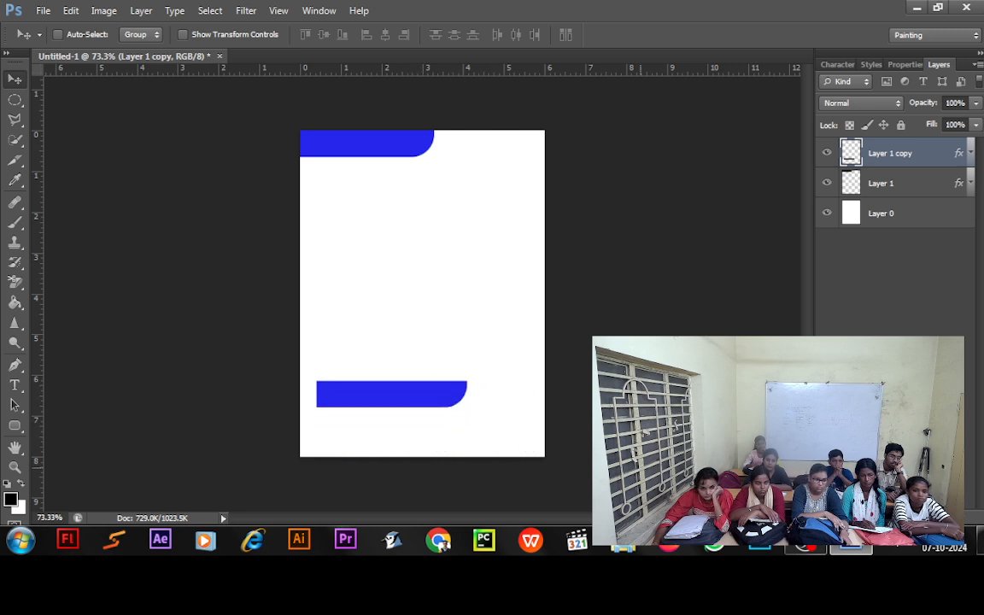
Try to flip the copied blue shape vertically
key(ctrl+t)
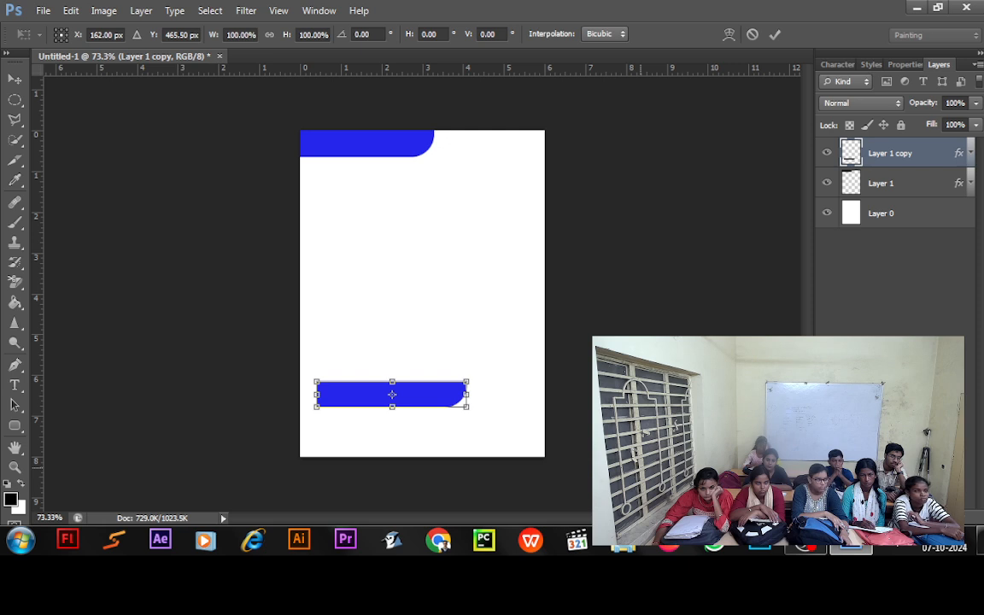
right_click(416, 395)
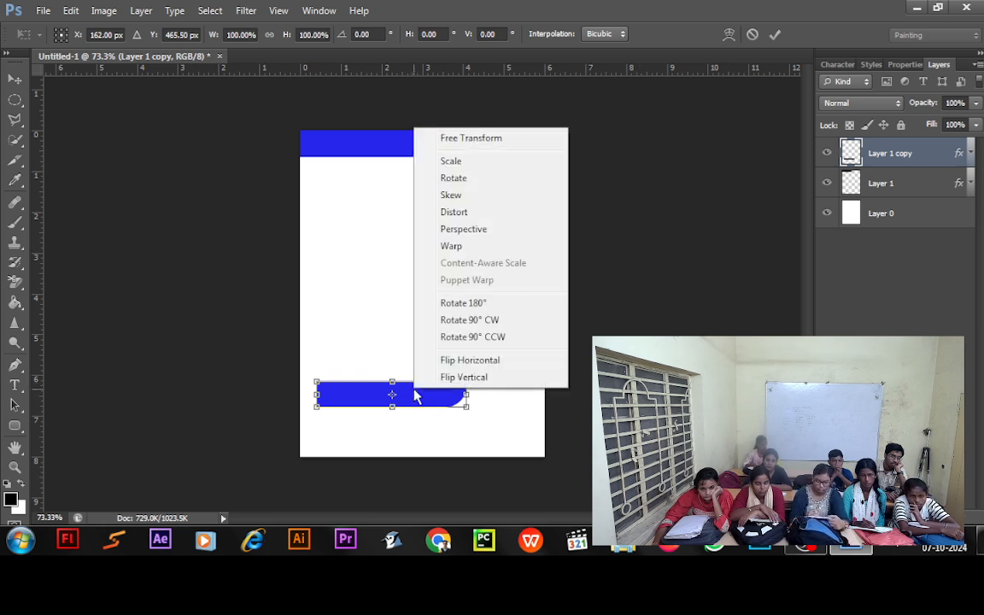
click(457, 377)
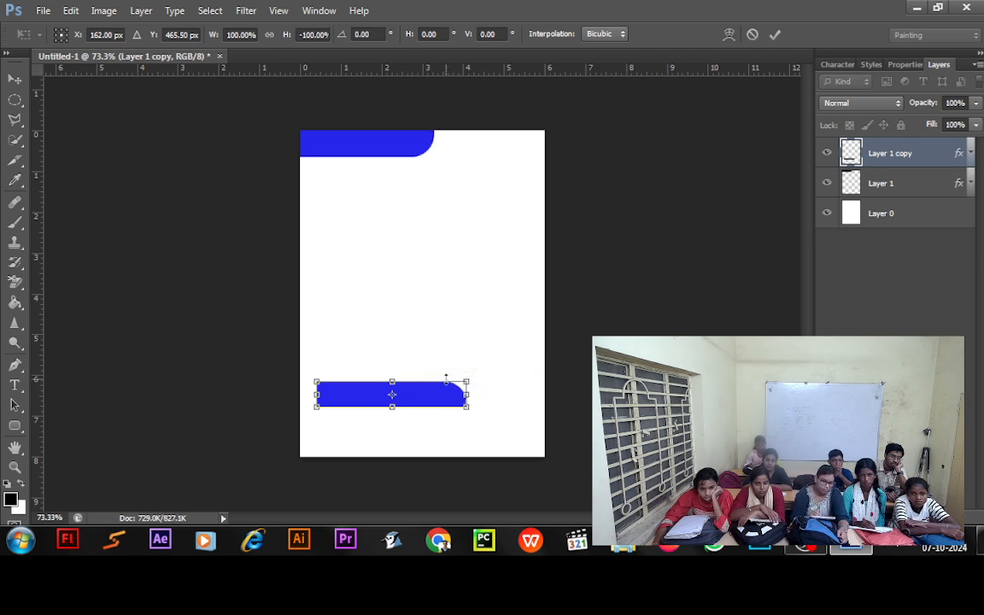
key(Return)
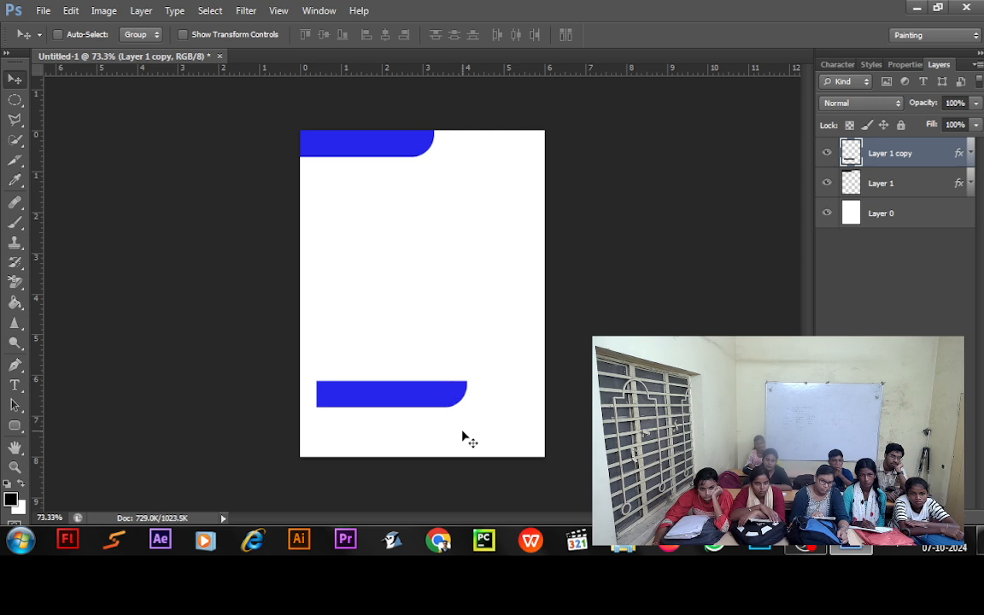
Flip the copied blue shape horizontally and move it flush into the page's bottom-right corner
key(ctrl+t)
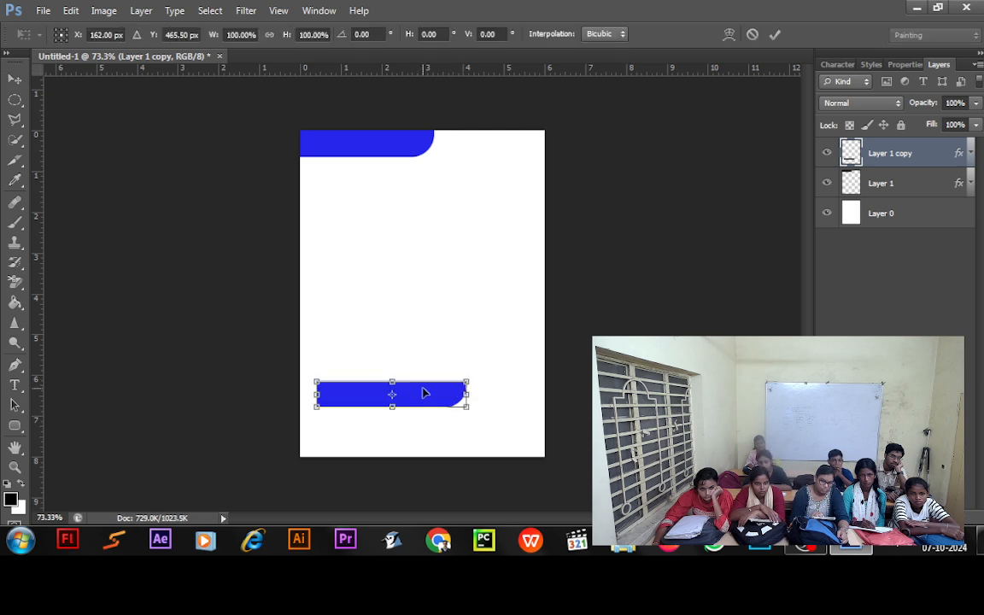
right_click(424, 391)
click(476, 359)
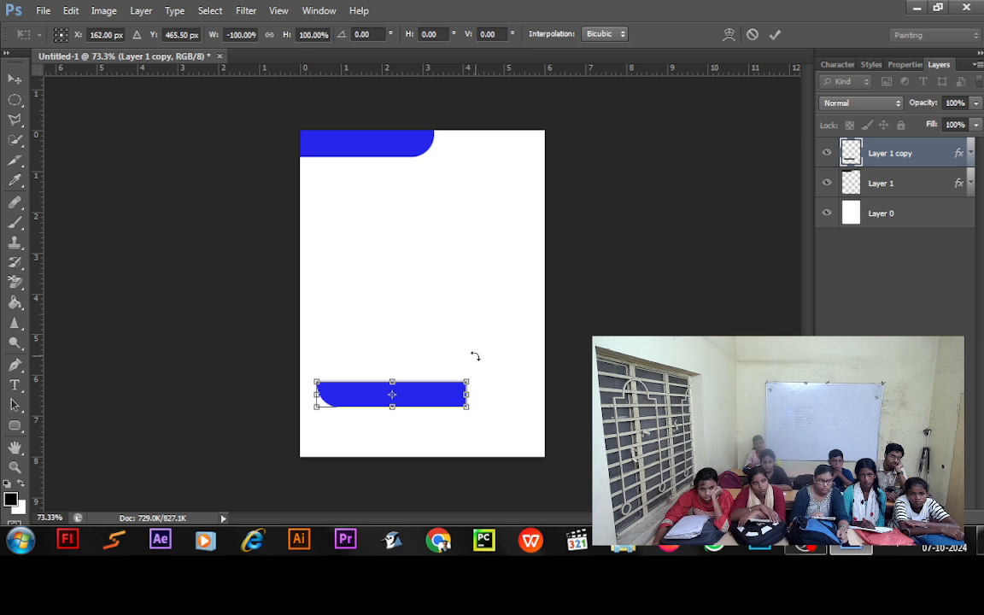
key(Return)
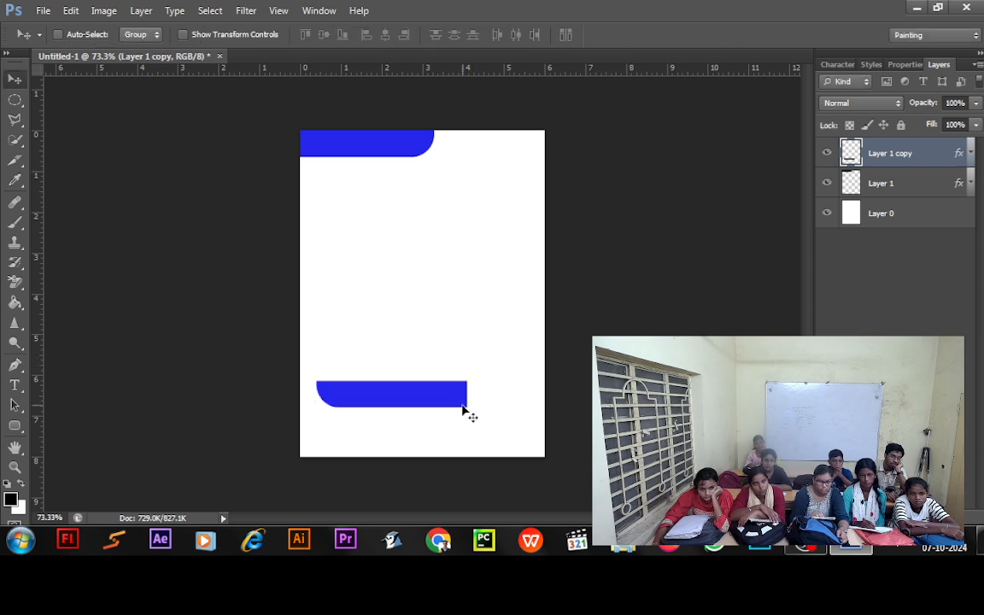
drag(450, 399, 530, 454)
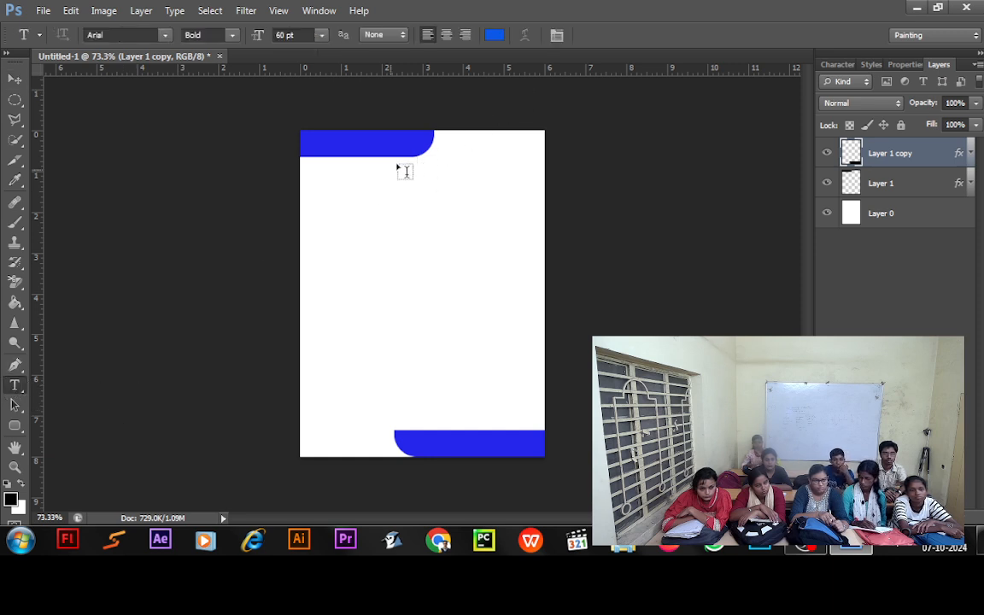
Add the text "APB Publication" in Arial Bold 60 pt below the header shape and move it up so it overlaps the shape
click(322, 195)
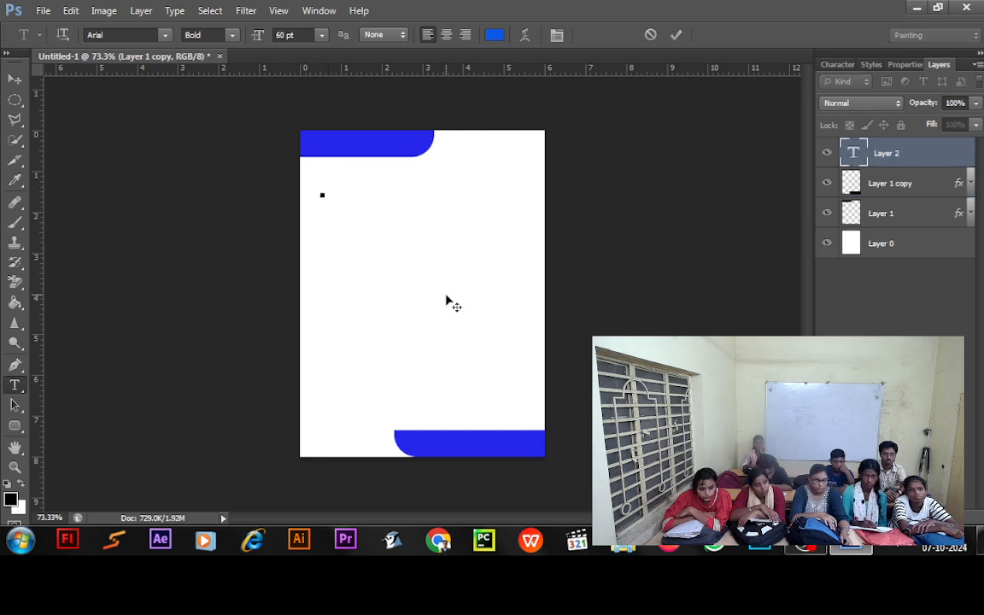
text(A)
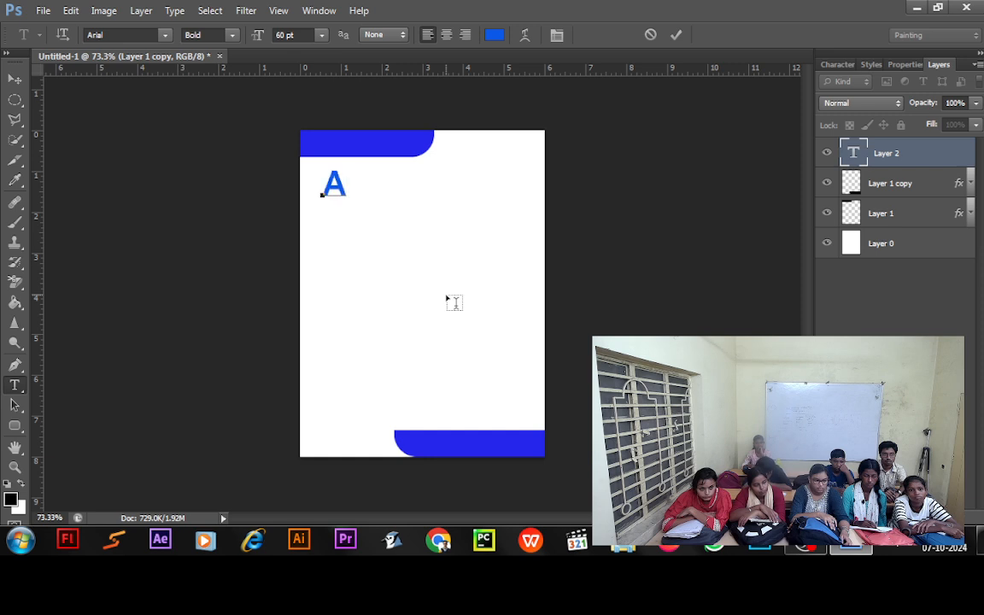
text(PB)
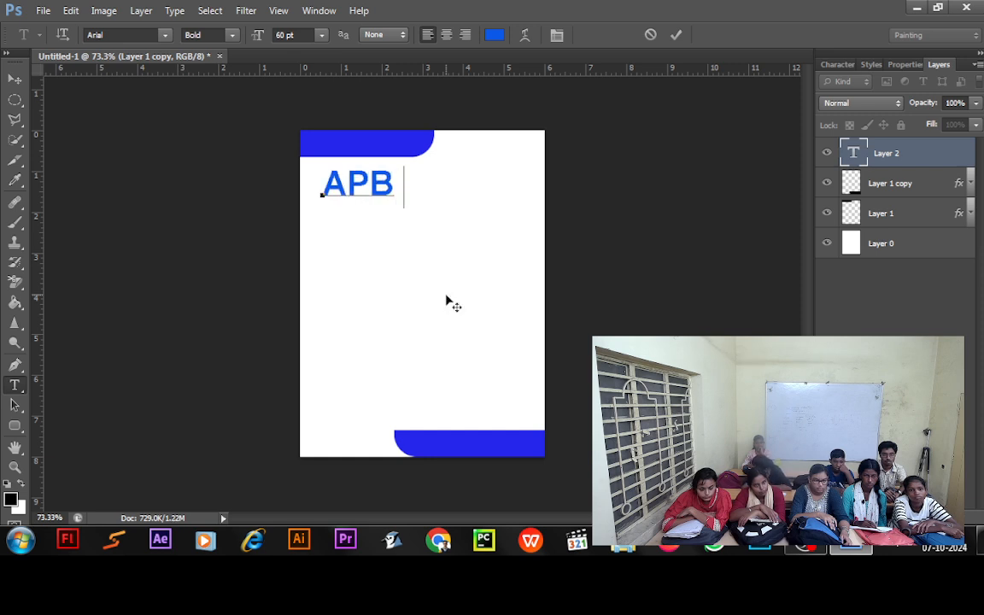
text( Pub)
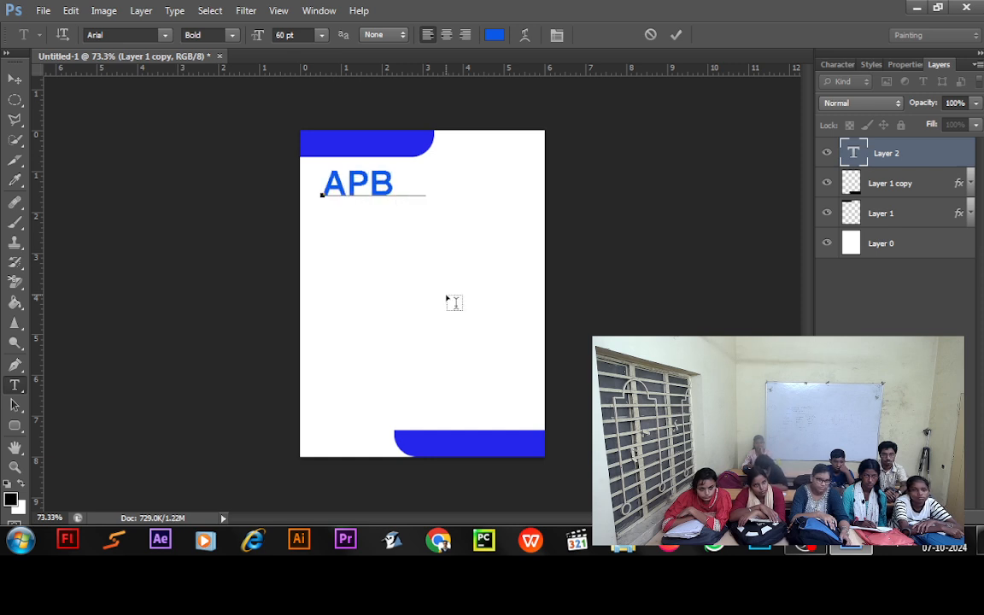
text(lic)
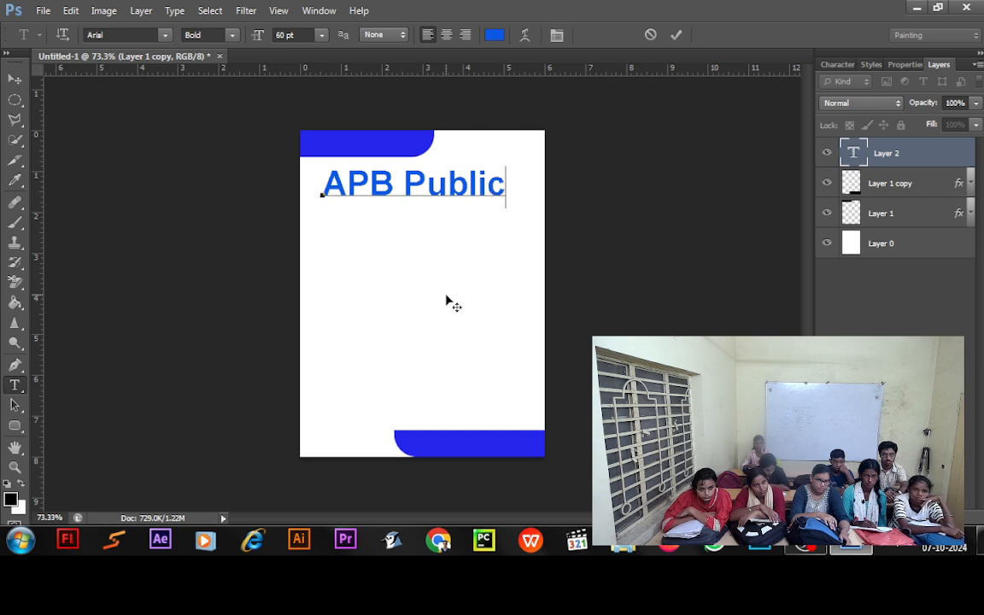
text(ation)
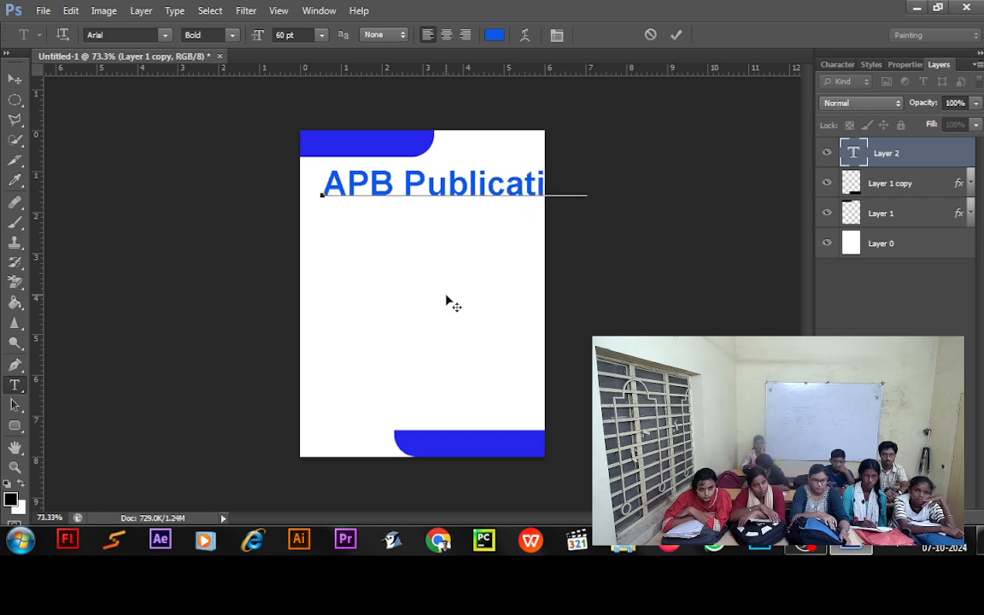
click(12, 80)
drag(399, 200, 384, 171)
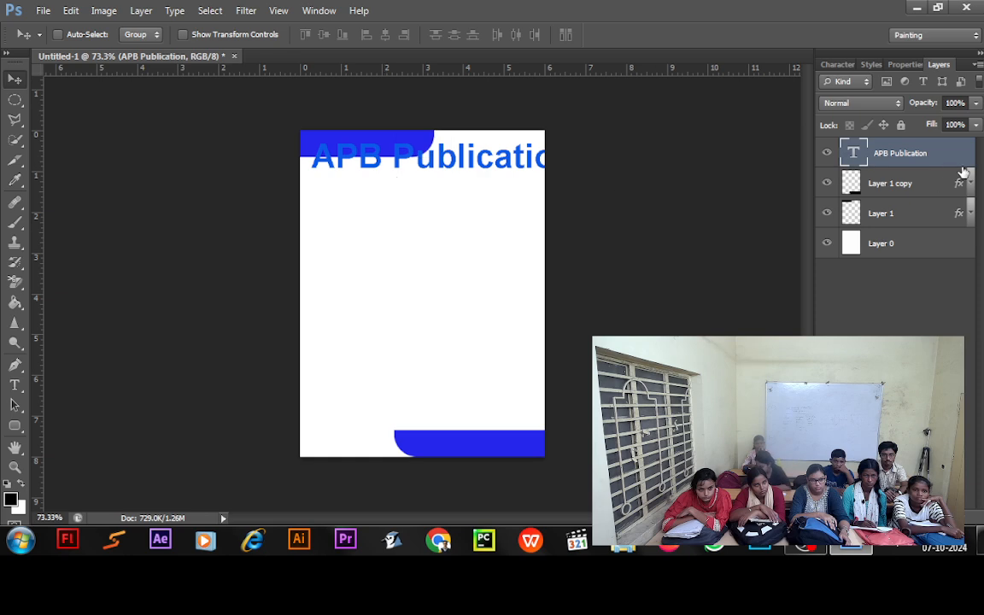
Apply a white ffffff Color Overlay to the APB Publication text layer
double_click(958, 150)
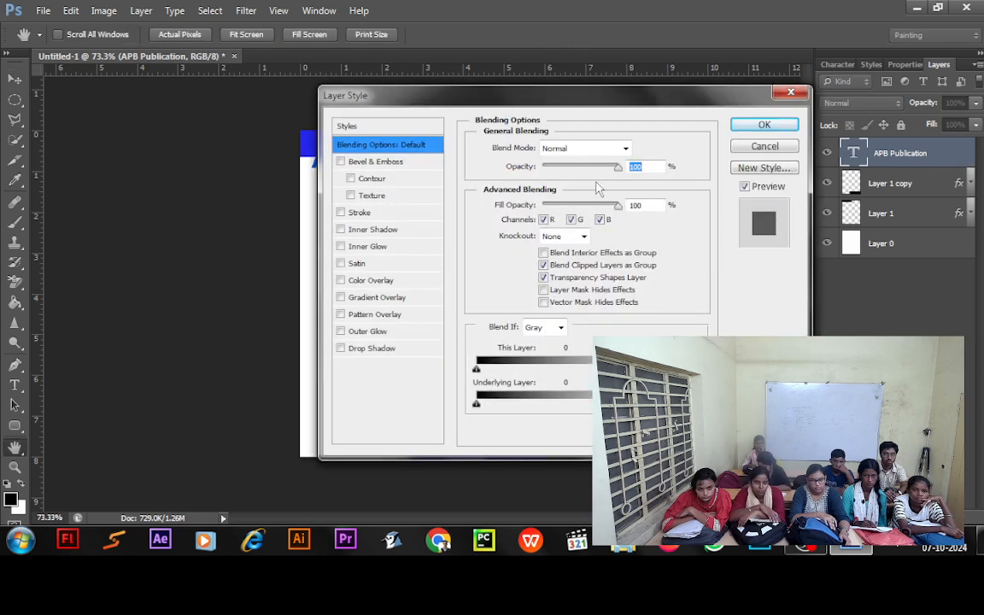
click(391, 282)
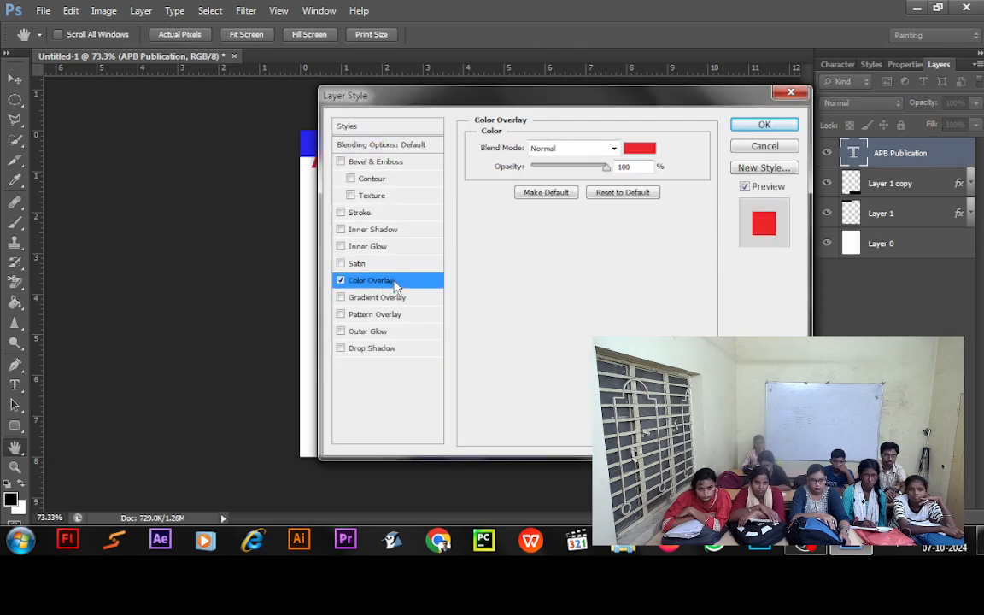
drag(421, 96, 320, 256)
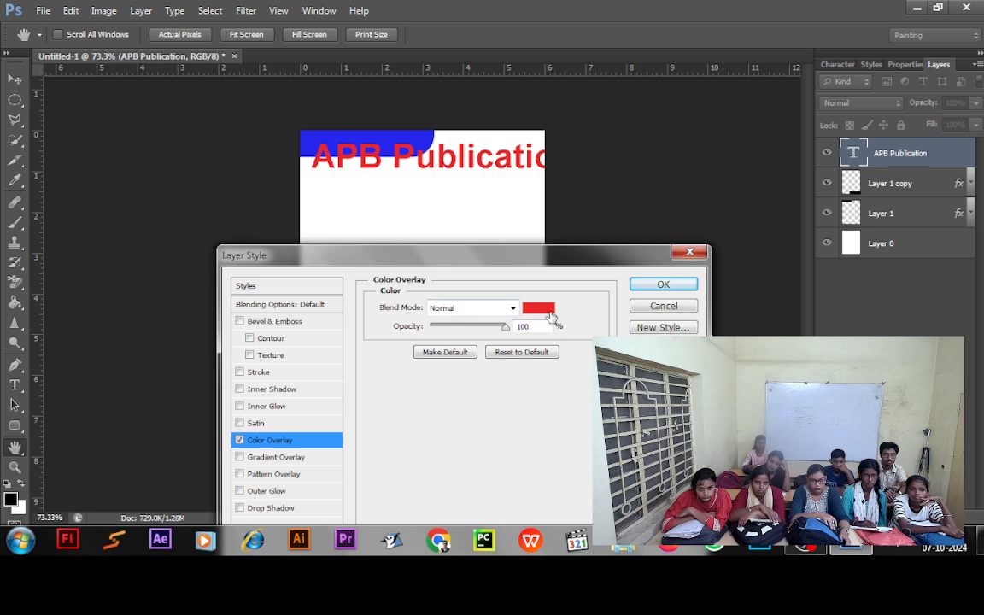
click(548, 313)
drag(512, 202, 453, 88)
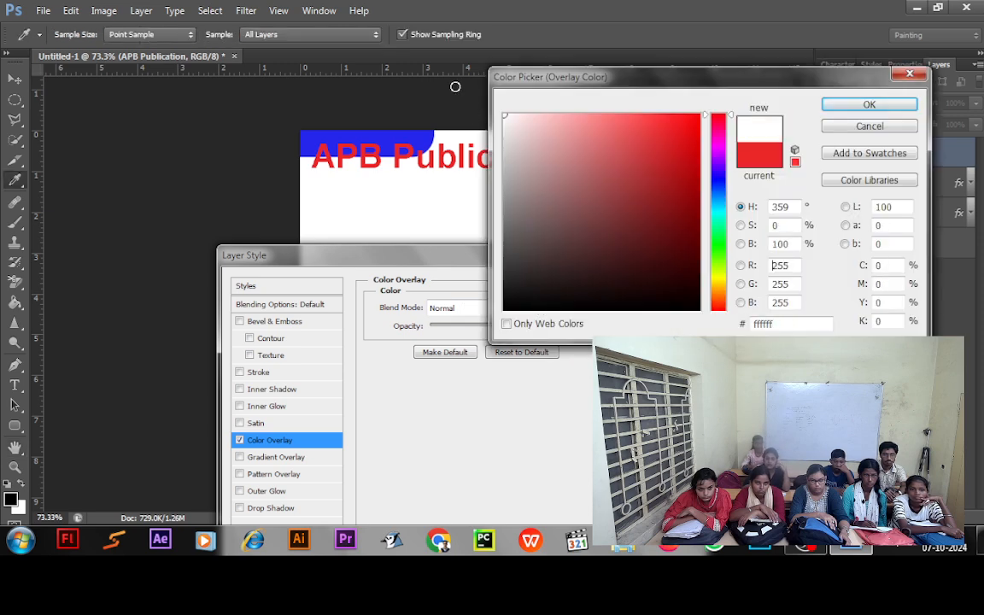
click(869, 104)
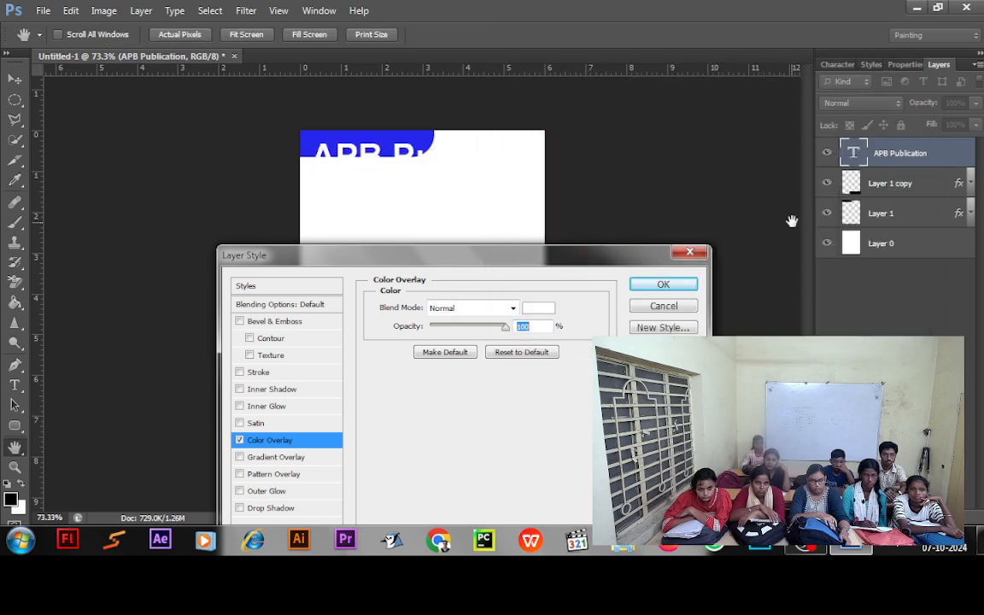
click(687, 288)
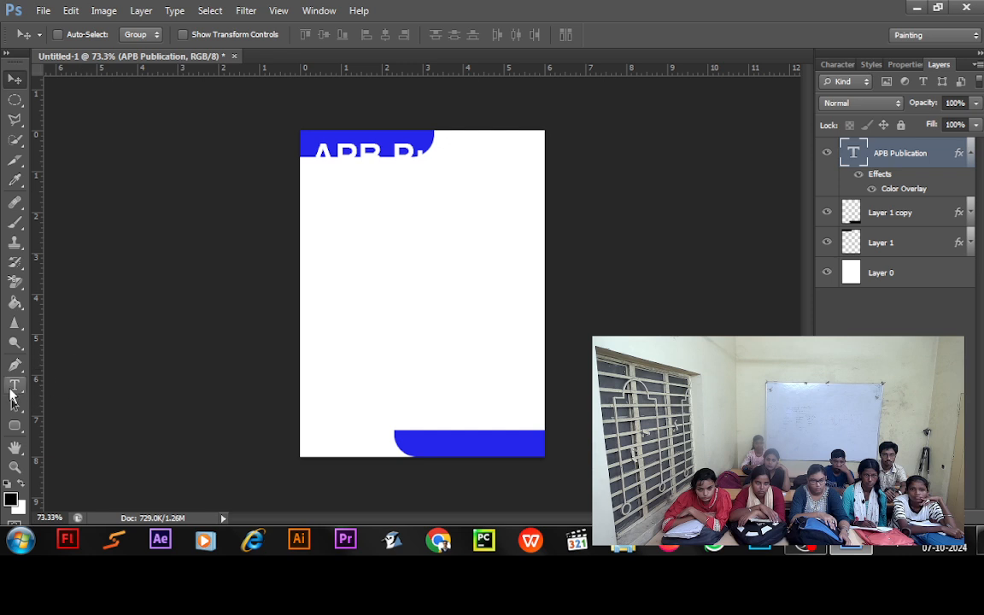
Set the APB Publication text size to 14 pt and move the text onto the blue header shape
click(13, 389)
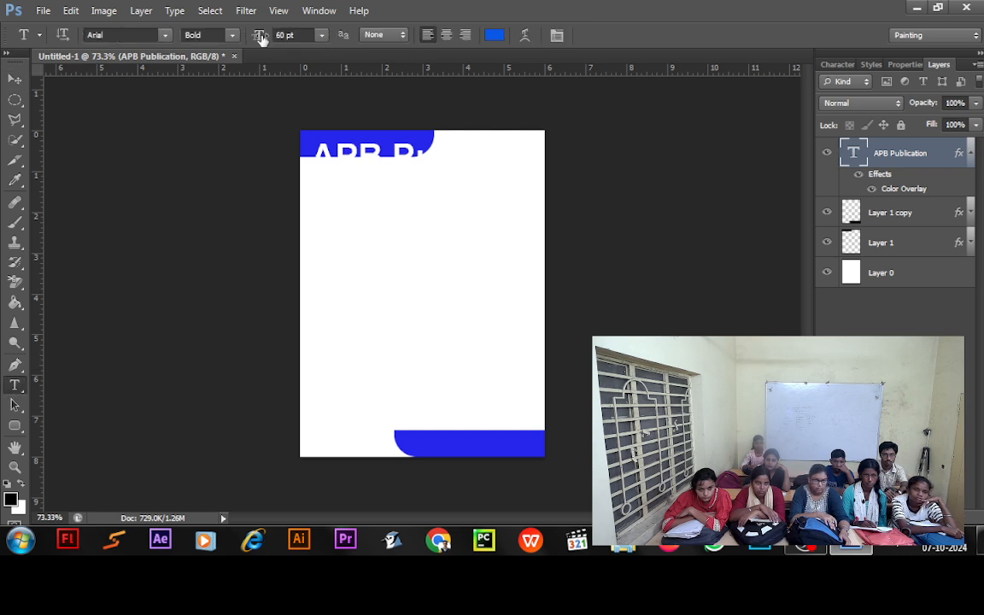
click(321, 35)
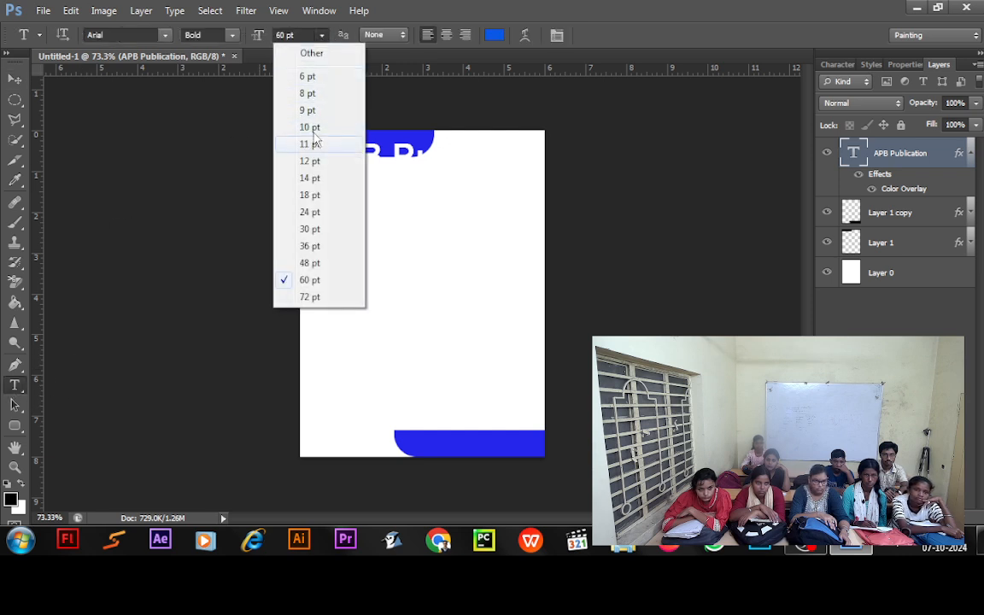
click(309, 178)
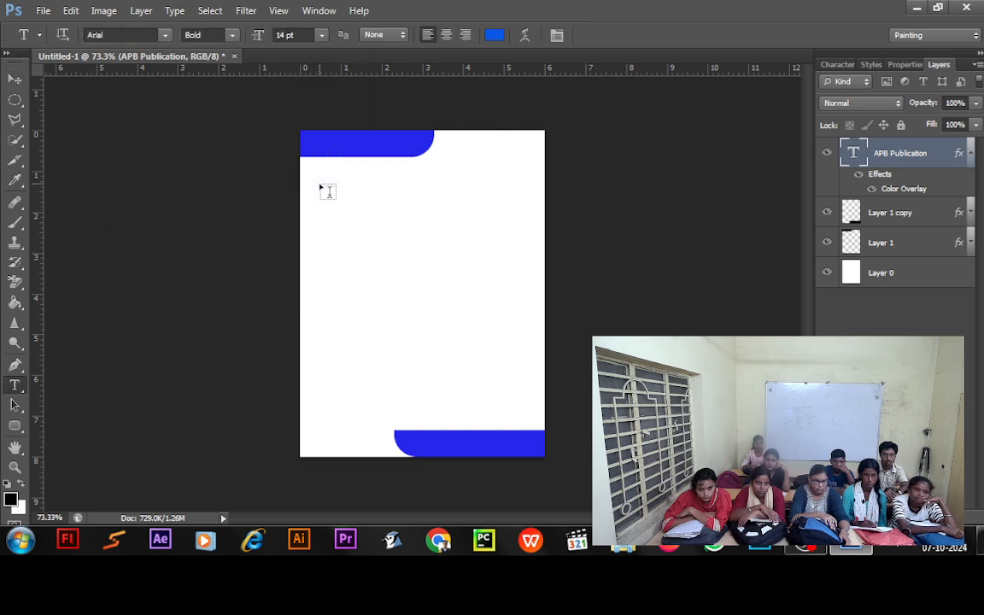
click(19, 81)
drag(266, 187, 430, 236)
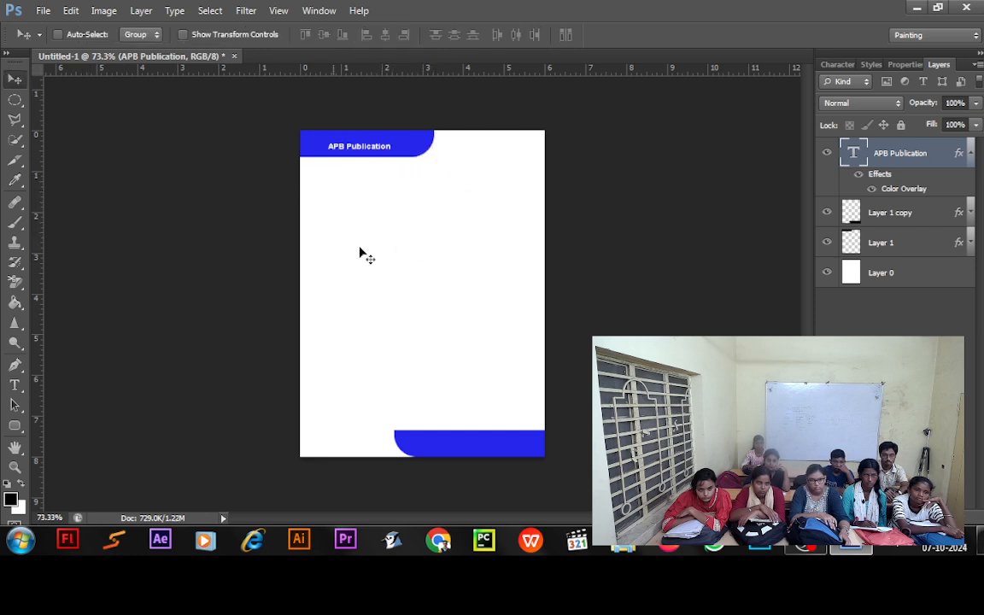
Set the APB Publication text size to 24 pt and shift the text about 0.33 inches left to fit inside the header shape
click(17, 389)
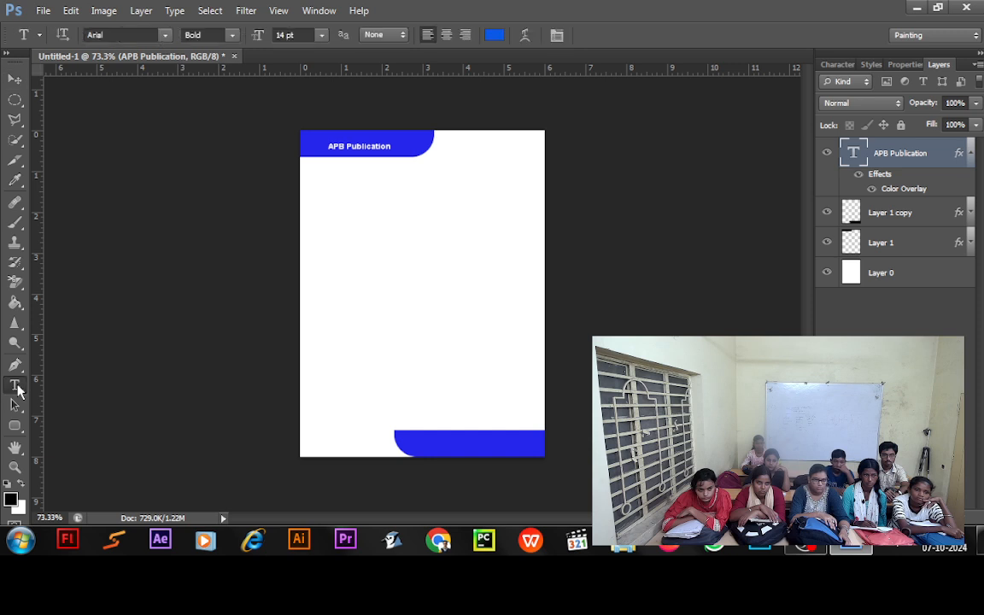
click(322, 35)
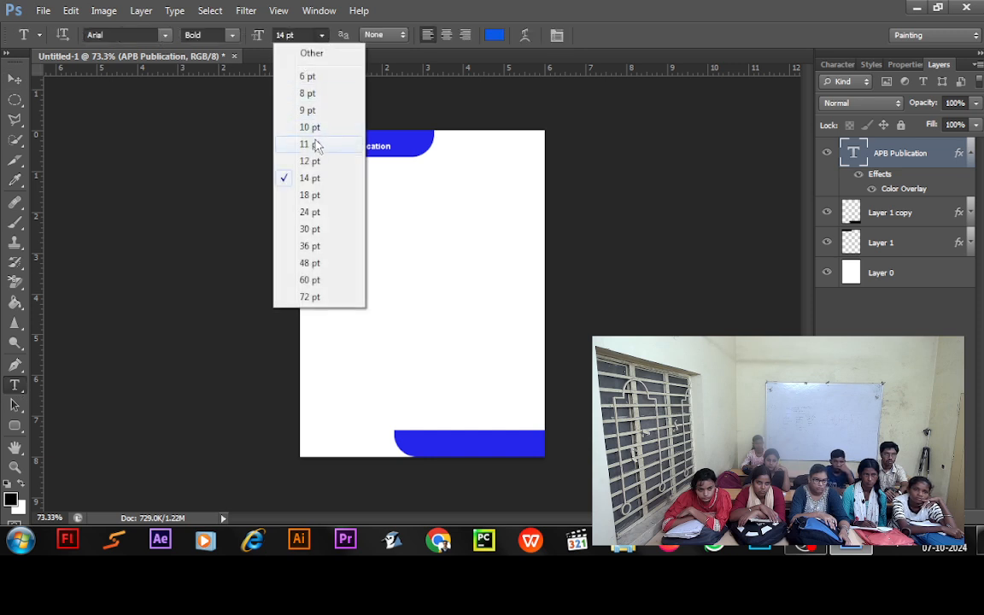
click(310, 212)
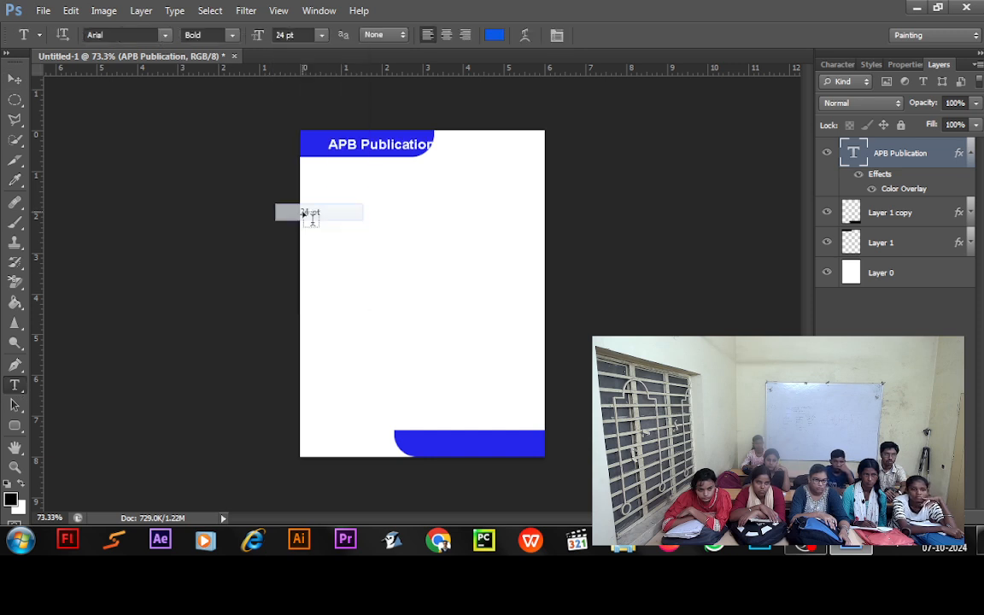
click(14, 79)
drag(407, 147, 392, 147)
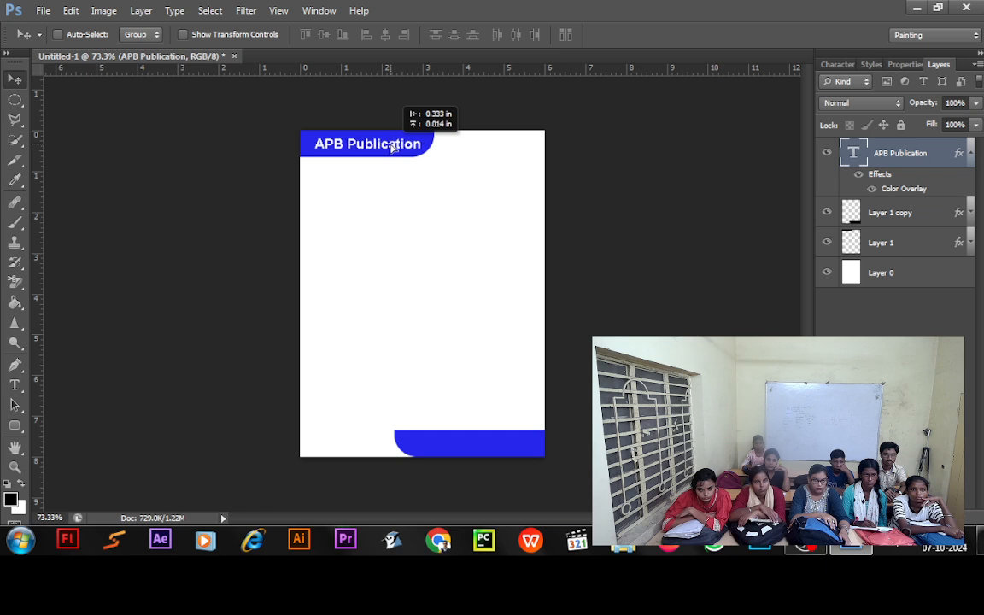
Set the APB Publication header text size to 20 pt
click(14, 385)
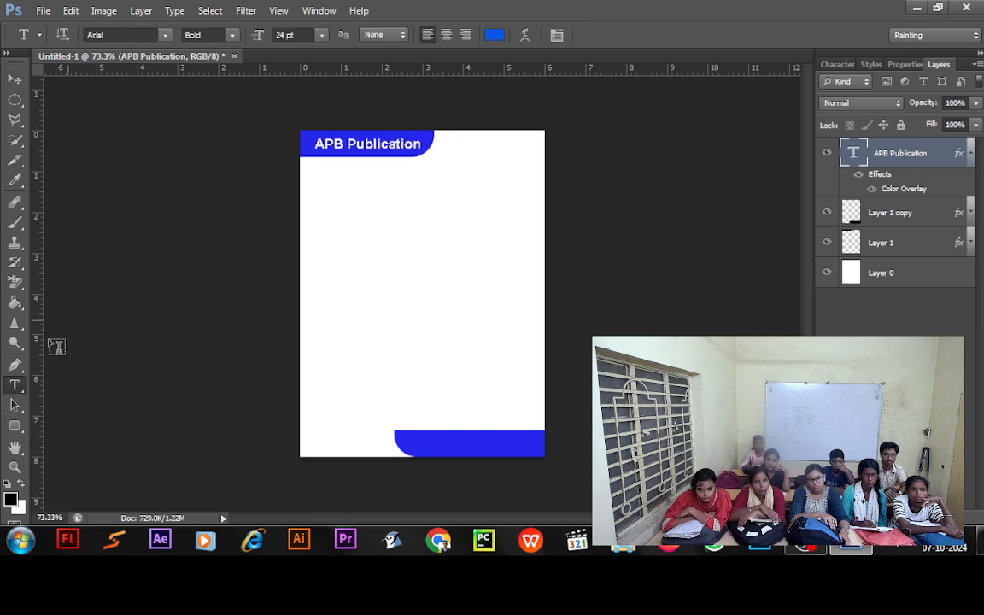
click(282, 35)
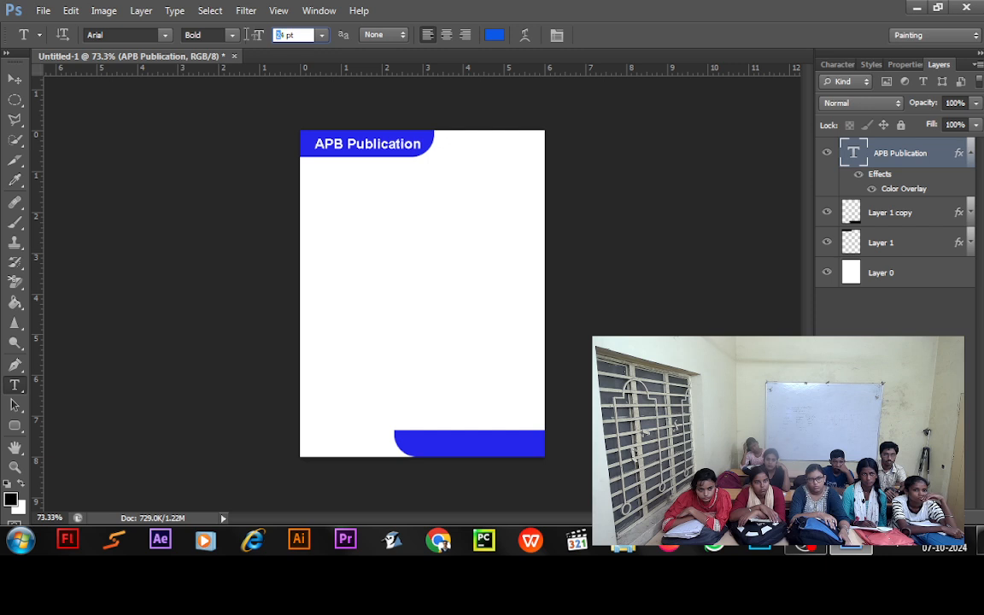
click(285, 36)
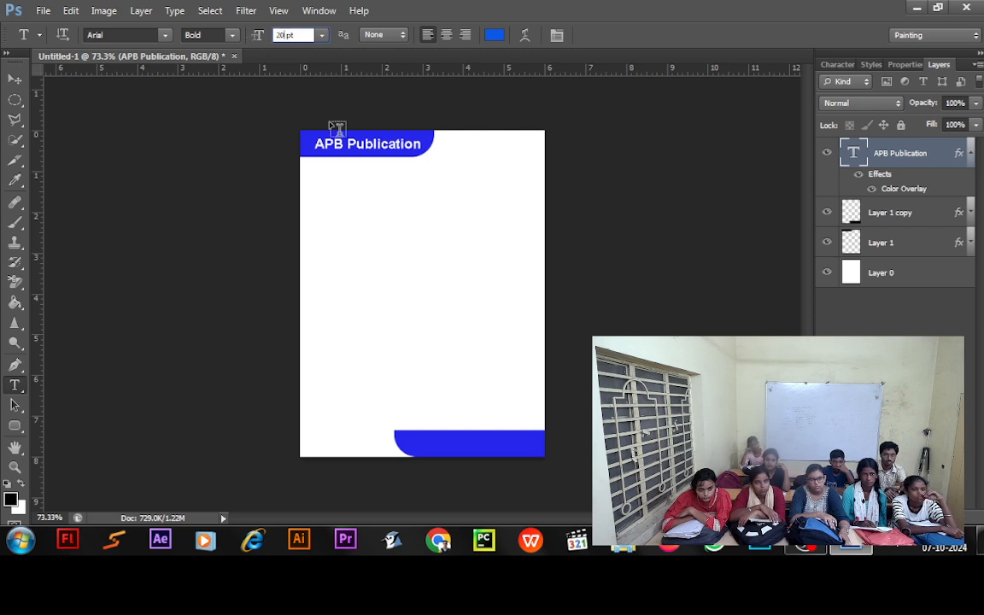
key(Return)
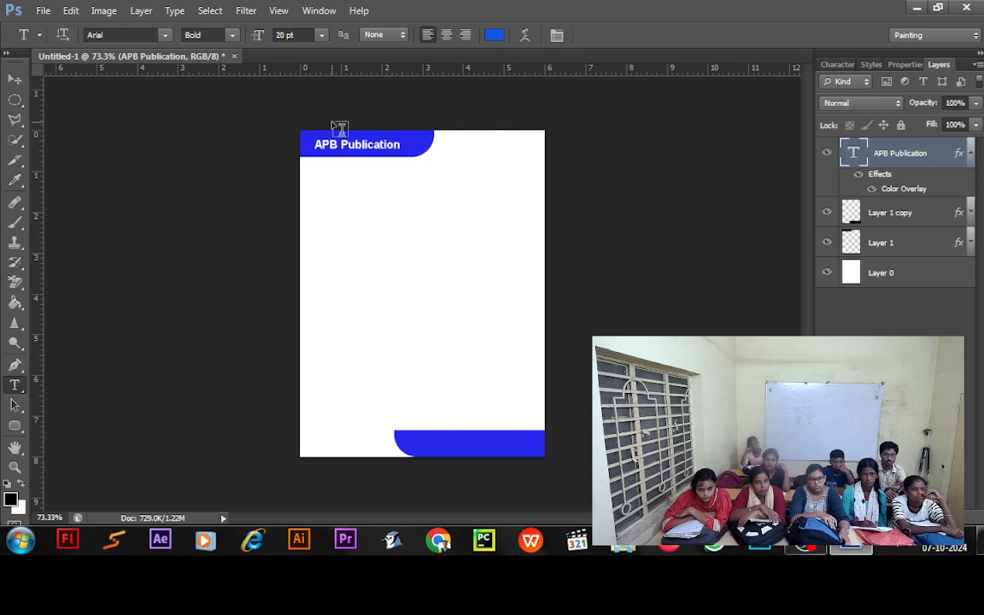
click(15, 79)
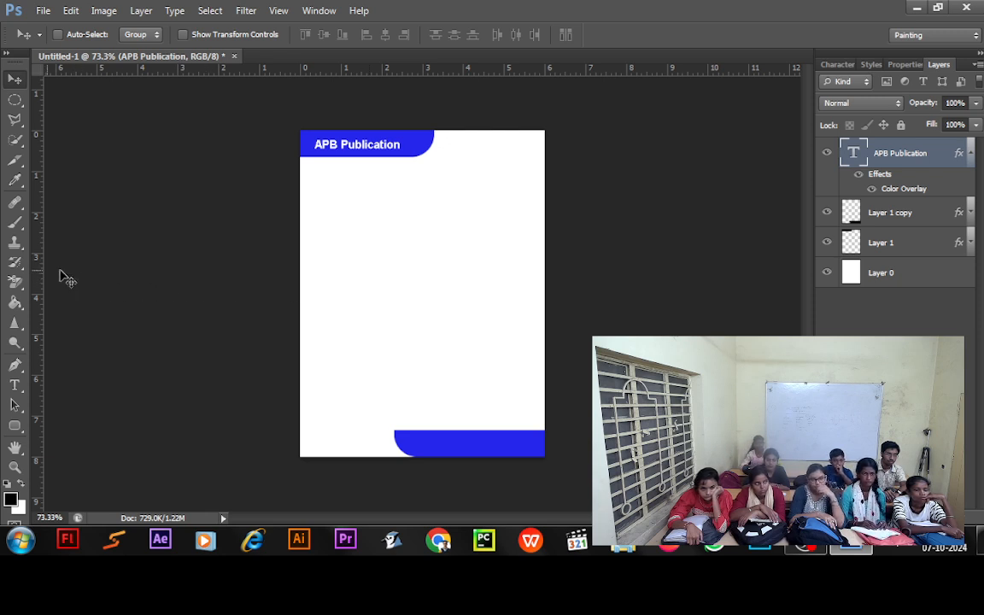
Add the text "Education" in Arial Bold 20 pt and move it onto the blue footer shape
click(15, 385)
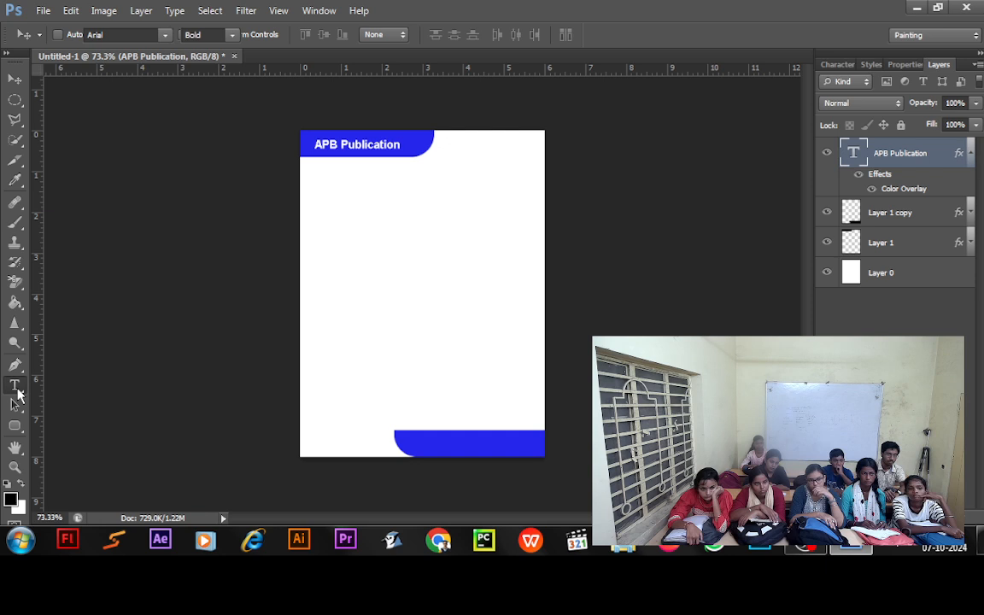
click(304, 282)
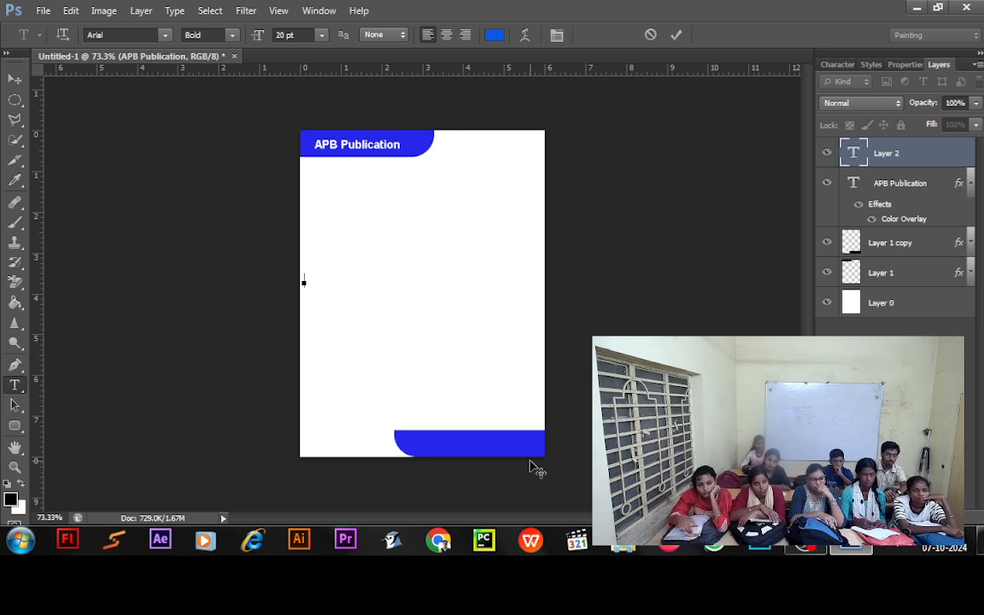
text(Ed)
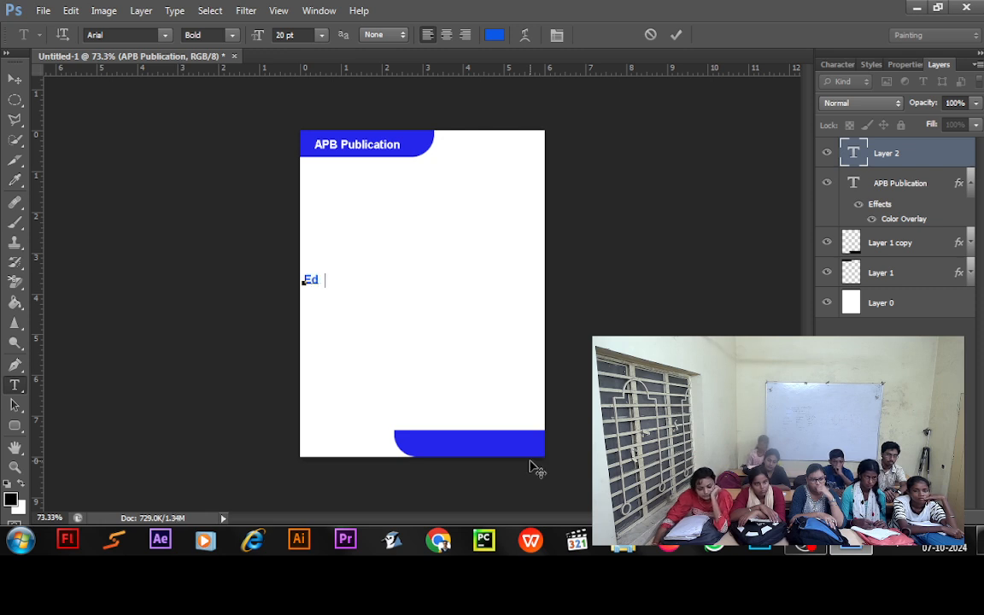
text(ucaton)
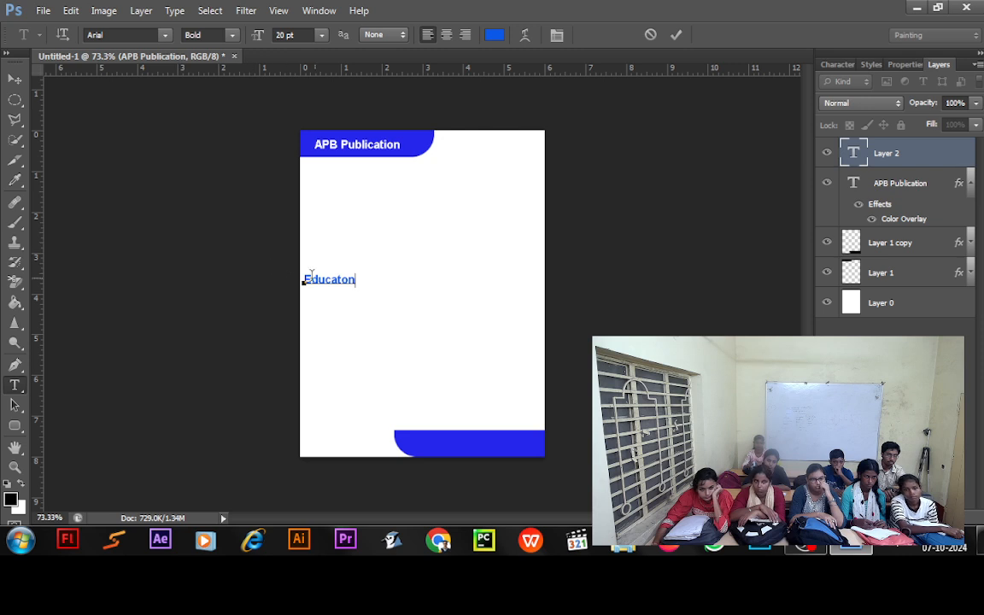
click(346, 280)
text(i)
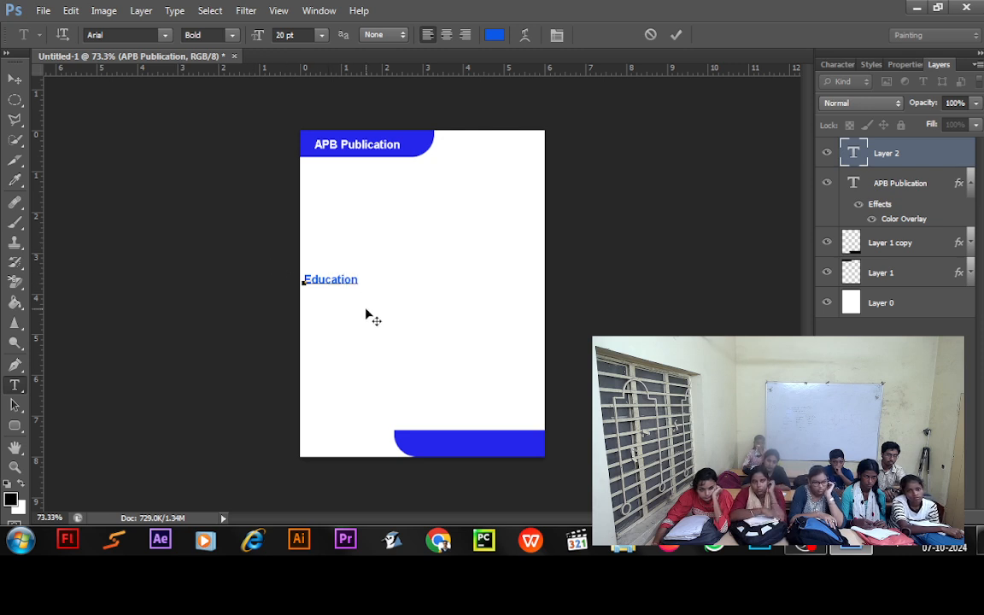
key(Return)
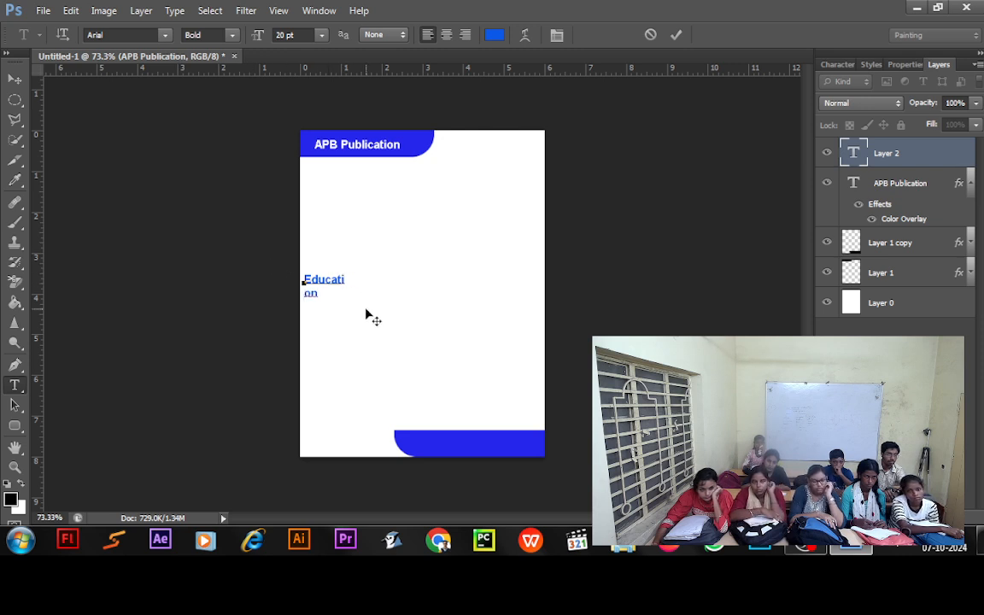
key(BackSpace)
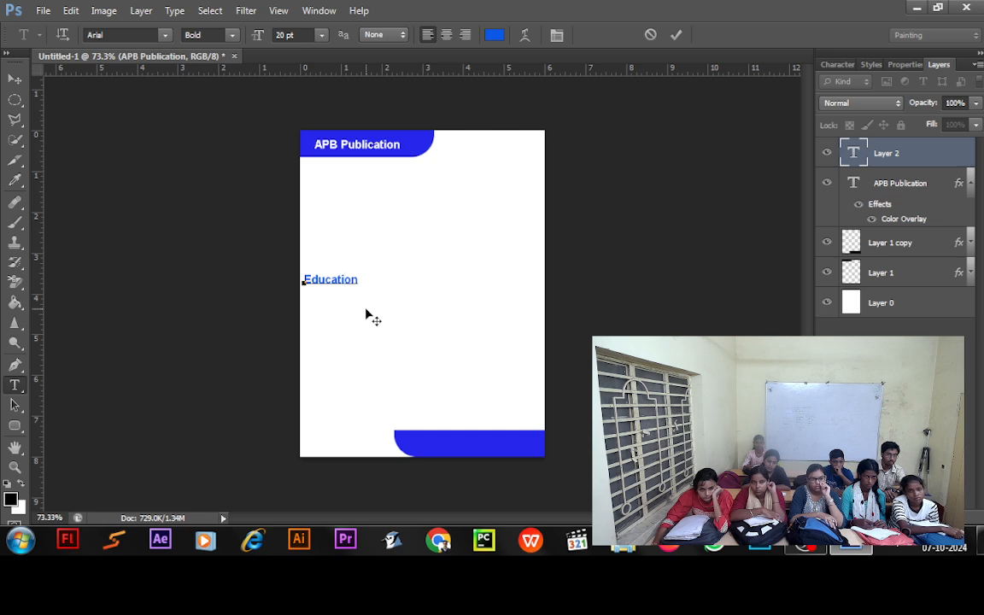
click(14, 79)
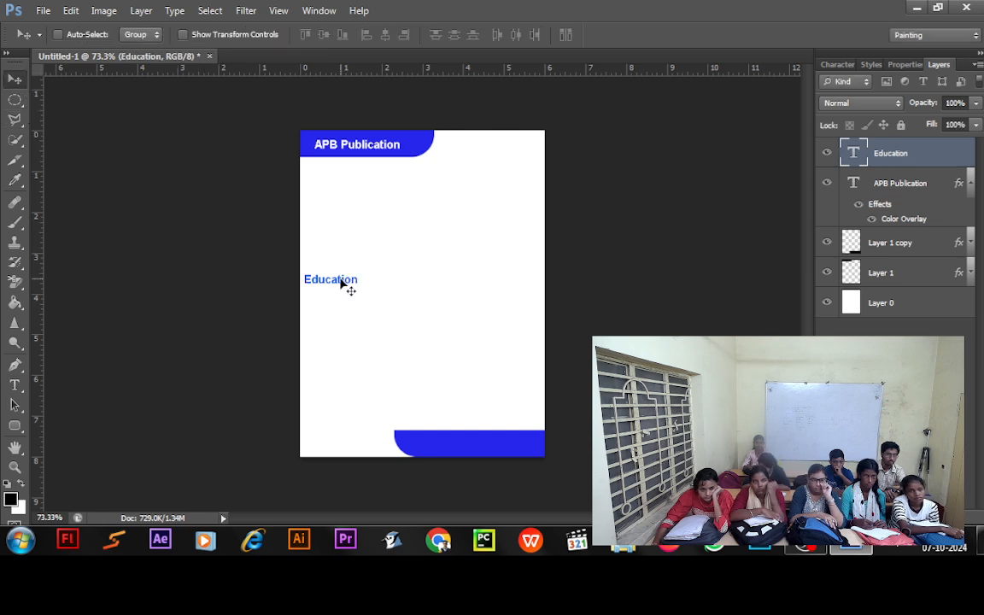
drag(341, 285, 449, 447)
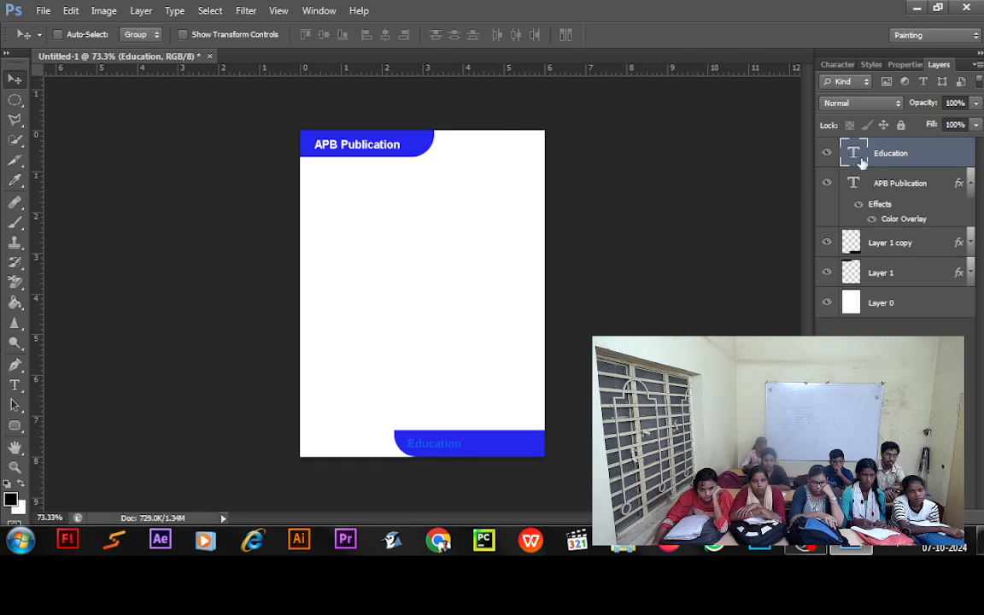
Apply a white ffffff Color Overlay to the Education text layer
double_click(932, 155)
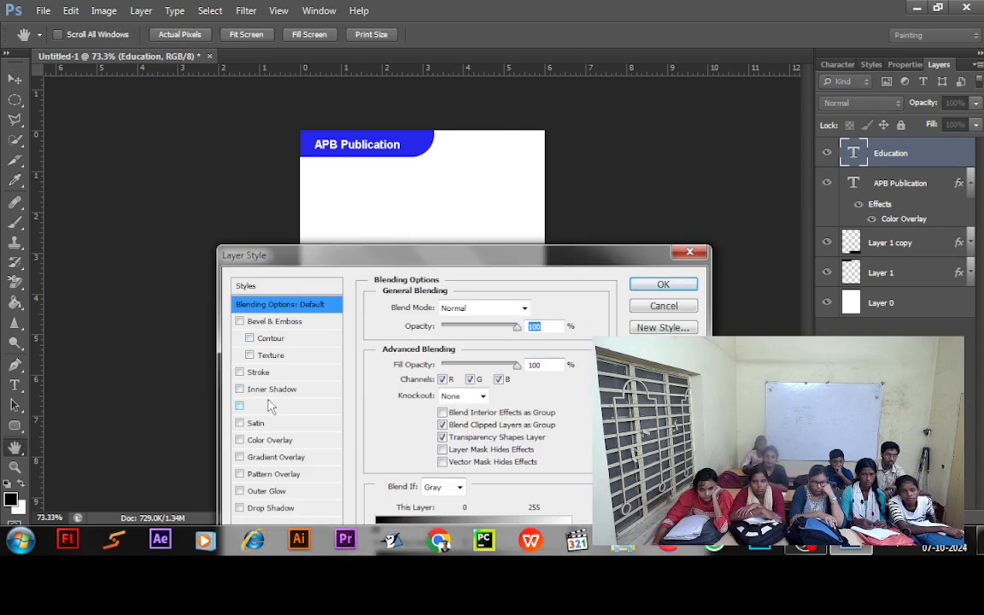
click(255, 440)
click(536, 309)
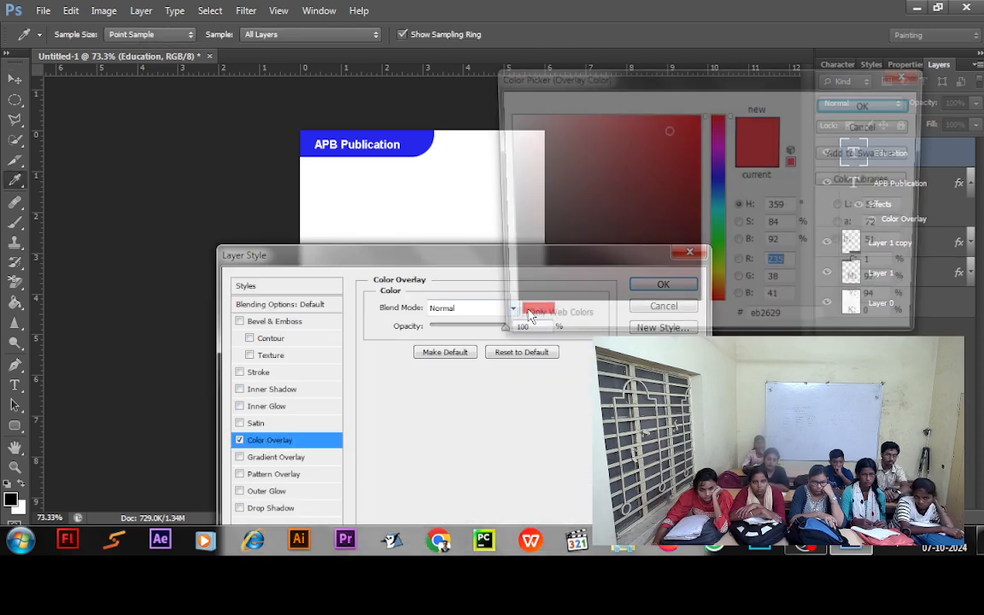
drag(519, 222, 446, 31)
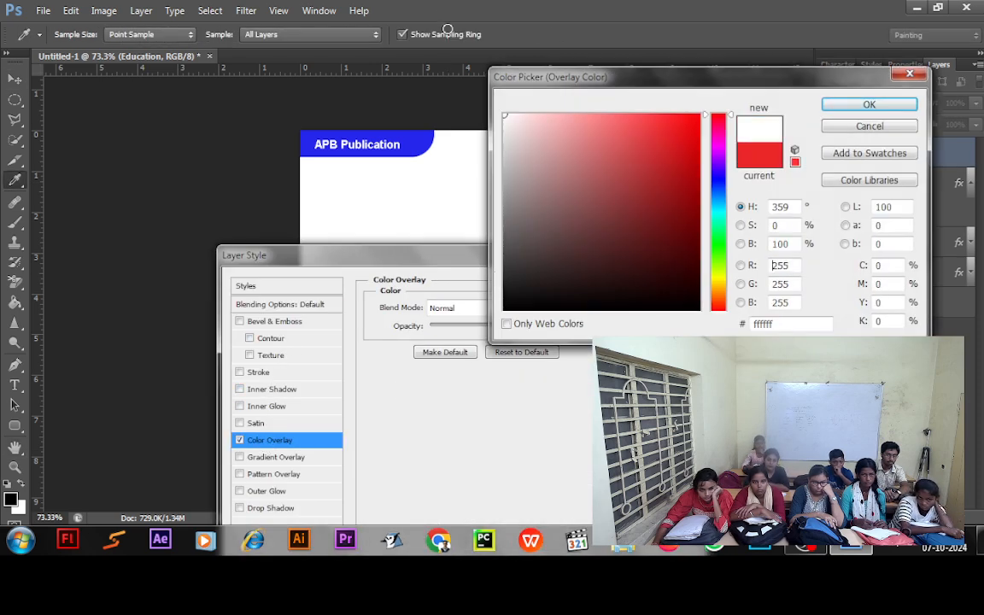
click(895, 105)
click(667, 285)
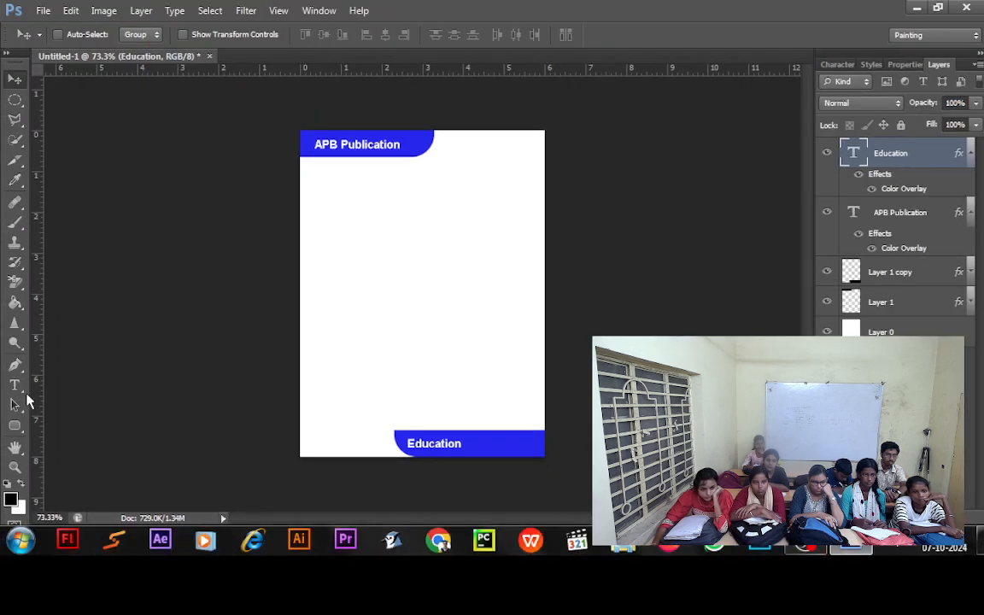
Enlarge the Education text with Free Transform to about 218% width and 154% height so it nearly spans the footer shape
click(14, 385)
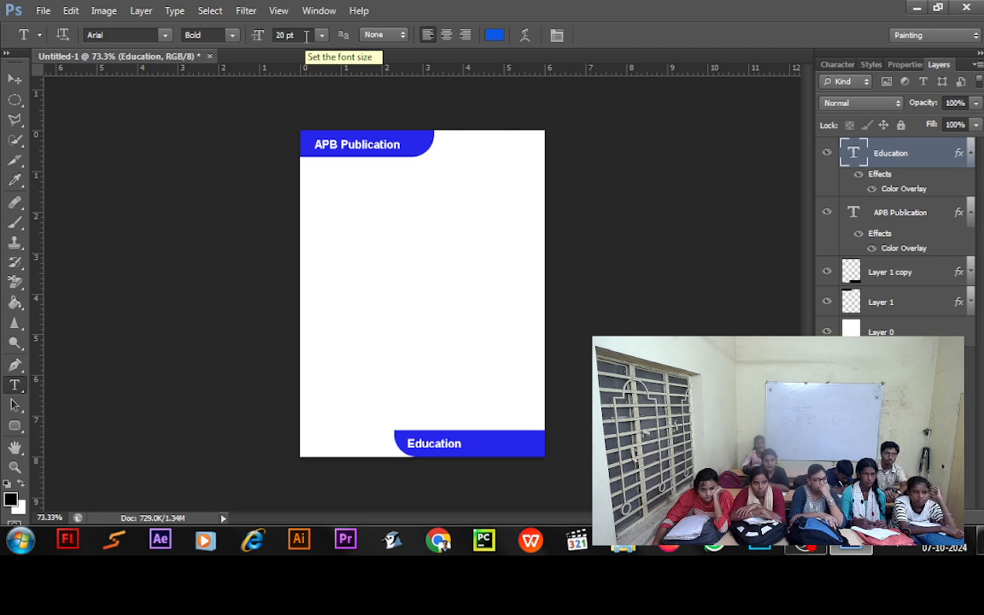
click(15, 78)
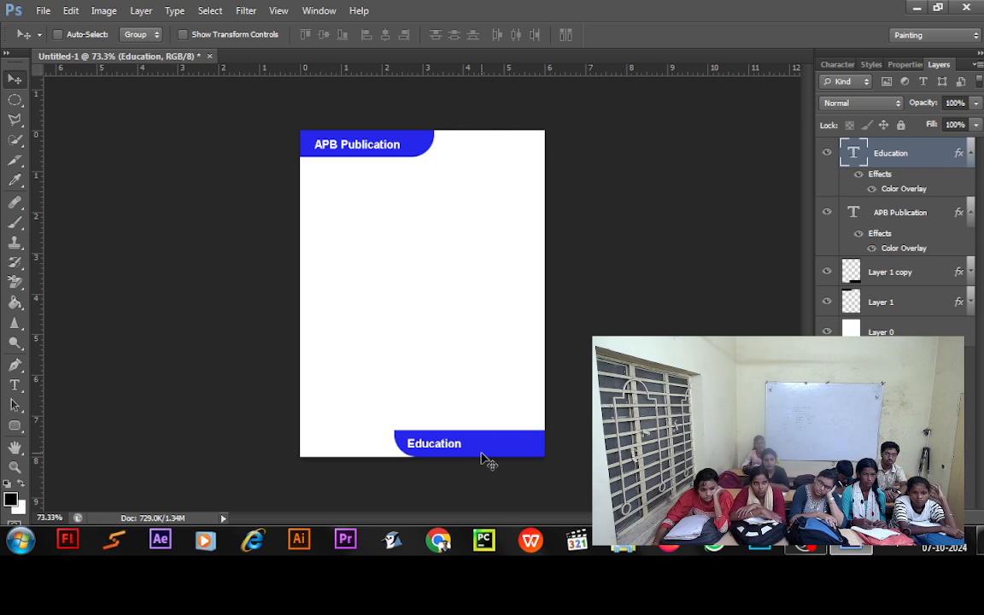
key(ctrl+t)
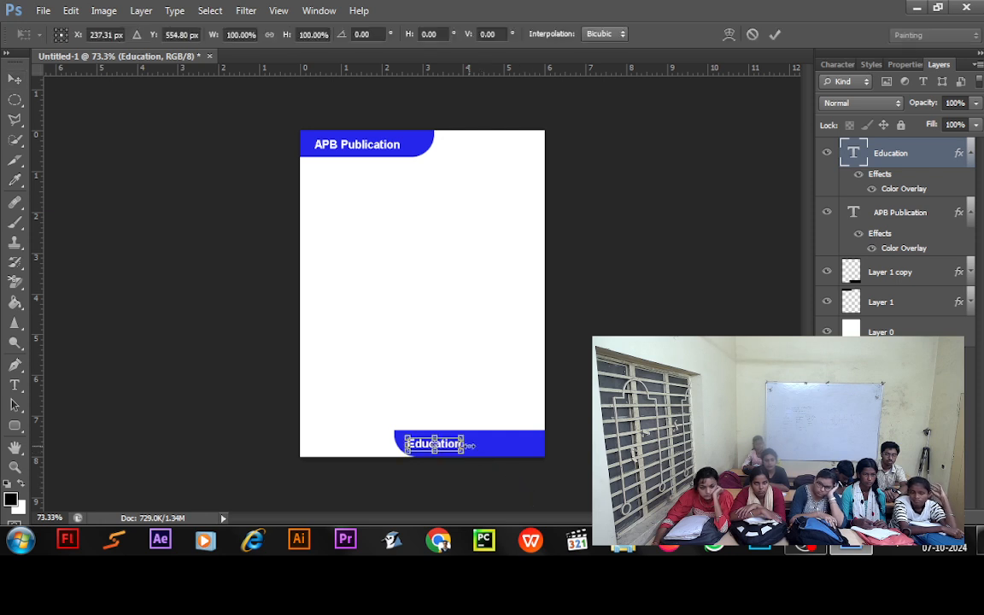
drag(465, 438, 532, 422)
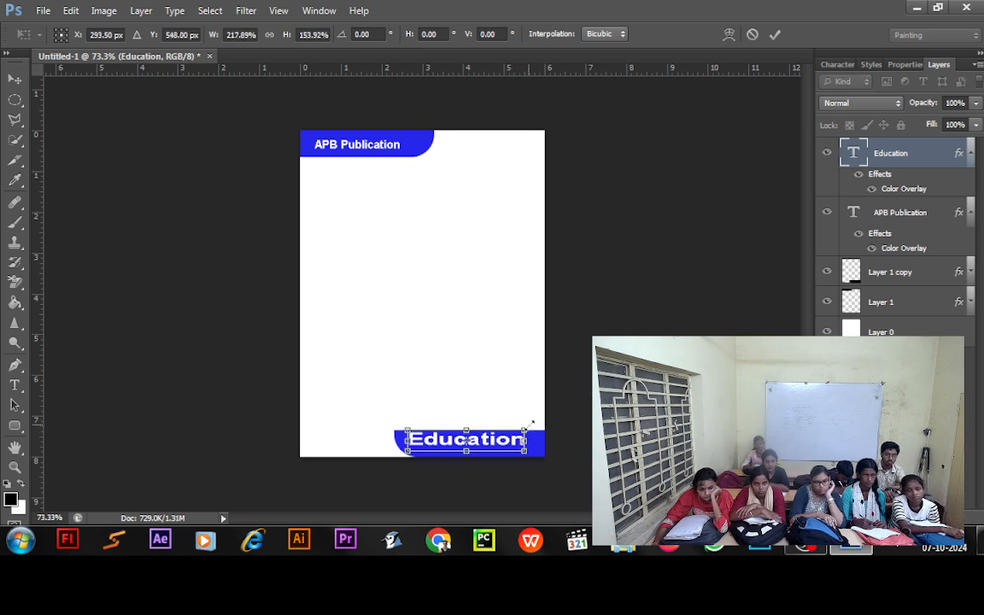
key(Return)
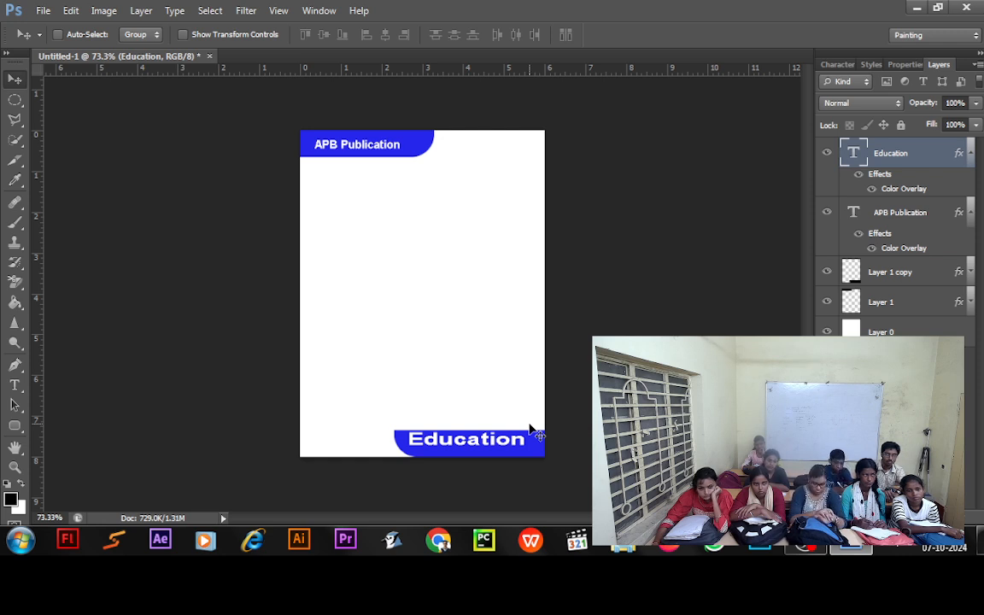
Nudge the Education text up until it straddles the upper edge of the blue footer shape
key(Up)
key(Up)
key(Up)
key(Up)
key(Up)
key(Up)
key(Up)
key(Up)
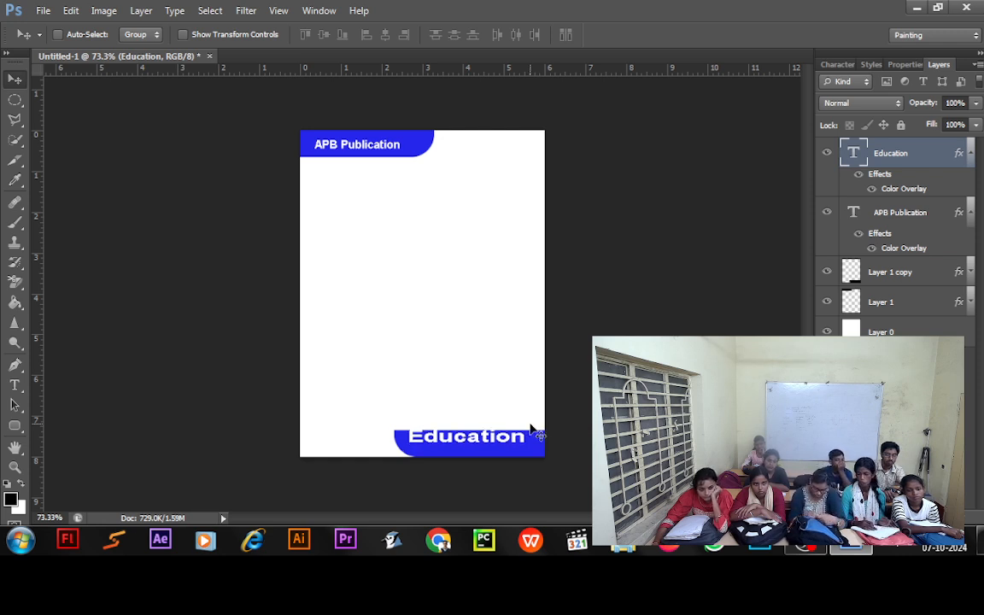
key(Up)
key(Up)
key(Up)
key(Up)
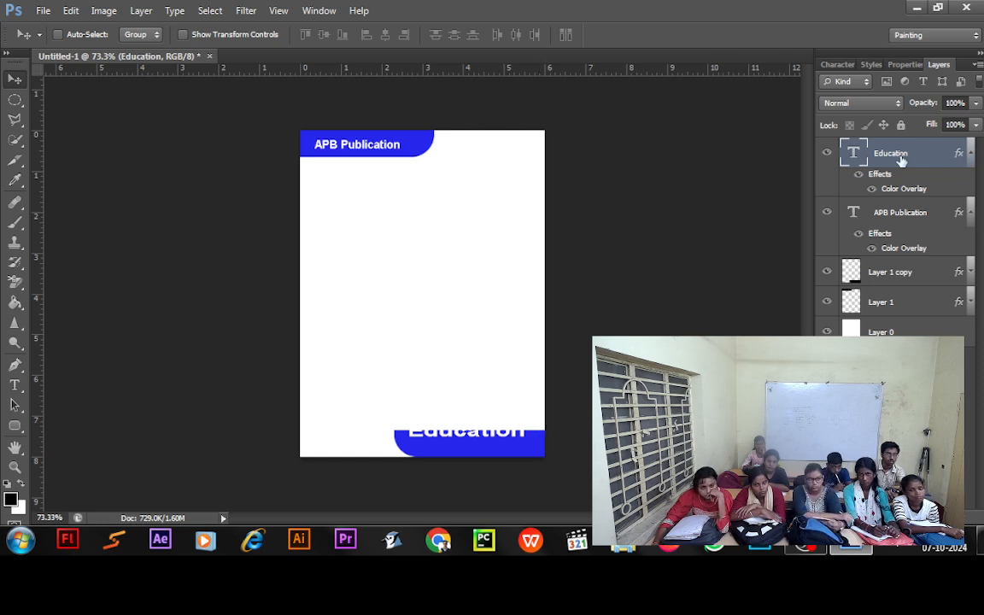
Add a 3 px outside Stroke to the Education text layer in blue 2626eb, sampled from the footer shape
double_click(930, 165)
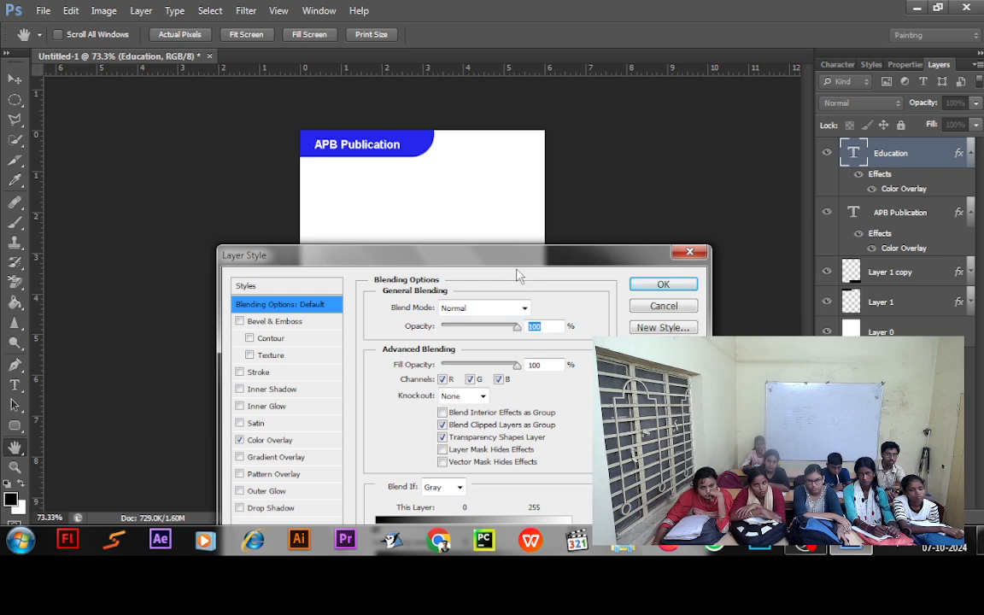
drag(511, 268, 830, 47)
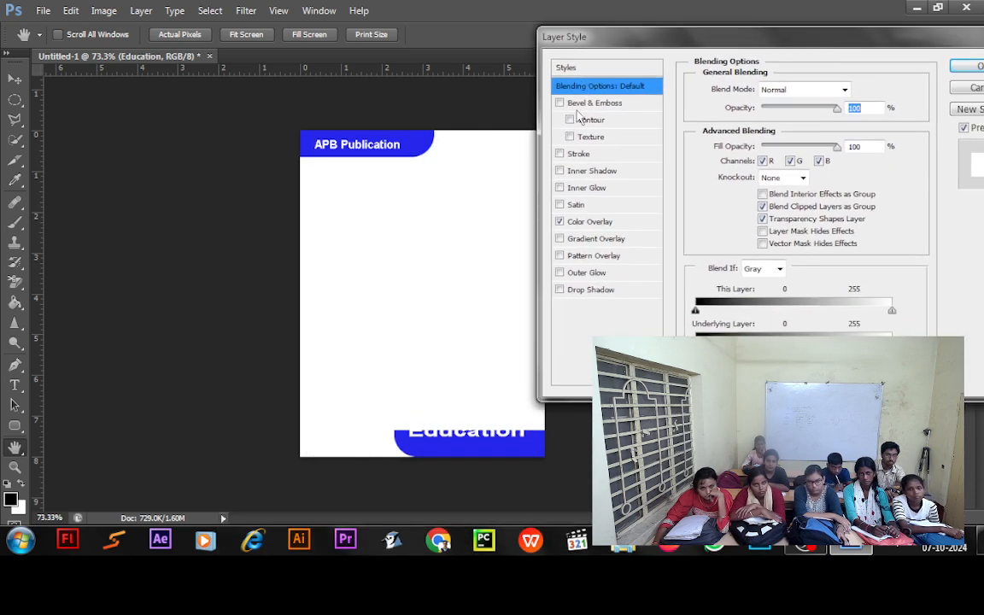
click(578, 156)
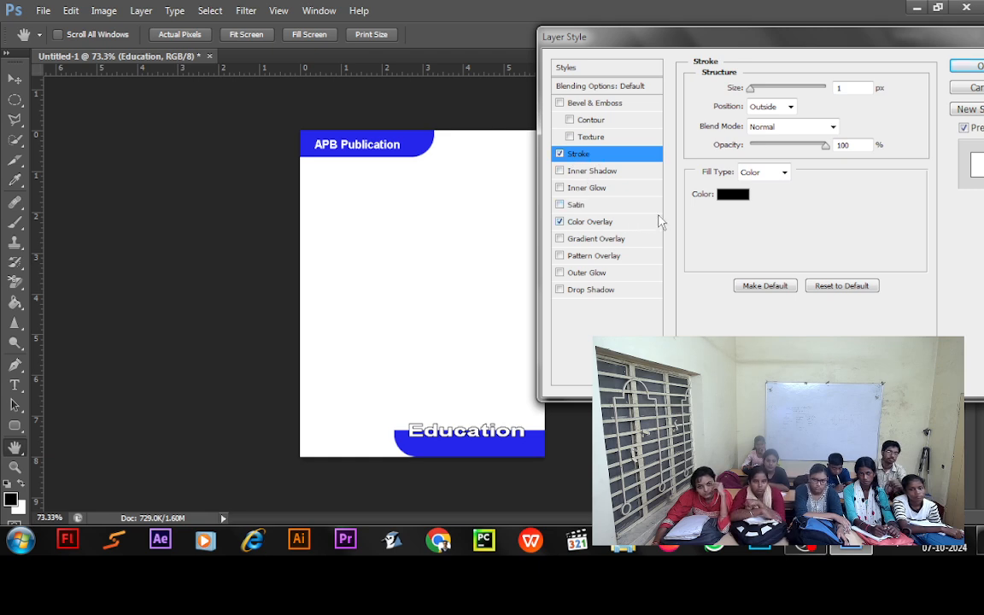
click(734, 196)
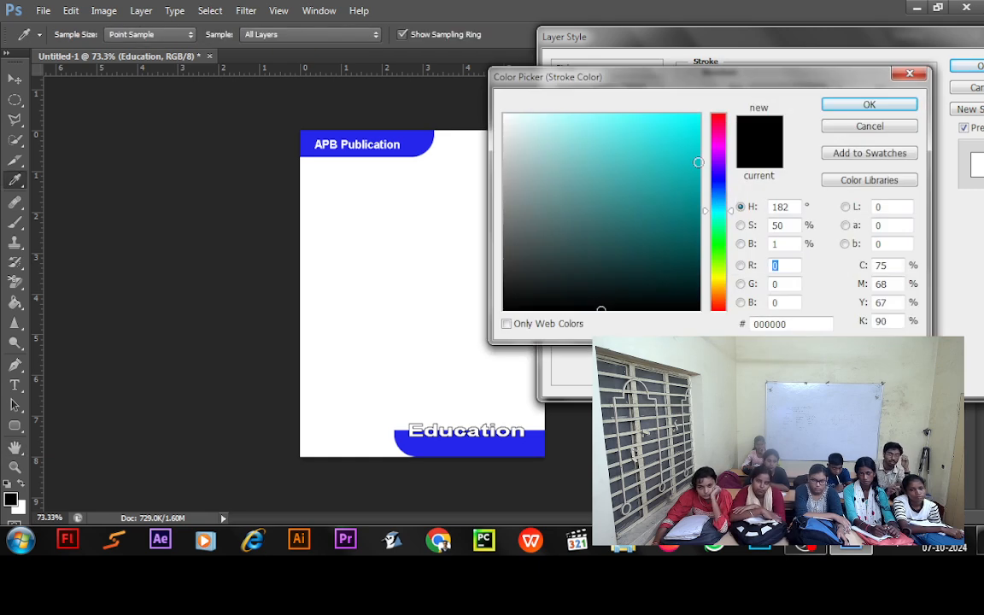
drag(688, 80, 764, 61)
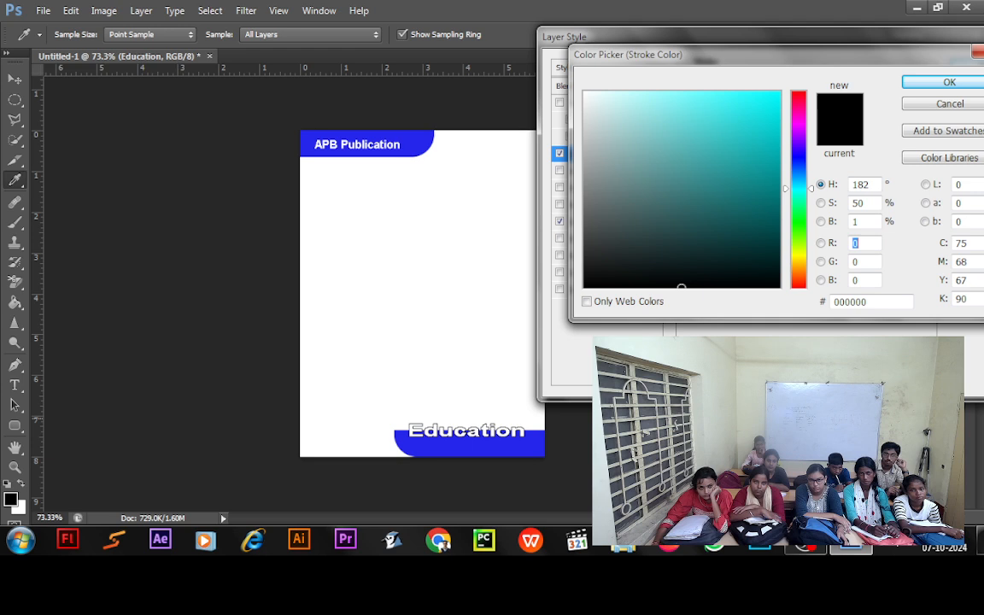
click(494, 446)
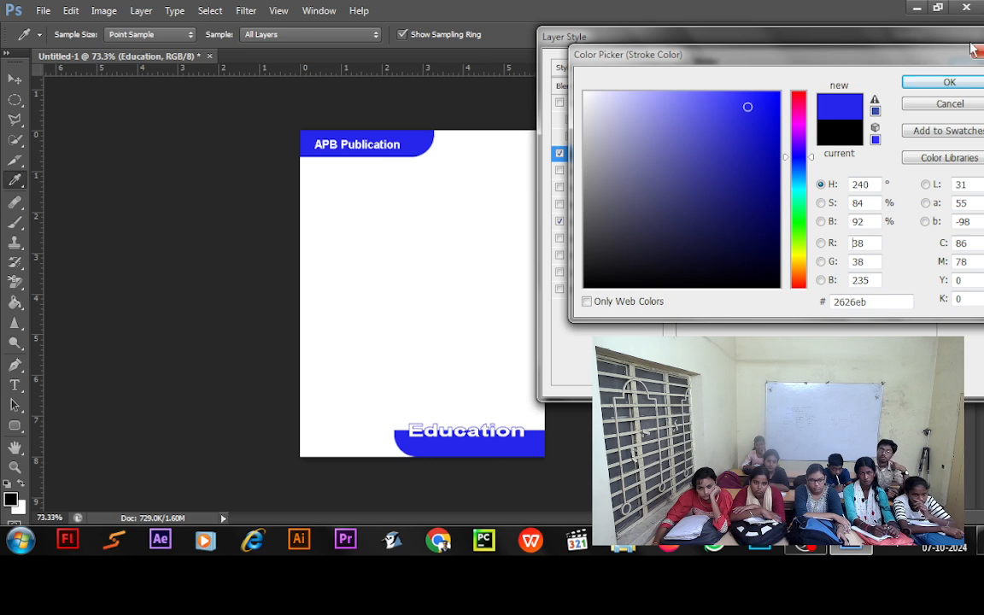
click(948, 83)
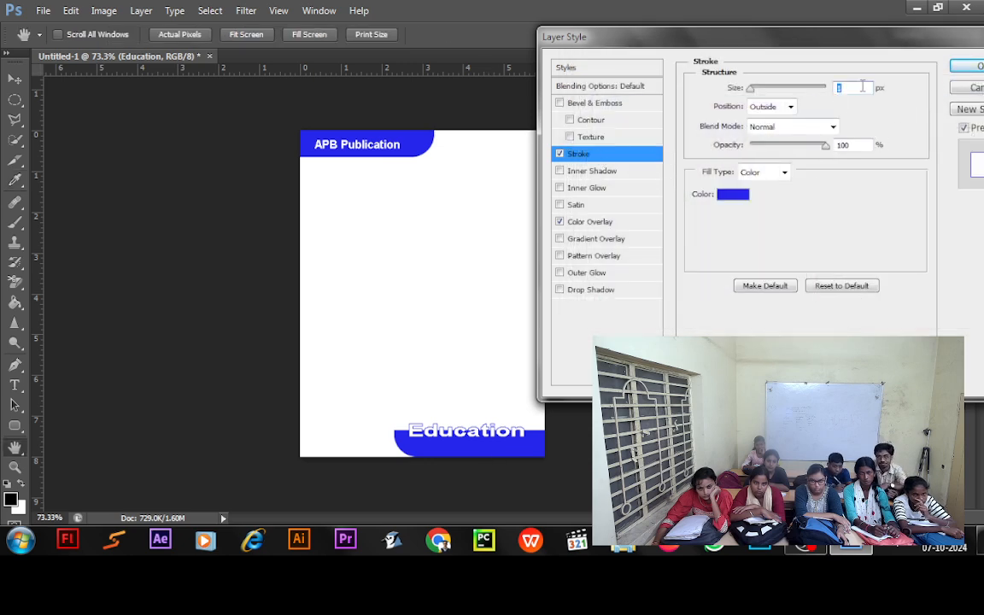
text(3)
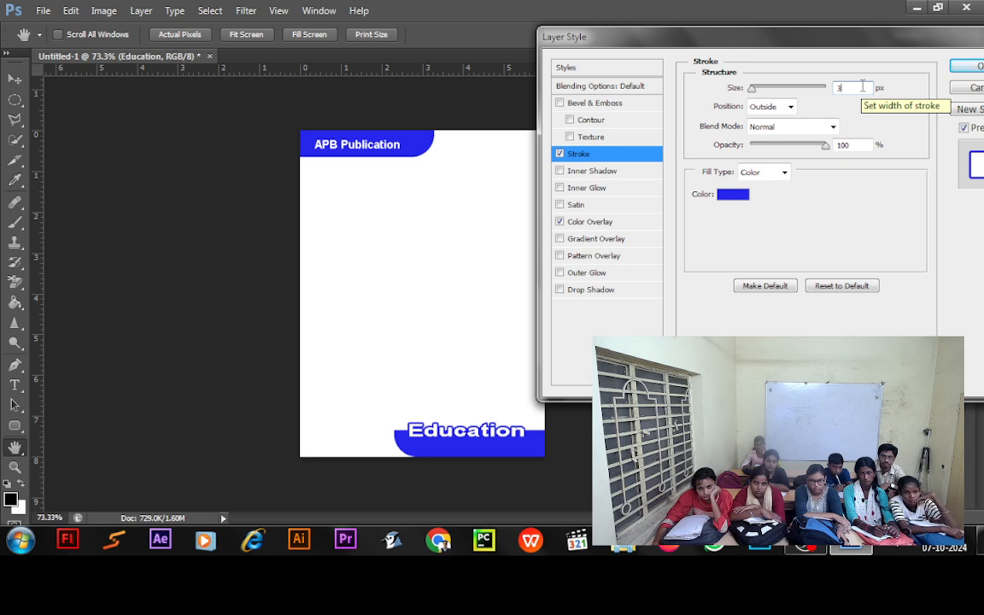
drag(834, 49, 635, 57)
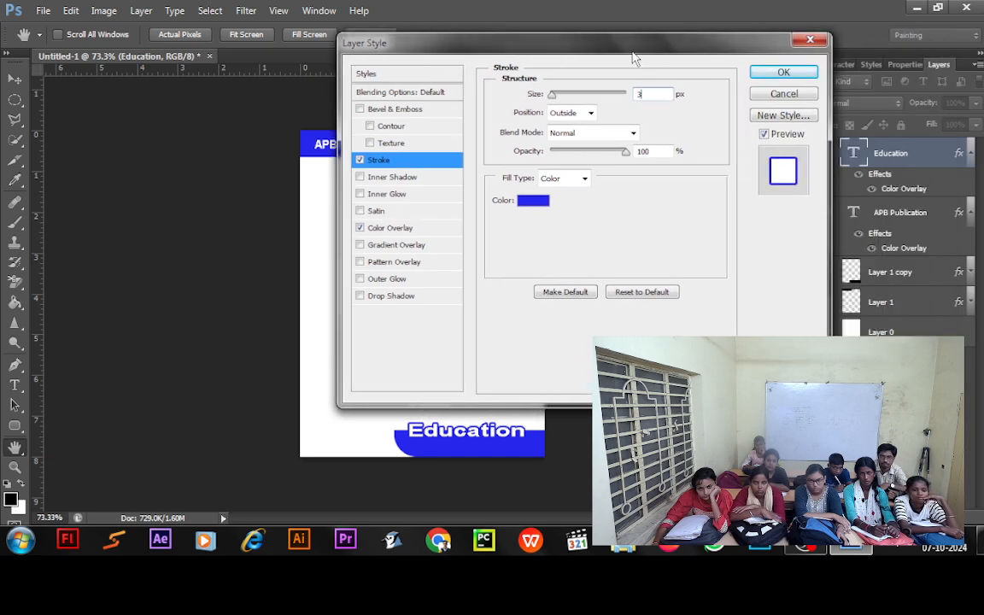
click(784, 72)
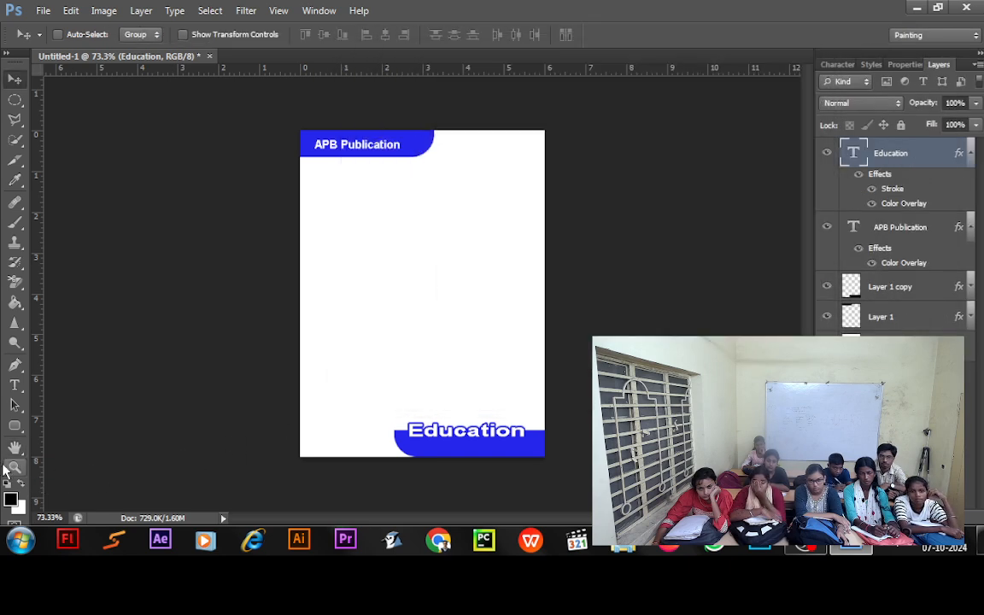
Examine the outlined Education title up close and fit the whole page back in view
click(14, 468)
click(488, 434)
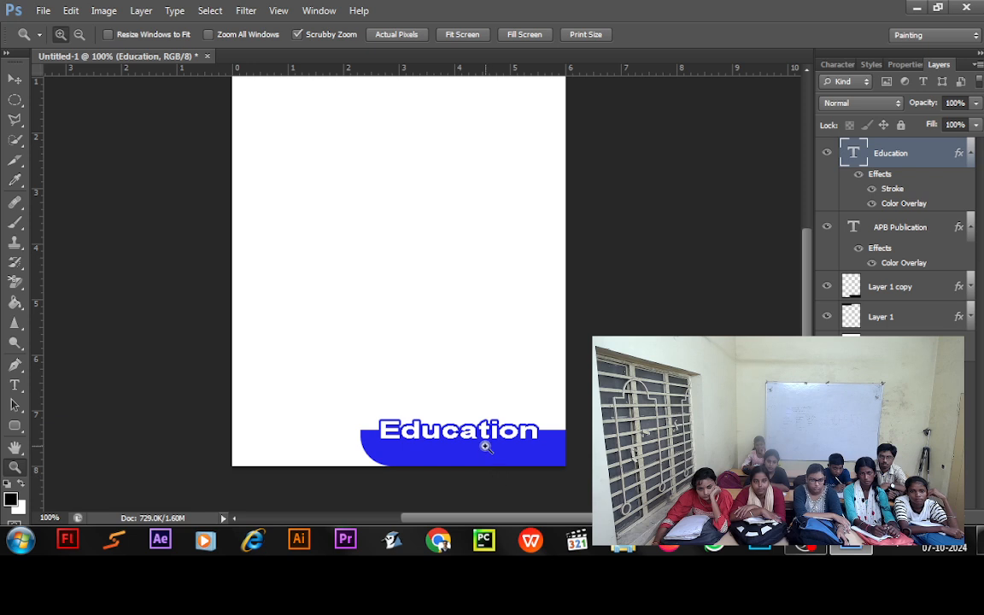
click(485, 447)
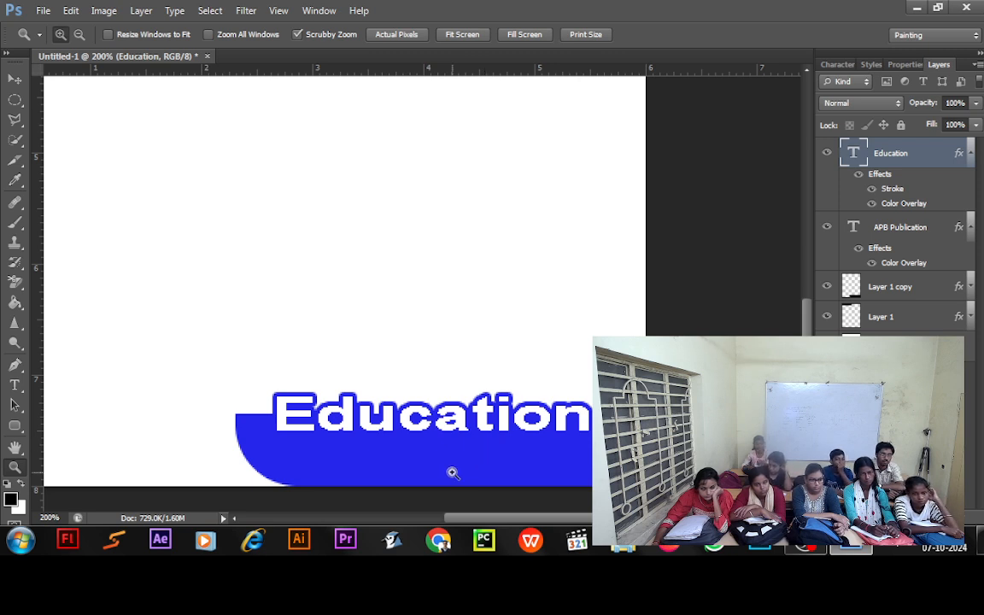
click(460, 38)
click(9, 75)
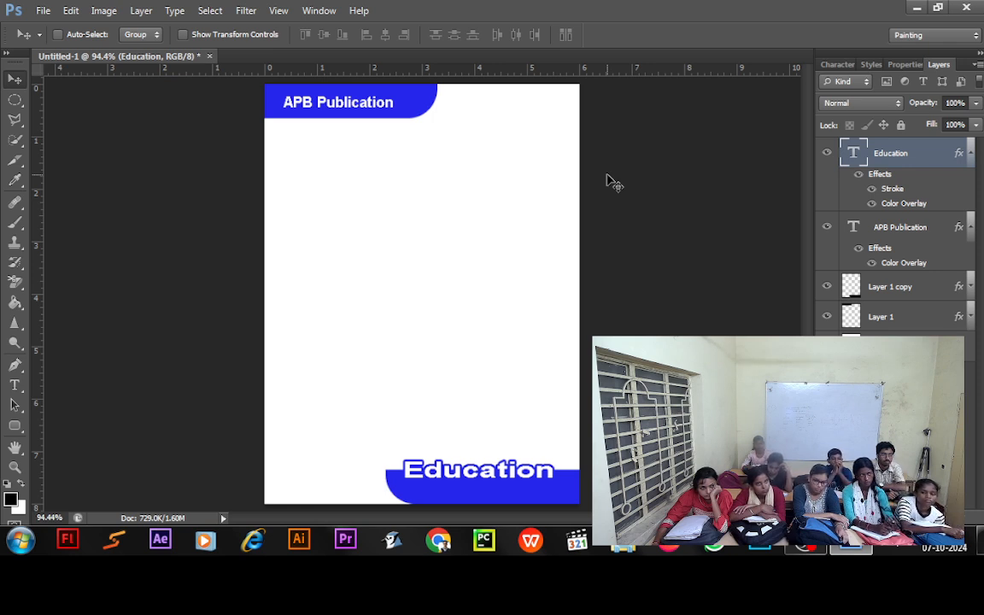
Add the text Indian in blue 20 pt Arial Bold below the header and move it slightly up
click(15, 385)
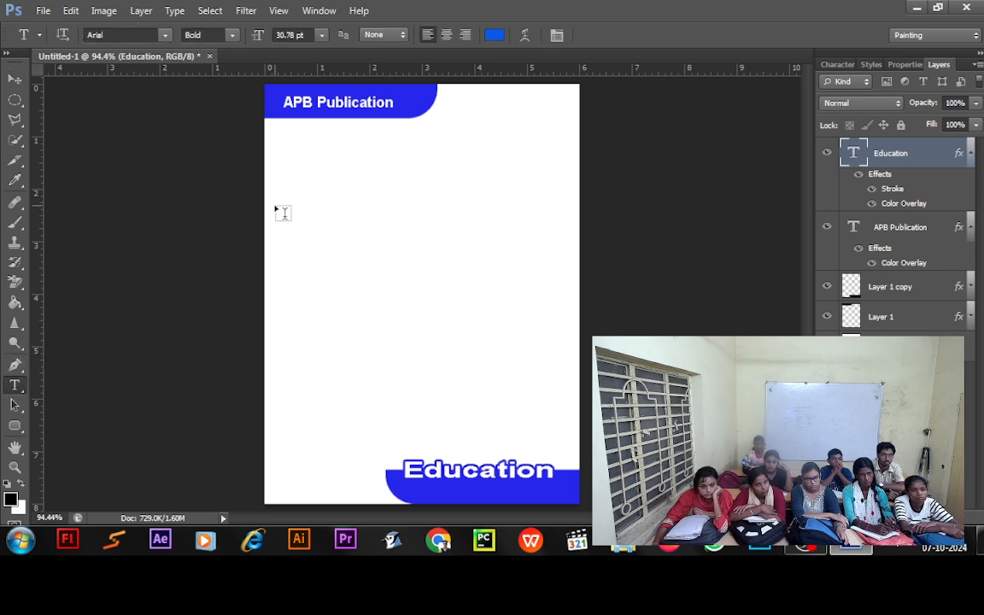
click(311, 204)
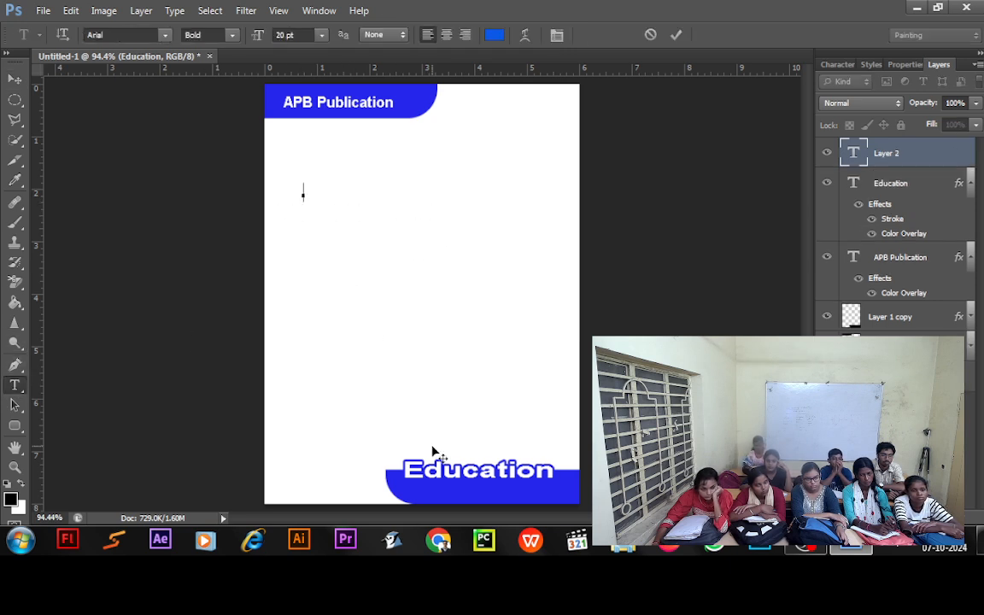
text(Indi)
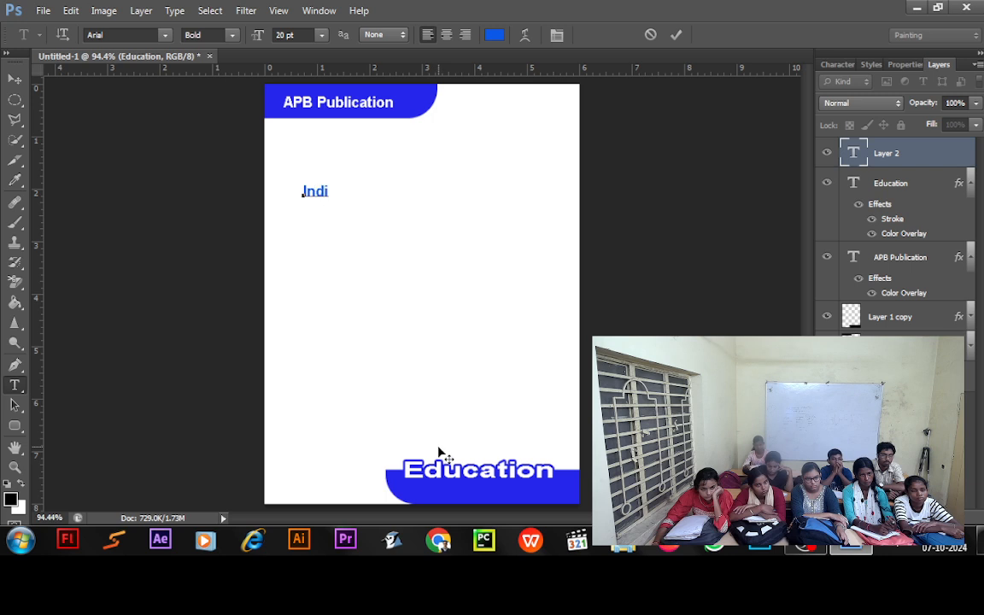
text(an)
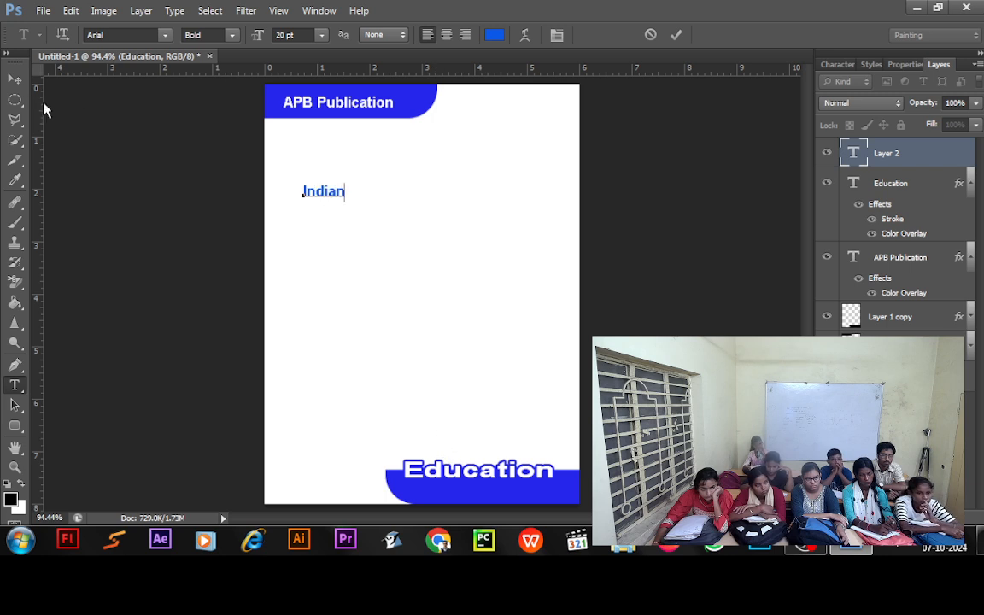
click(15, 79)
drag(318, 199, 322, 179)
Add the text HISTORY as a separate 20 pt Arial Bold layer and move it closer below the Indian text
click(16, 385)
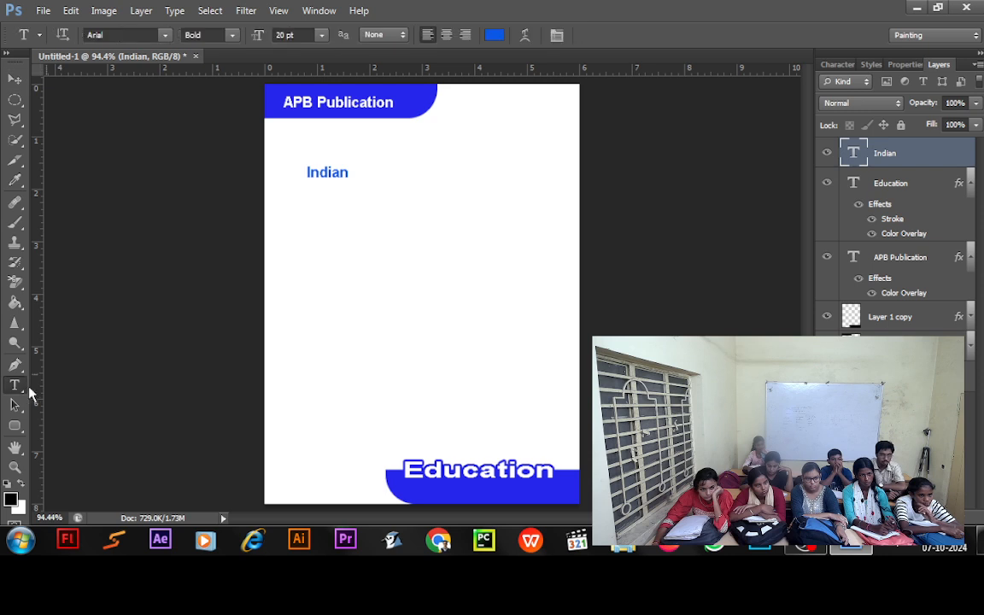
click(302, 257)
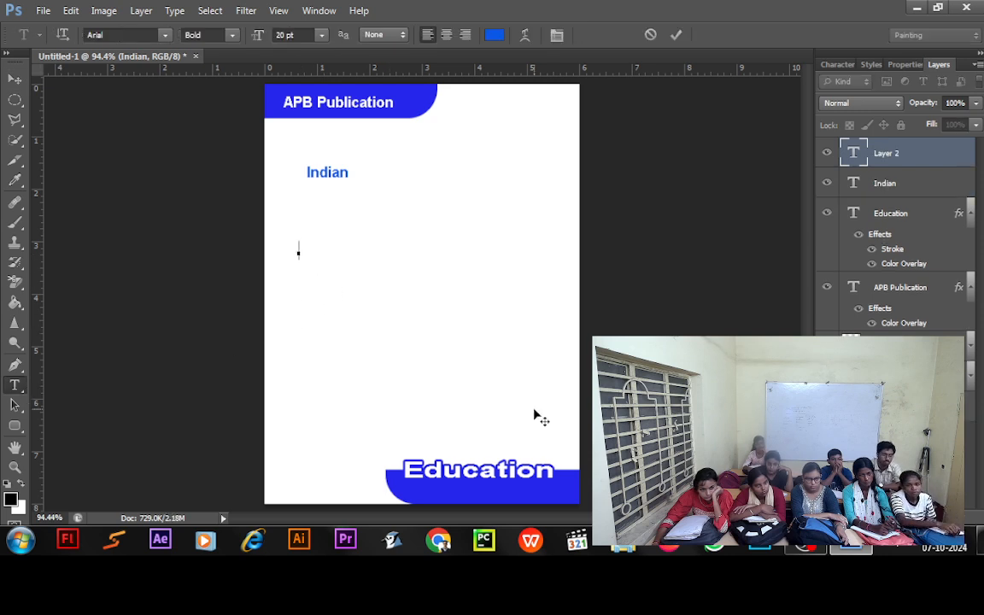
text(H)
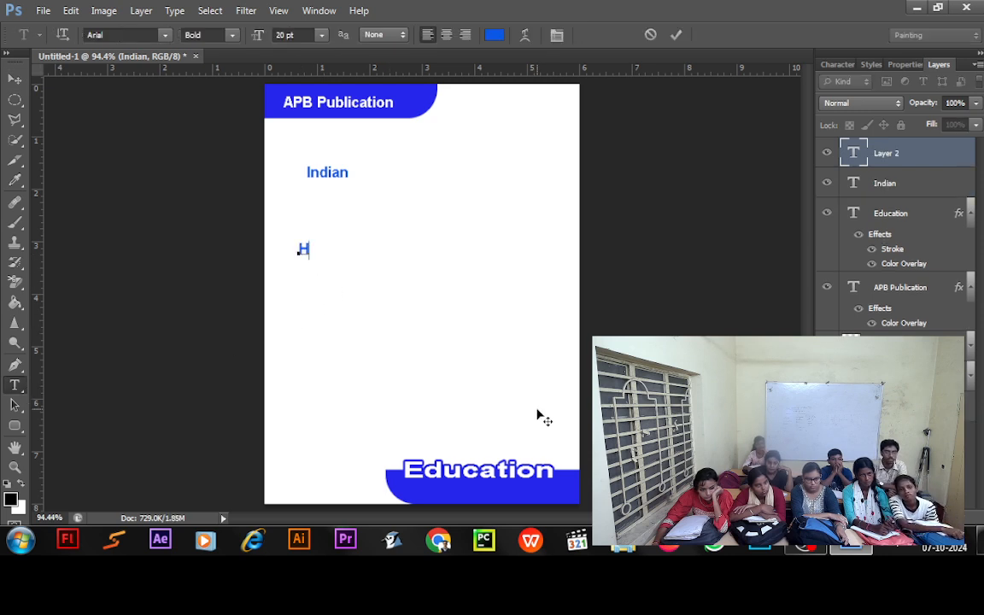
text(ISTORY)
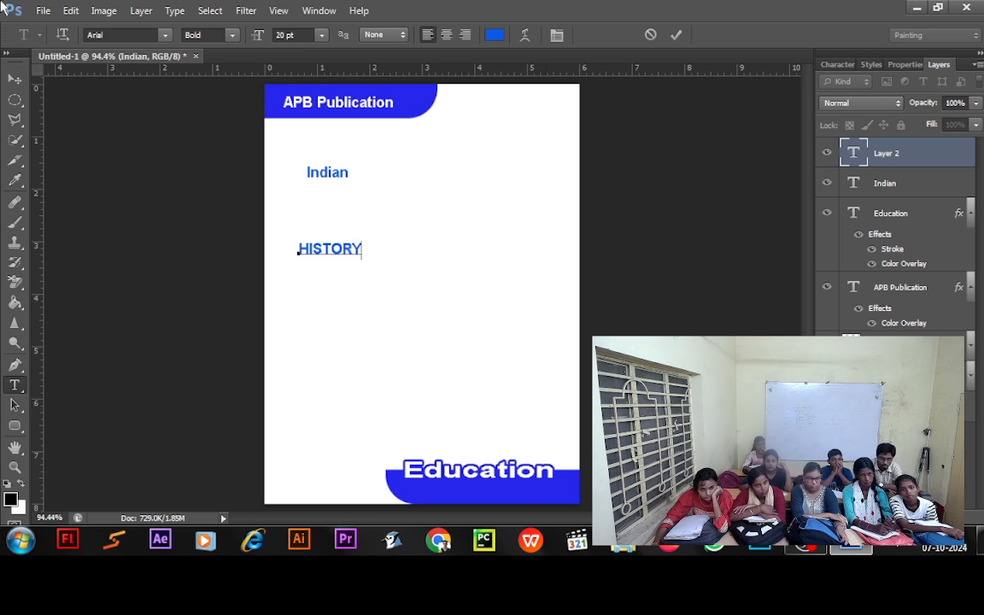
click(15, 79)
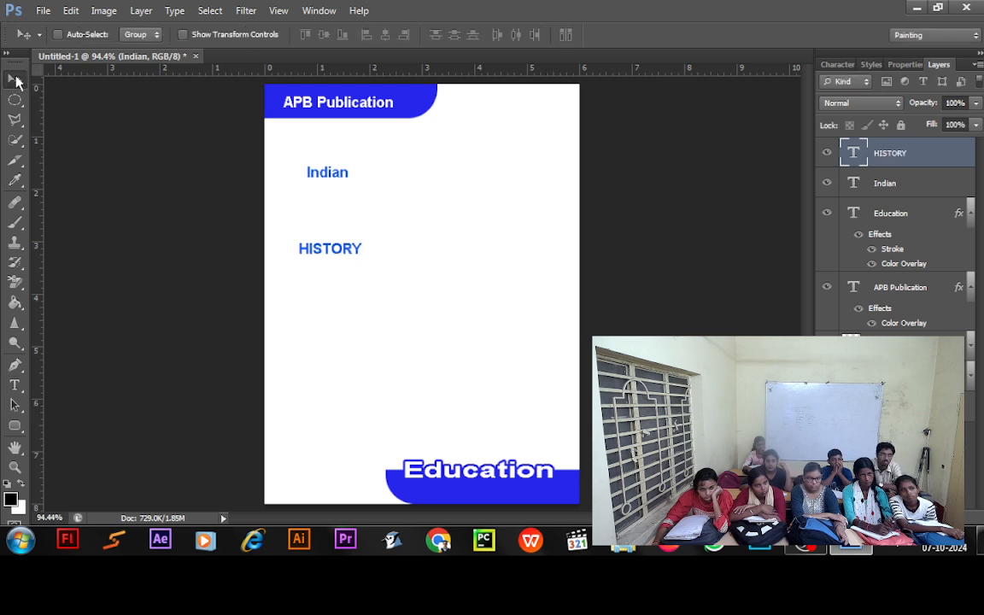
mouse_move(323, 249)
mouse_down()
mouse_move(352, 223)
mouse_move(334, 232)
mouse_up()
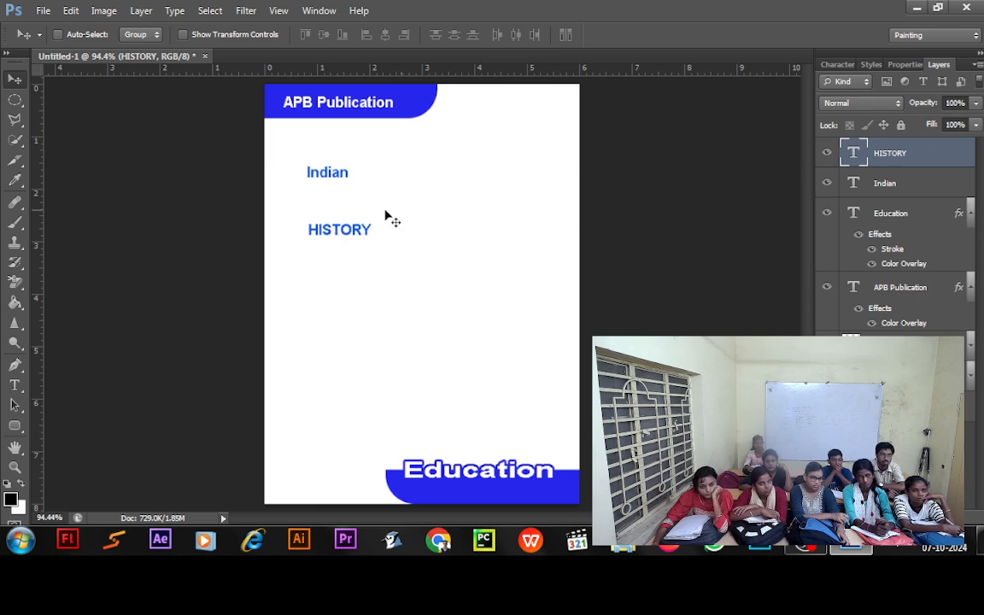
Add a Gradient Overlay to the Indian text layer and set the gradient's starting color stop to orange ff6000
double_click(923, 187)
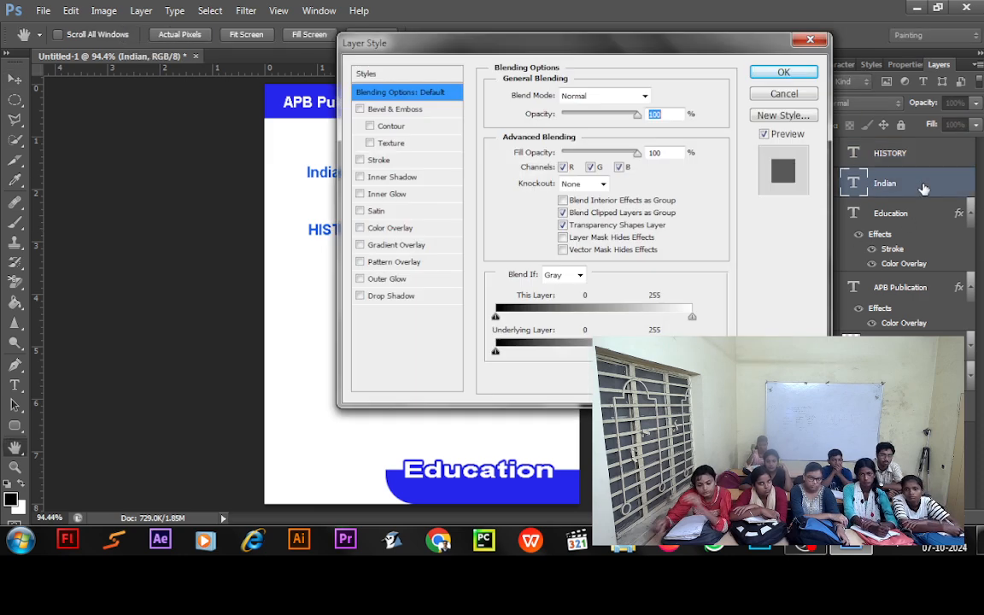
drag(458, 41, 605, 45)
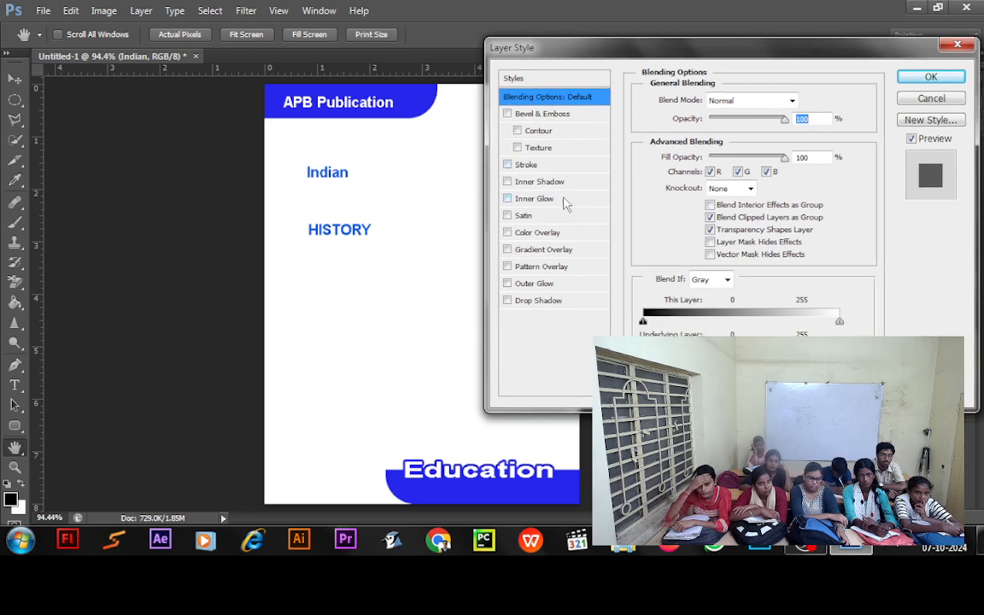
click(545, 250)
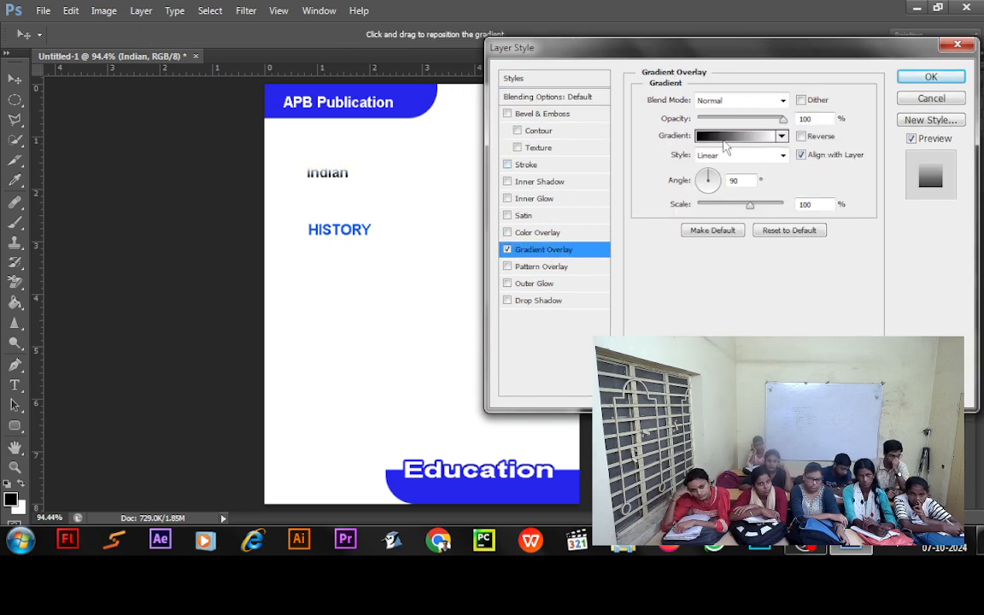
click(724, 136)
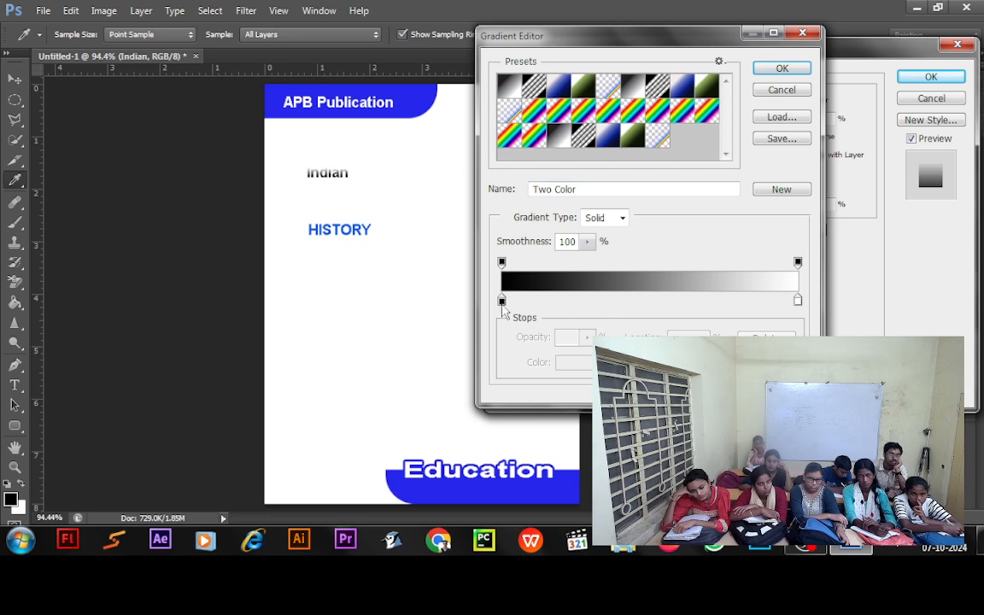
click(502, 299)
click(568, 364)
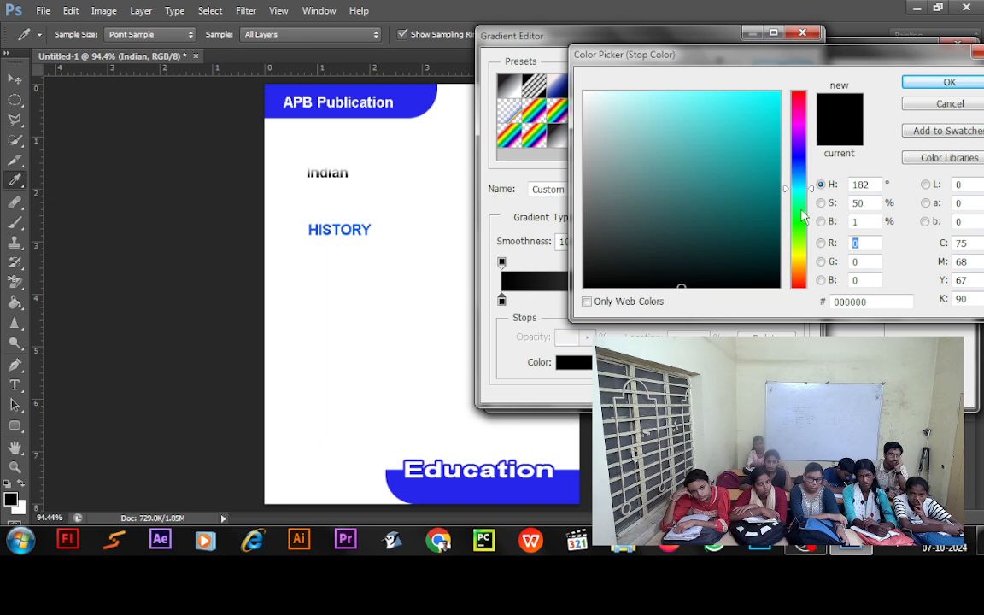
click(803, 272)
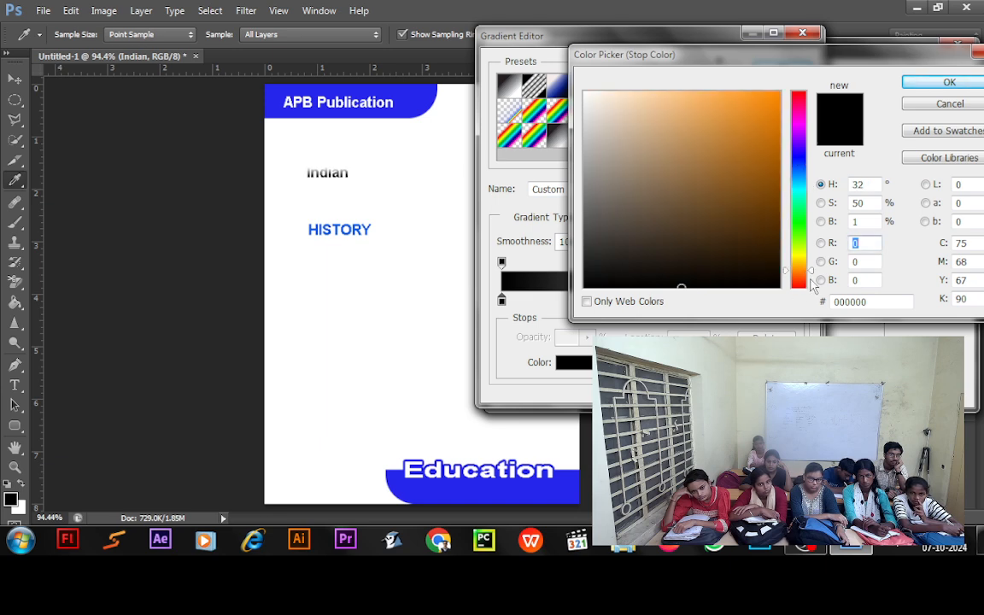
click(801, 276)
drag(779, 171, 801, 92)
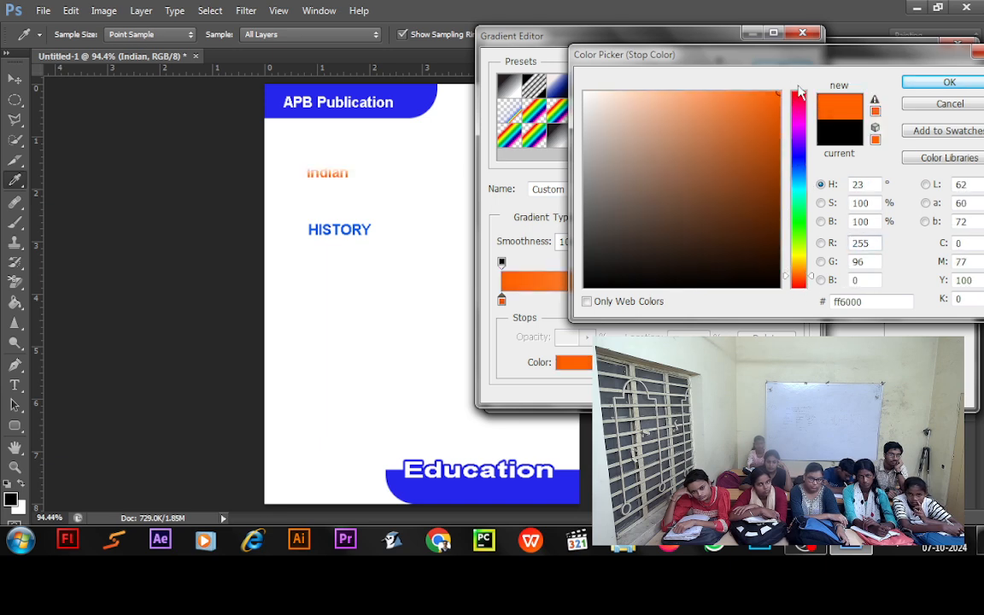
click(945, 83)
Set the gradient's ending color stop to green 008603 and accept the custom gradient
click(798, 300)
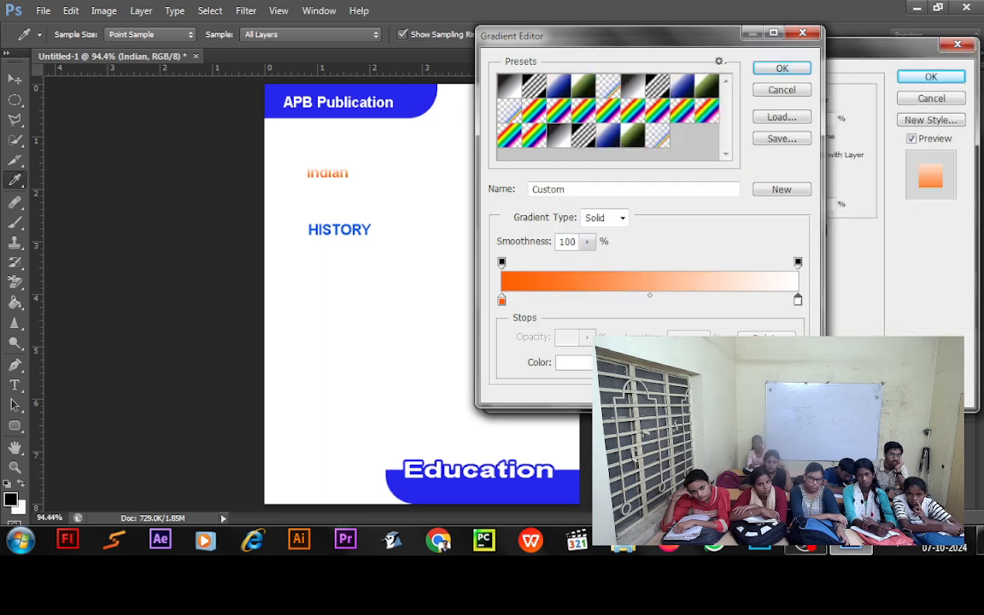
click(586, 366)
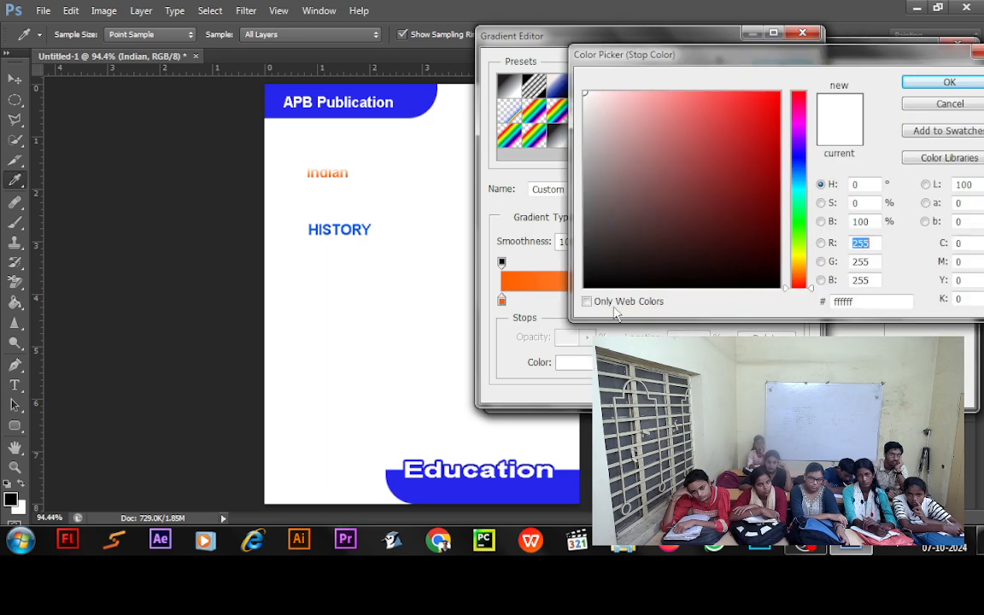
click(802, 222)
click(779, 185)
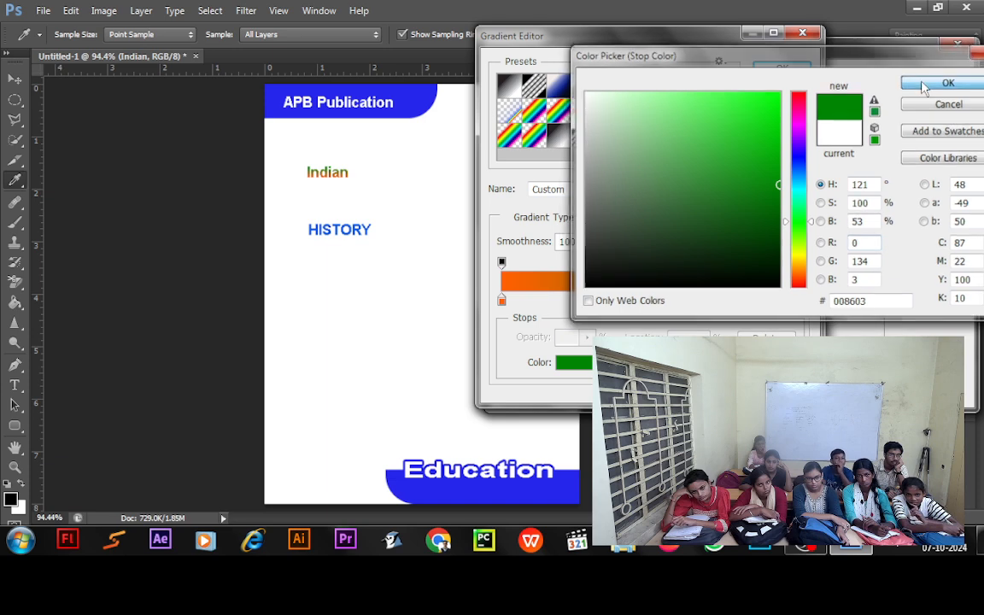
click(925, 83)
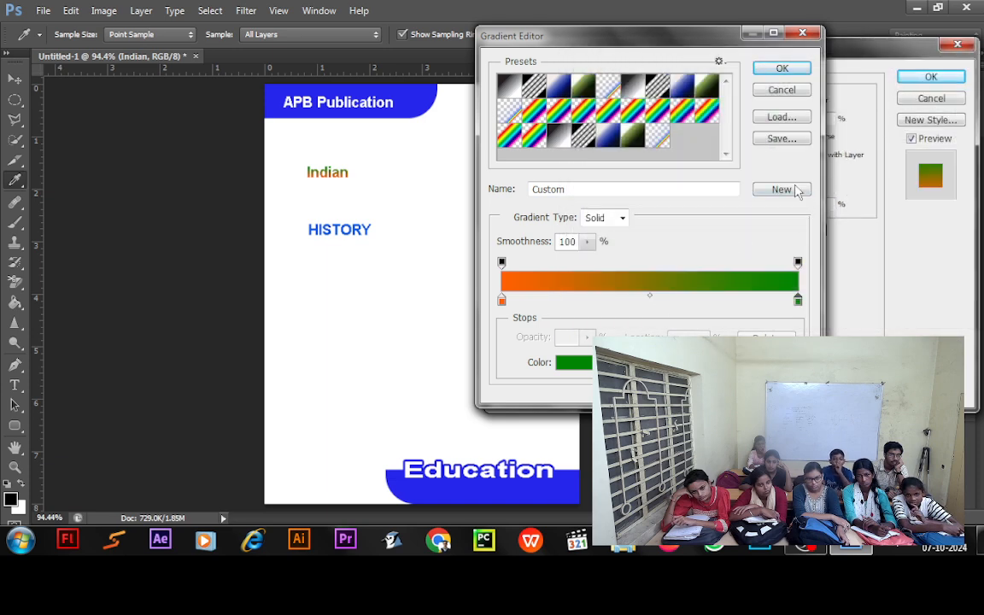
click(773, 68)
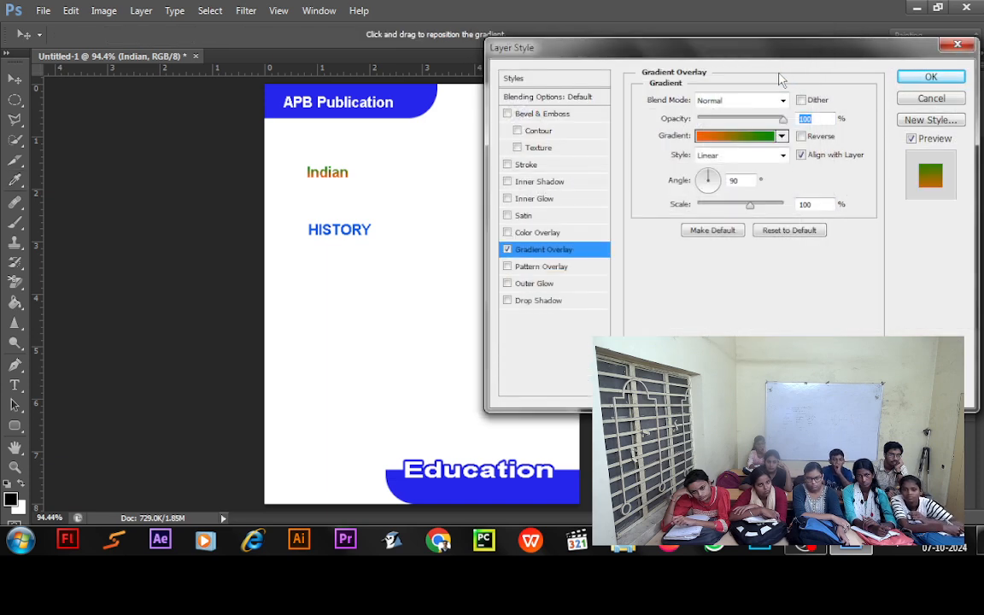
Set the Gradient Overlay angle to -90° and apply the layer style to the Indian text
click(713, 195)
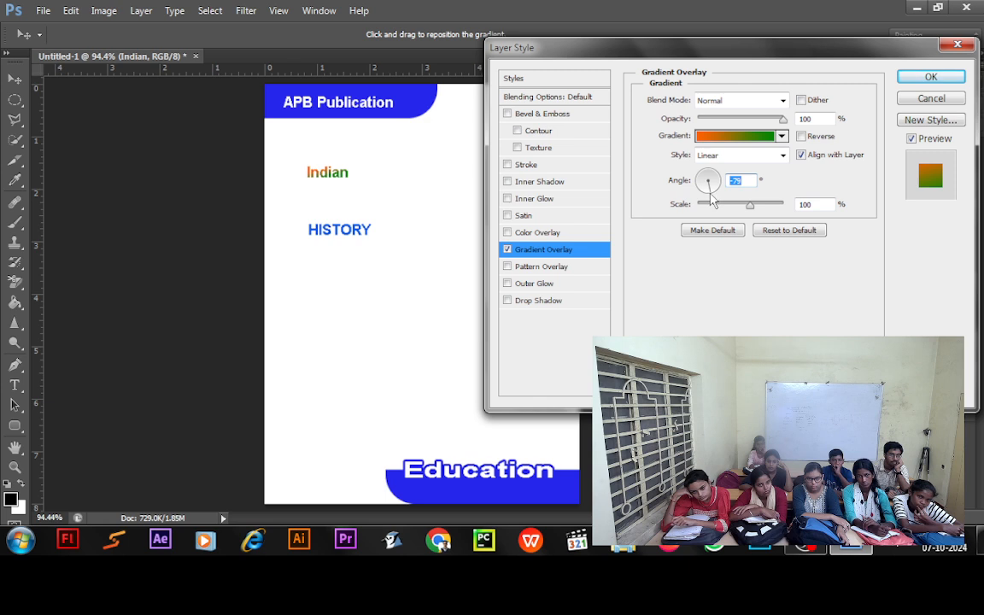
drag(711, 194, 707, 194)
text(-6)
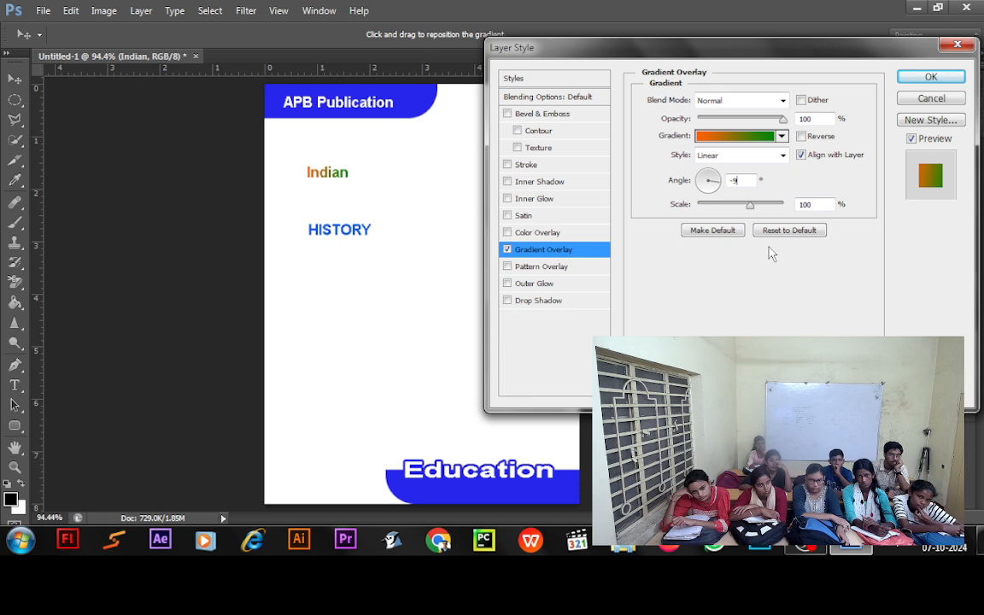
key(Return)
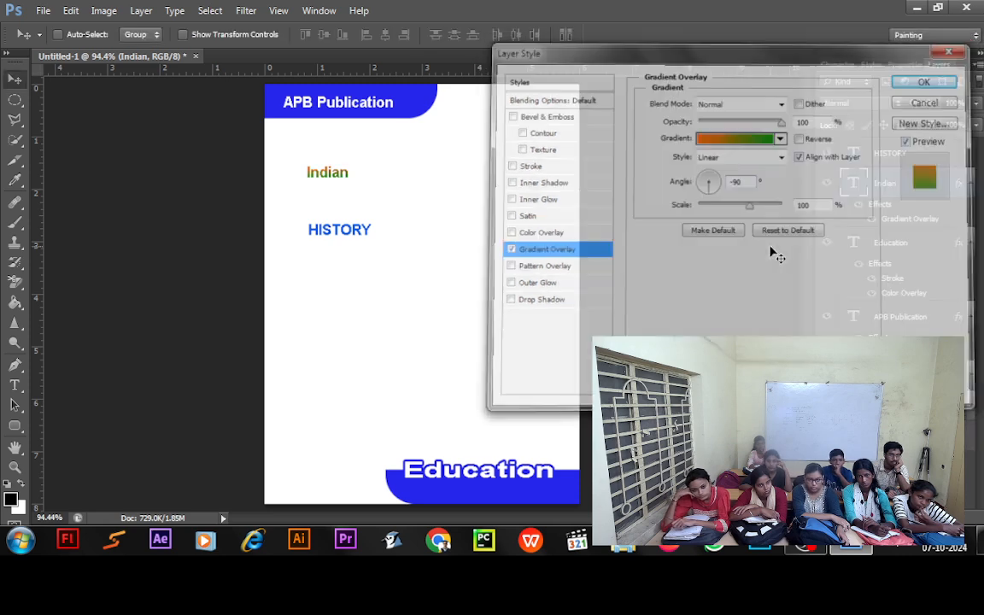
Widen the Indian text with Free Transform and position it above HISTORY, near the page's left edge
drag(318, 181, 301, 194)
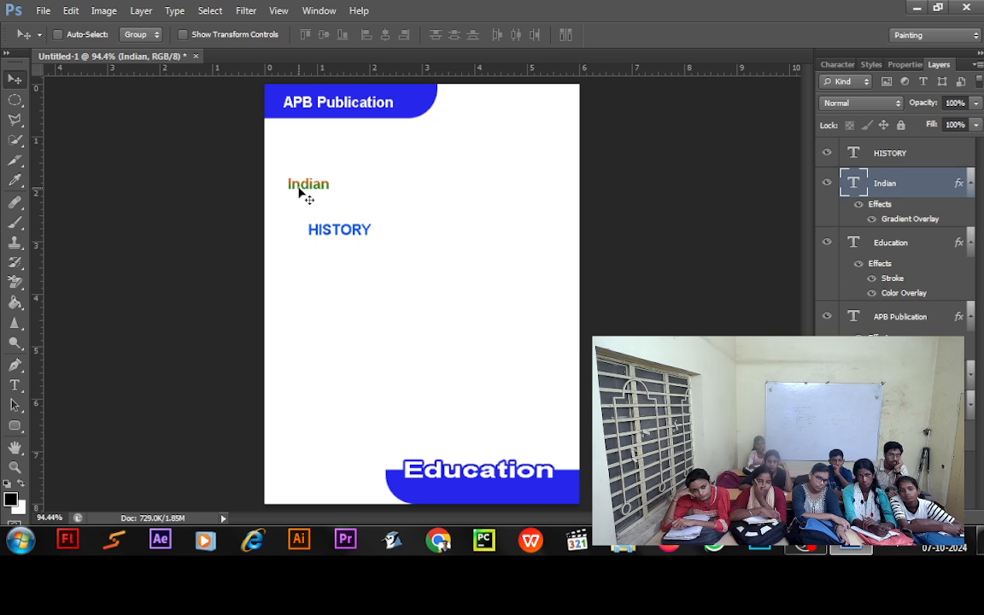
key(ctrl+t)
drag(330, 175, 354, 169)
key(Return)
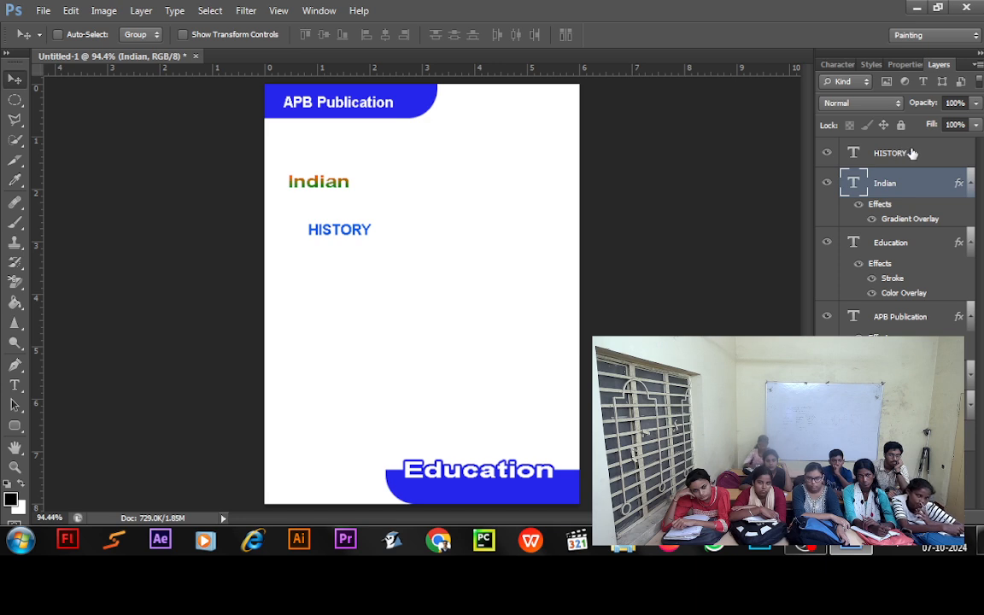
mouse_move(322, 238)
mouse_down()
mouse_move(321, 251)
mouse_move(319, 226)
mouse_move(331, 231)
mouse_up()
Move the HISTORY text directly beneath the Indian text and start Free Transform on it
click(940, 156)
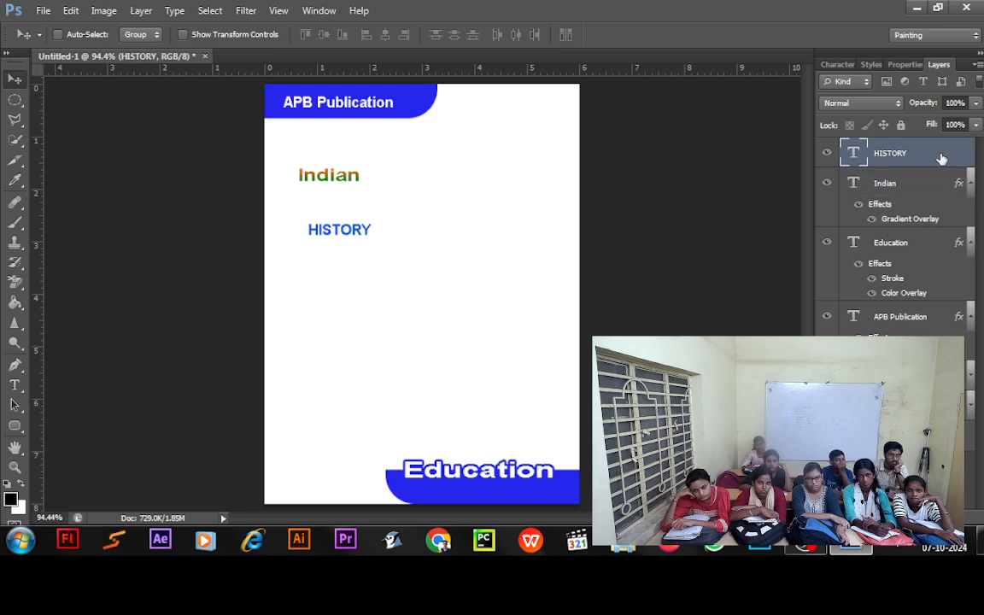
drag(349, 236, 340, 198)
key(Down)
key(Down)
key(Down)
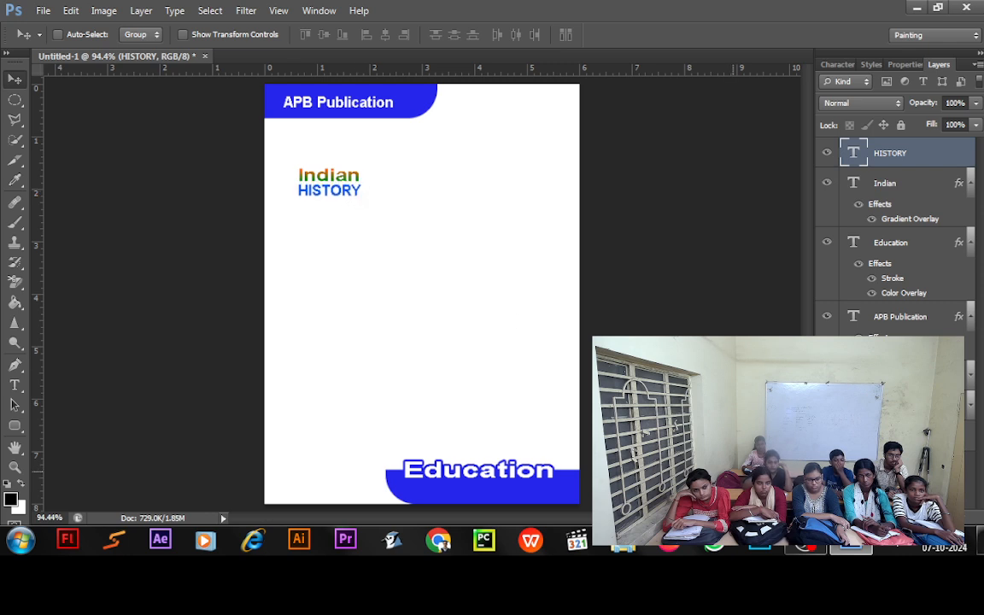
key(ctrl+t)
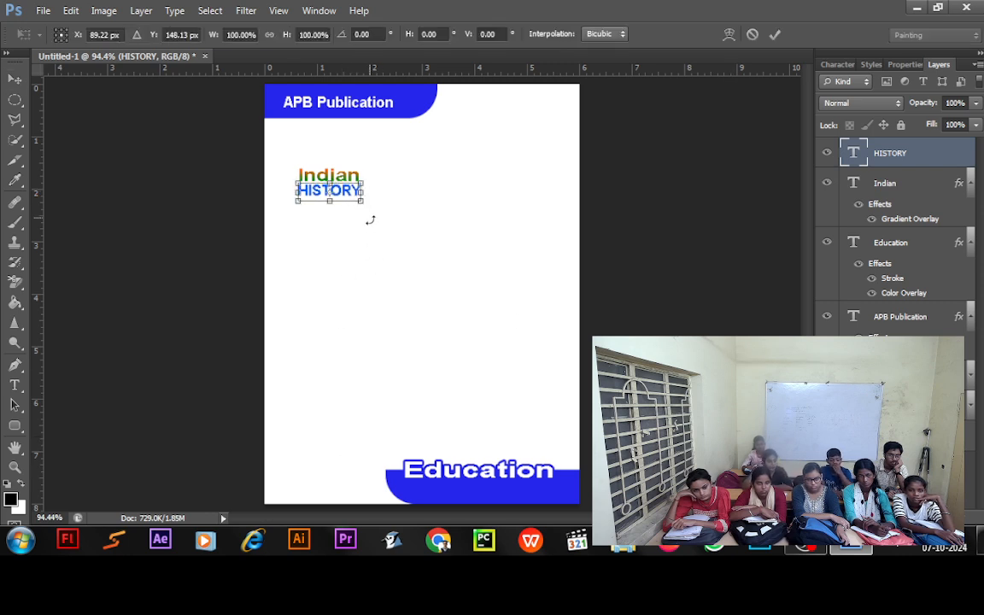
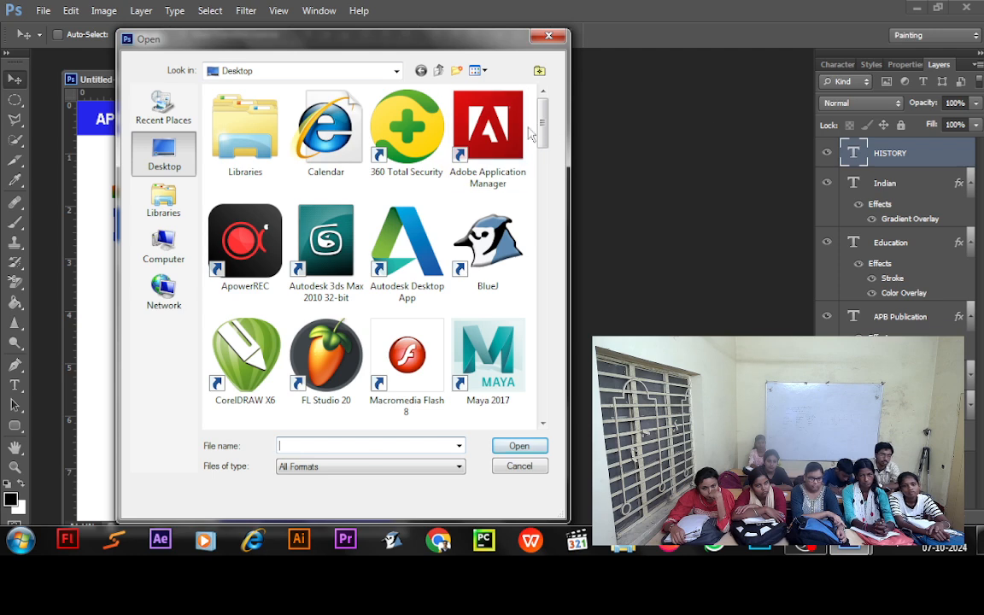
Browse to the Picture folder on drive F: in the Open dialog
scroll(512, 128, down, 3)
scroll(419, 103, up, 3)
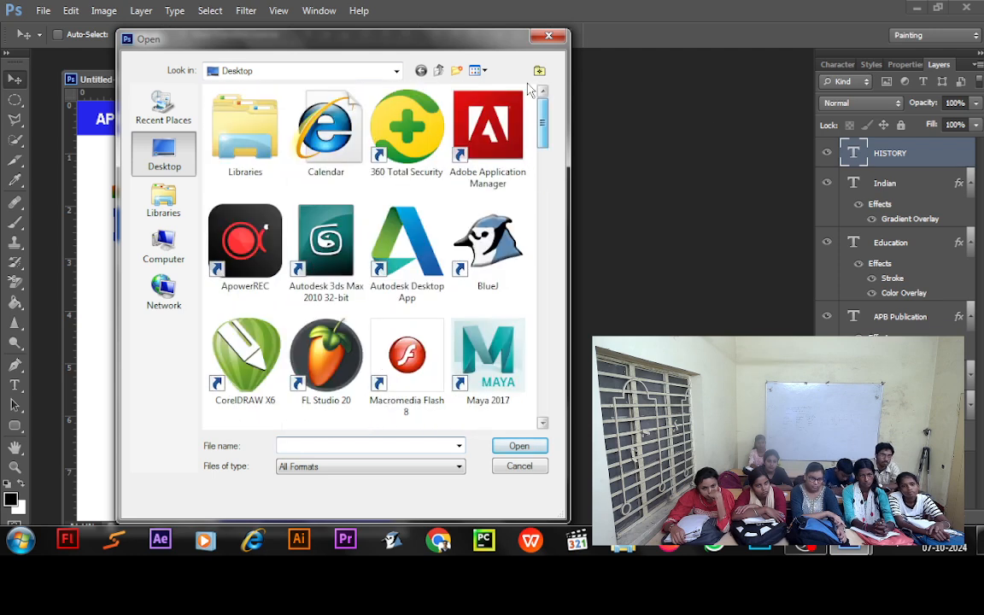
click(397, 71)
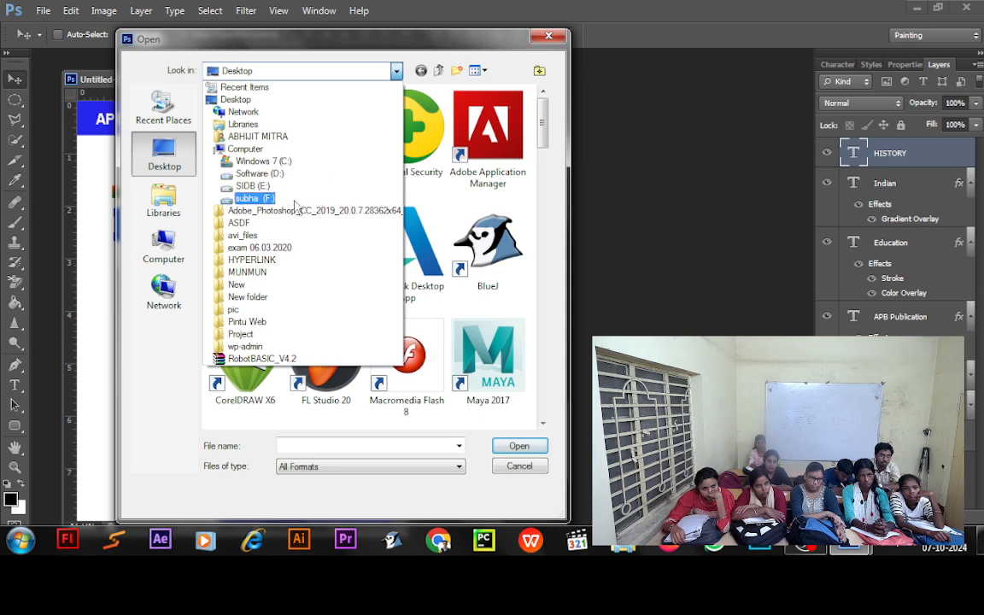
click(255, 198)
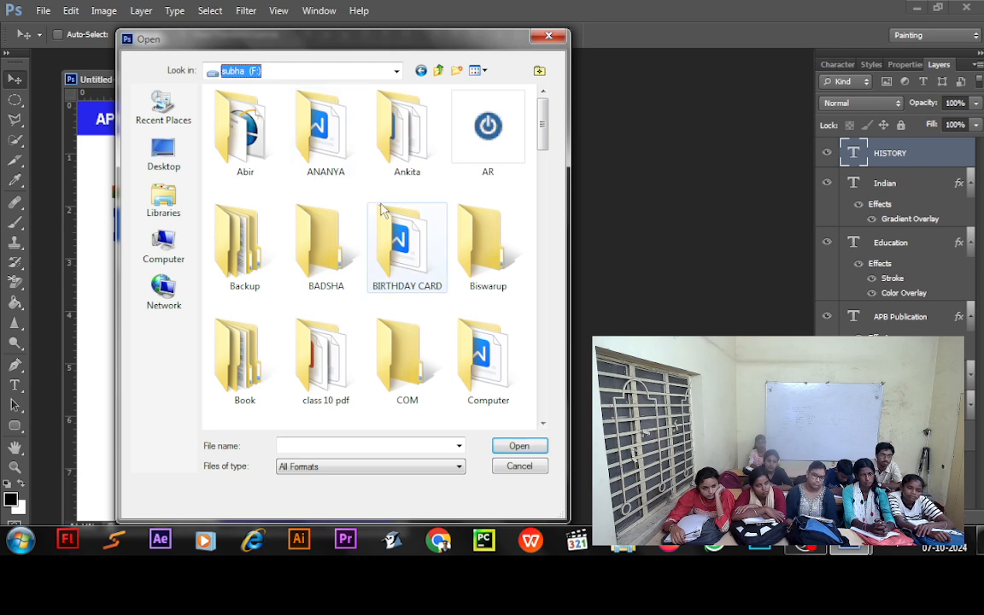
click(430, 157)
key(p)
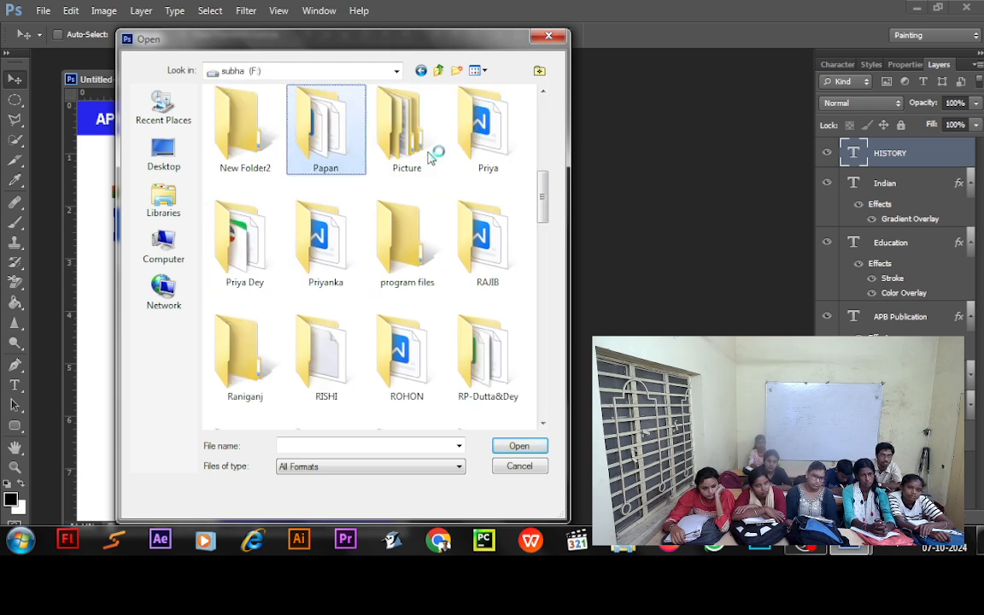
double_click(429, 157)
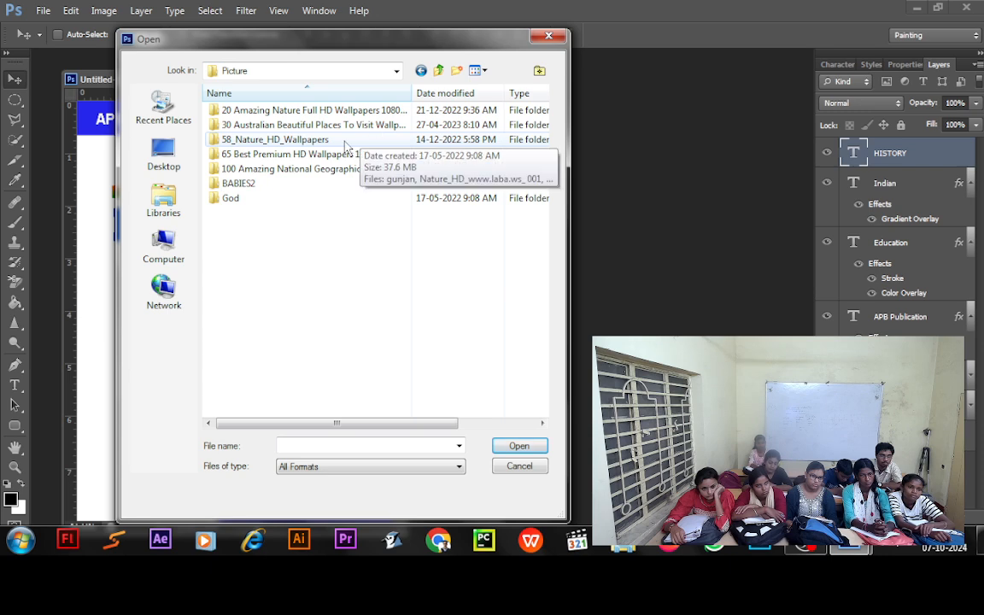
Look through the National Geographic, Australian places and Amazing Nature wallpaper folders for a cover picture, and close the dialog without opening a file
double_click(320, 169)
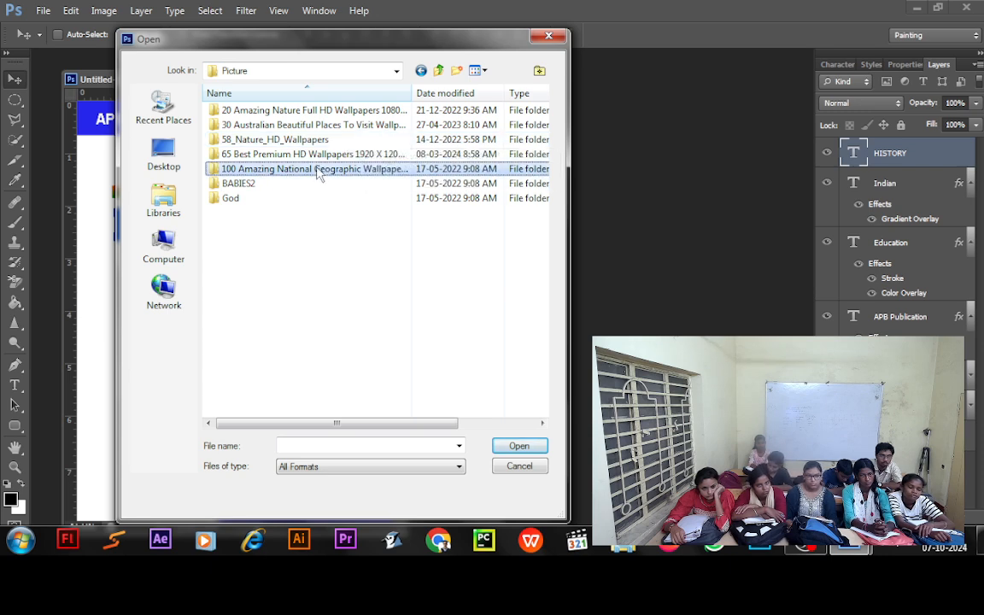
drag(542, 120, 524, 253)
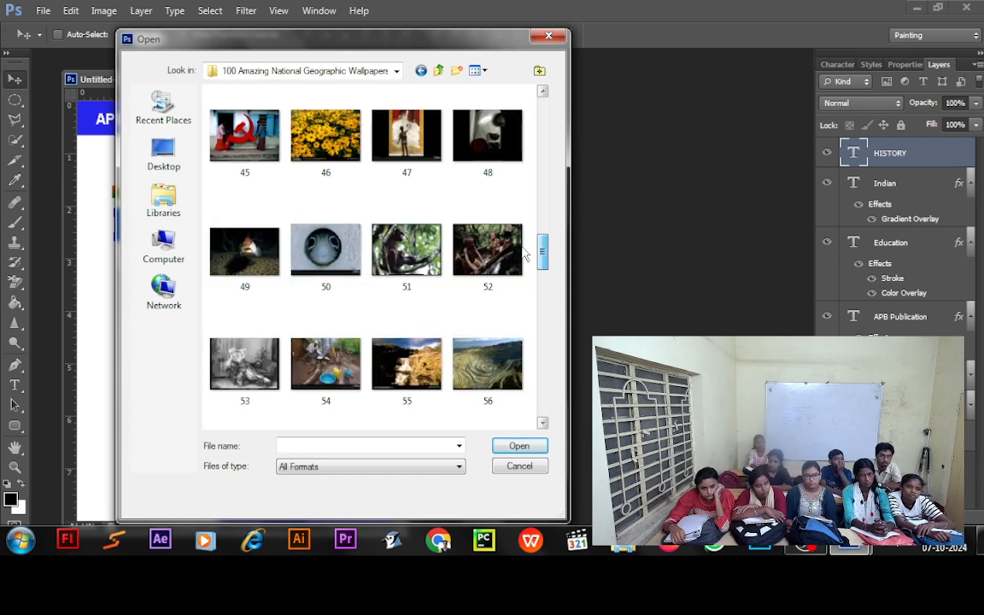
click(421, 70)
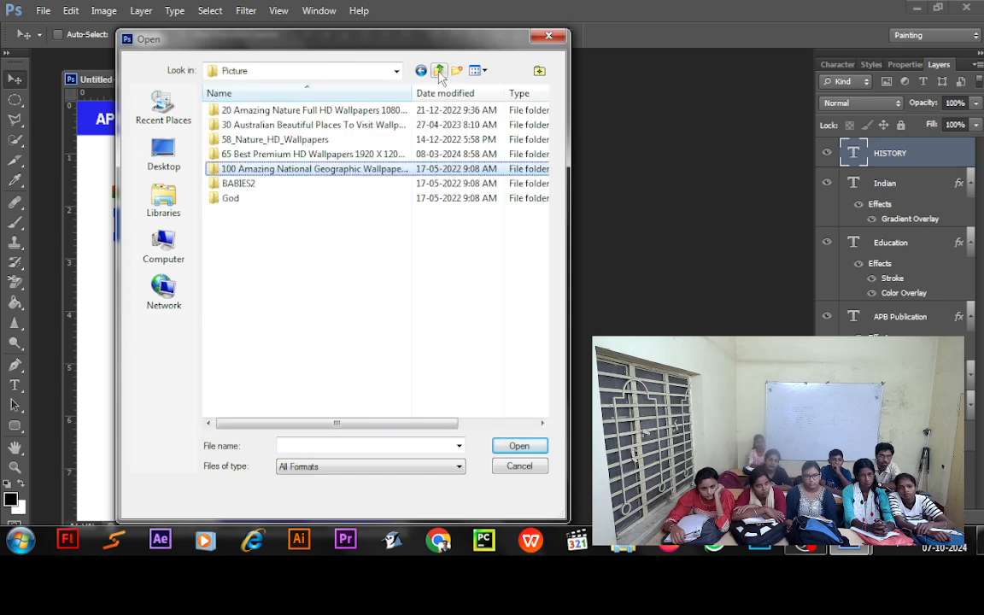
double_click(312, 125)
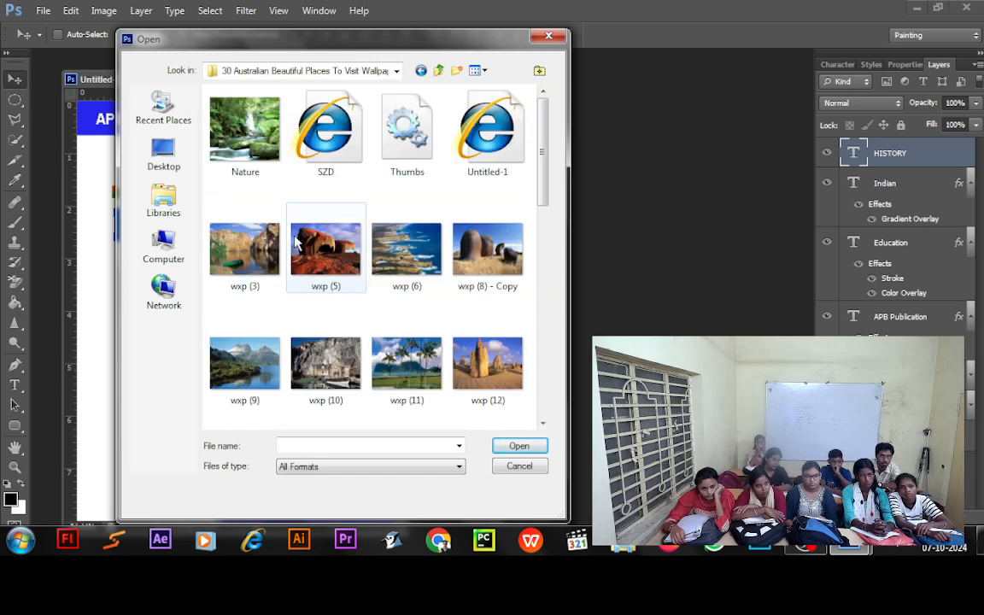
scroll(366, 325, down, 3)
scroll(367, 323, up, 4)
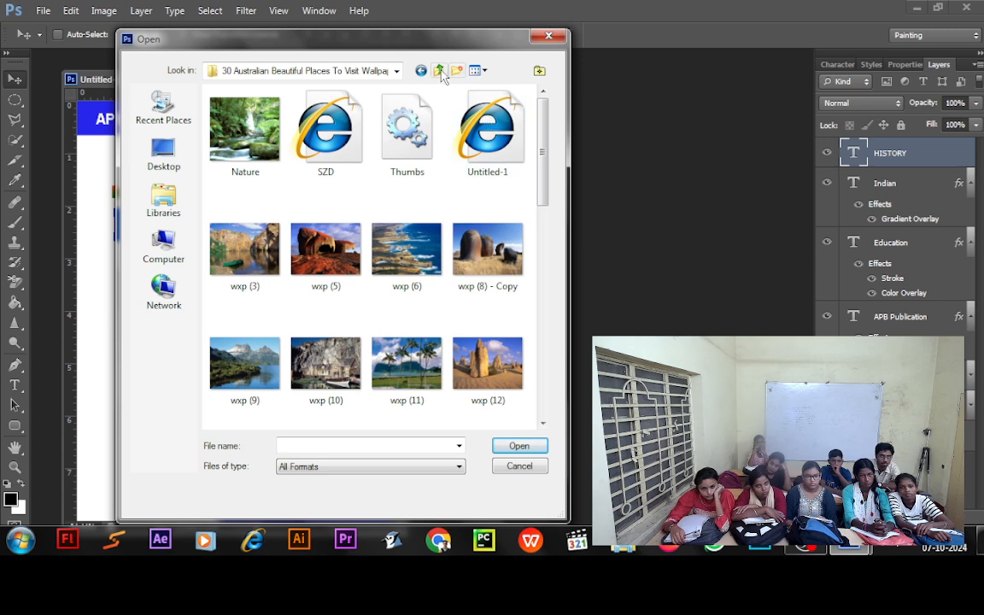
click(438, 70)
double_click(370, 111)
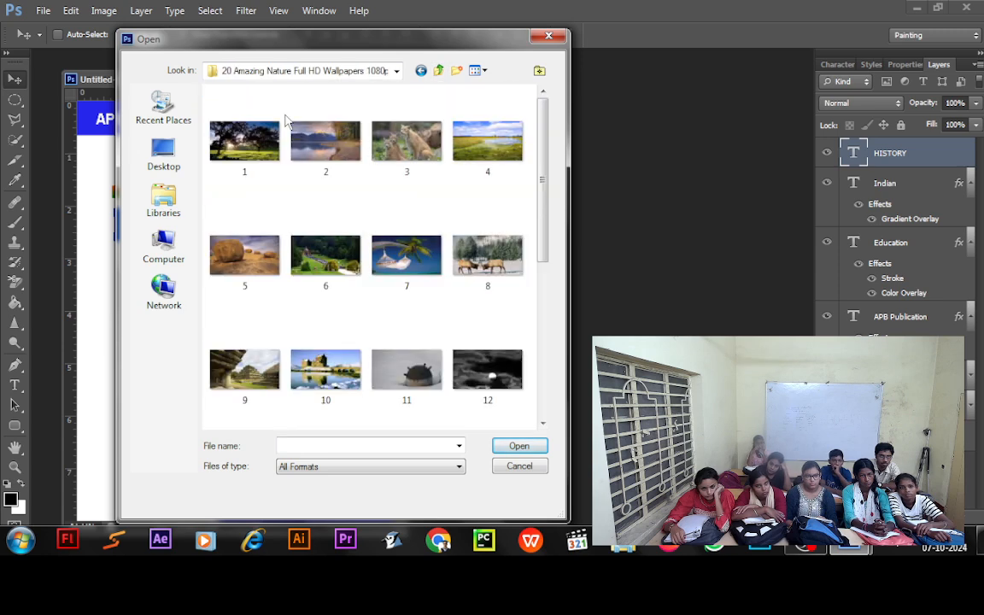
scroll(316, 342, down, 5)
scroll(318, 347, up, 5)
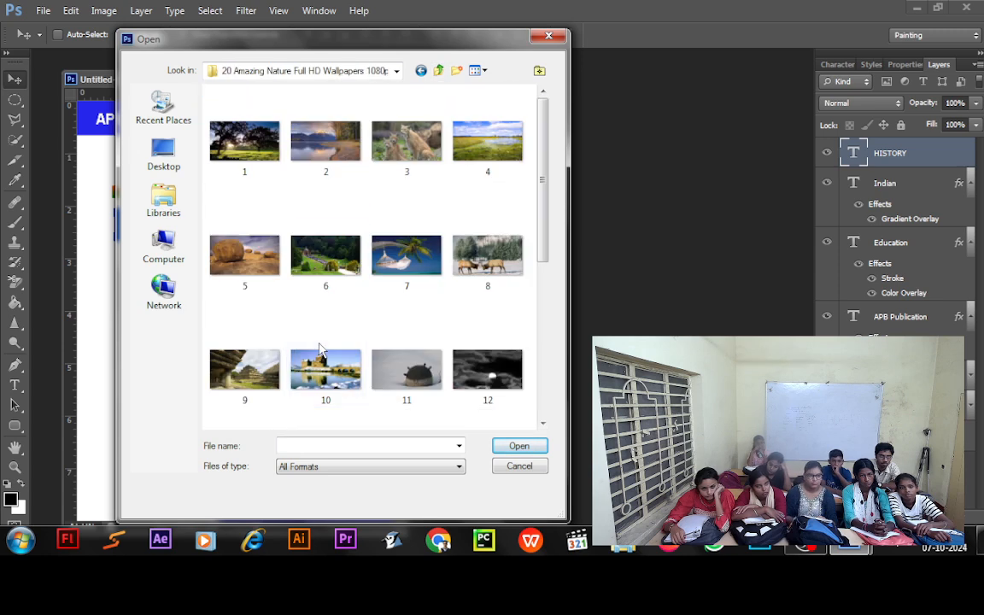
click(549, 36)
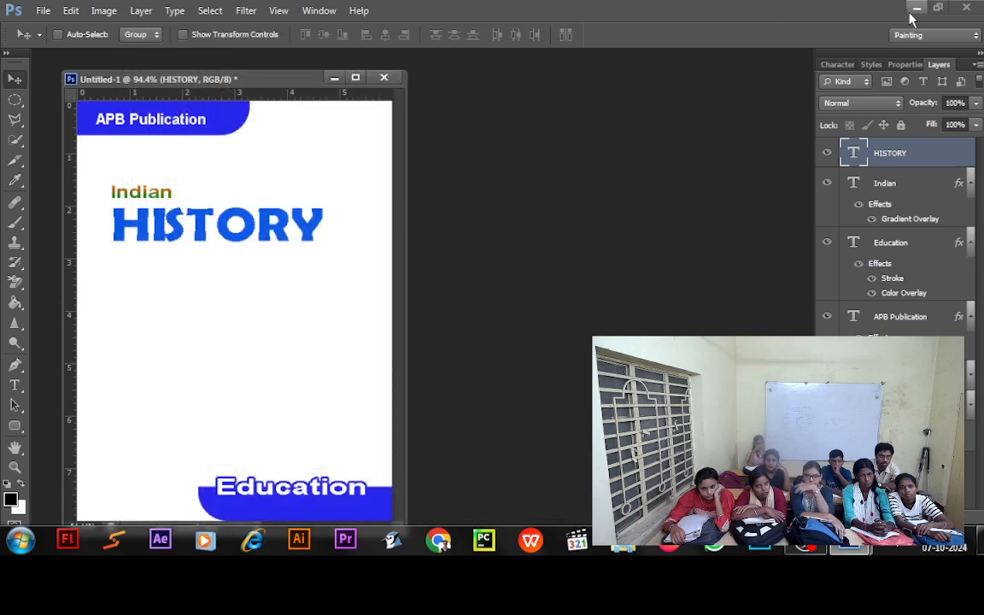
Minimize Photoshop, switch to Chrome and open google.com
click(911, 9)
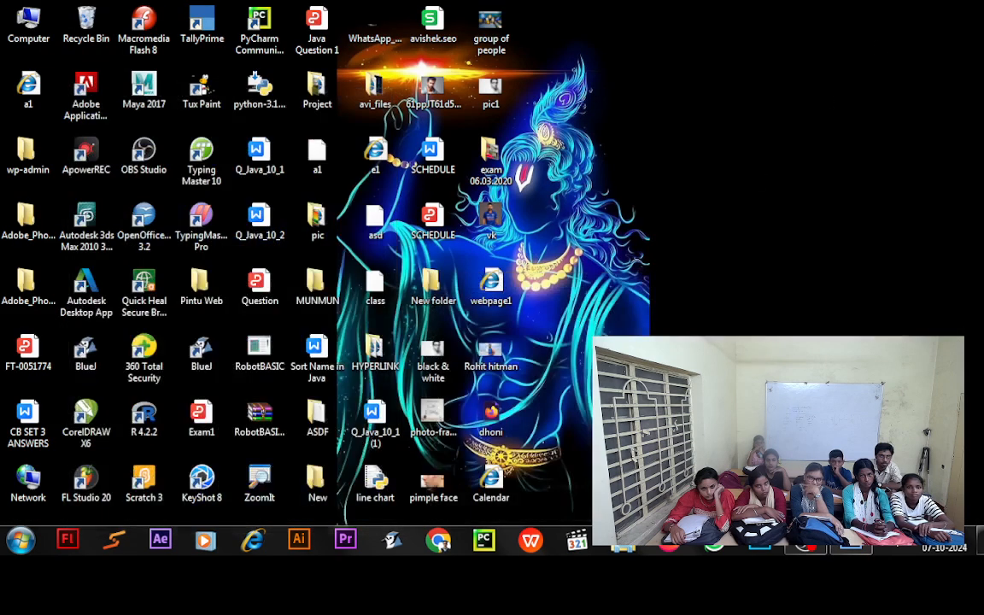
click(439, 540)
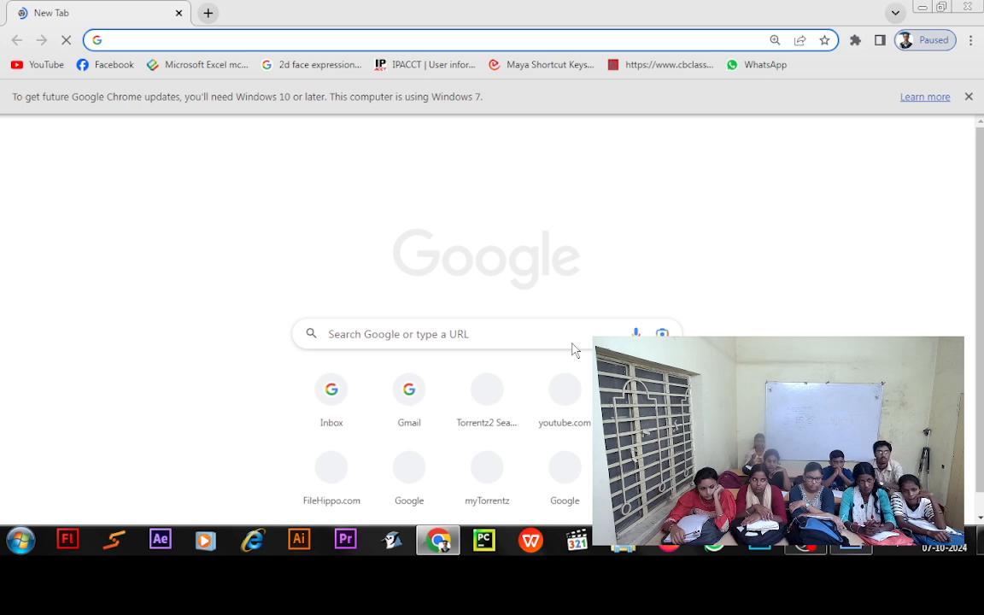
text(GO)
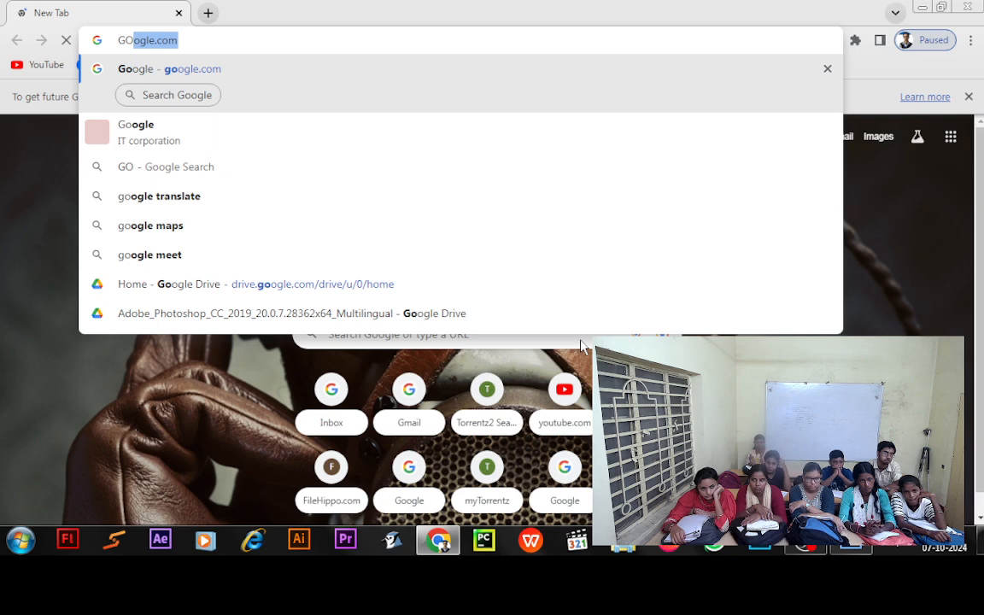
key(Return)
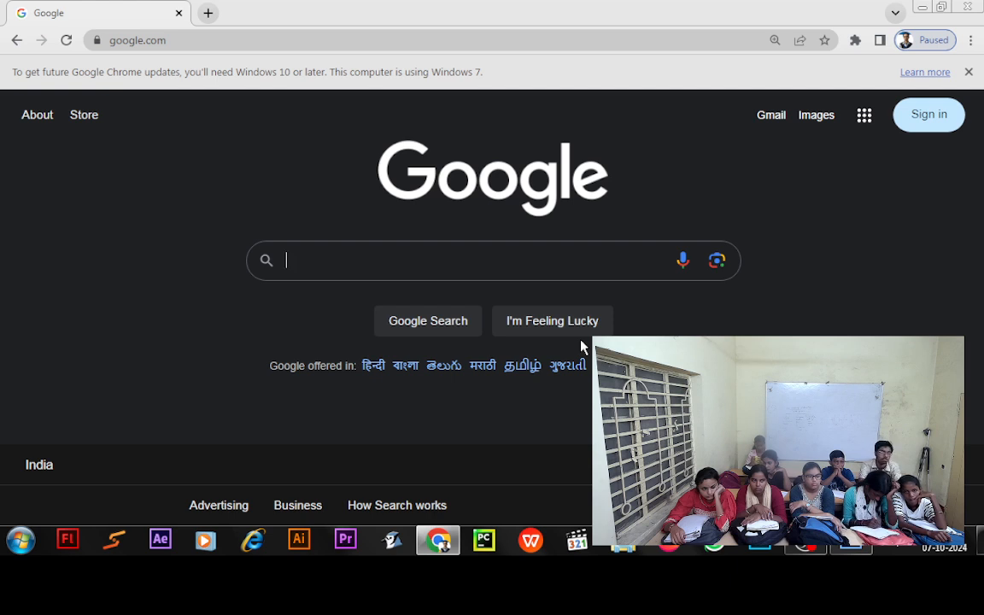
Search Google for "picture red fort"
text(pi)
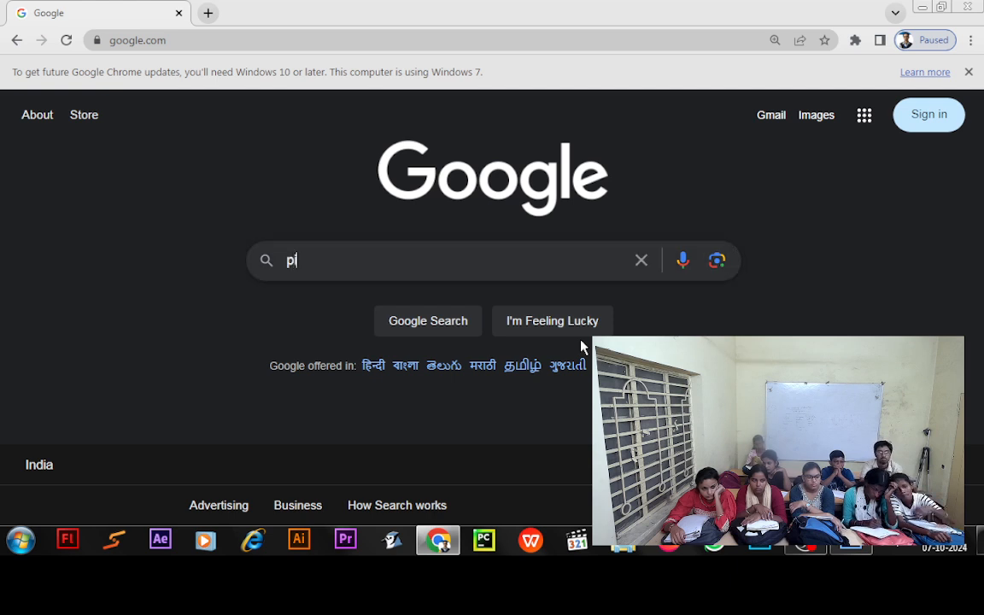
text(cture)
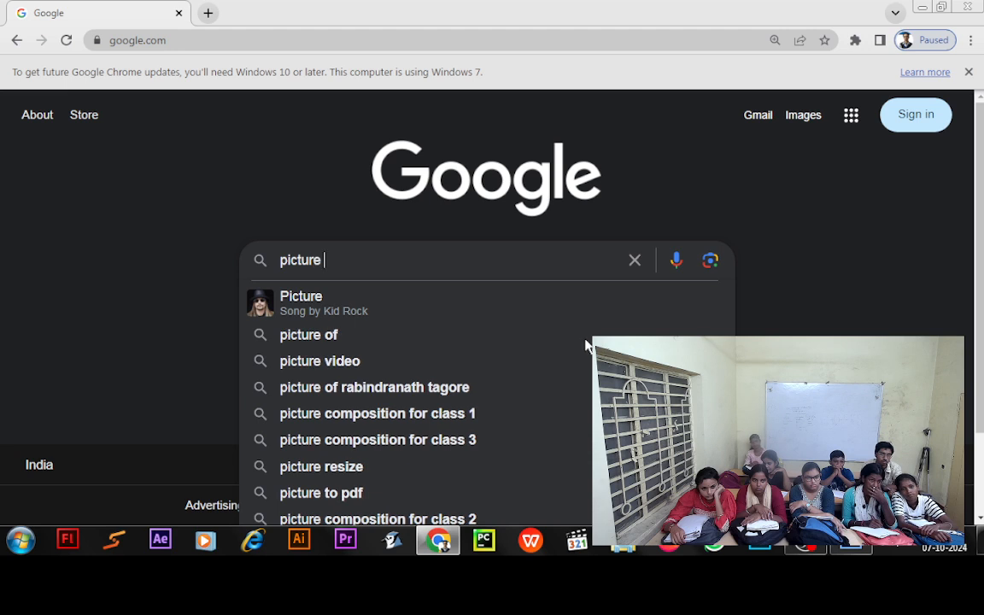
text( red)
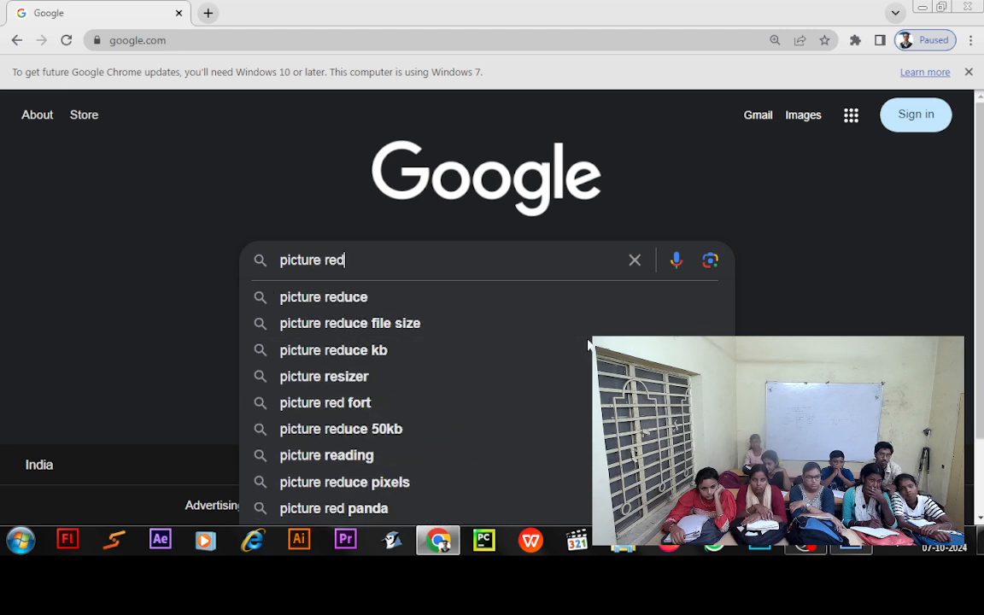
text( f)
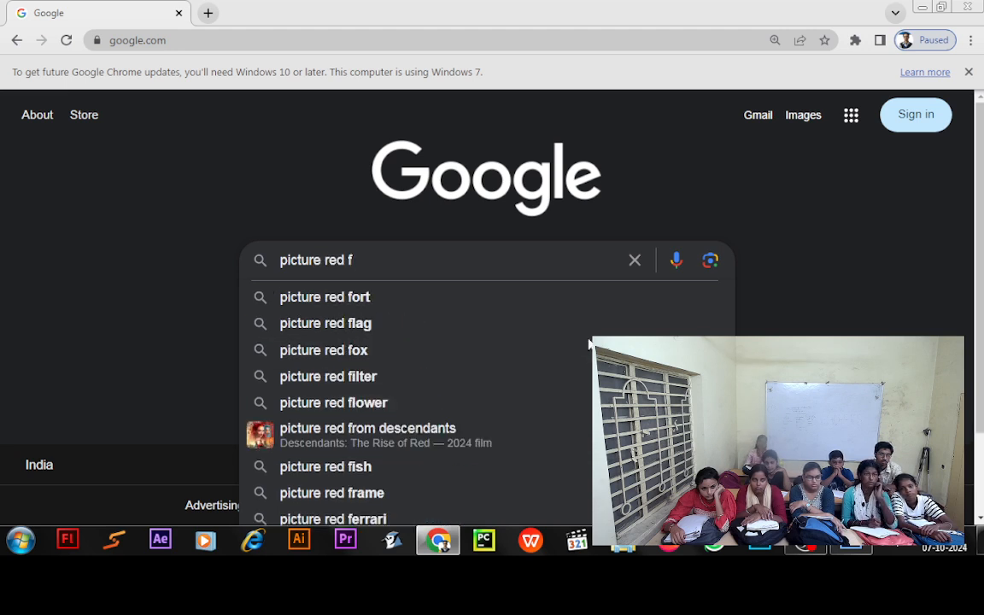
key(Down)
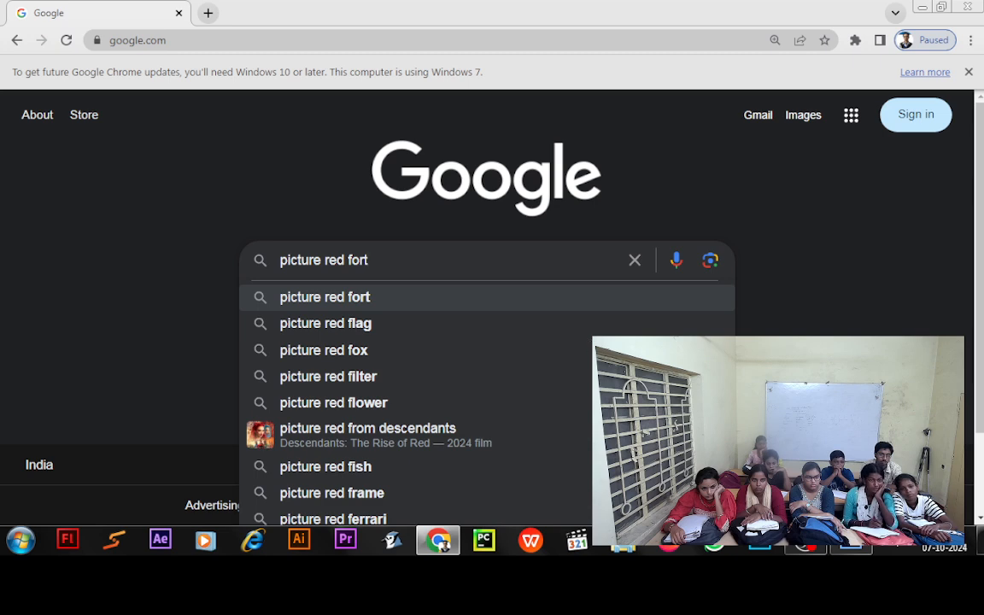
key(Return)
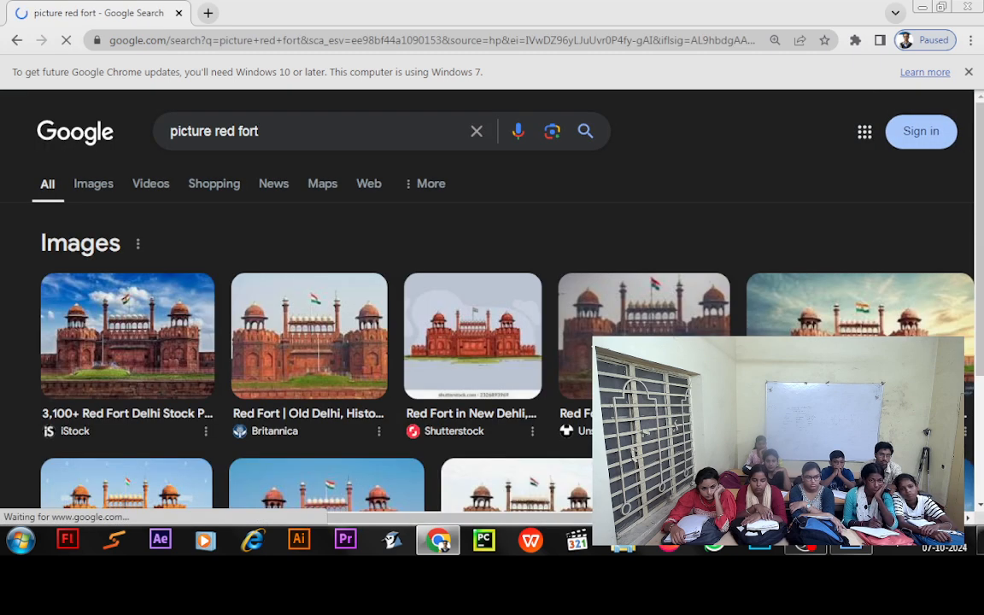
Browse the Red Fort image results and preview the Adobe Stock picture with the plain blue sky
scroll(358, 373, down, 2)
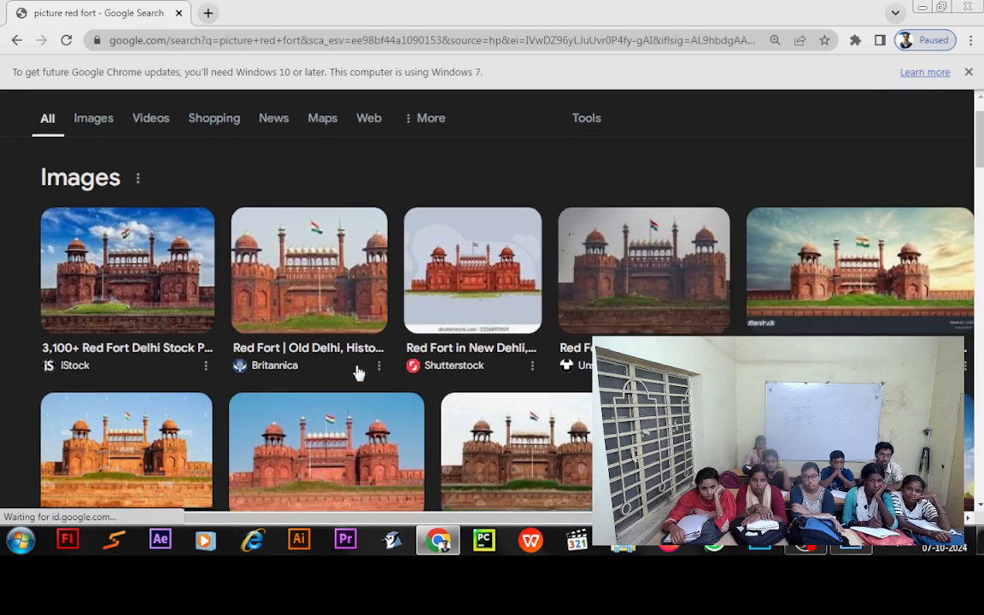
scroll(382, 399, down, 3)
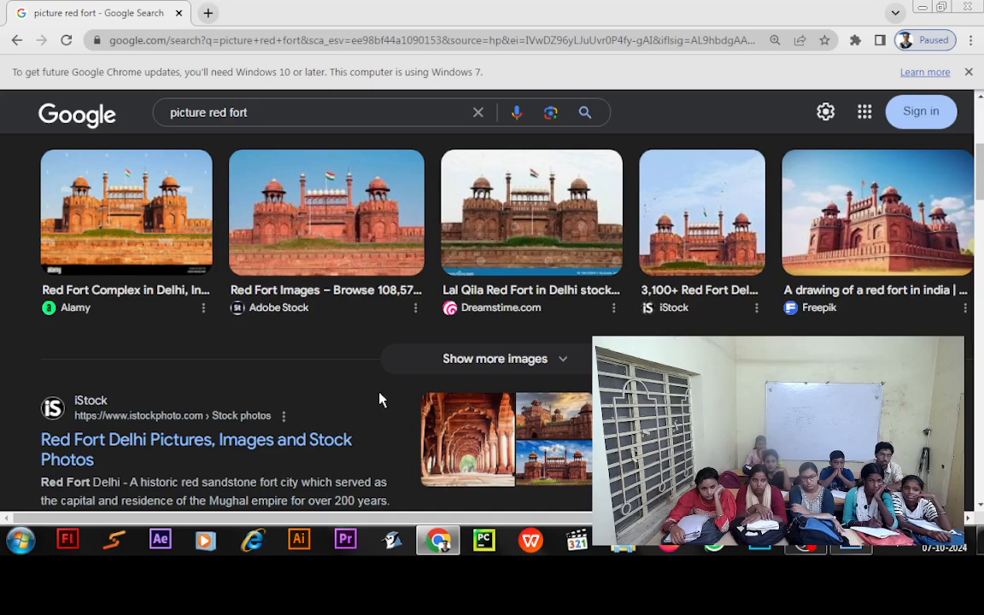
scroll(382, 399, up, 3)
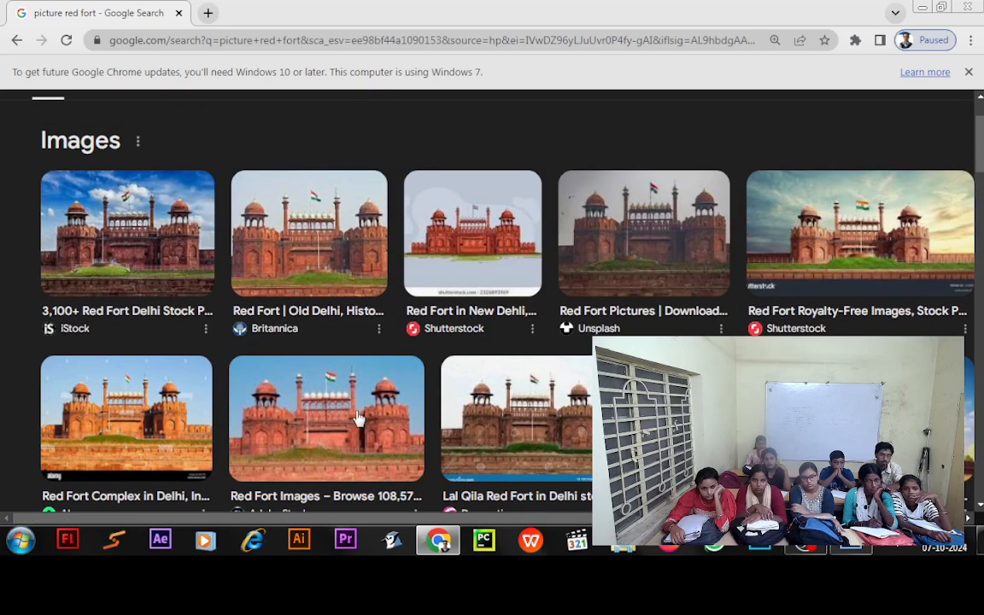
click(357, 415)
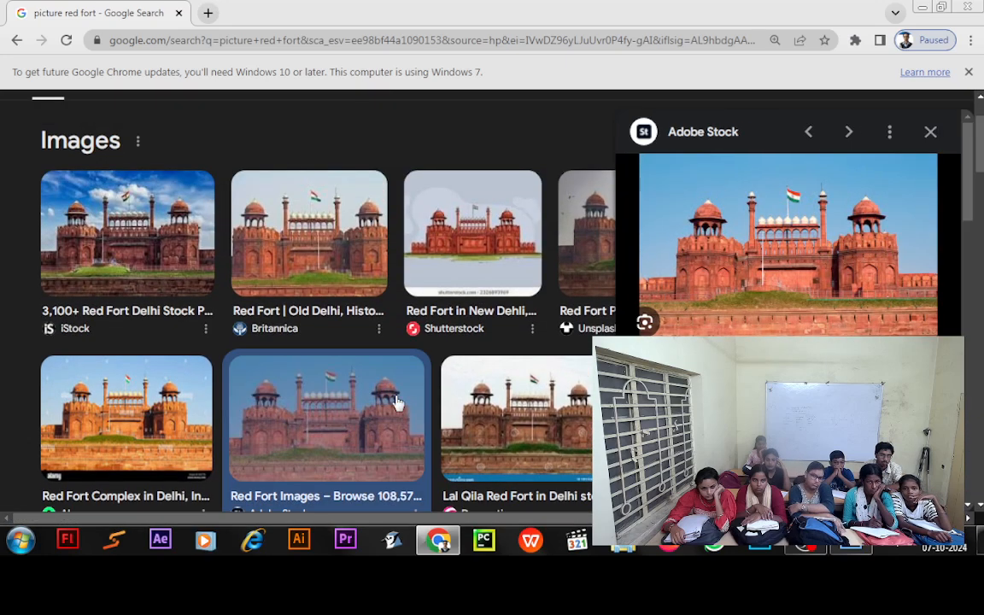
Start saving the previewed Adobe Stock Red Fort image from the search results page as a JPG file
click(777, 270)
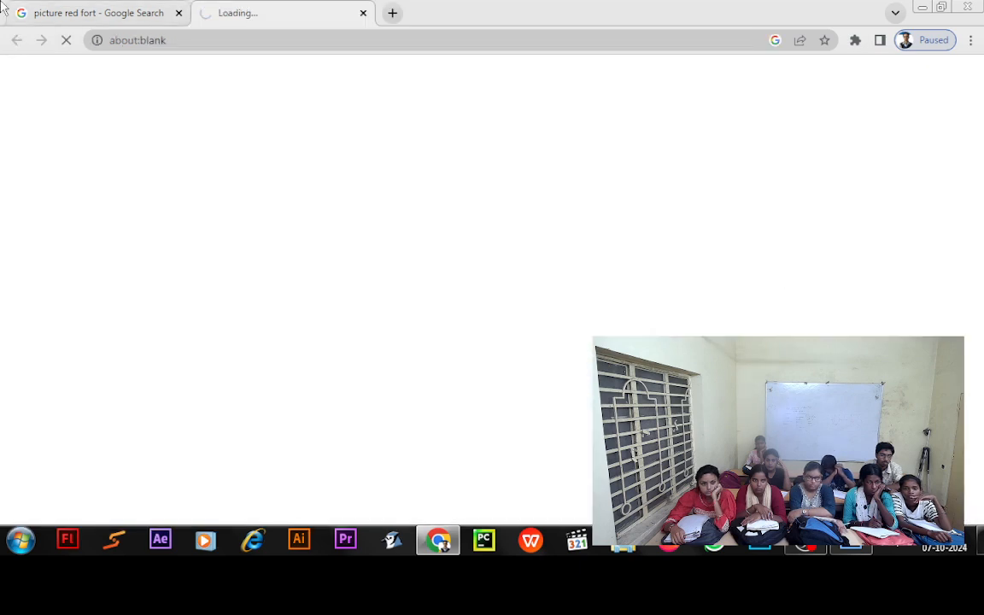
click(68, 13)
right_click(761, 230)
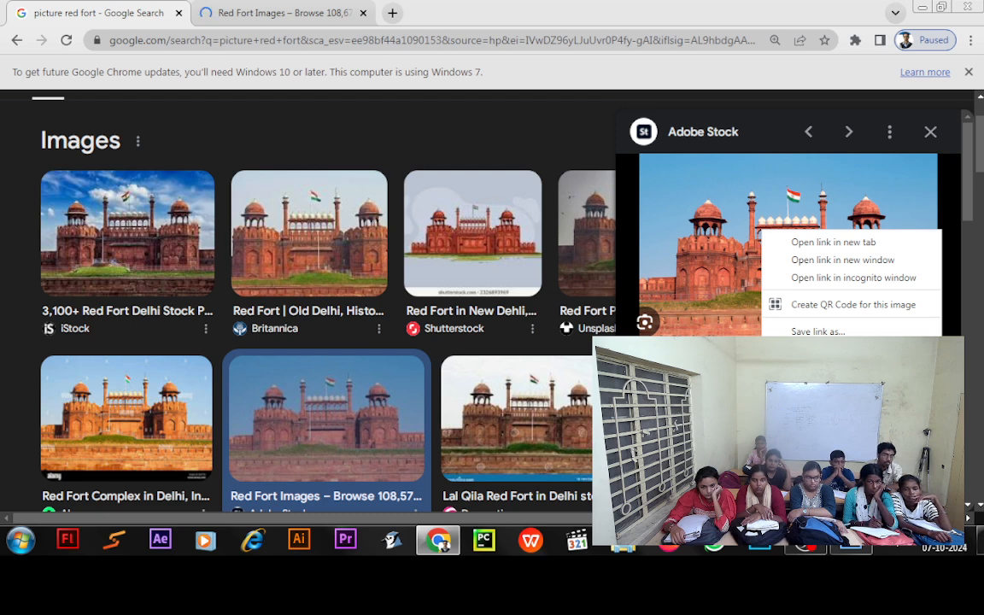
click(824, 394)
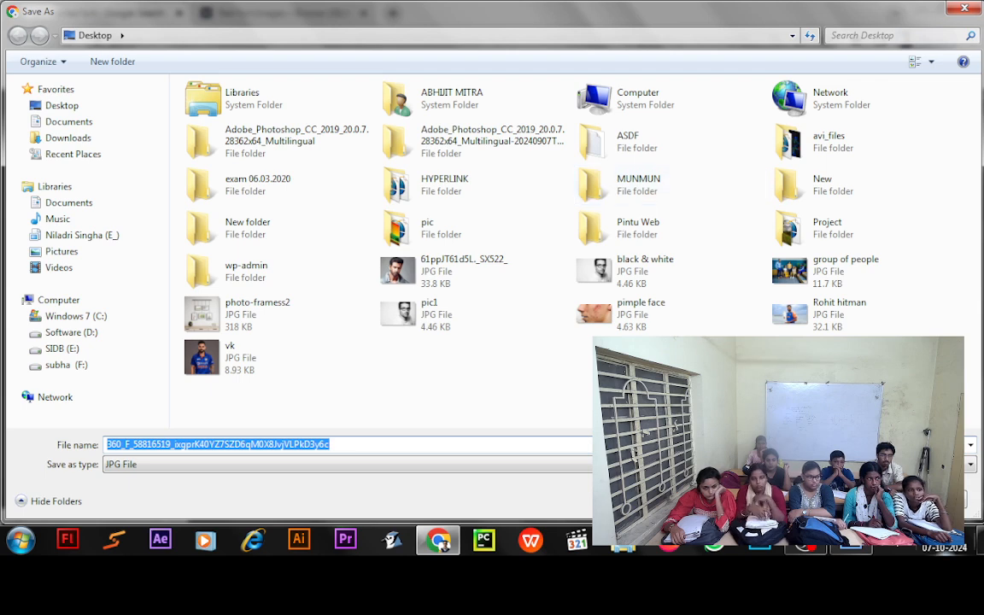
Open the Picture folder on the subha (F:) drive as the location for saving the Red Fort image
click(109, 368)
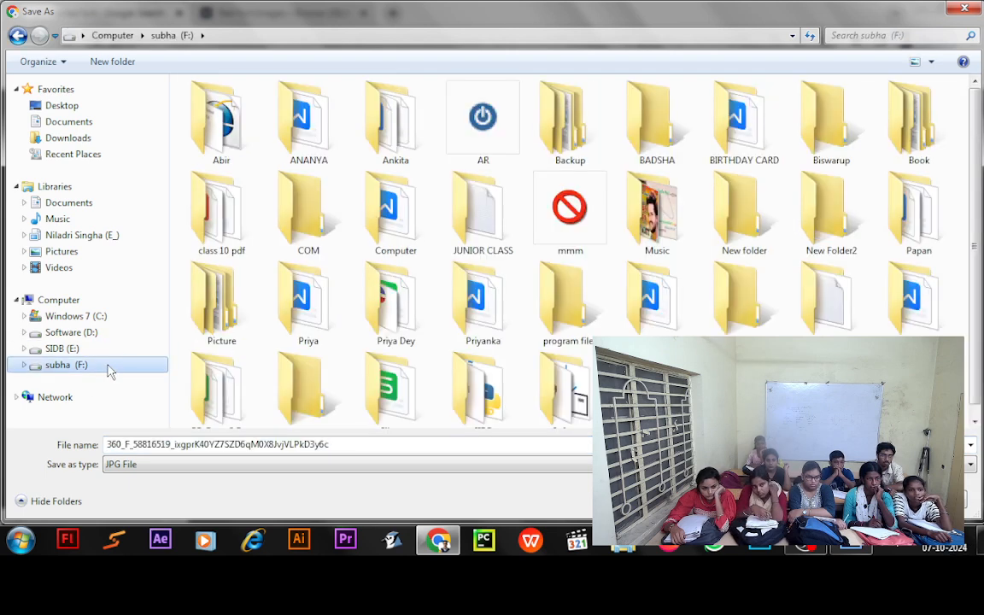
click(225, 119)
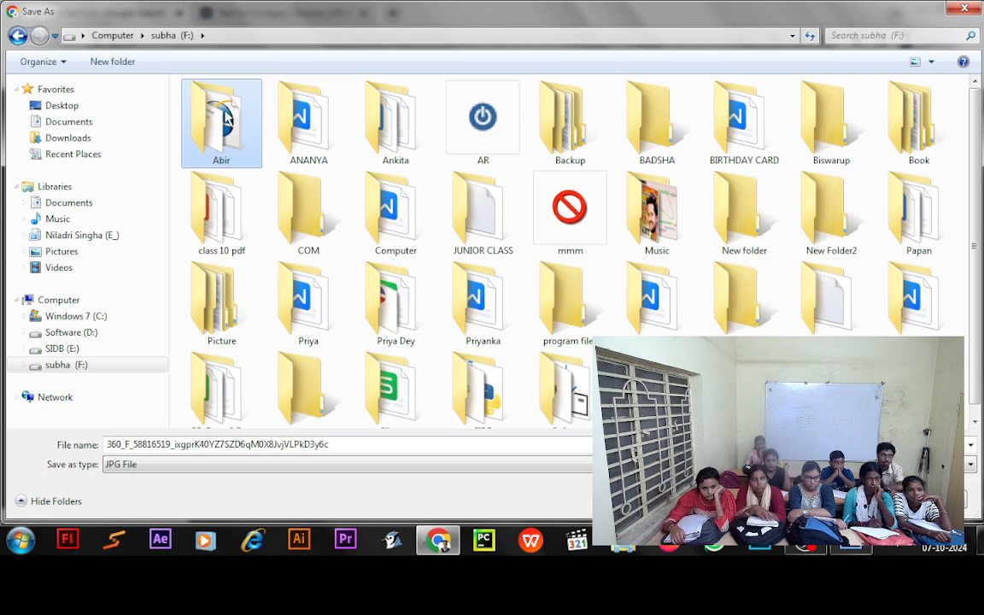
key(p)
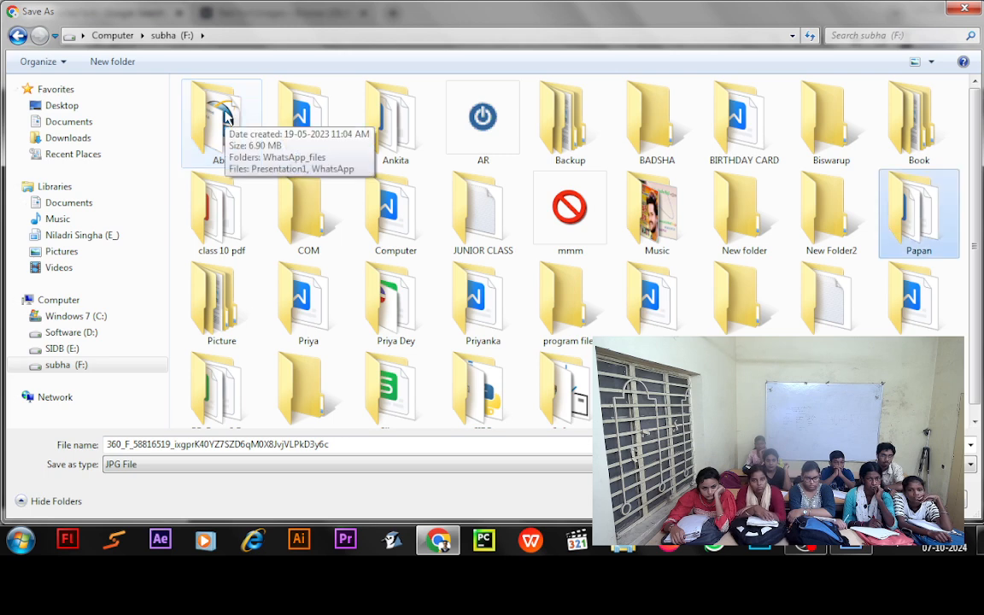
key(p)
key(Return)
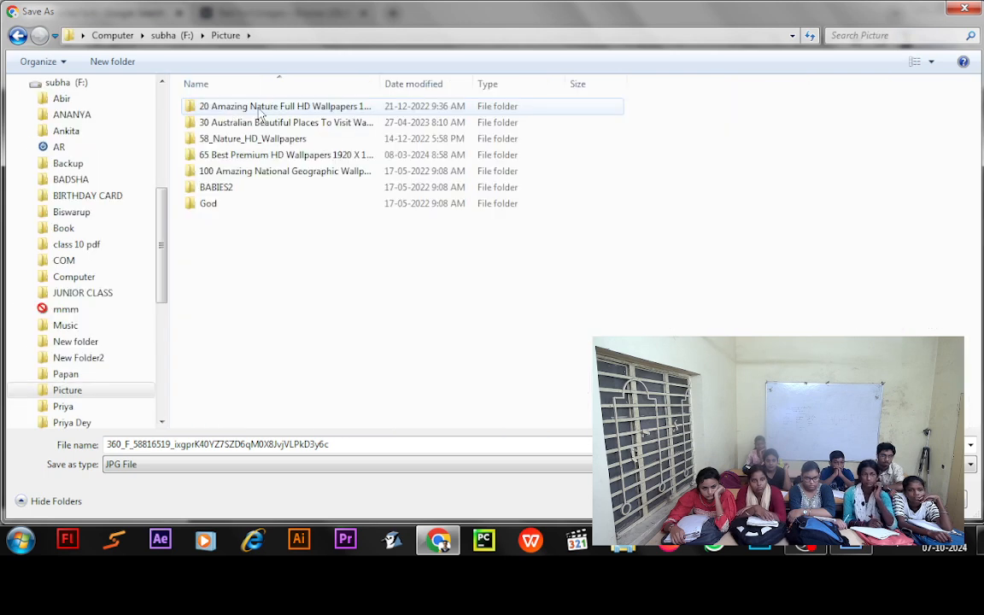
Create a folder named history inside Picture and save the blue-sky Red Fort image in it as a JPG
right_click(411, 306)
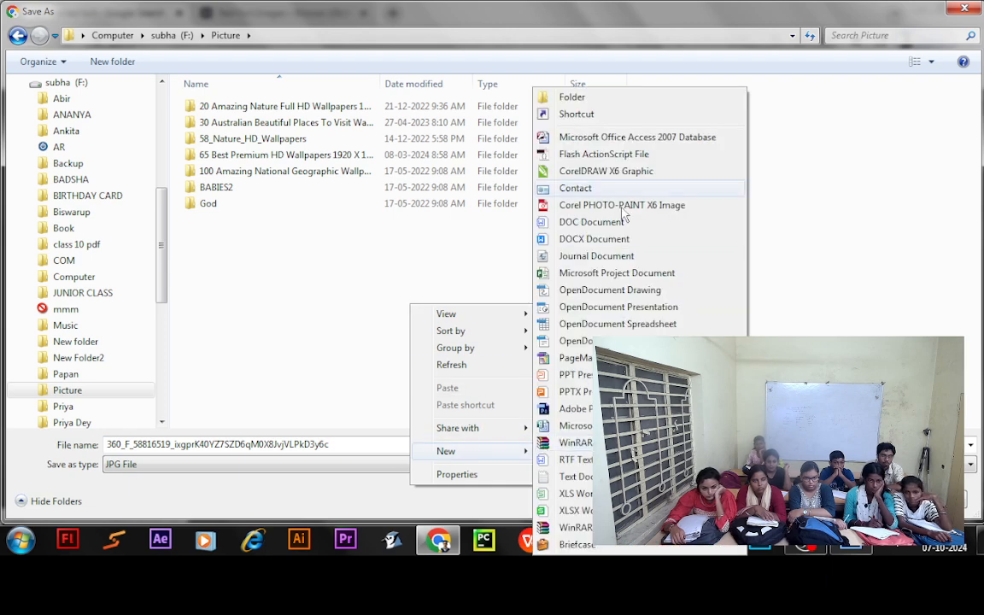
click(568, 96)
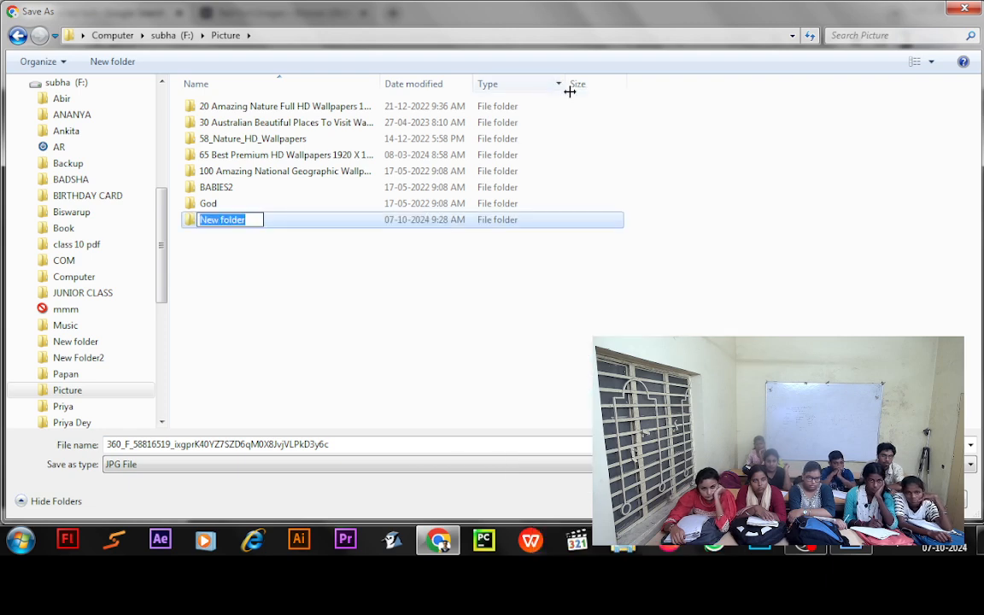
text(hi)
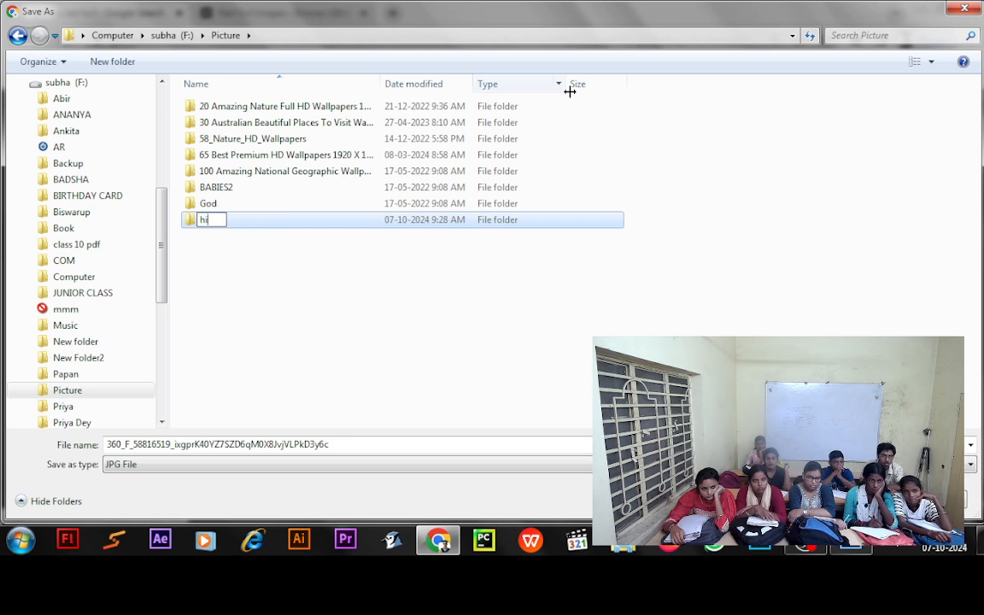
text(story)
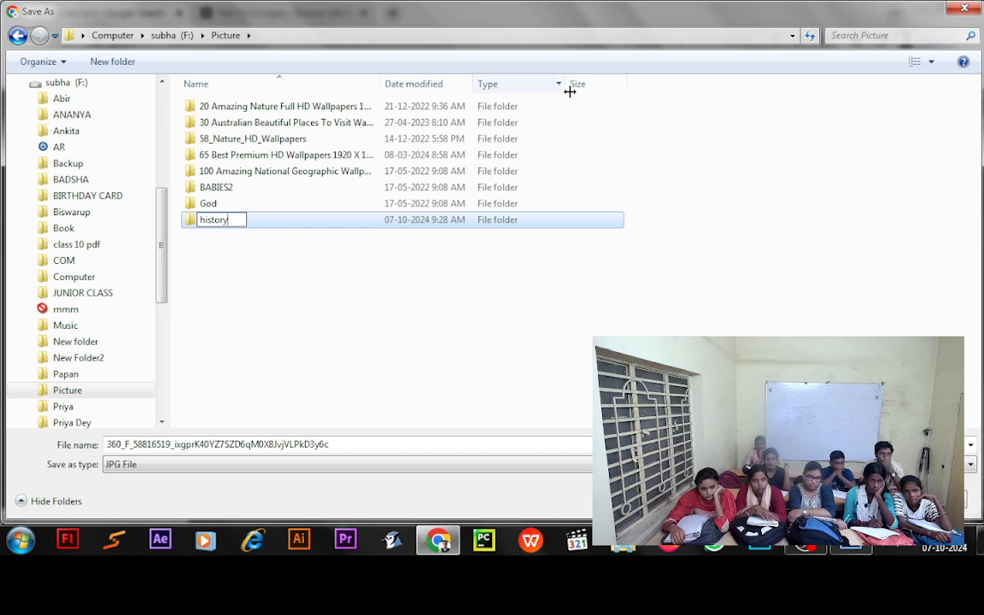
key(Return)
key(Return)
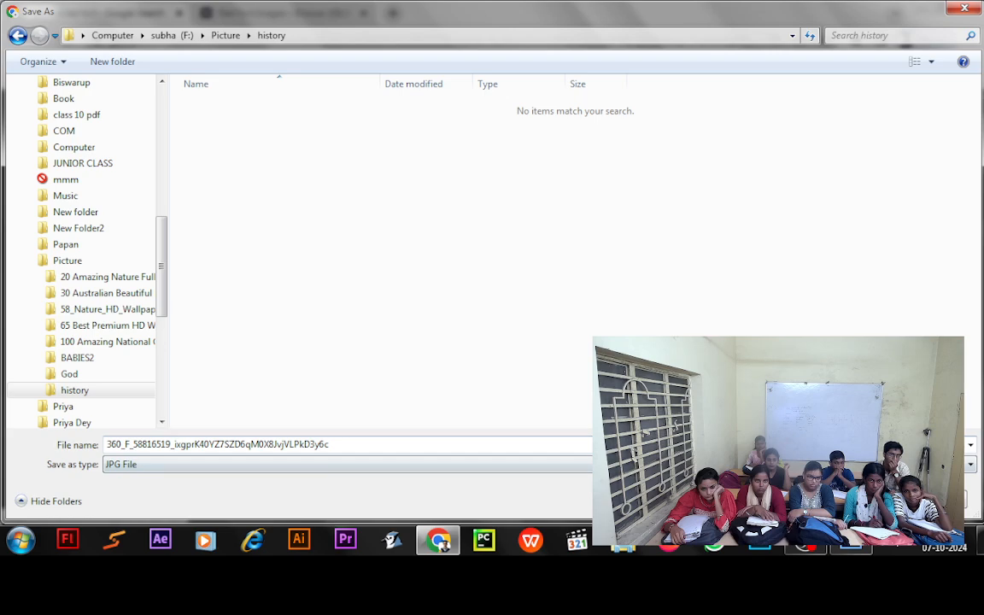
click(867, 501)
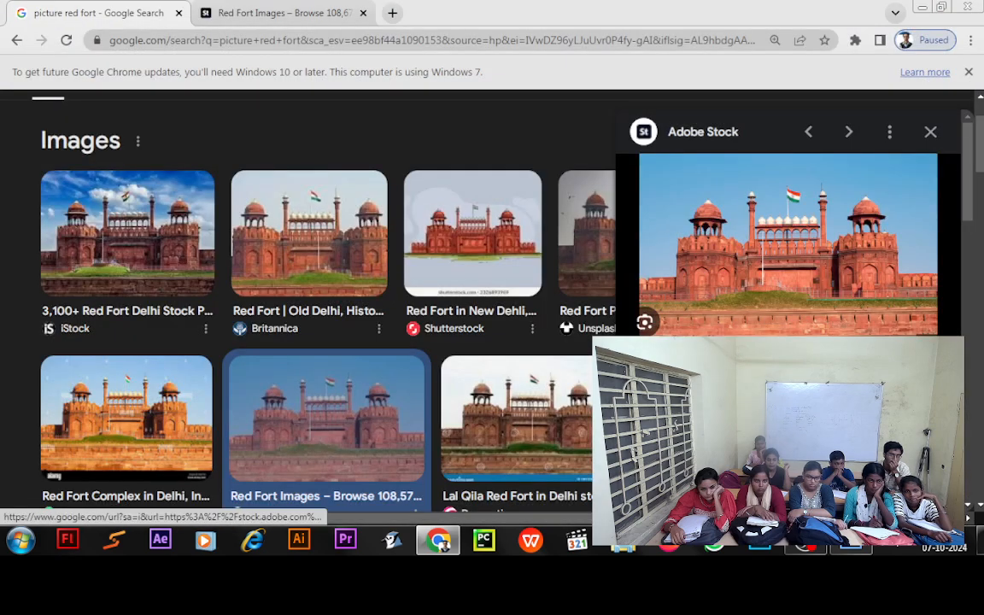
Open the Adobe Stock "Red Fort Delhi Images" page from the Google results
scroll(490, 340, down, 3)
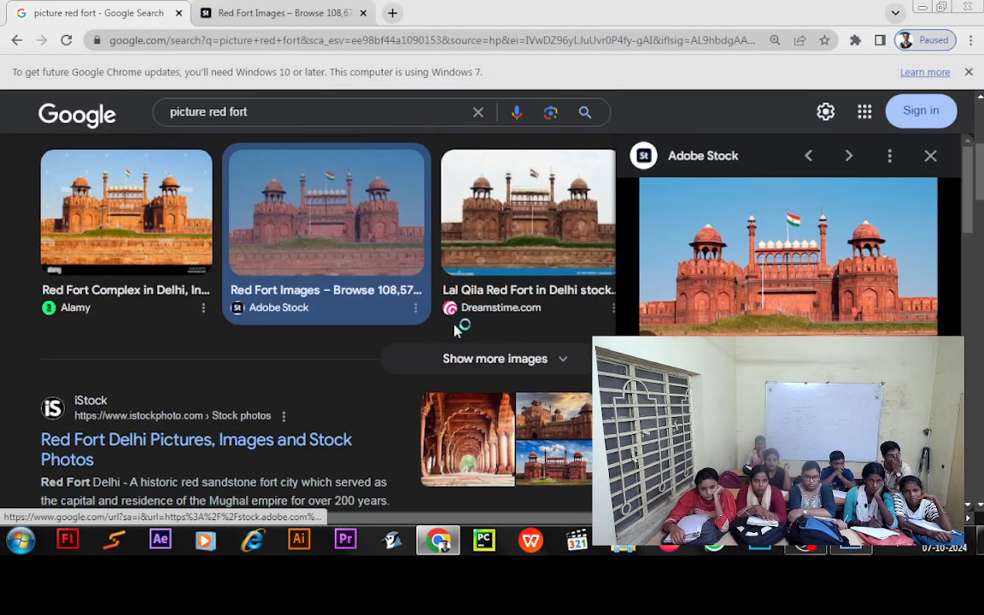
scroll(235, 275, down, 4)
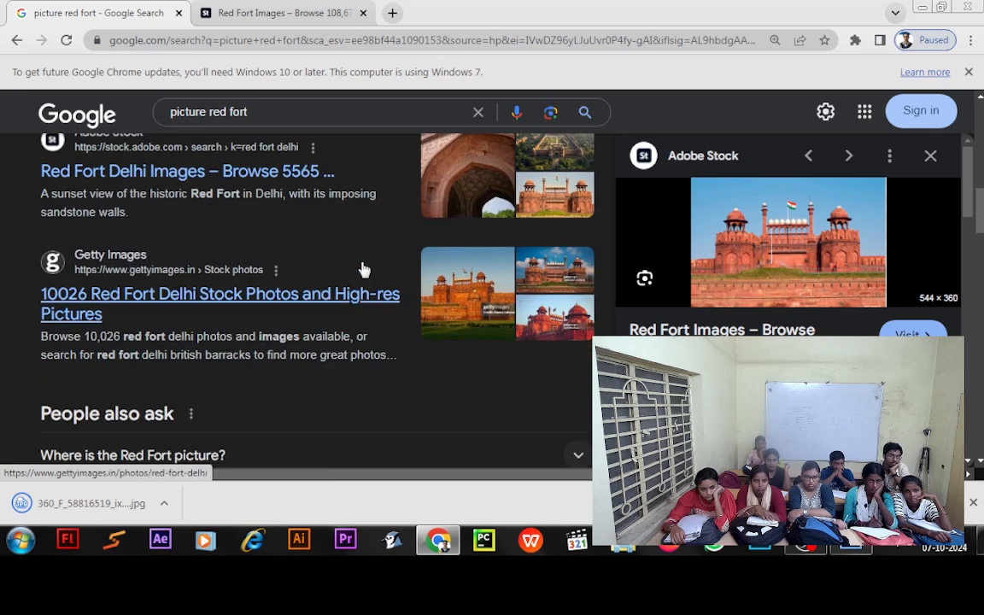
click(460, 195)
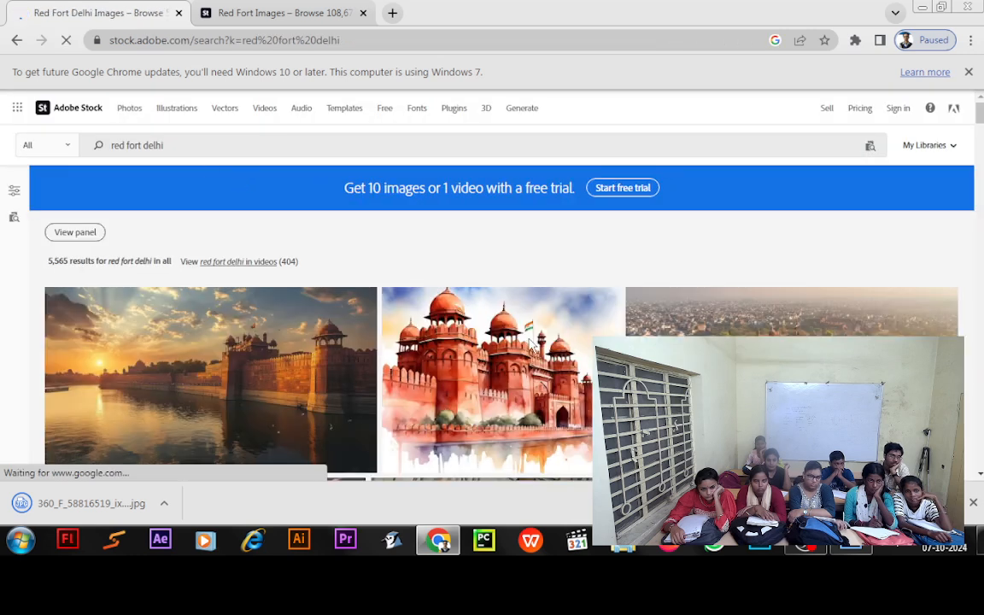
scroll(513, 334, down, 2)
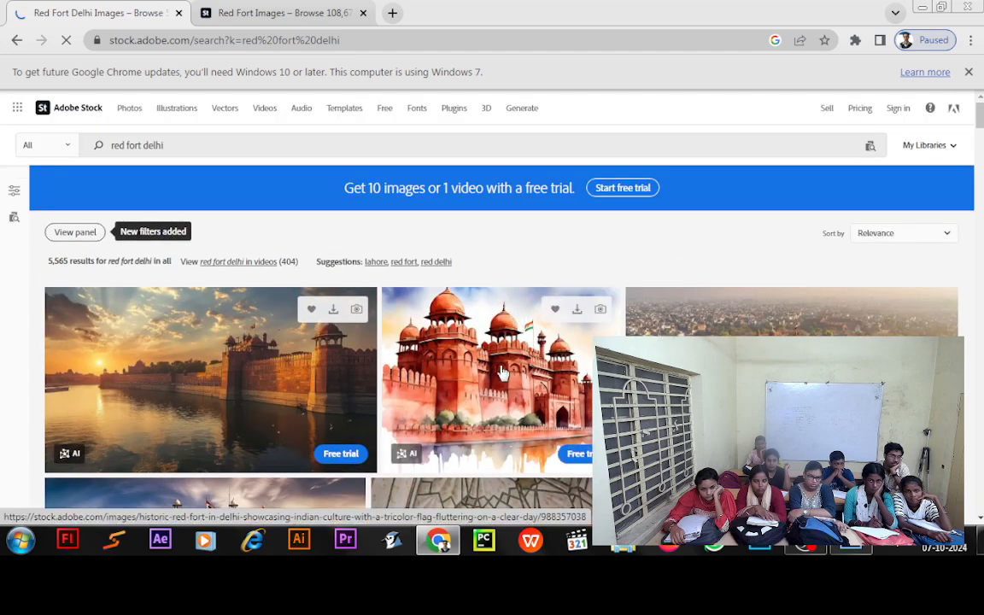
Save the watercolour Red Fort image as a JPG in the history folder and close the photo viewer
right_click(491, 367)
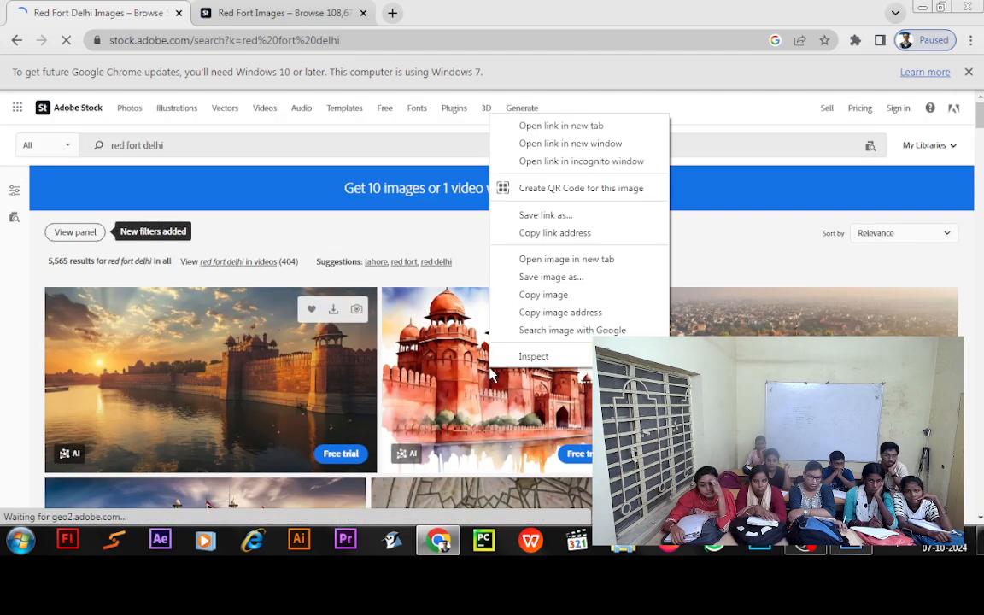
click(563, 277)
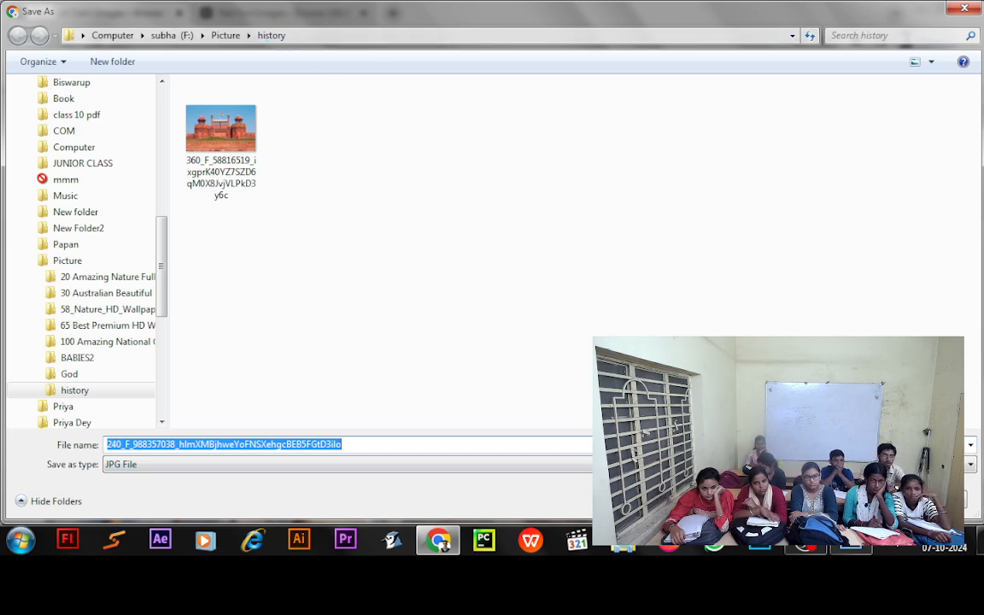
click(864, 499)
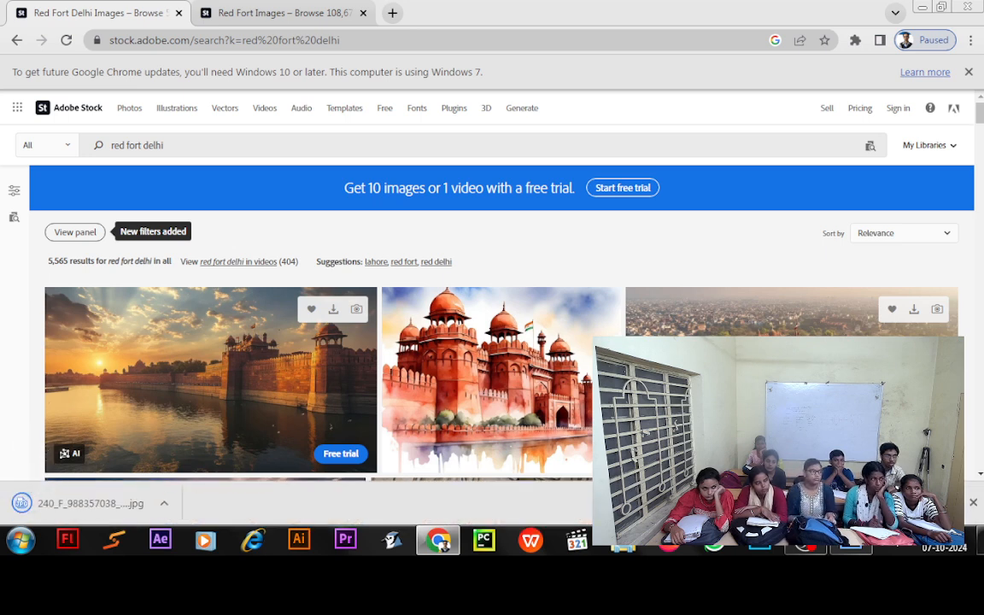
click(973, 503)
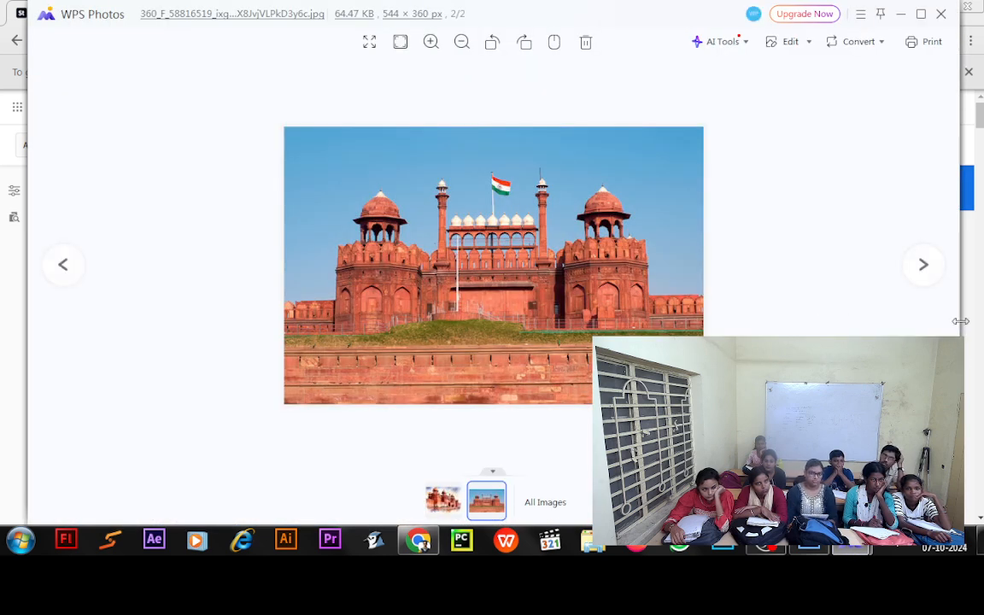
click(944, 15)
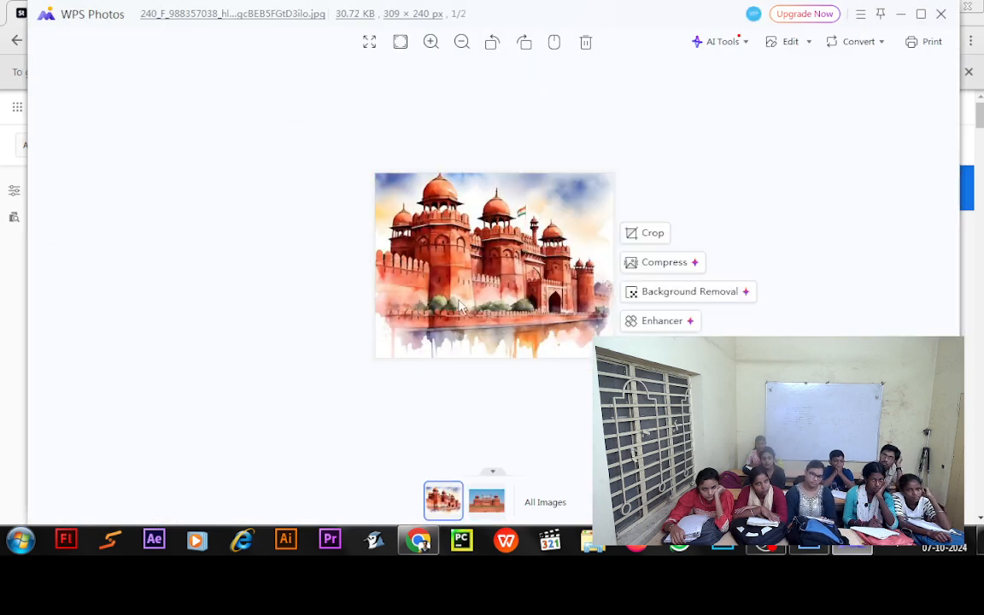
click(942, 15)
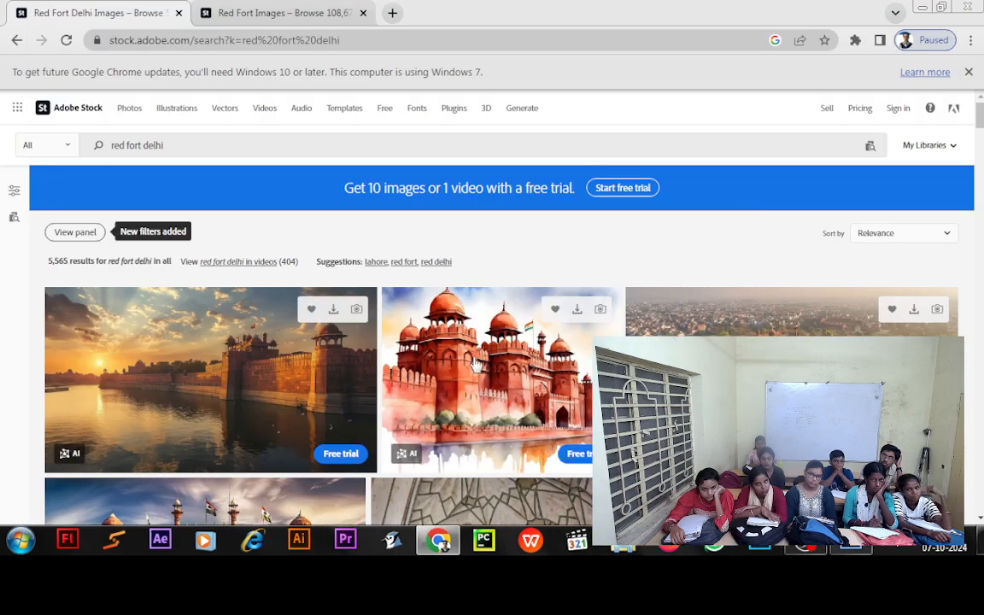
Save the carved red sandstone archway image as a JPG in the history folder and close its preview
scroll(348, 365, down, 7)
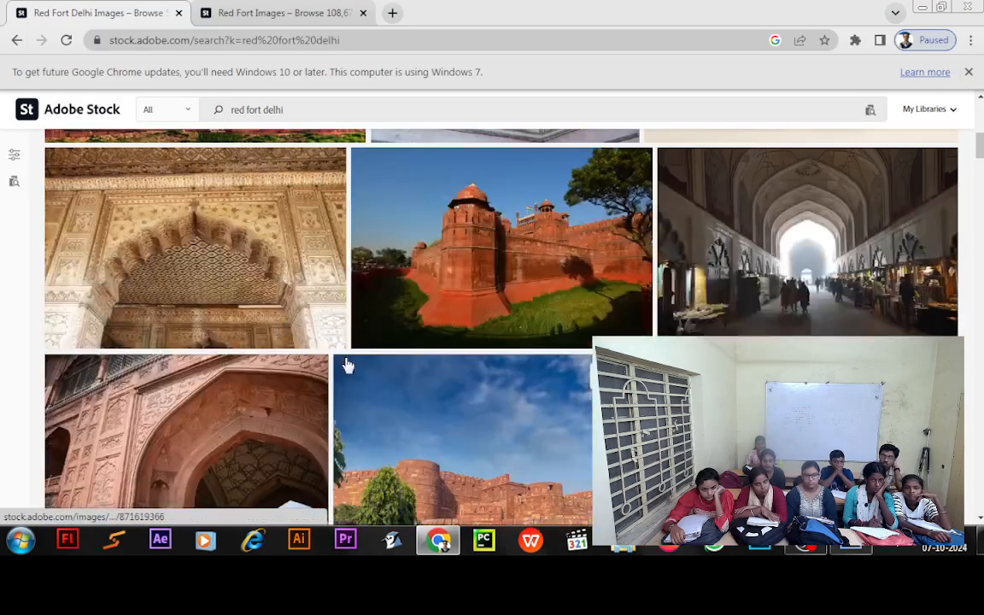
scroll(230, 398, up, 2)
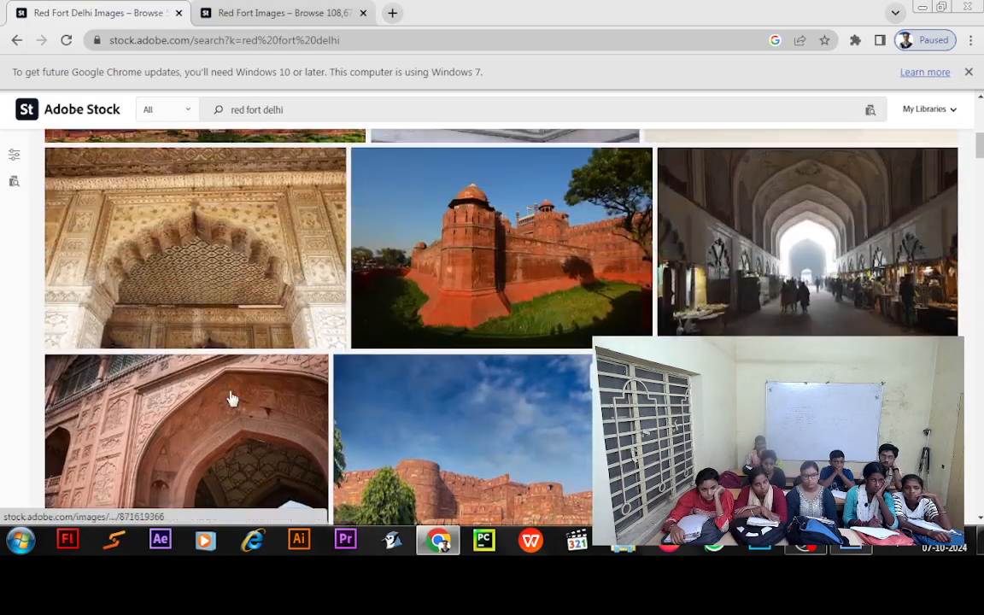
scroll(181, 444, down, 2)
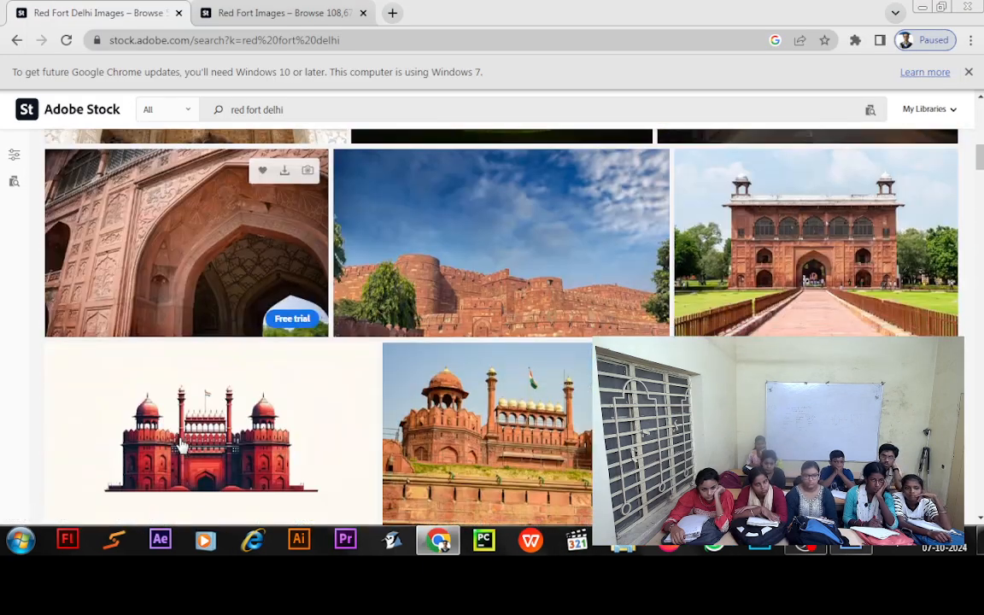
click(150, 251)
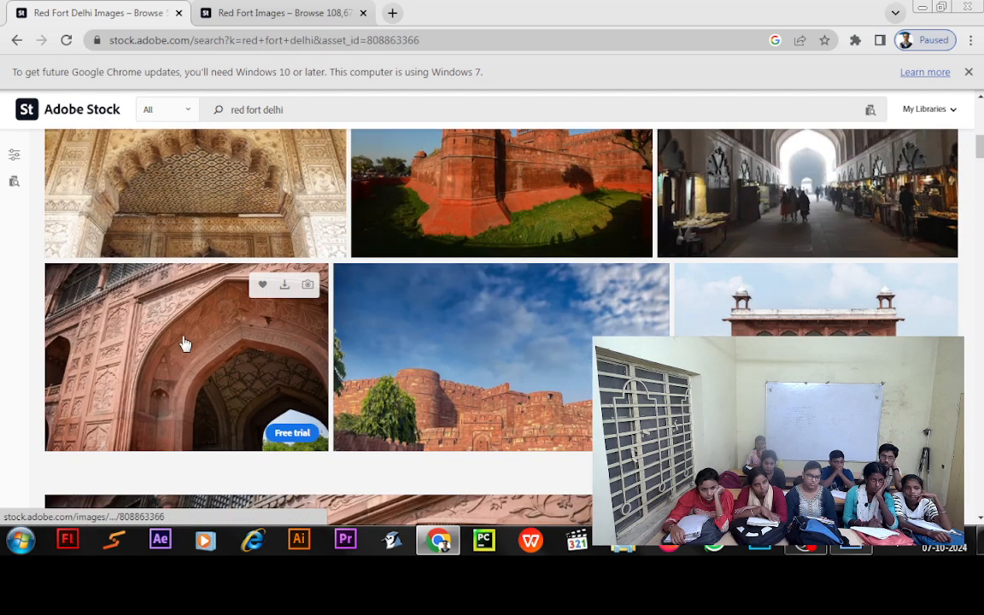
right_click(184, 342)
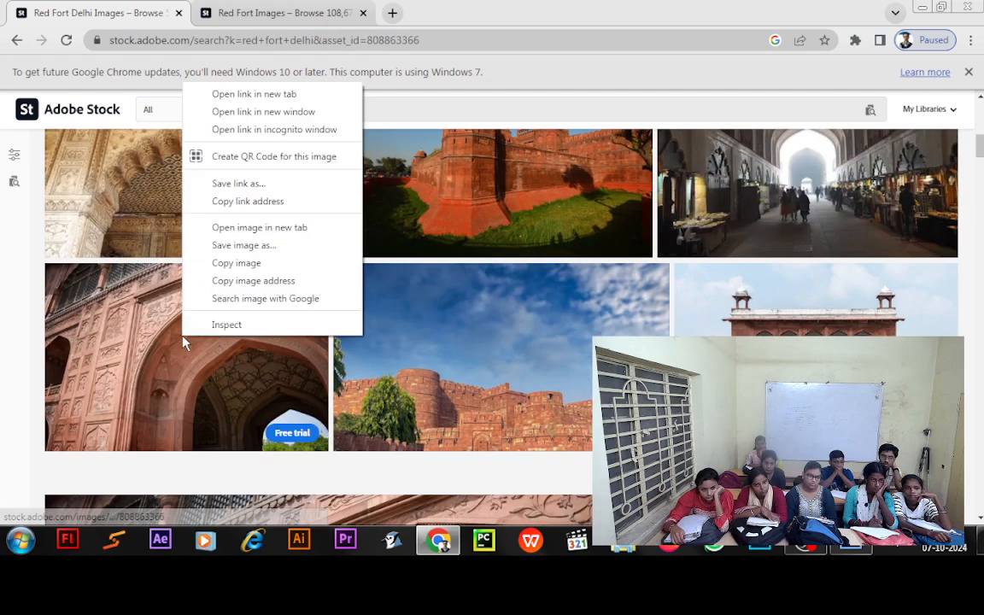
click(275, 246)
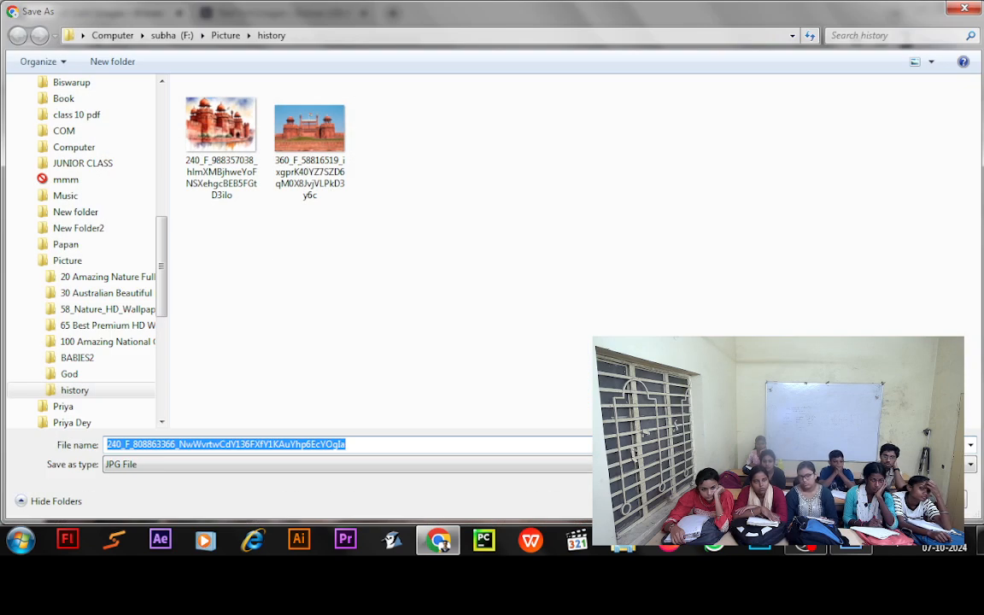
key(Return)
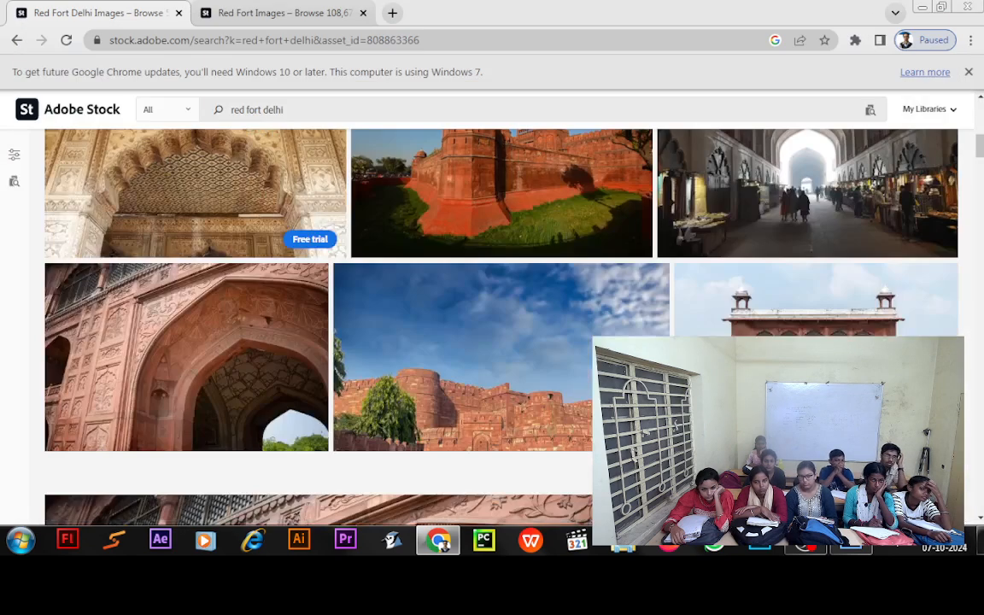
scroll(523, 274, down, 5)
scroll(527, 276, down, 10)
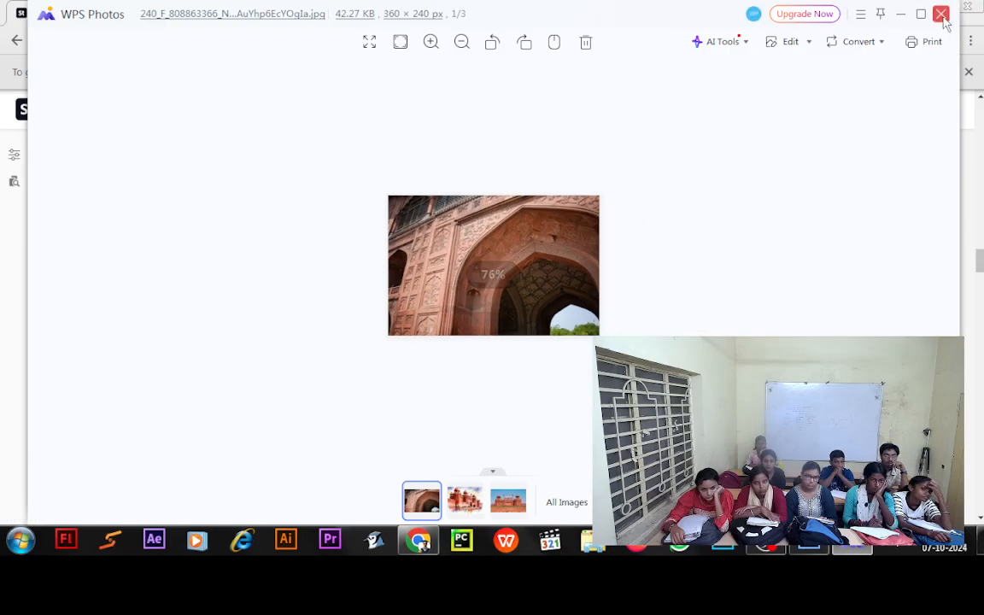
click(941, 14)
Save the sunlit Red Fort image with the waving Indian flag as a JPG in the history folder and close its preview
scroll(566, 345, down, 3)
scroll(564, 342, down, 3)
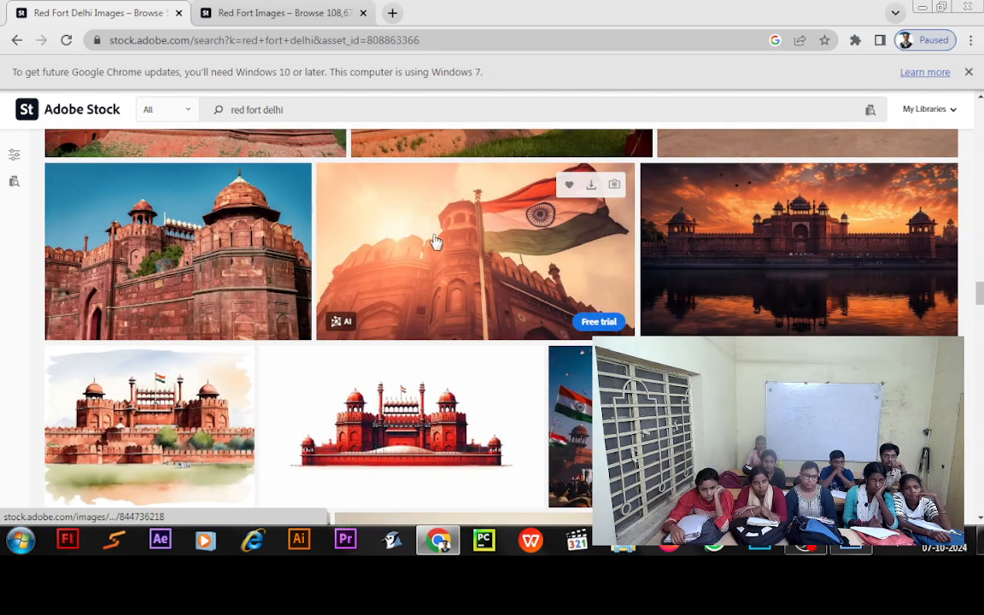
right_click(434, 237)
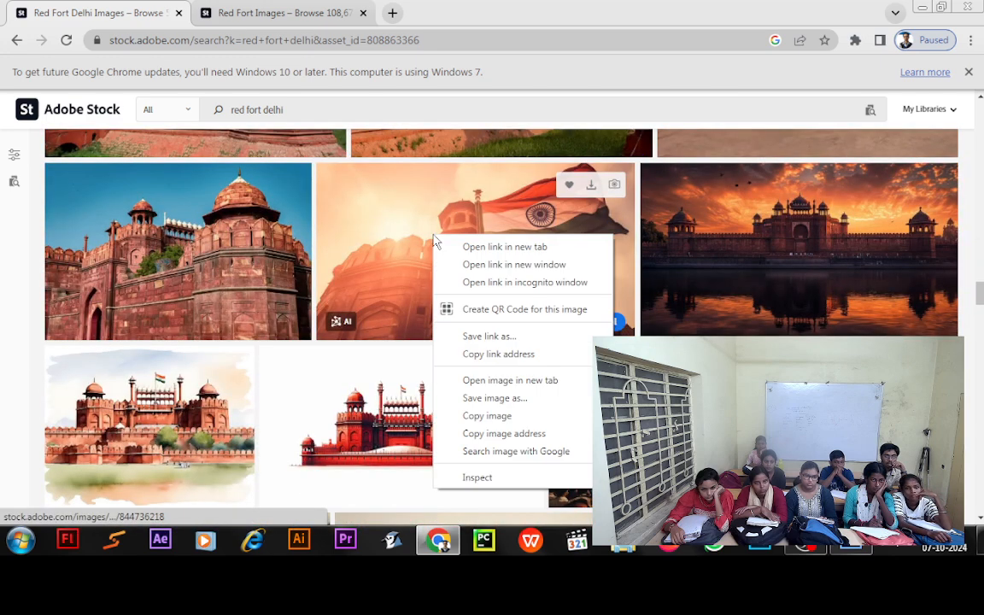
click(494, 399)
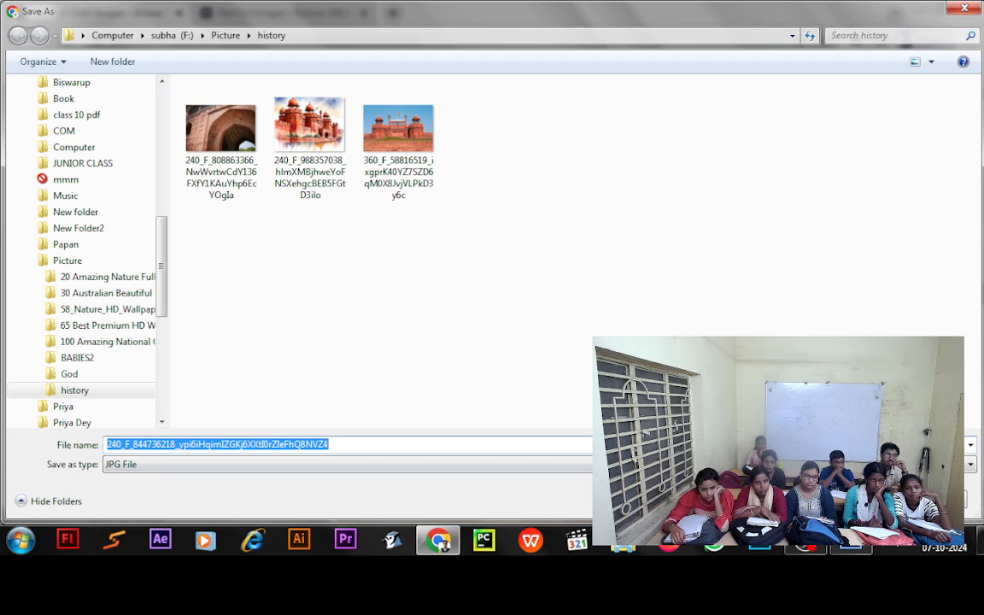
key(Return)
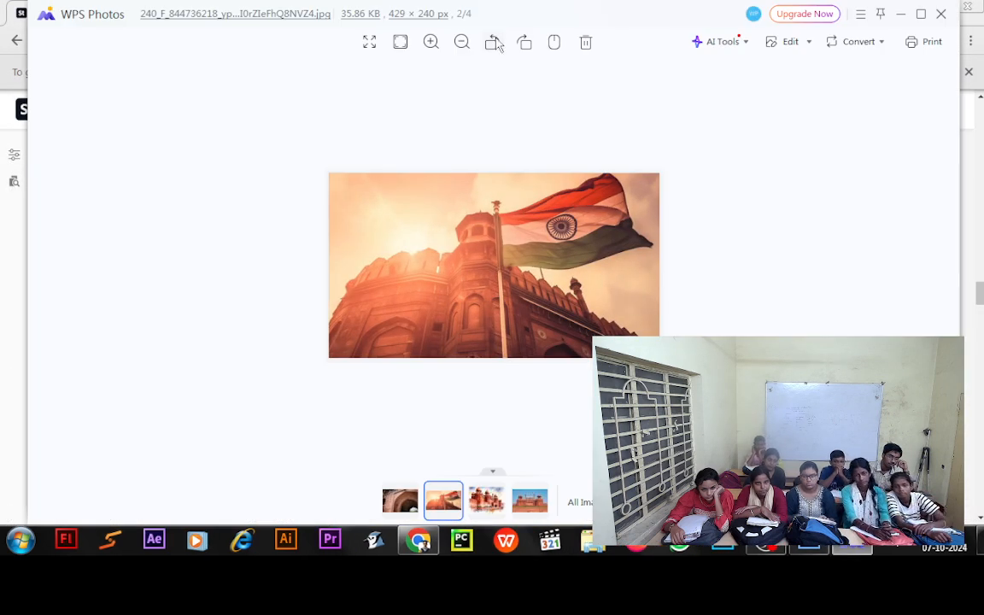
click(941, 14)
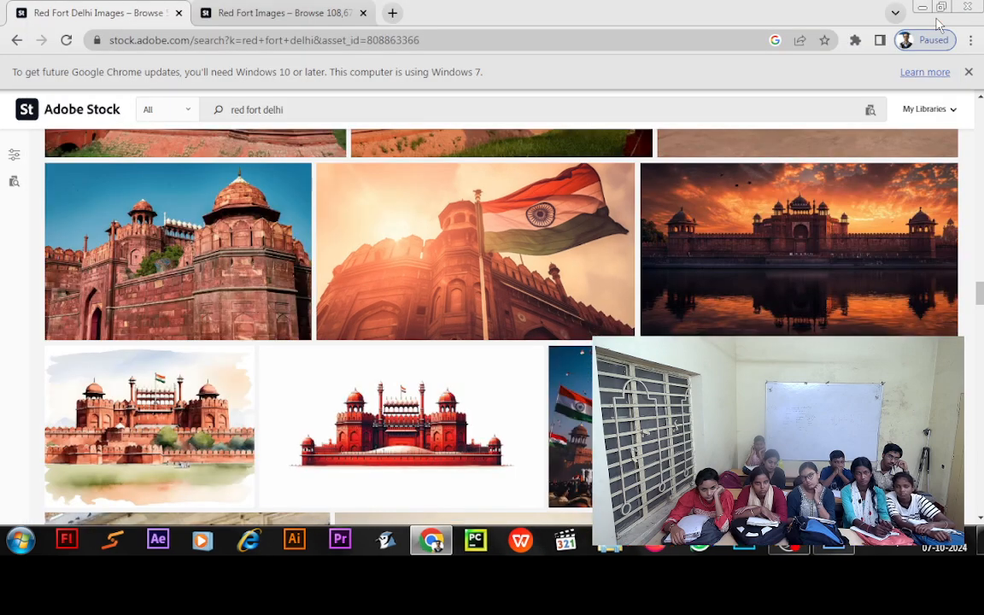
Close Chrome and switch back to the book cover document in Photoshop
click(974, 9)
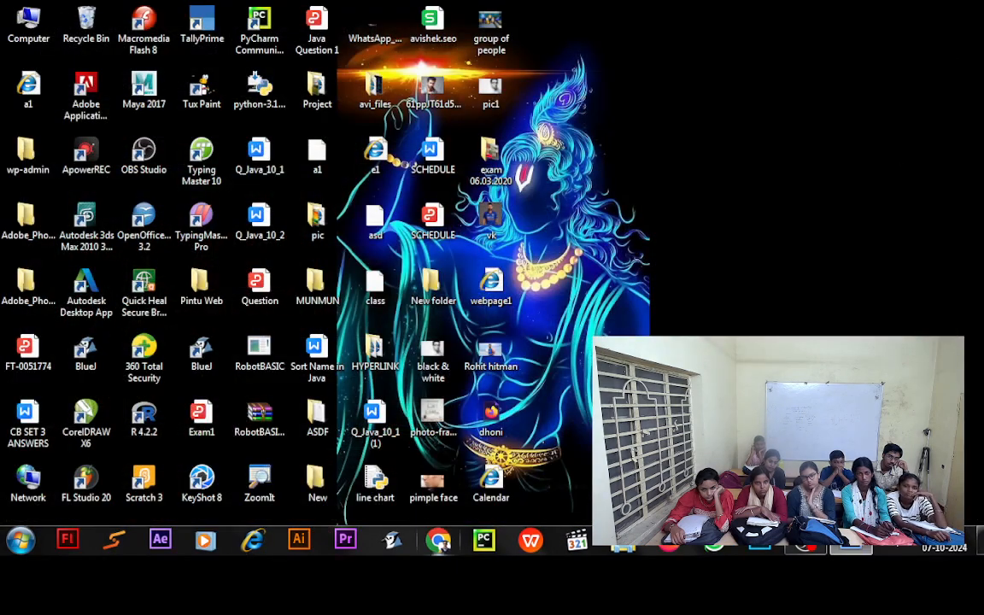
click(851, 543)
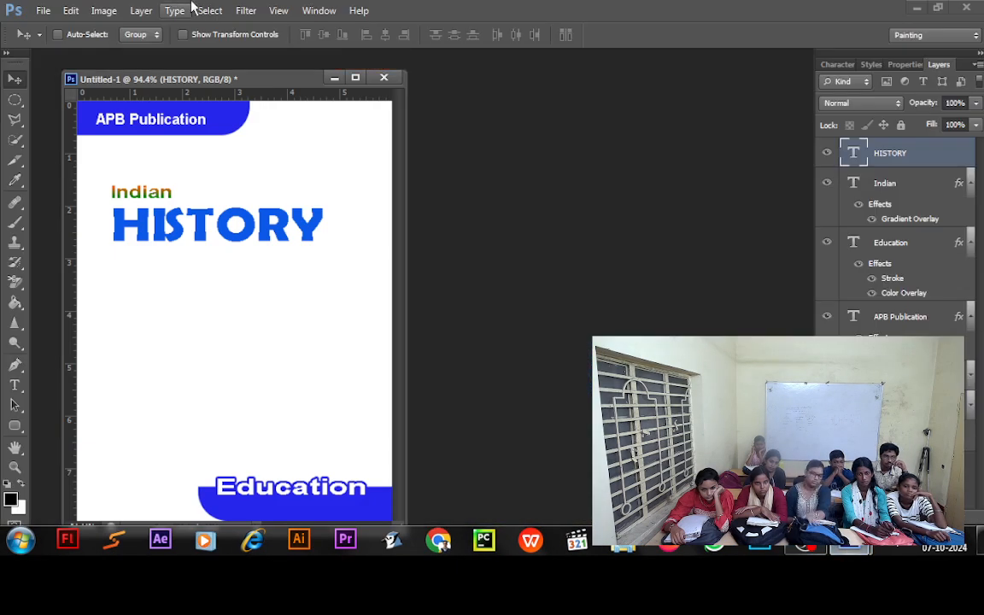
Open the blue-sky Red Fort image from the history folder in drive F's Picture folder and float its window beside the cover
double_click(635, 218)
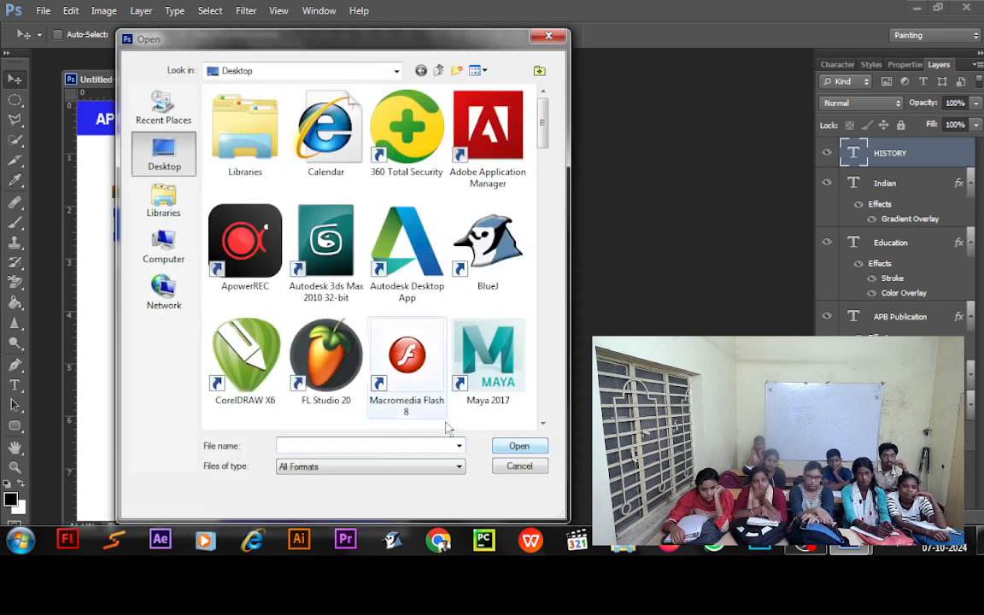
click(256, 71)
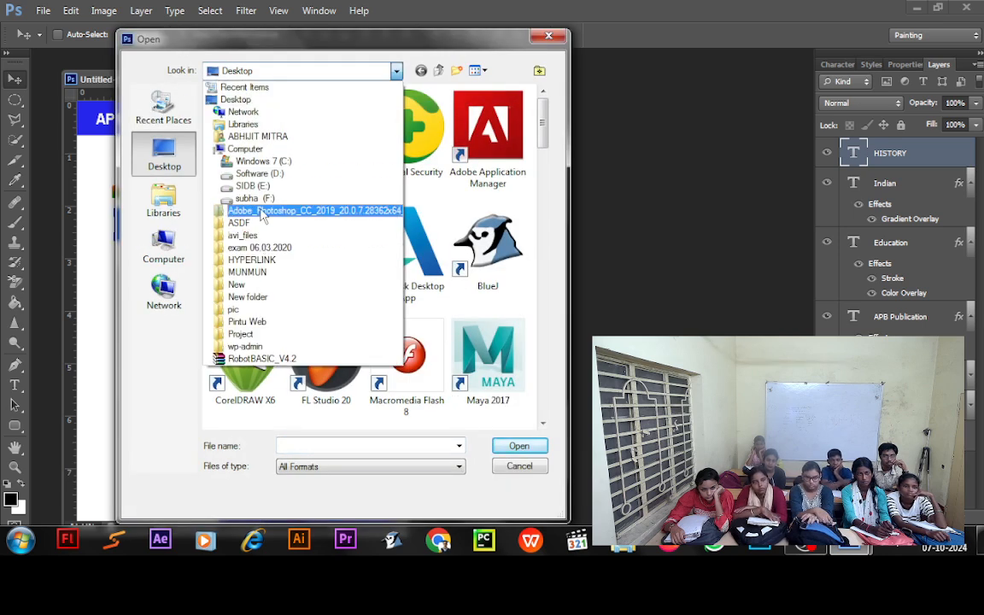
click(222, 190)
click(250, 109)
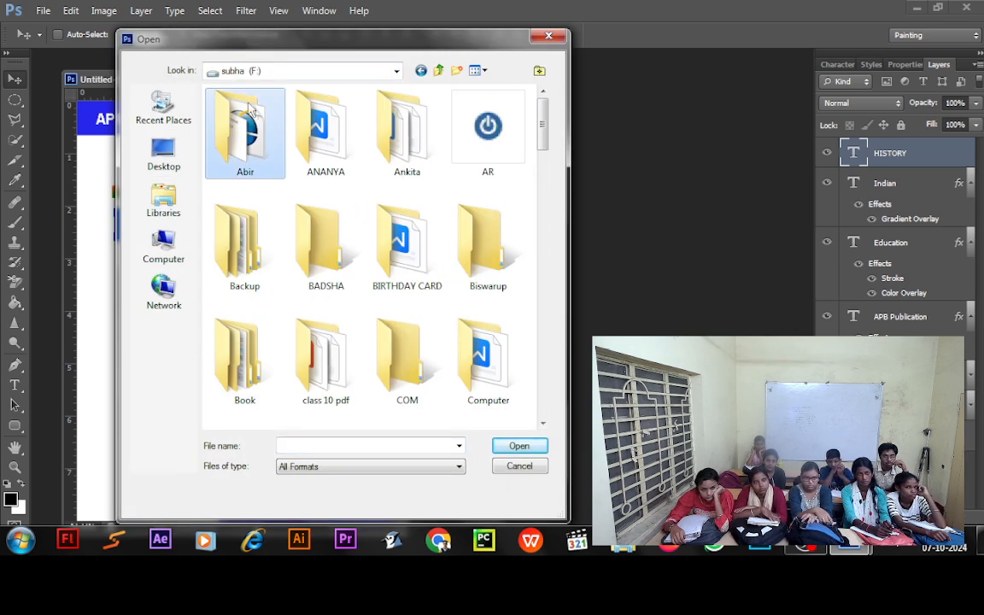
key(p)
key(p)
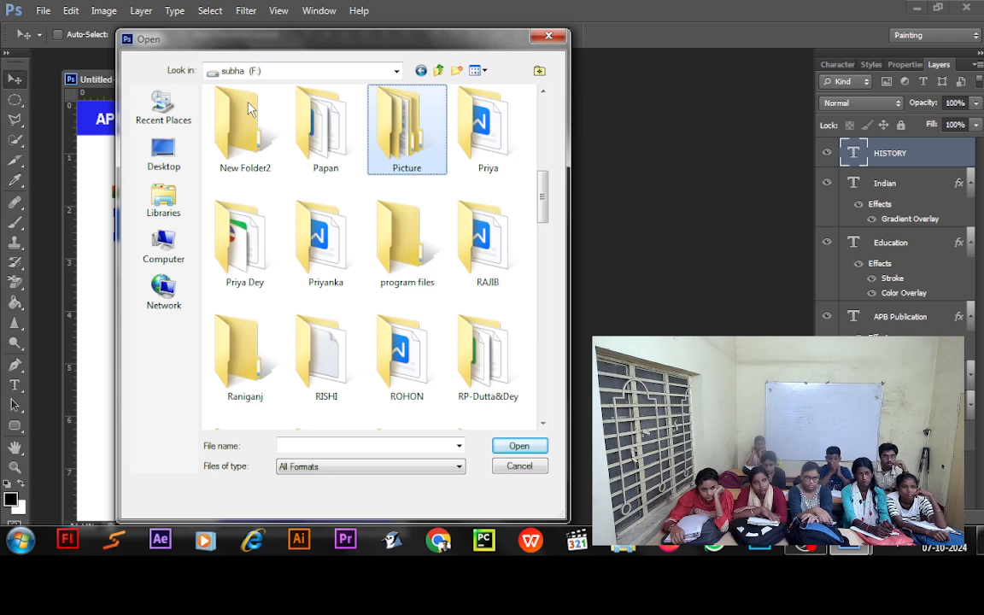
key(Return)
double_click(253, 213)
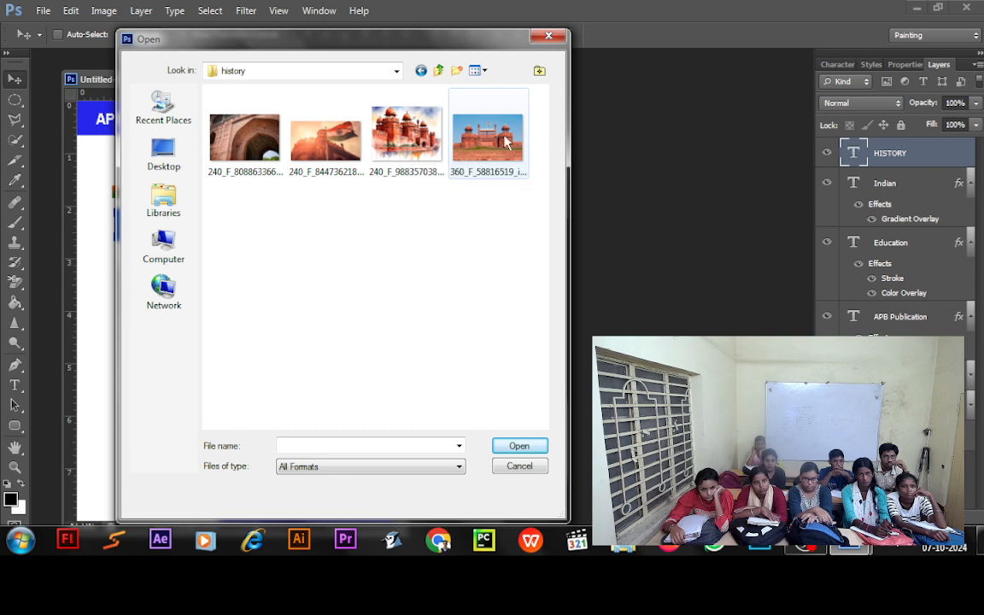
click(451, 134)
click(534, 443)
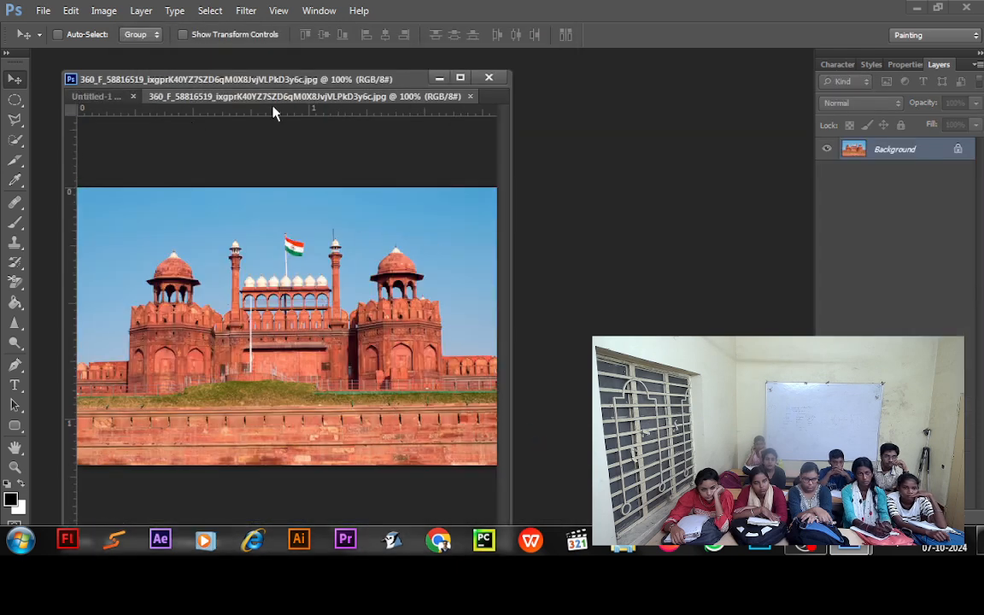
drag(263, 102, 590, 86)
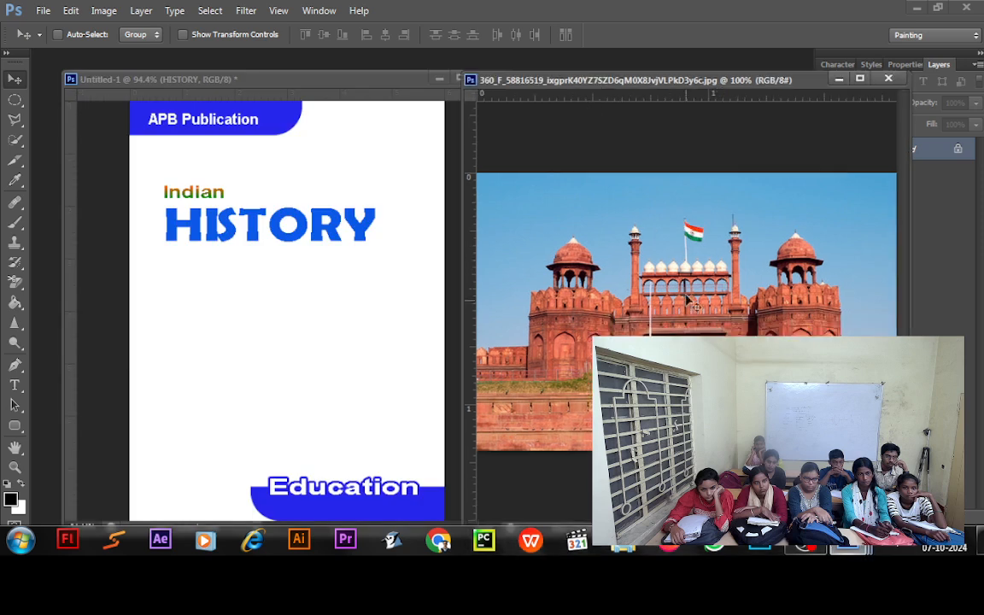
click(15, 99)
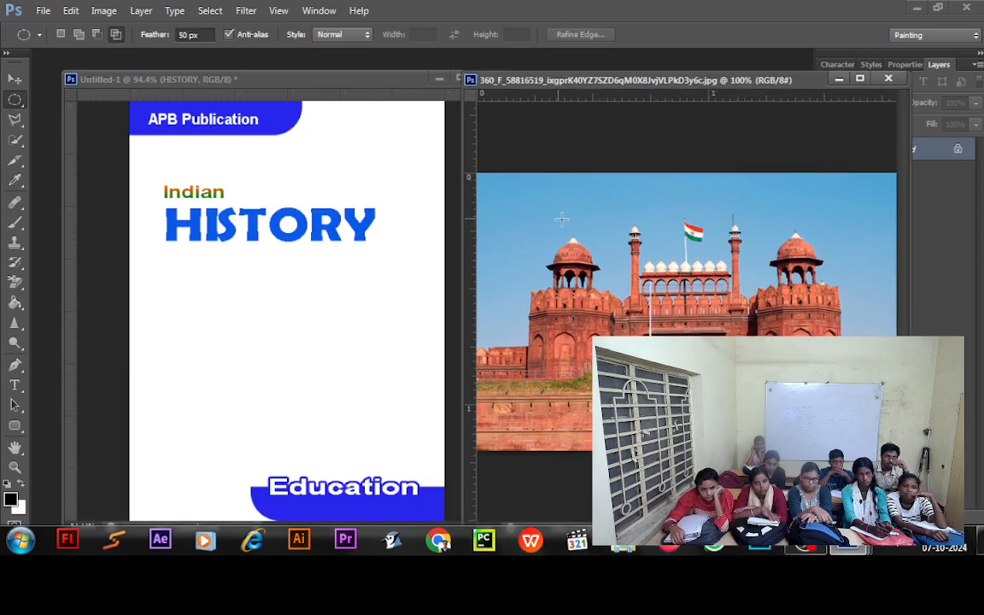
drag(561, 220, 782, 384)
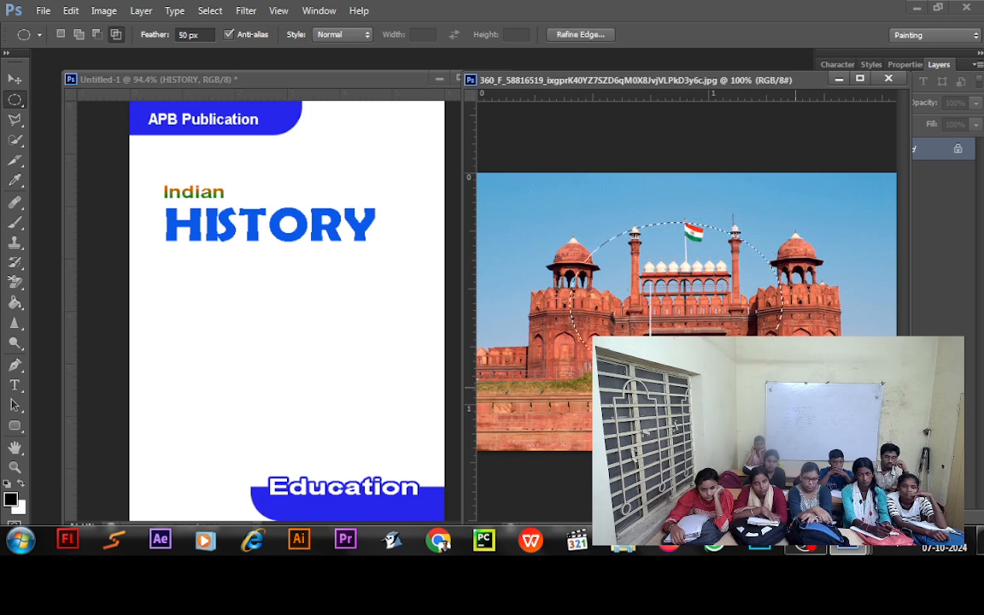
key(ctrl+d)
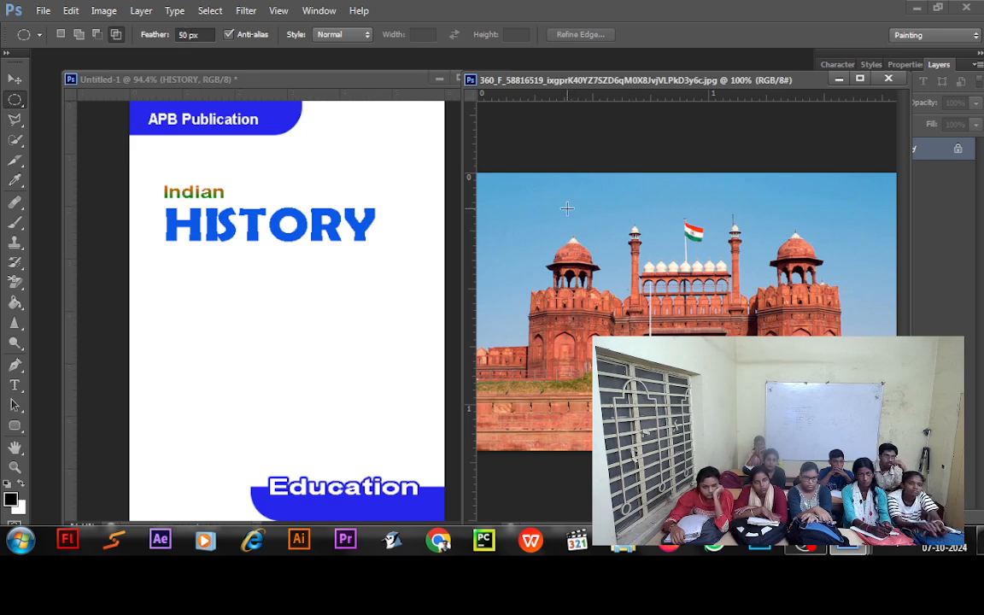
drag(570, 207, 776, 382)
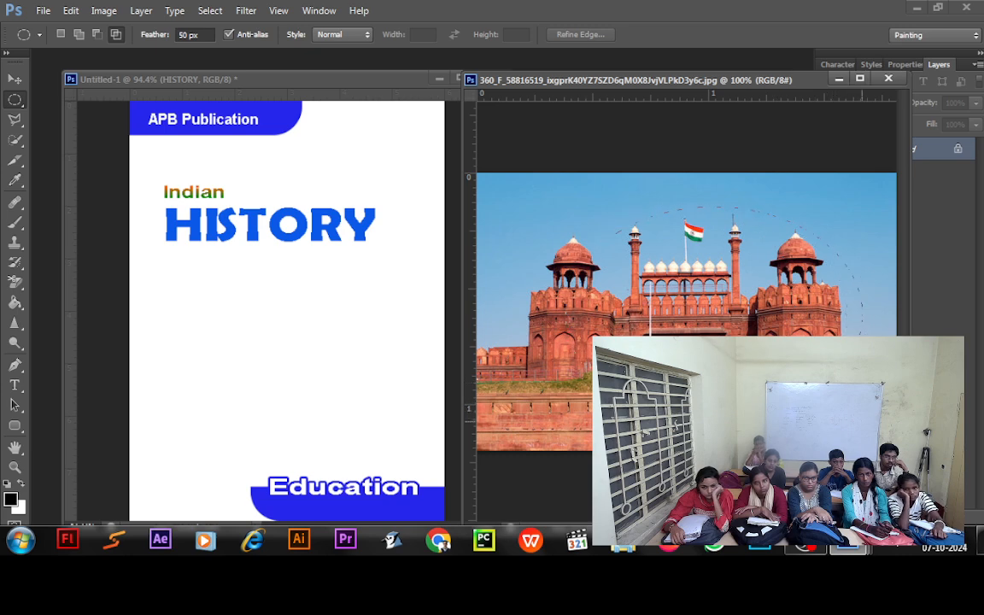
drag(862, 422, 860, 420)
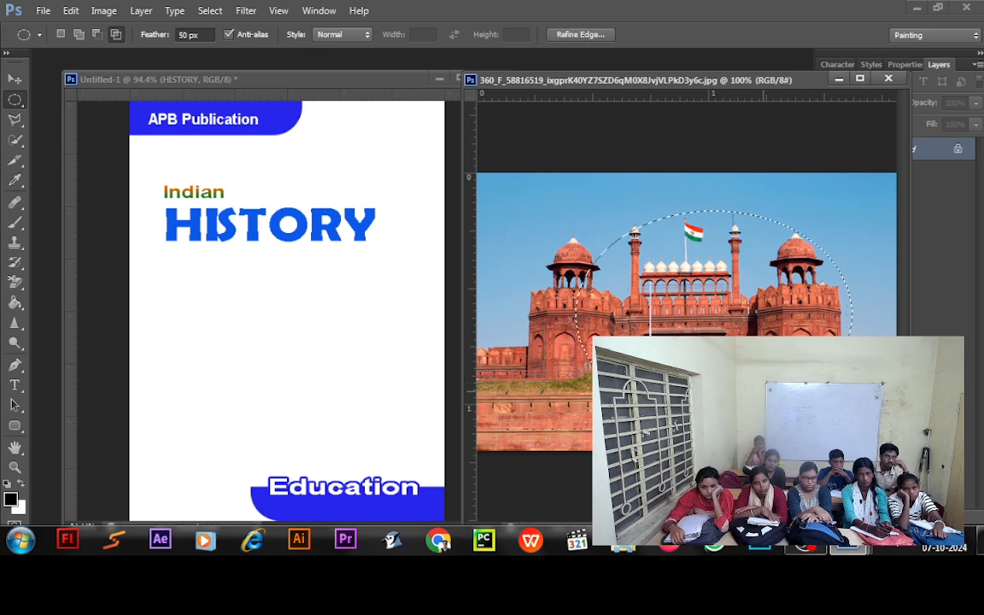
click(16, 79)
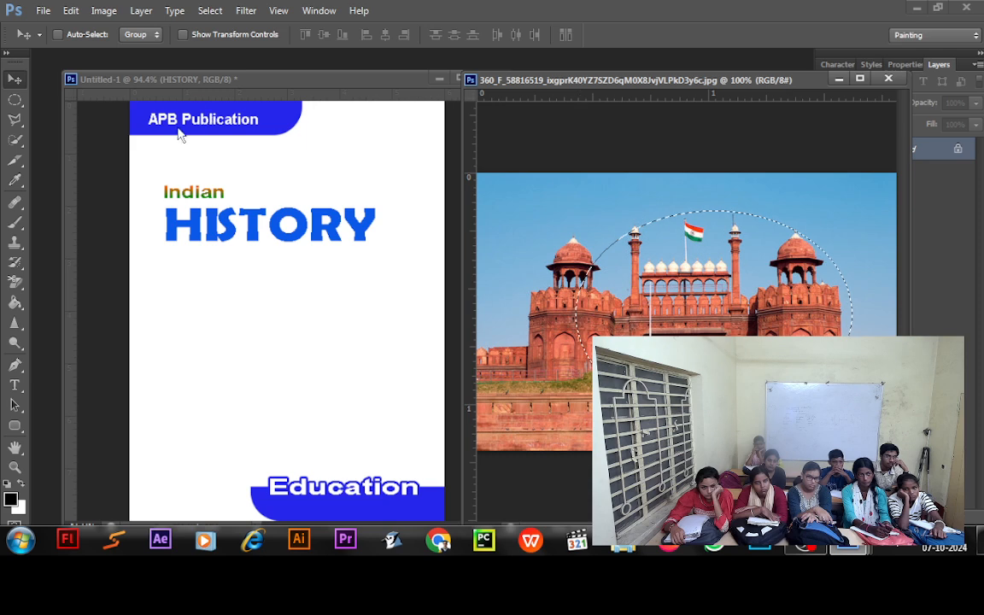
key(m)
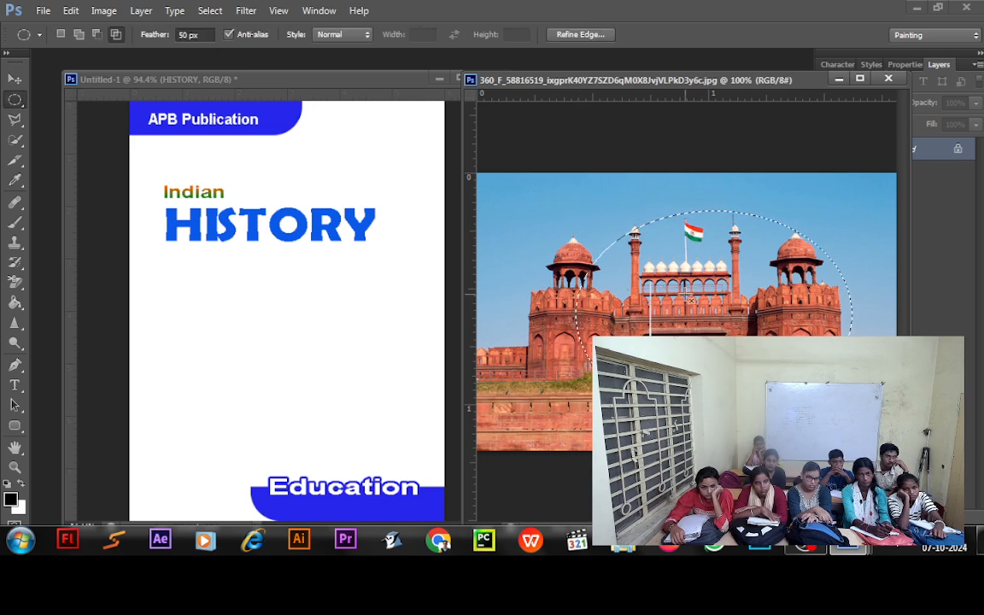
drag(687, 295, 694, 297)
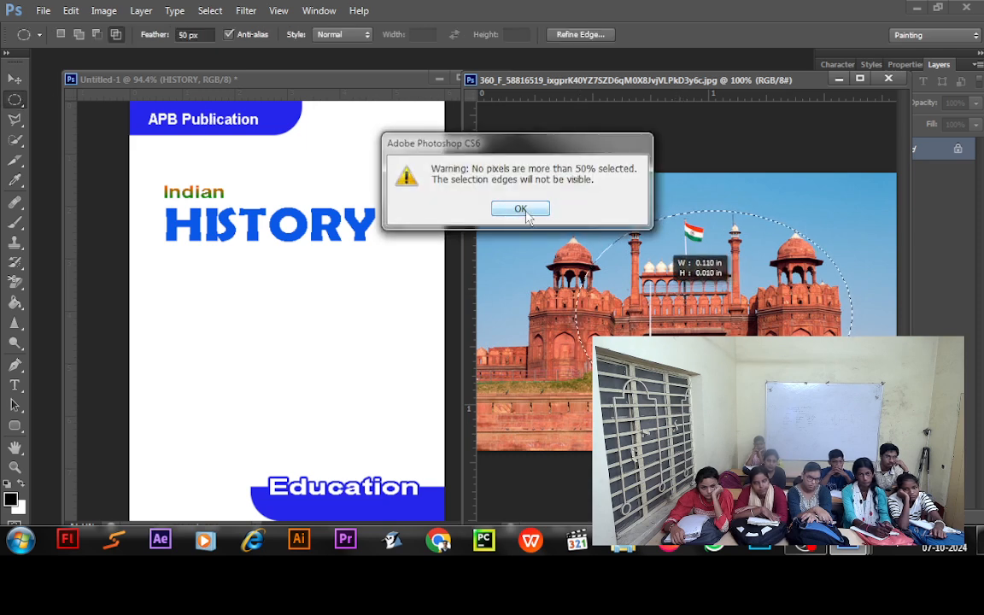
click(523, 211)
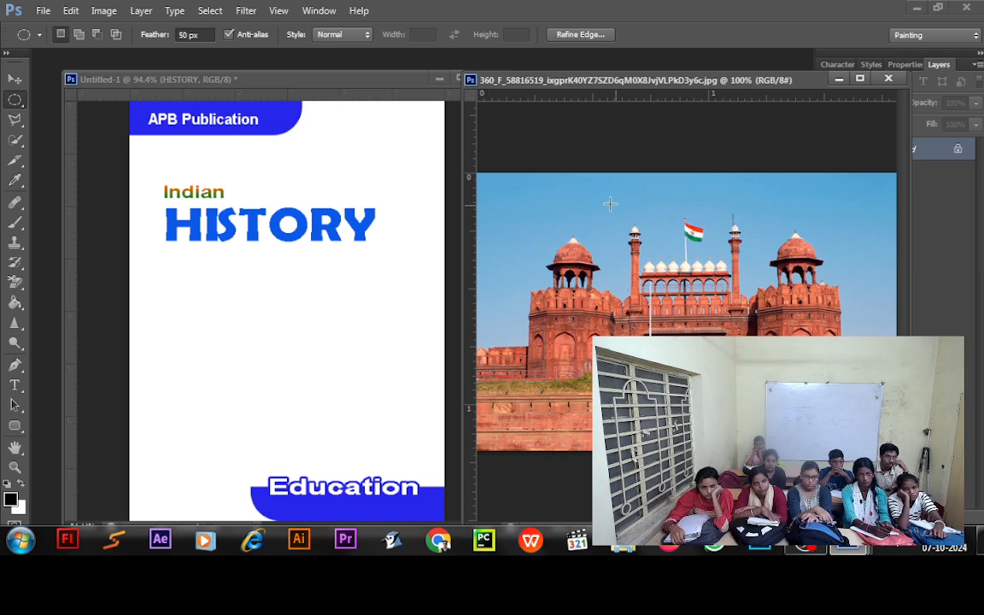
Set the elliptical marquee's feather to 60 px and draw a large oval selection around the Red Fort's central gateway and towers
click(187, 34)
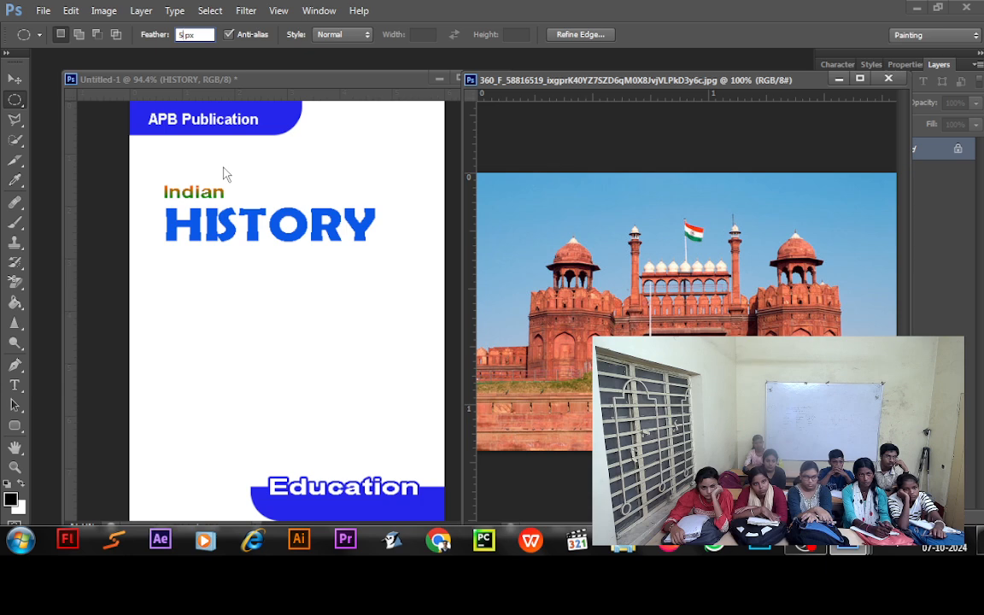
text(60)
key(Return)
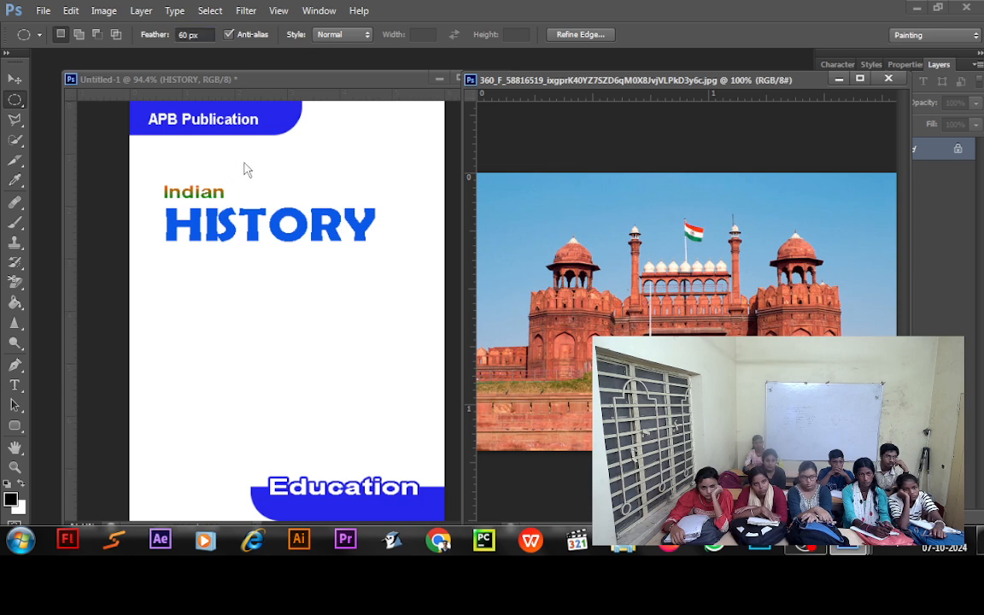
drag(549, 206, 816, 444)
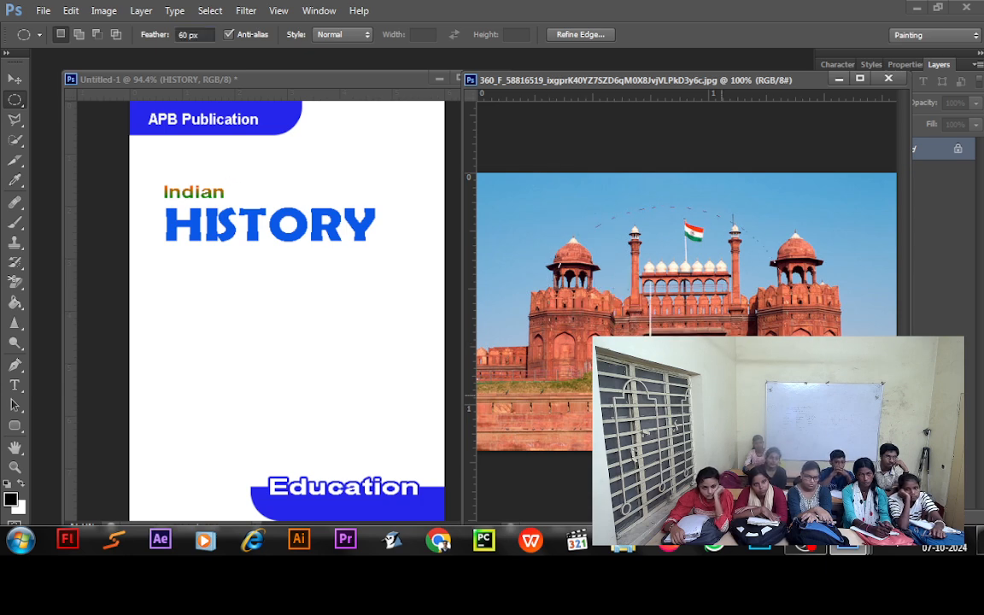
drag(715, 334, 688, 325)
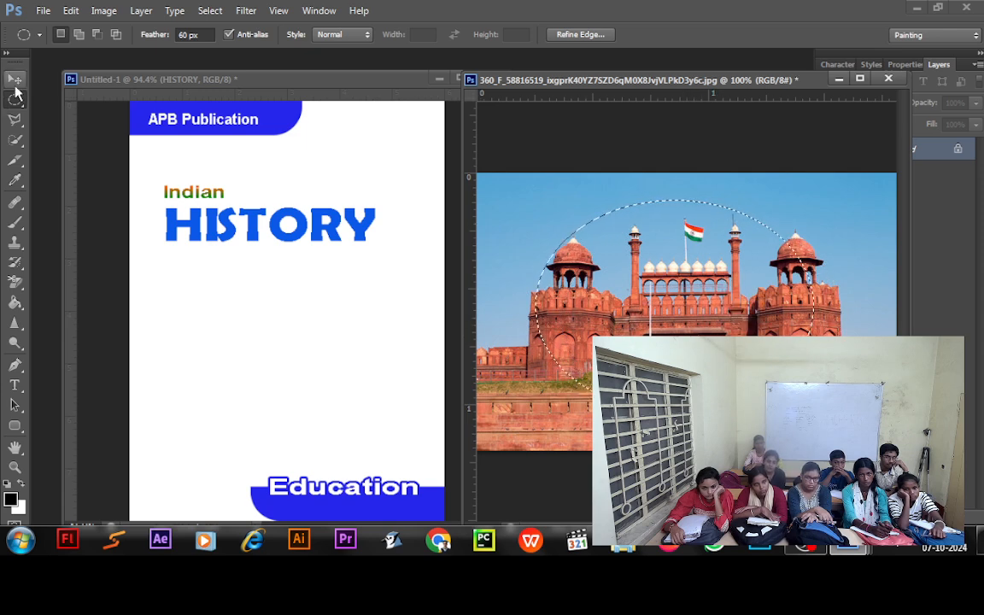
Copy the feathered Red Fort selection into the book cover document and place it over the cover's upper part
key(v)
drag(660, 289, 287, 331)
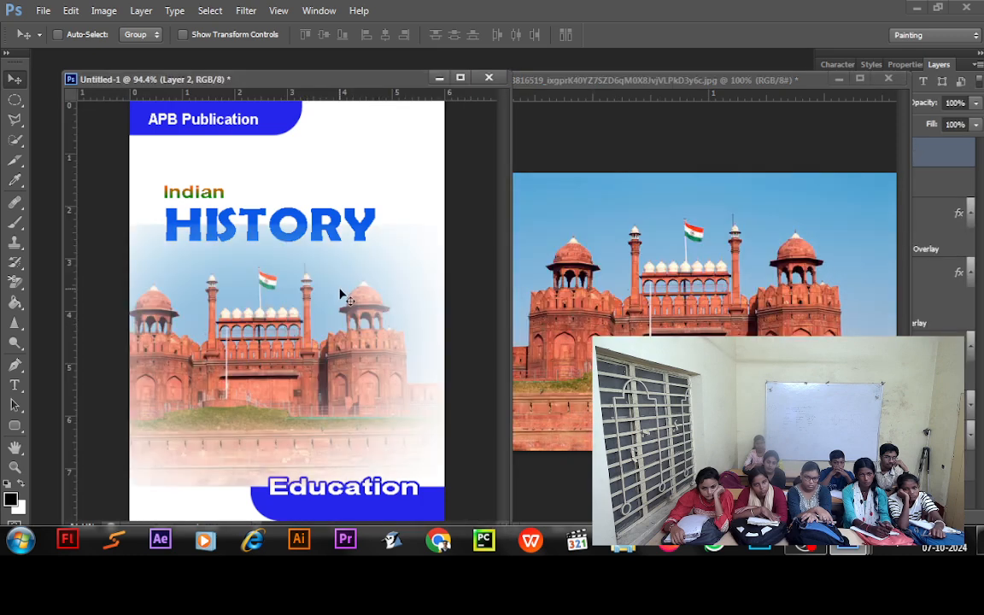
click(459, 81)
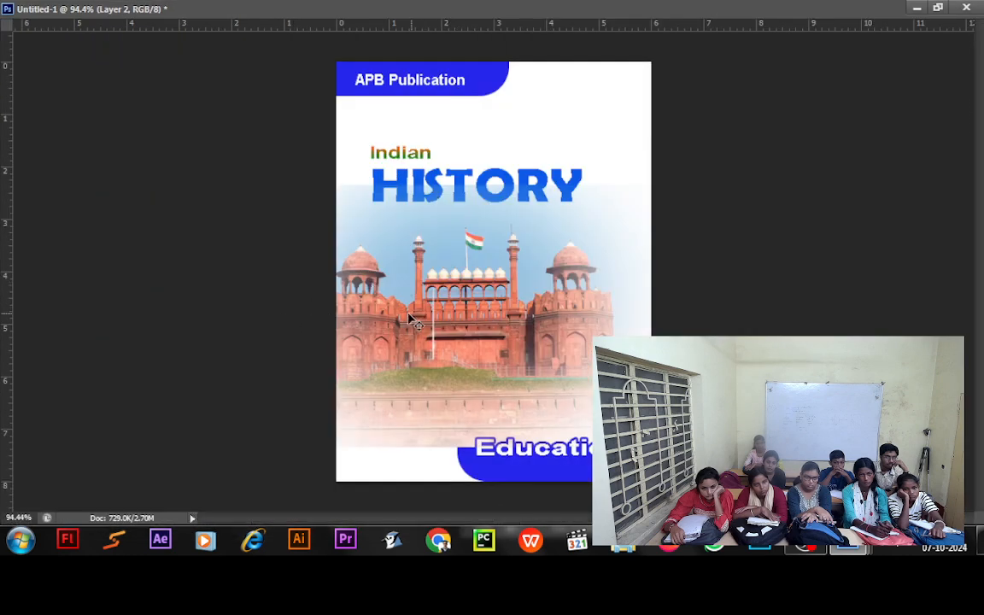
click(937, 8)
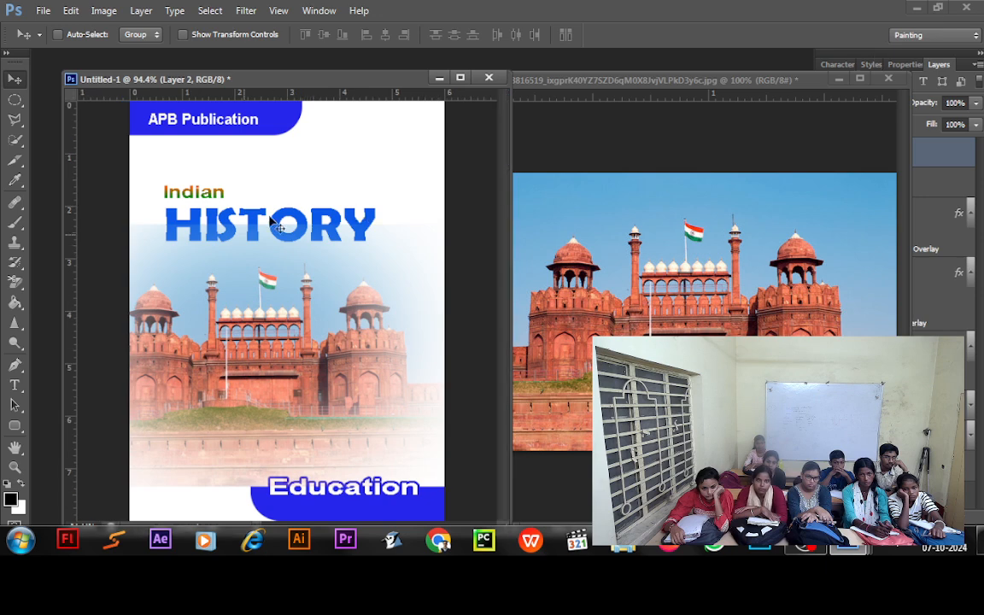
drag(241, 340, 248, 212)
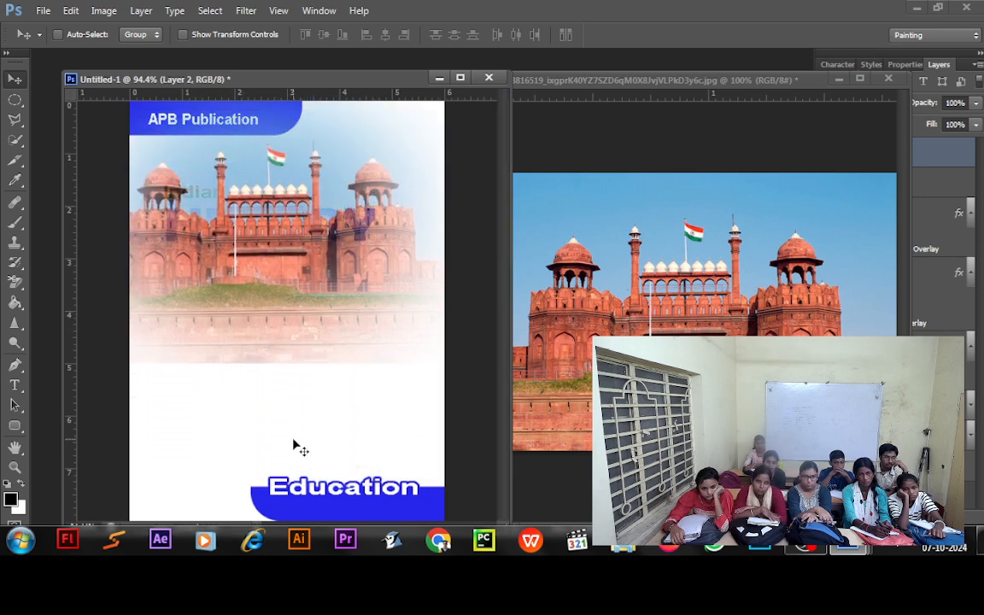
Enlarge the fort picture with Free Transform and reposition it so it spans the cover's width and reaches its bottom edge
key(ctrl+t)
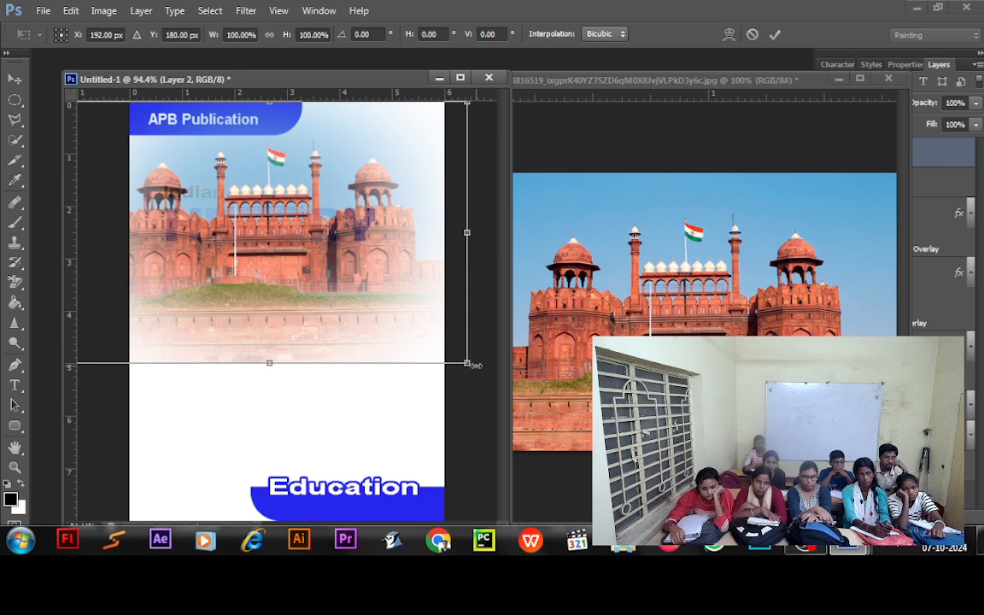
drag(466, 364, 497, 494)
drag(324, 361, 275, 390)
key(Return)
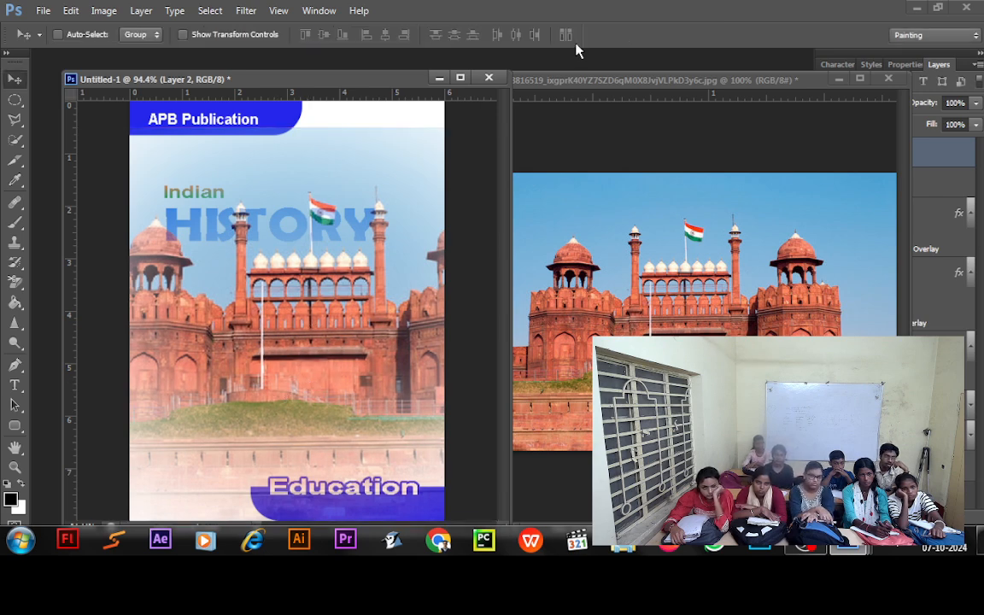
Close the Red Fort source image without saving it and move the cover's window toward the middle of the workspace
click(699, 83)
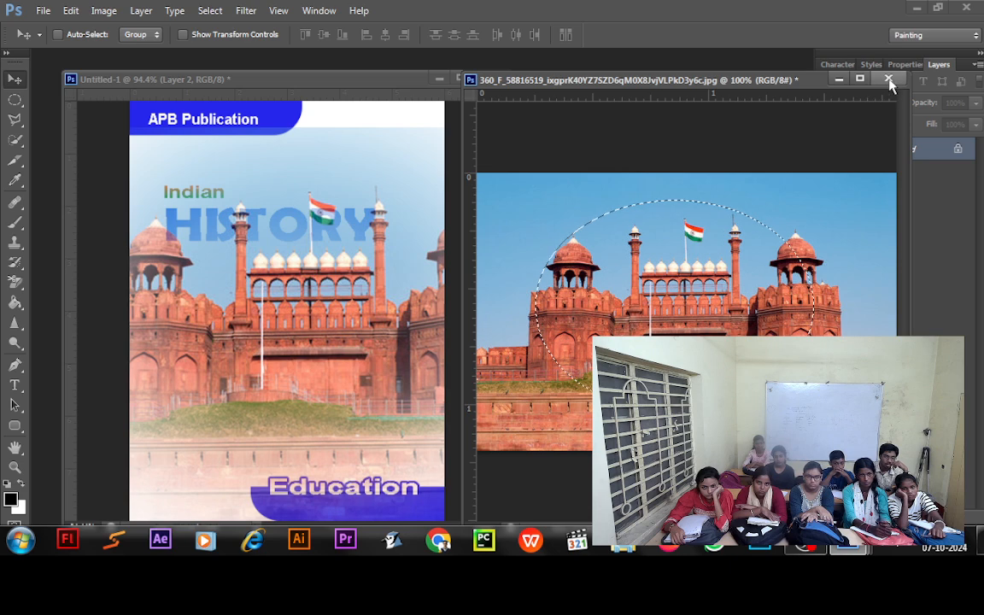
click(889, 78)
click(528, 217)
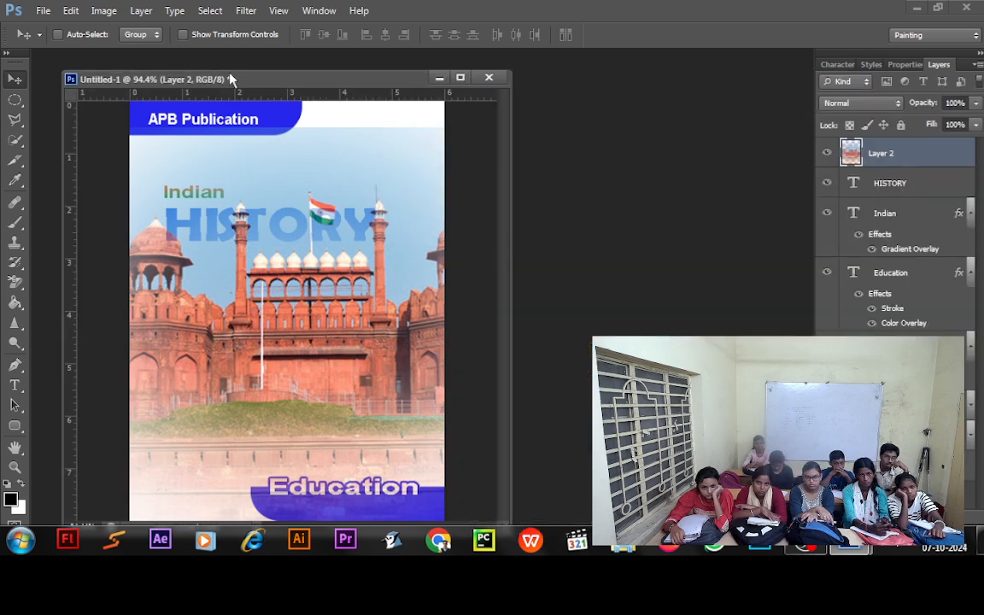
drag(224, 79, 282, 78)
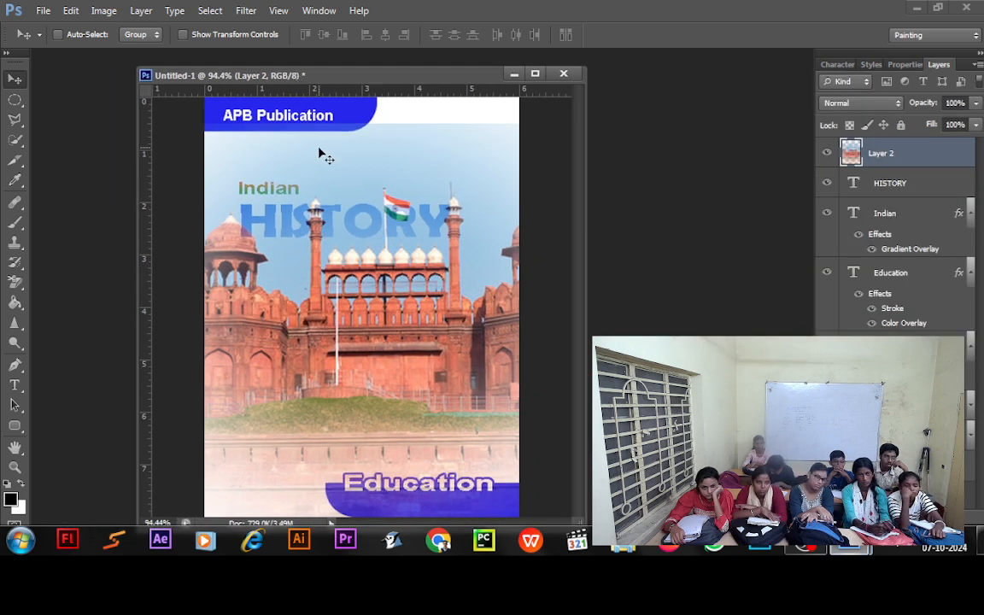
Stretch the fort picture's height to 106.67% so it extends up to the cover's top edge
key(ctrl+t)
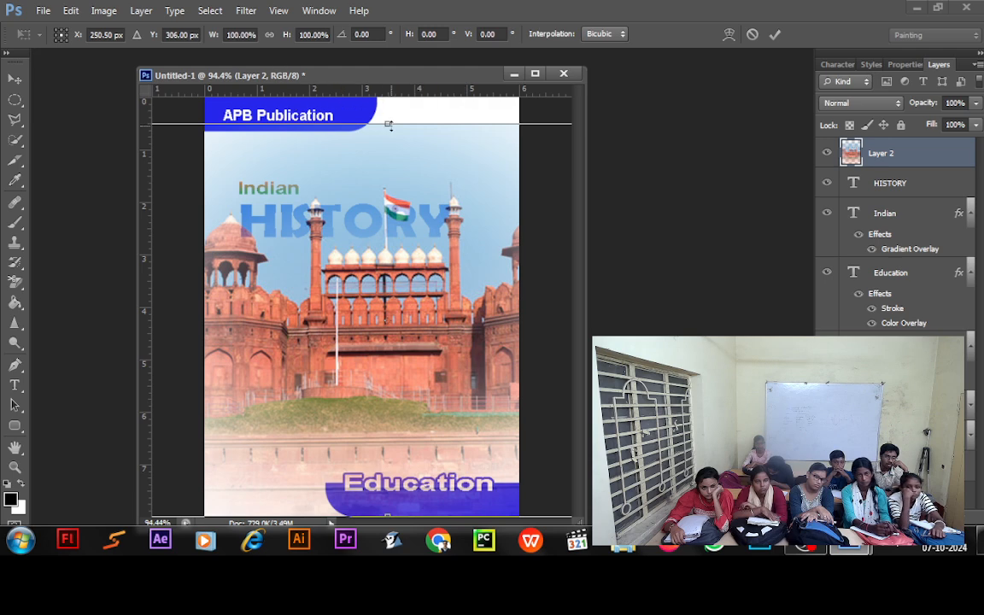
mouse_move(387, 124)
mouse_down()
mouse_move(380, 101)
mouse_move(390, 84)
mouse_move(386, 109)
mouse_up()
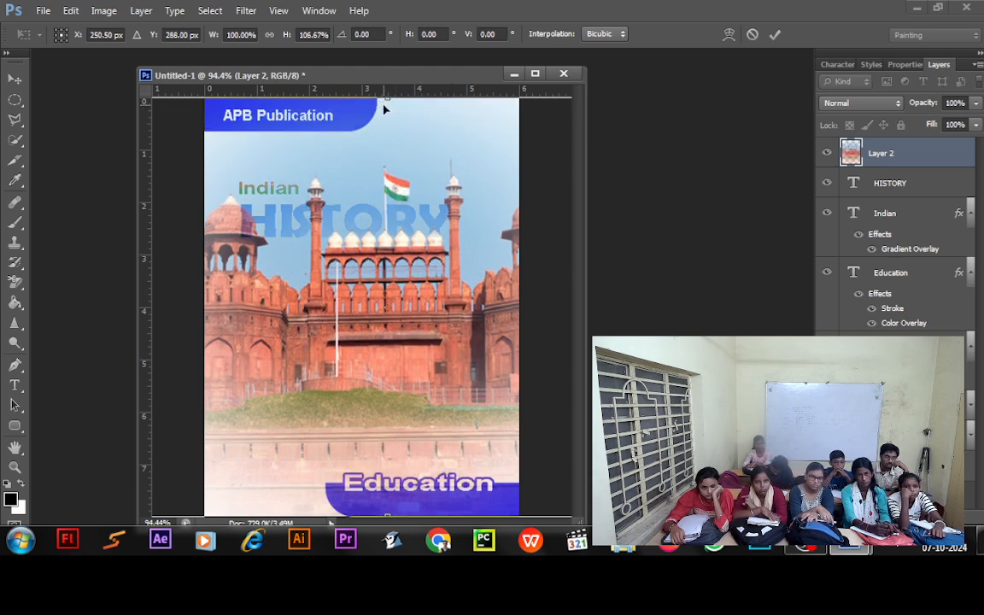
key(Return)
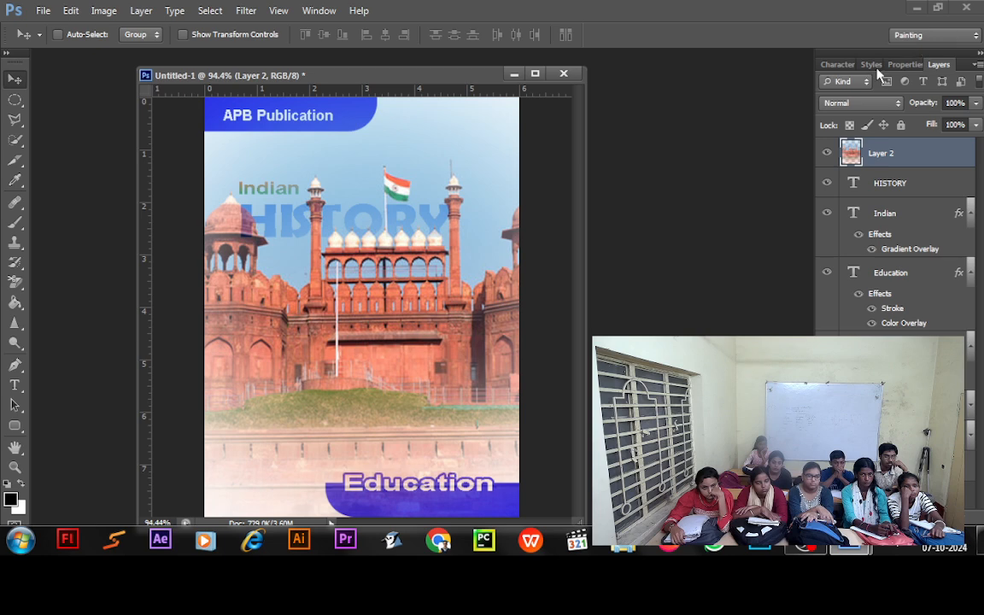
Move the HISTORY text layer above the fort picture layer
double_click(931, 187)
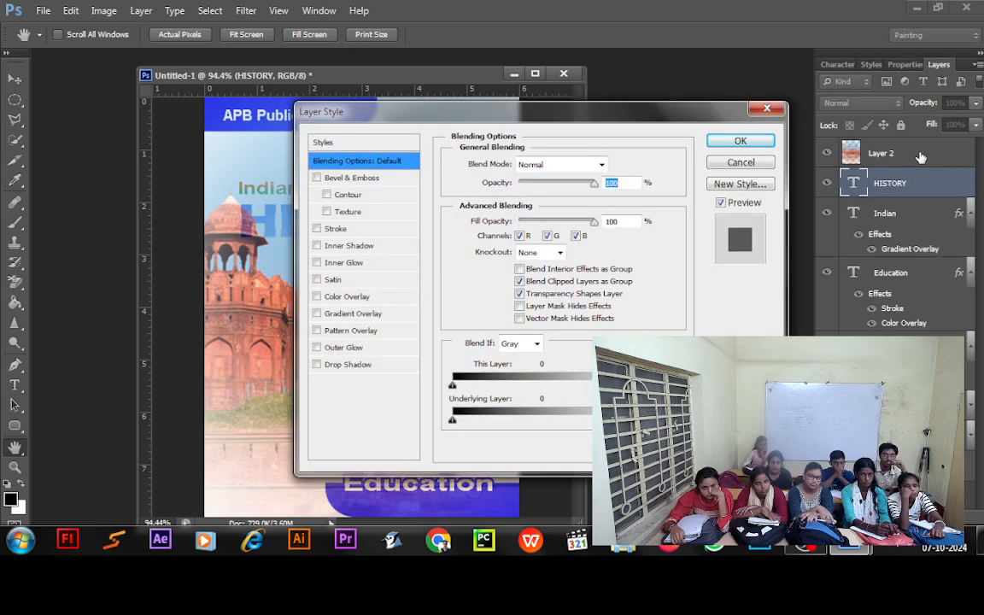
click(741, 162)
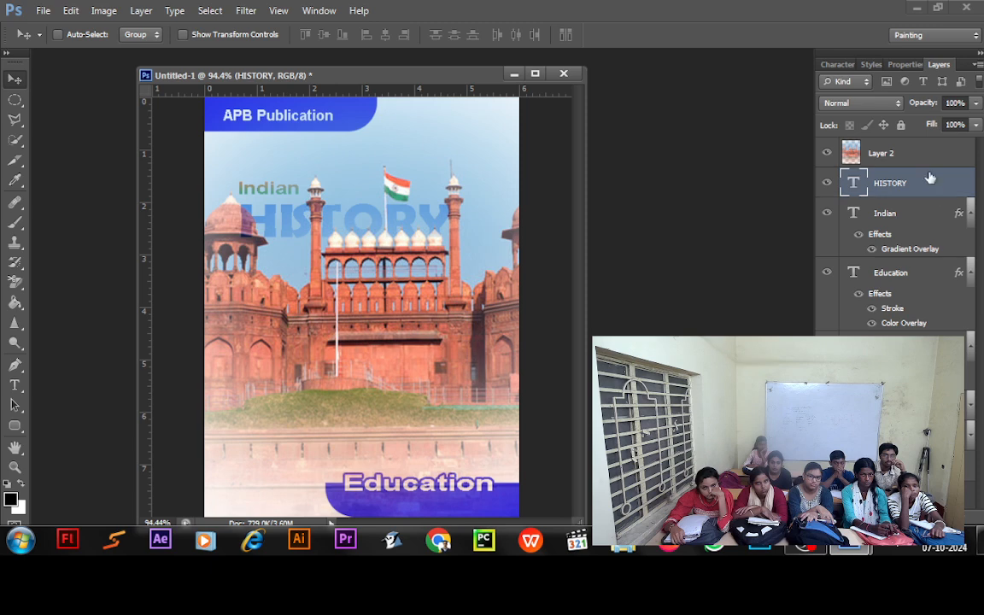
drag(938, 188, 920, 148)
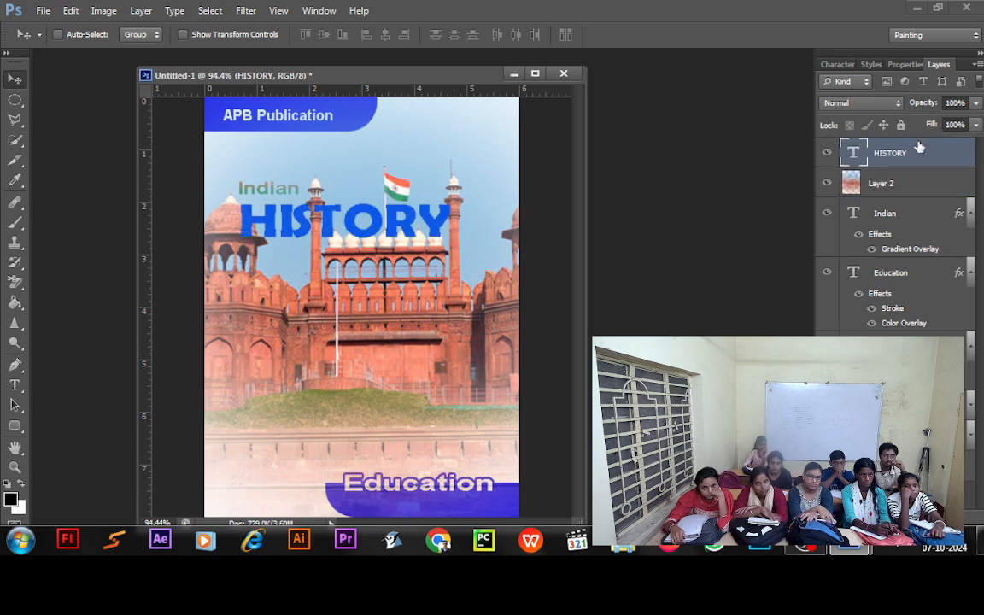
Collapse the Indian text layer's effects list and move that layer above the fort picture layer
click(946, 216)
click(971, 214)
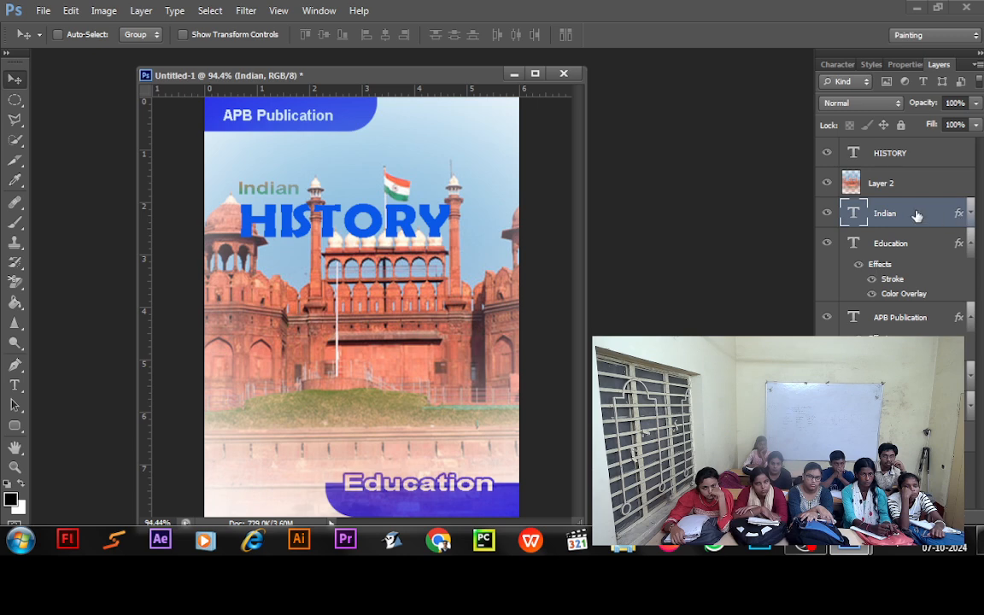
drag(918, 212, 916, 171)
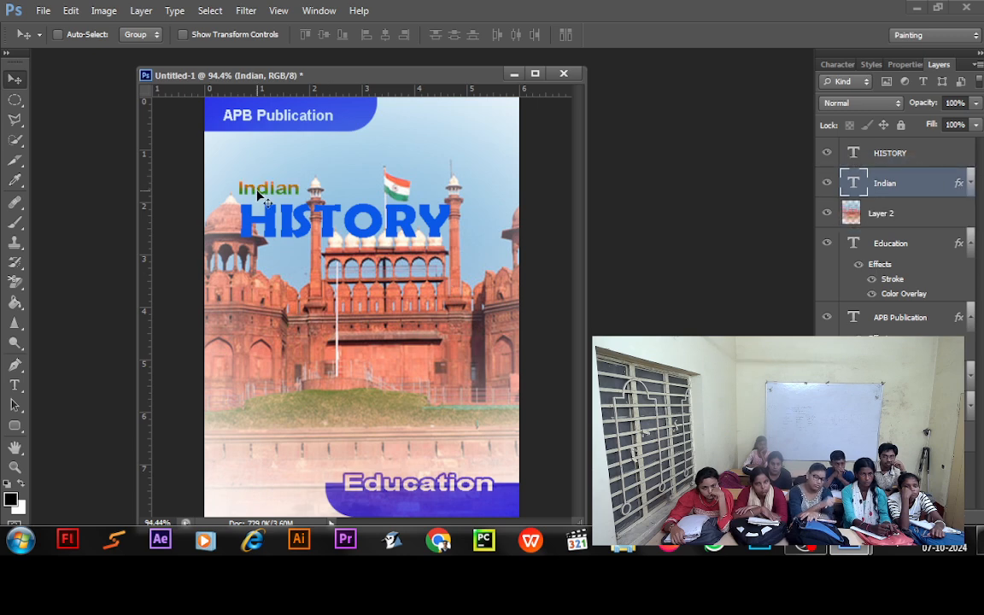
Move the Indian and HISTORY titles straight down to the lower part of the cover, just above the Education footer
drag(260, 195, 260, 393)
click(891, 155)
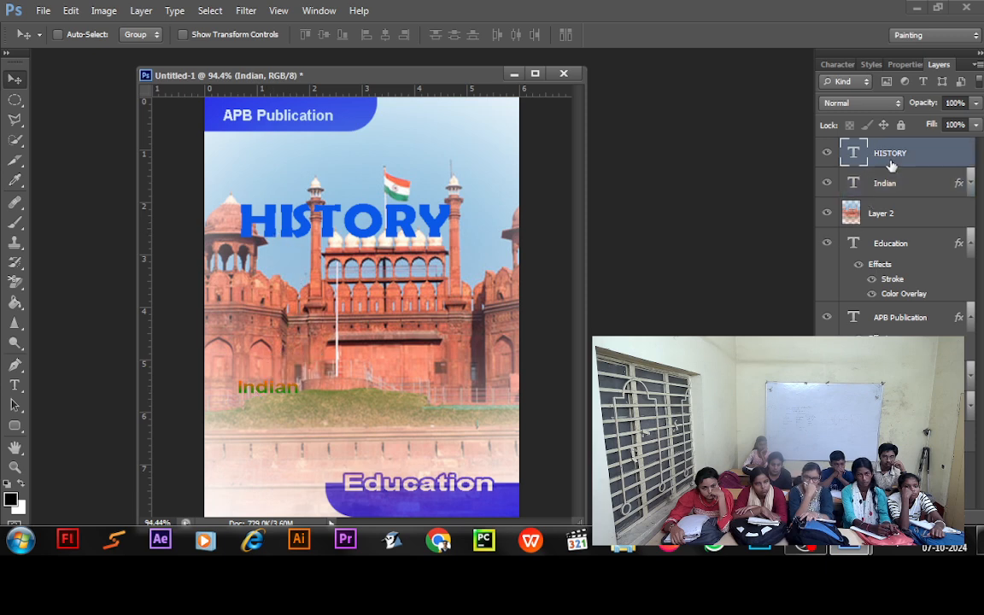
drag(274, 226, 274, 423)
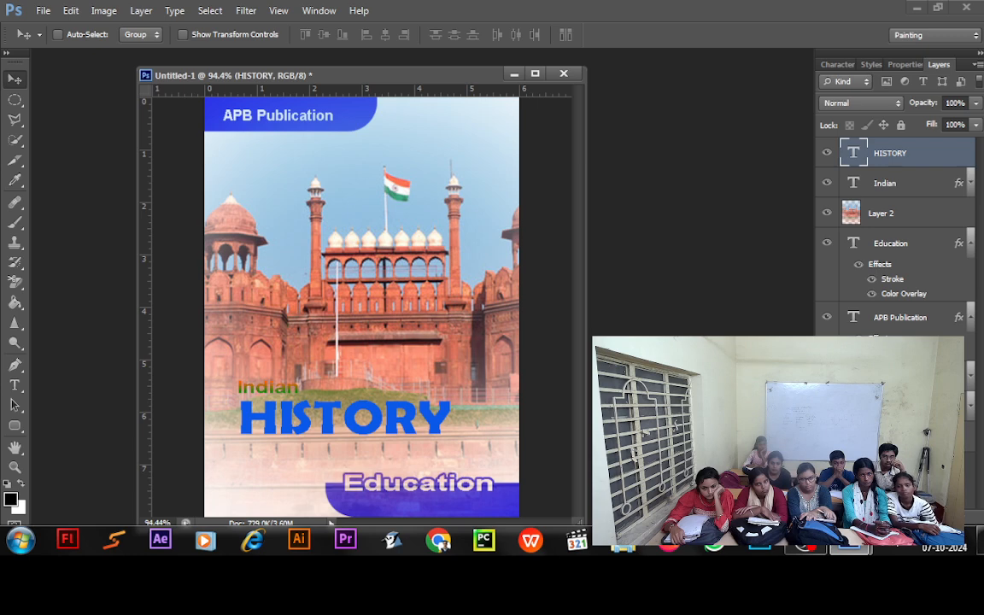
Move the Education text layer to the top of the layer stack and close the cover document without saving it
click(971, 246)
drag(908, 250, 895, 148)
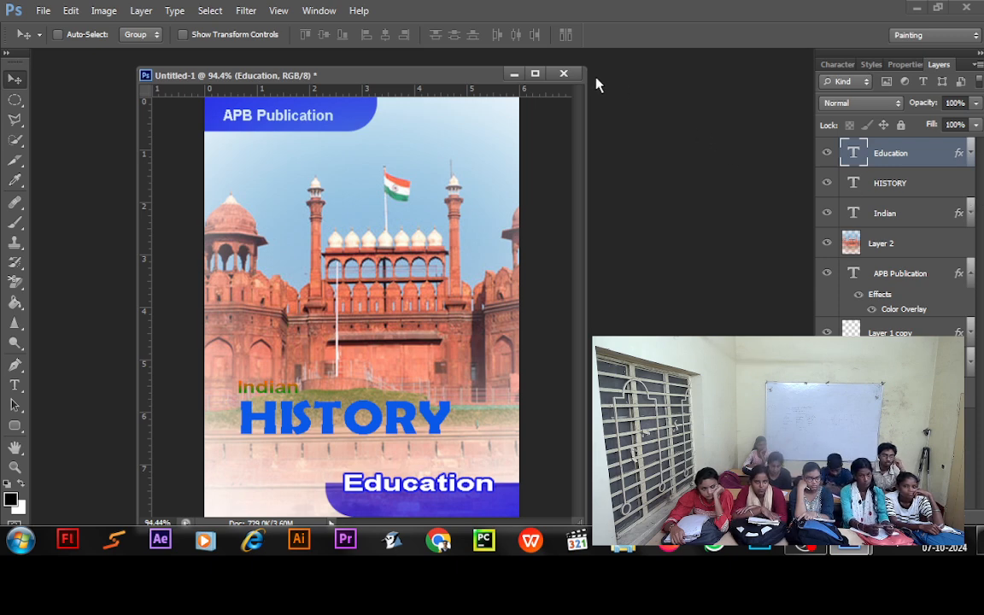
click(570, 72)
click(520, 211)
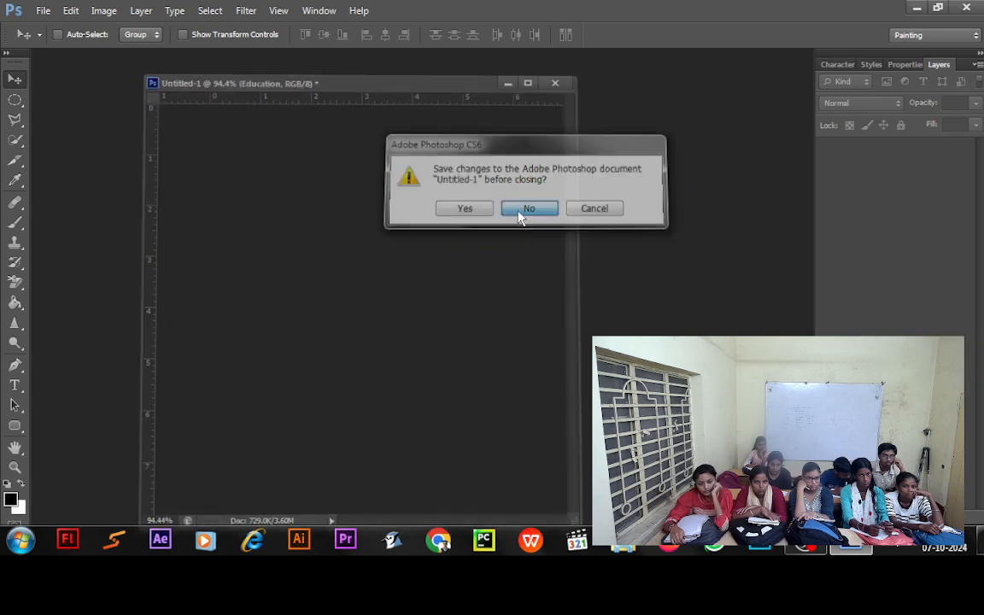
Create a 6 by 8 inch, 72 pixels/inch RGB document with a white background and add an empty layer
click(42, 10)
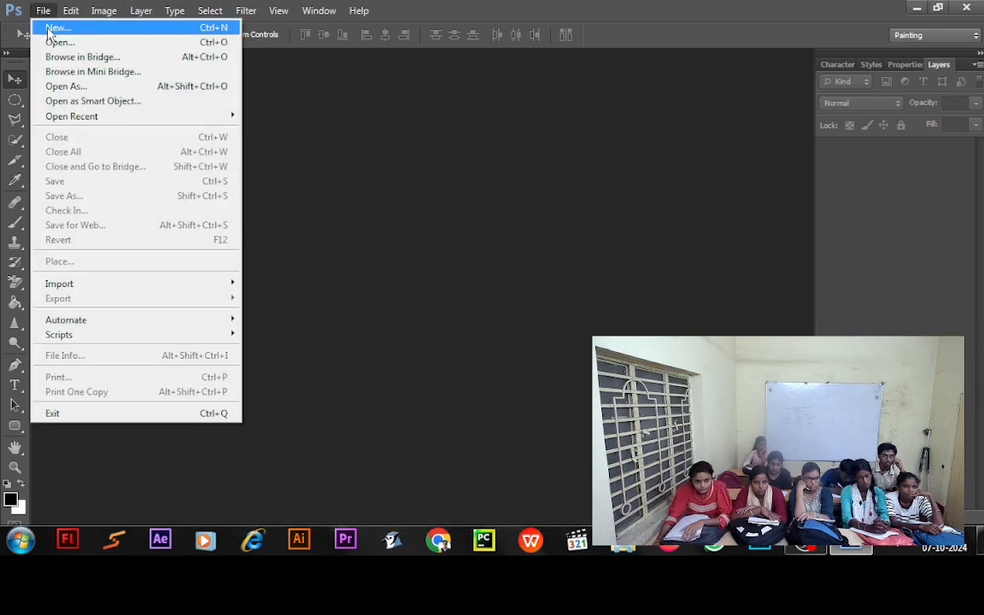
click(53, 28)
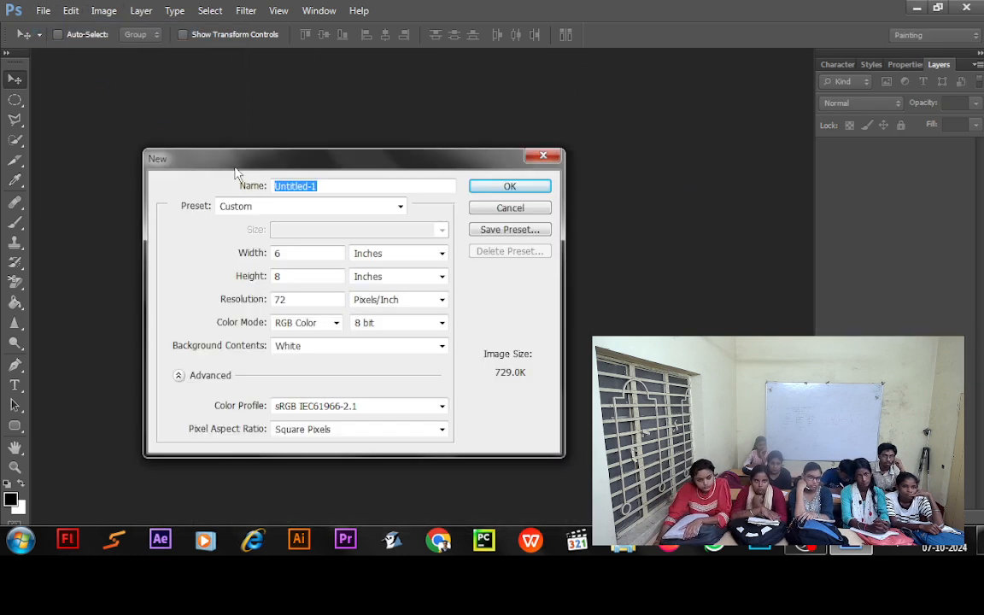
click(522, 187)
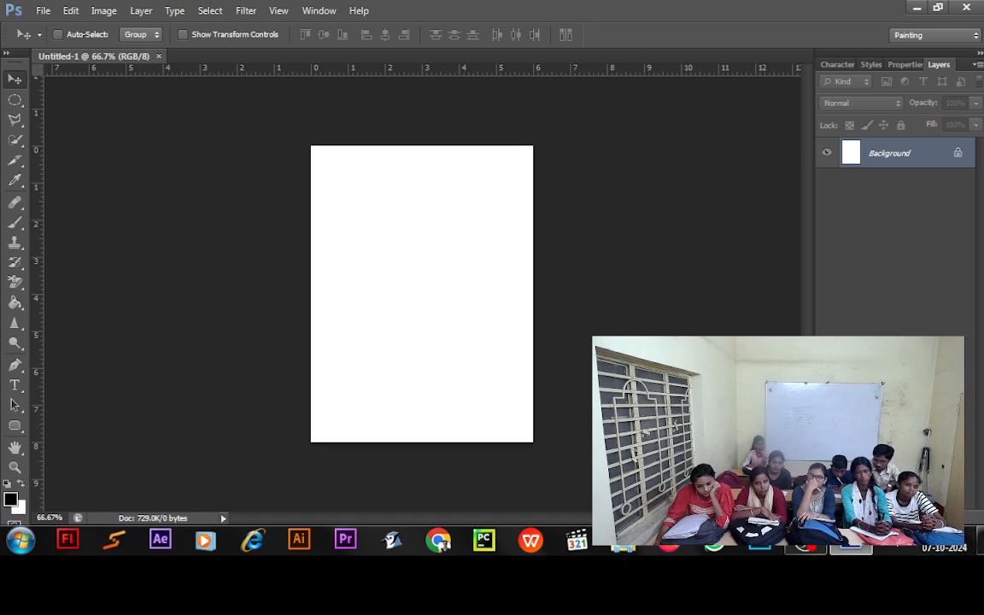
key(ctrl+shift+alt+n)
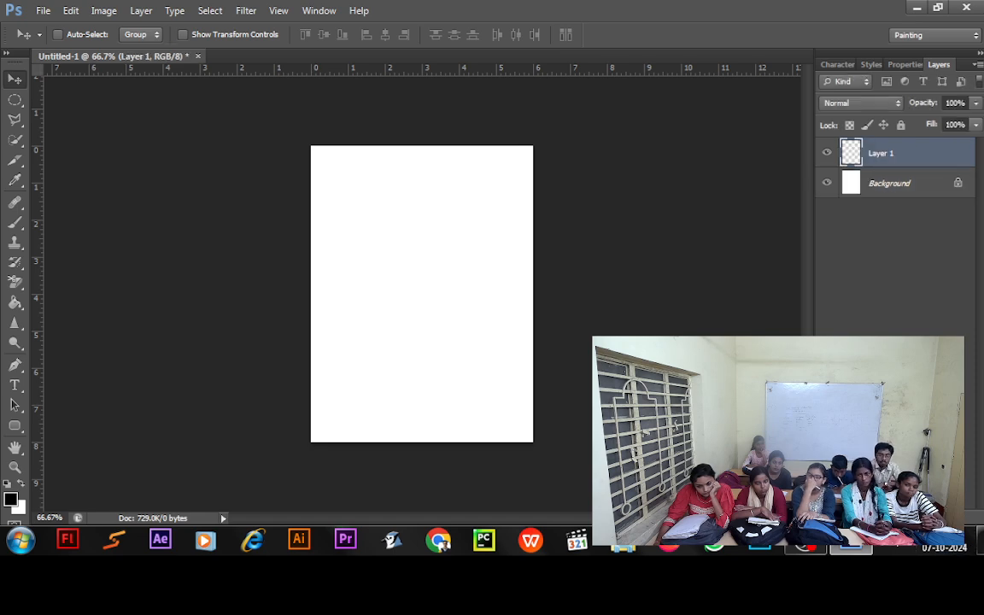
Try black rounded rectangles with a 40 px corner radius on the empty layer, undoing each one
click(14, 426)
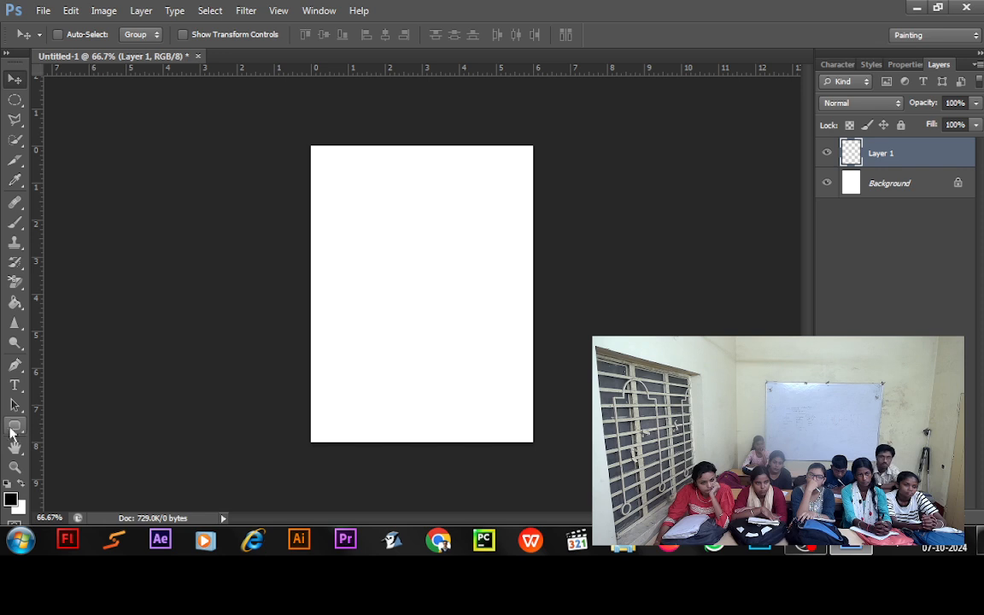
click(29, 426)
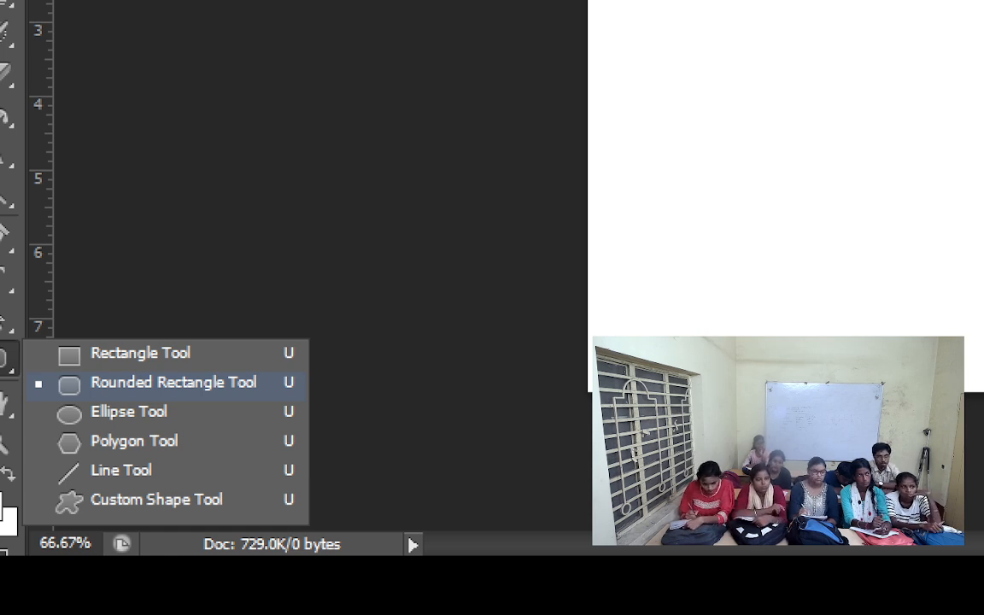
key(Escape)
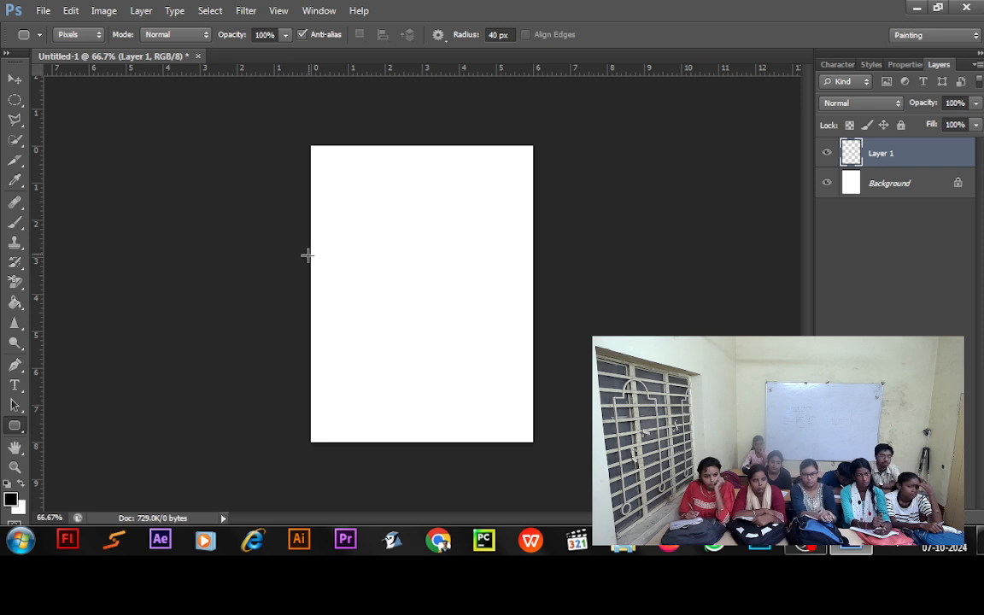
drag(321, 228, 420, 249)
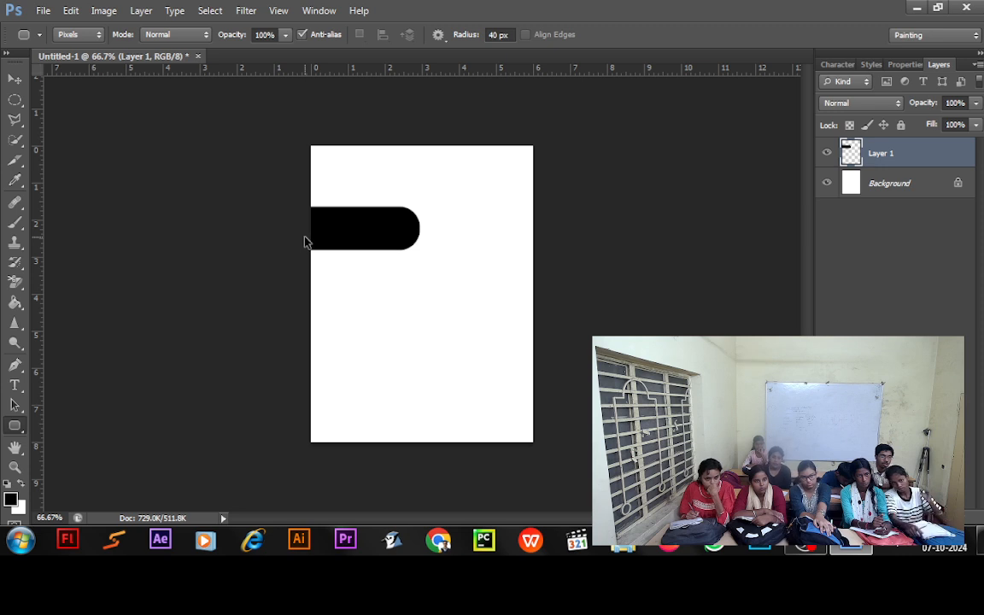
key(ctrl+z)
drag(382, 244, 436, 268)
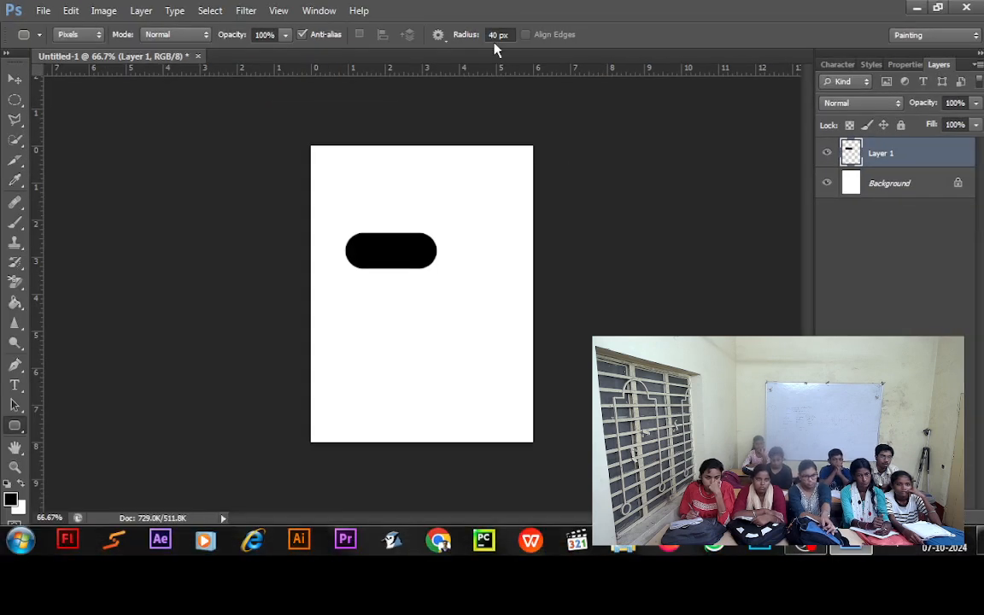
key(ctrl+z)
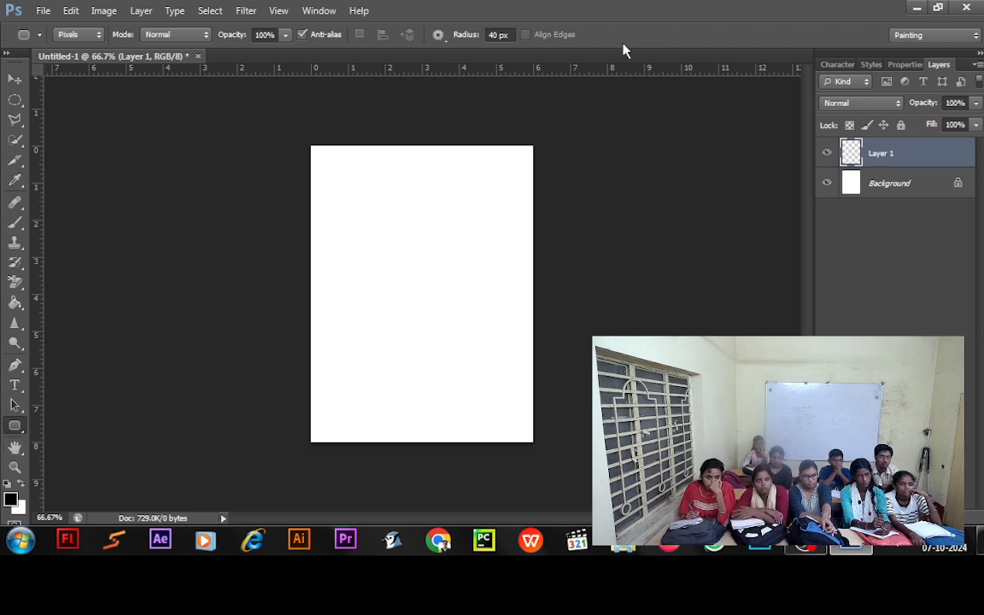
Set the rounded rectangle radius to 10 px, try a small shape on the page and undo it
click(504, 34)
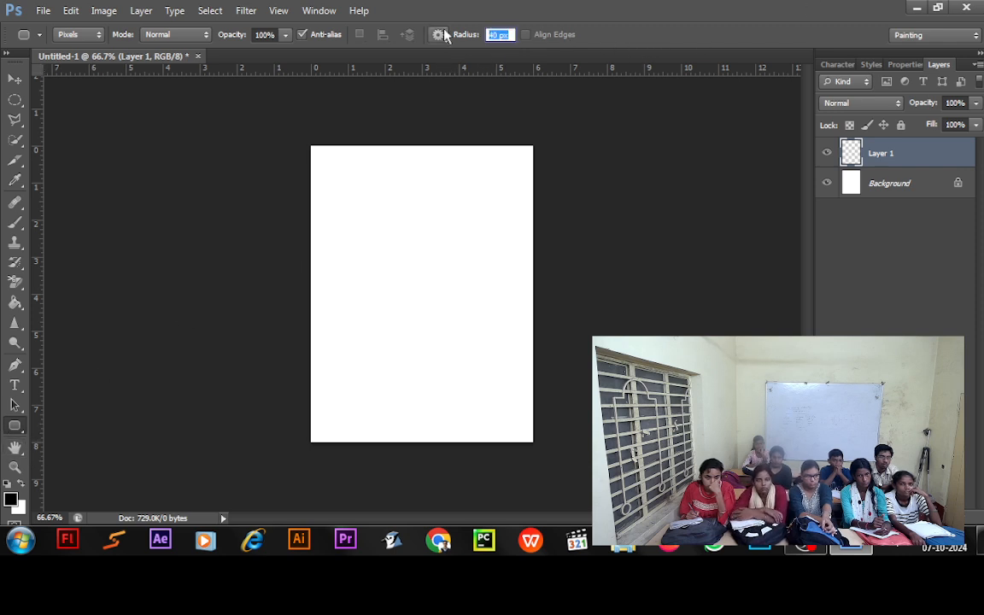
text(10)
key(Return)
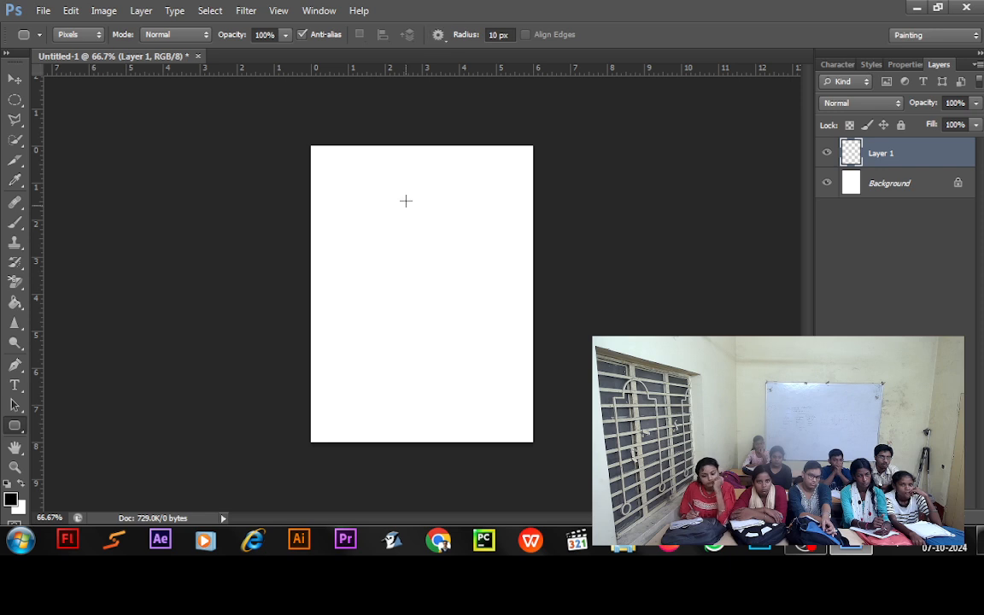
mouse_move(340, 230)
mouse_down()
mouse_move(404, 250)
mouse_move(382, 237)
mouse_move(352, 243)
mouse_up()
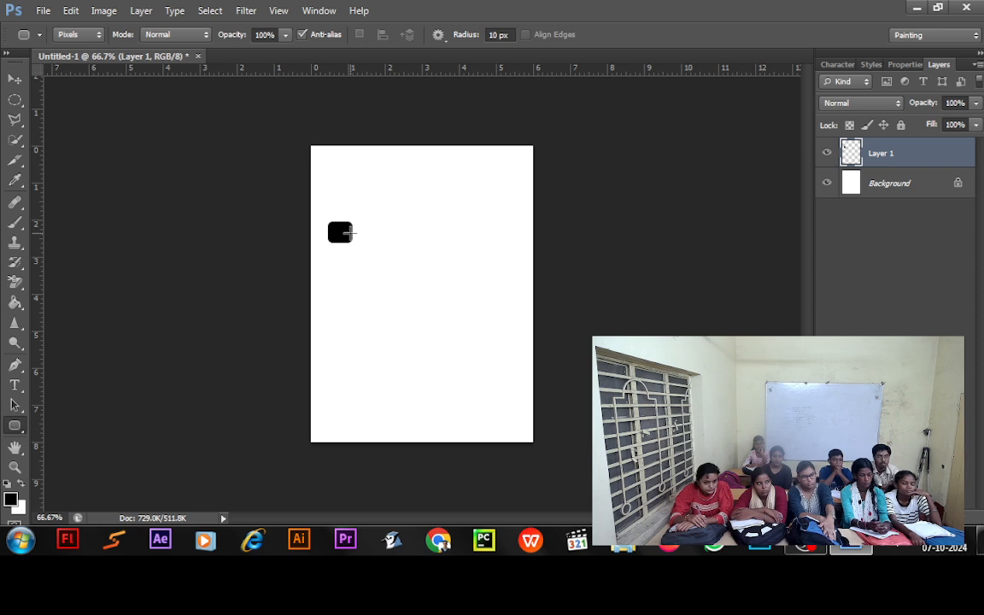
key(ctrl+z)
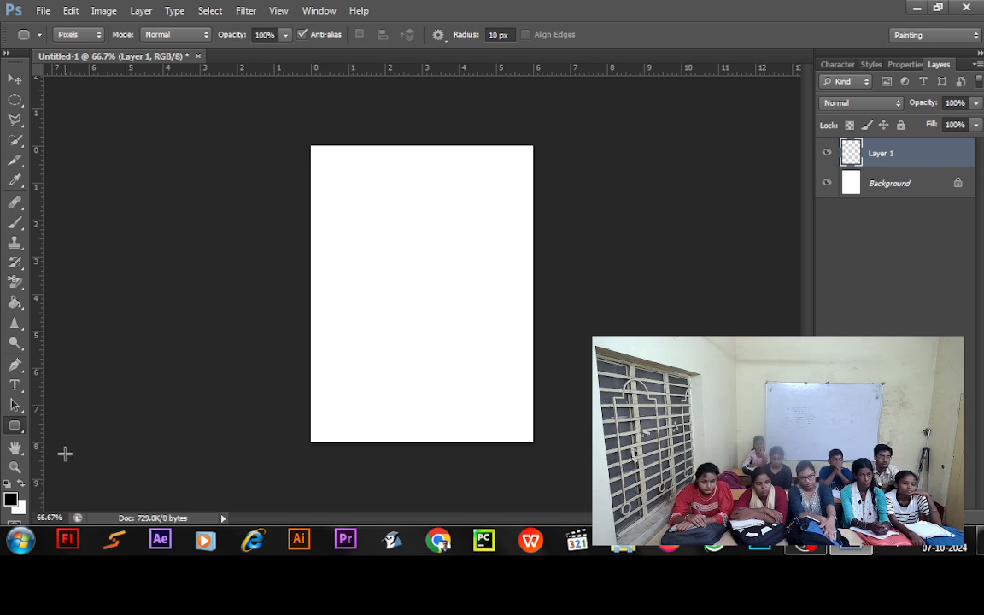
Draw a black rectangle about 1 inch wide near the page's middle with the Rectangle tool and shift it slightly left
right_click(25, 439)
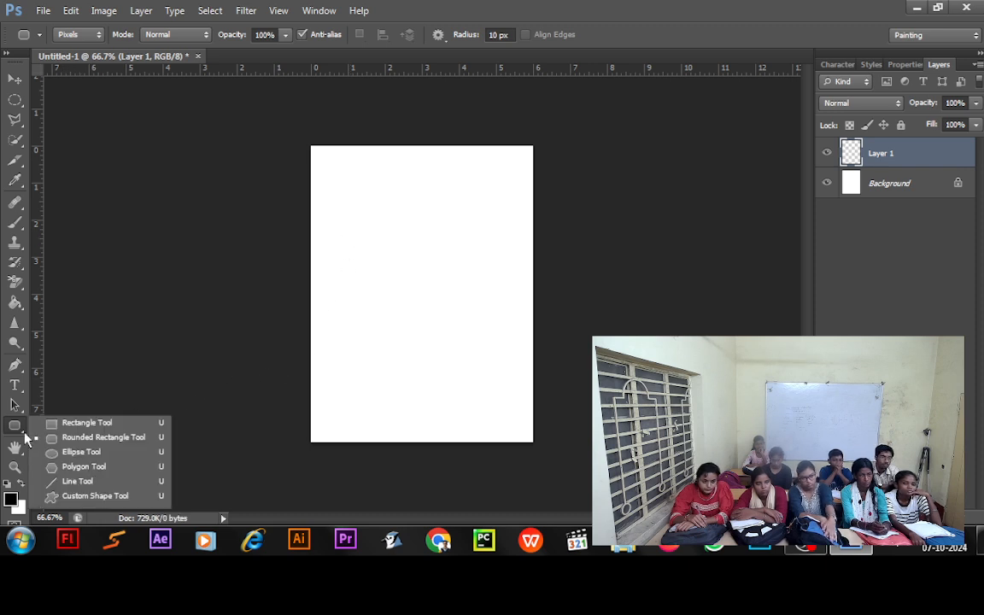
click(74, 423)
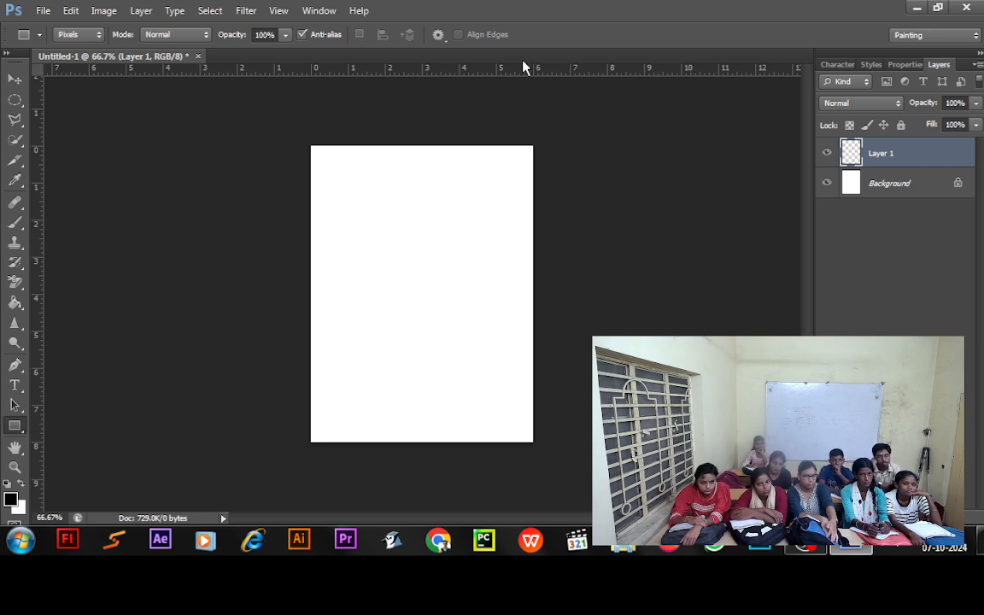
drag(390, 247, 430, 274)
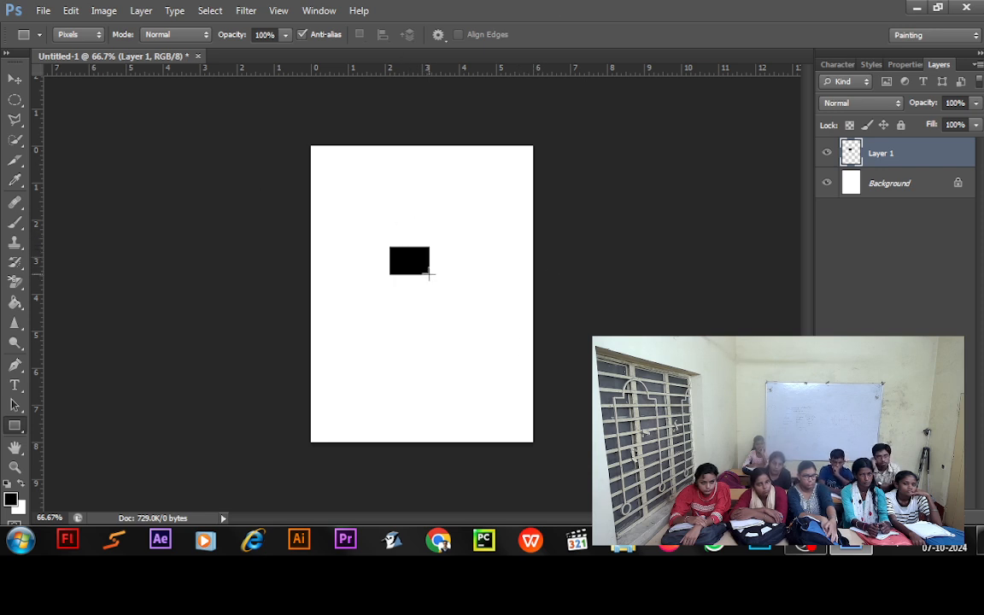
click(12, 79)
drag(417, 263, 401, 263)
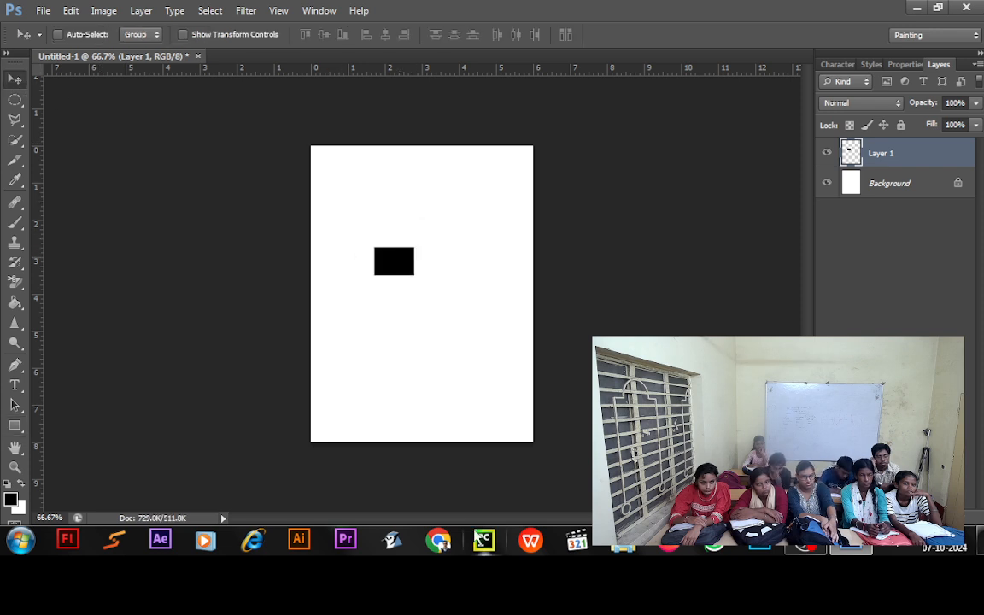
Free Transform the black rectangle to 282.81% width and 254.22% height, rotated 1.03 degrees
key(ctrl+t)
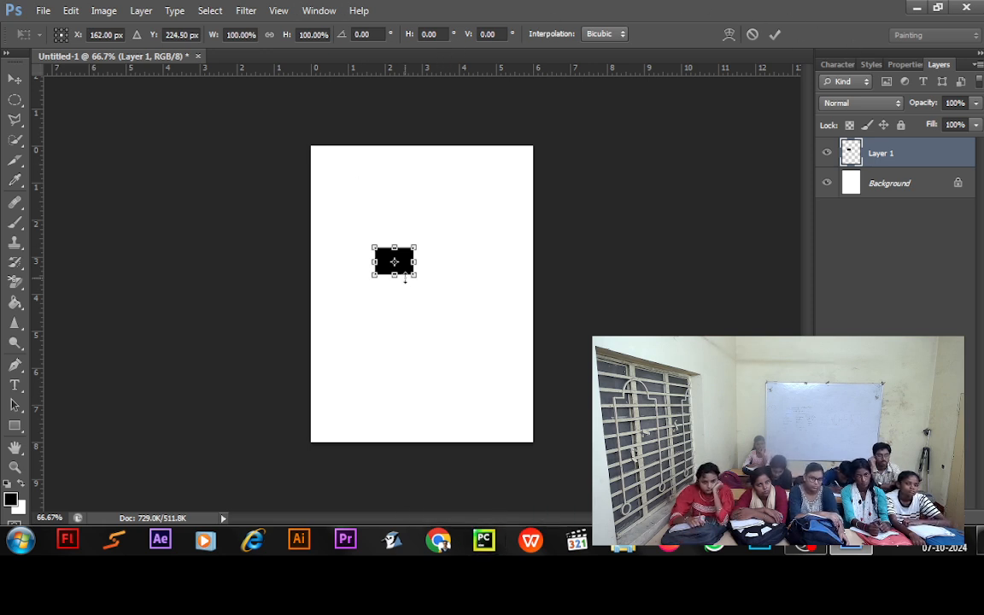
drag(419, 275, 478, 306)
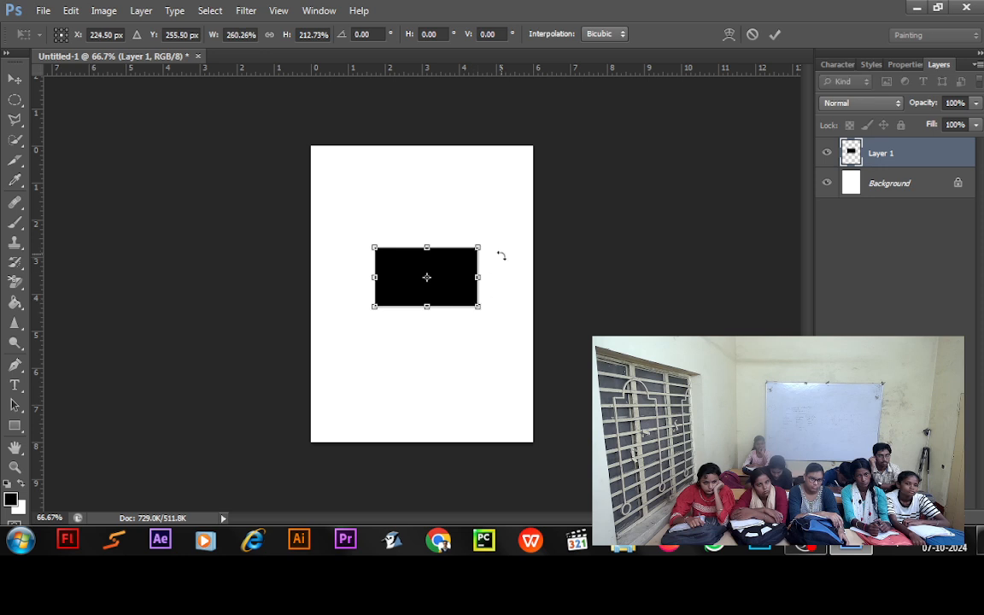
mouse_move(499, 246)
mouse_down()
mouse_move(468, 224)
mouse_move(496, 264)
mouse_move(492, 253)
mouse_up()
right_click(453, 278)
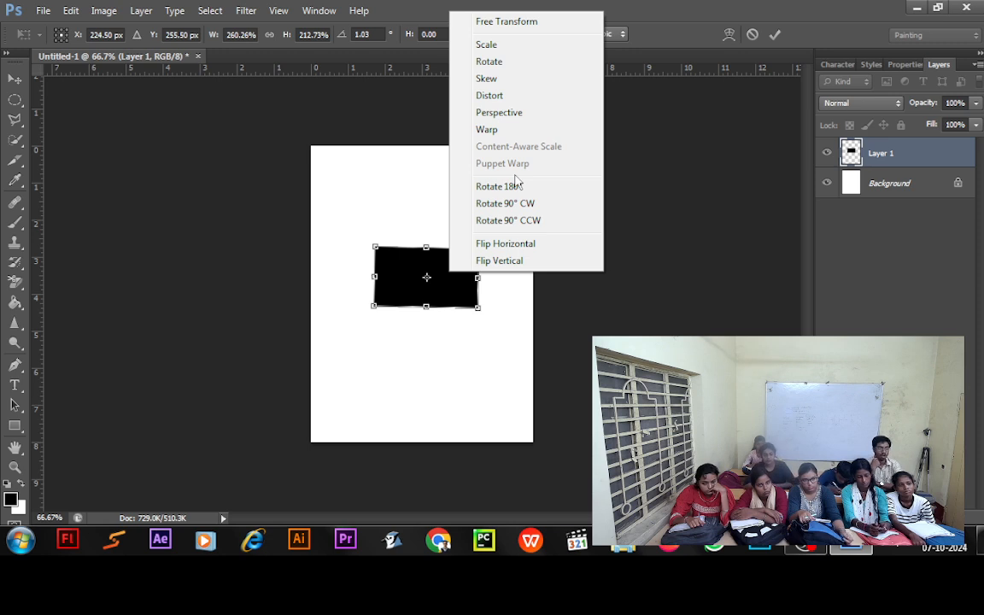
key(Escape)
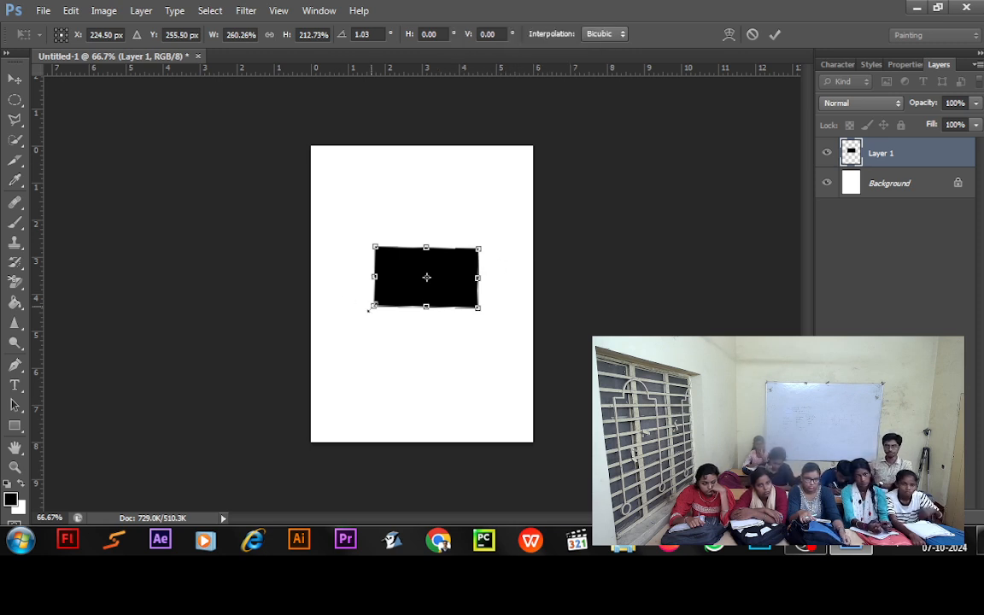
mouse_move(369, 310)
mouse_down()
mouse_move(402, 288)
mouse_move(365, 318)
mouse_up()
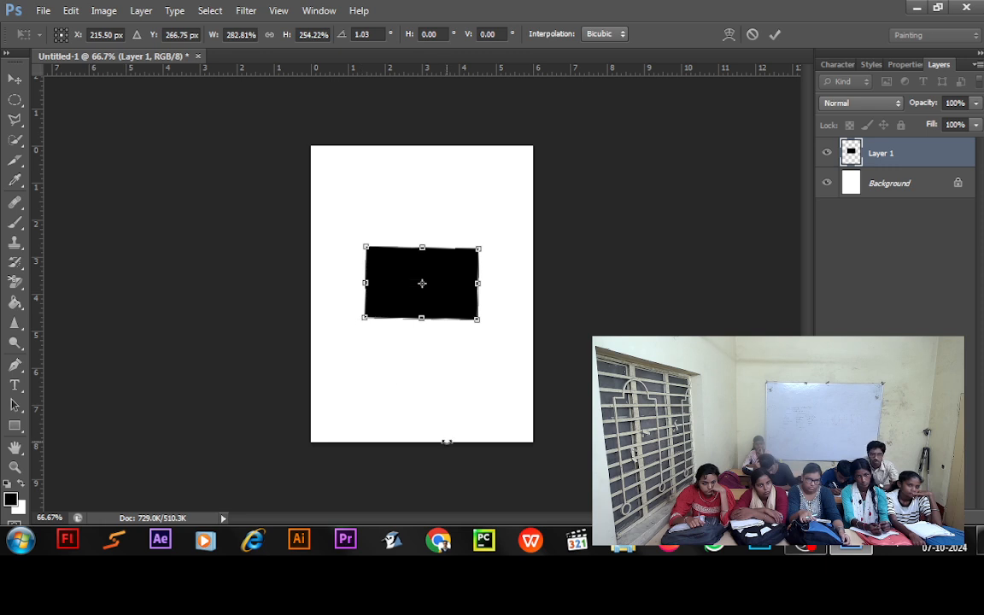
key(Return)
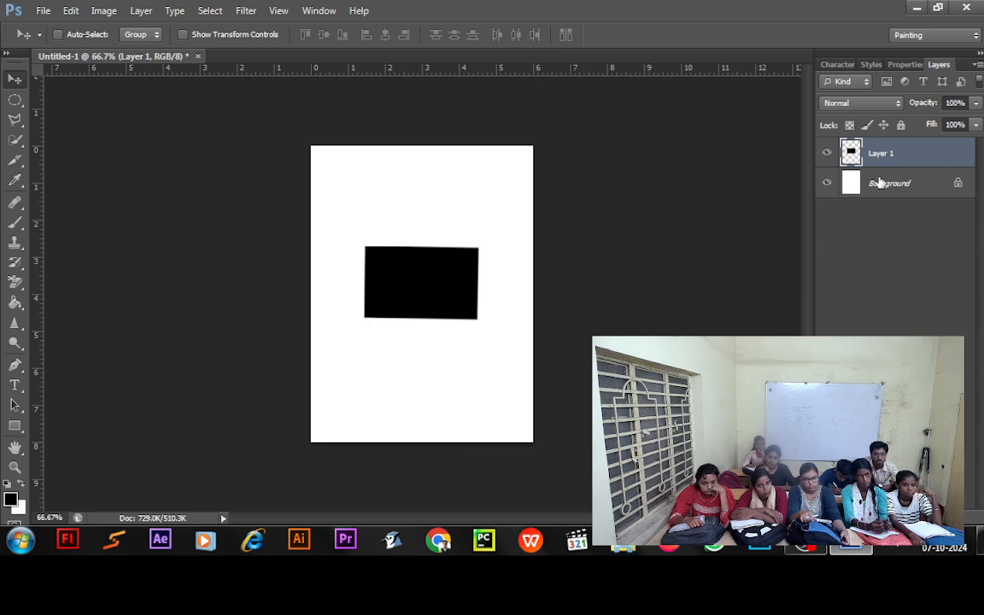
Add a Stroke layer style to the rotated black rectangle and set its colour to teal 008286
double_click(925, 152)
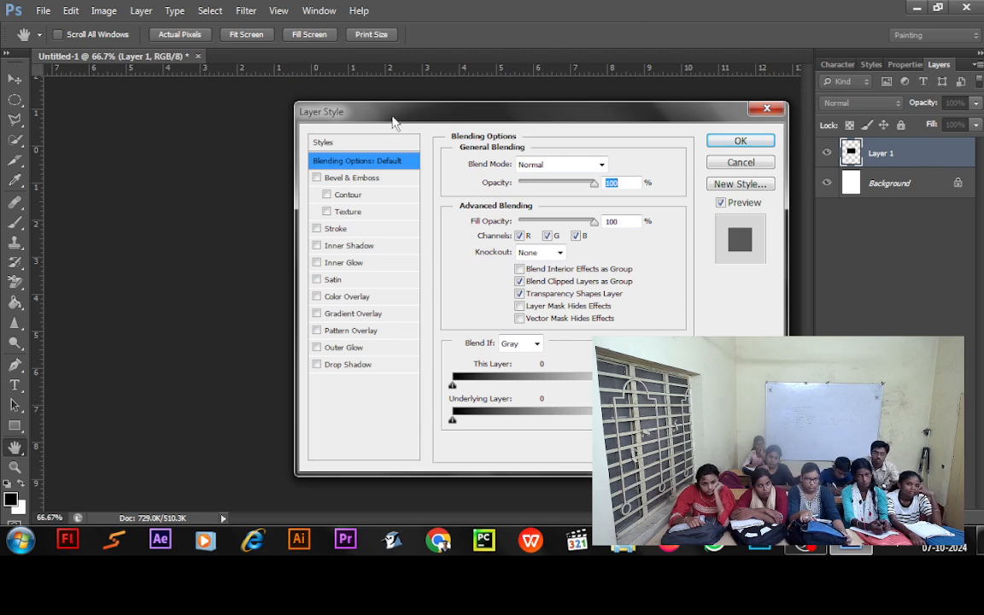
drag(353, 110, 596, 35)
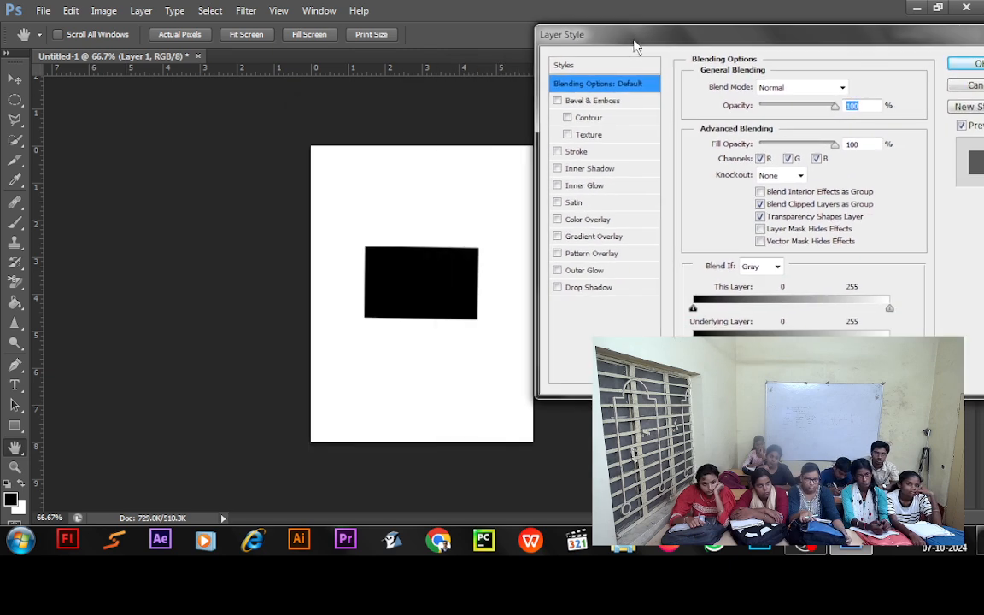
click(580, 153)
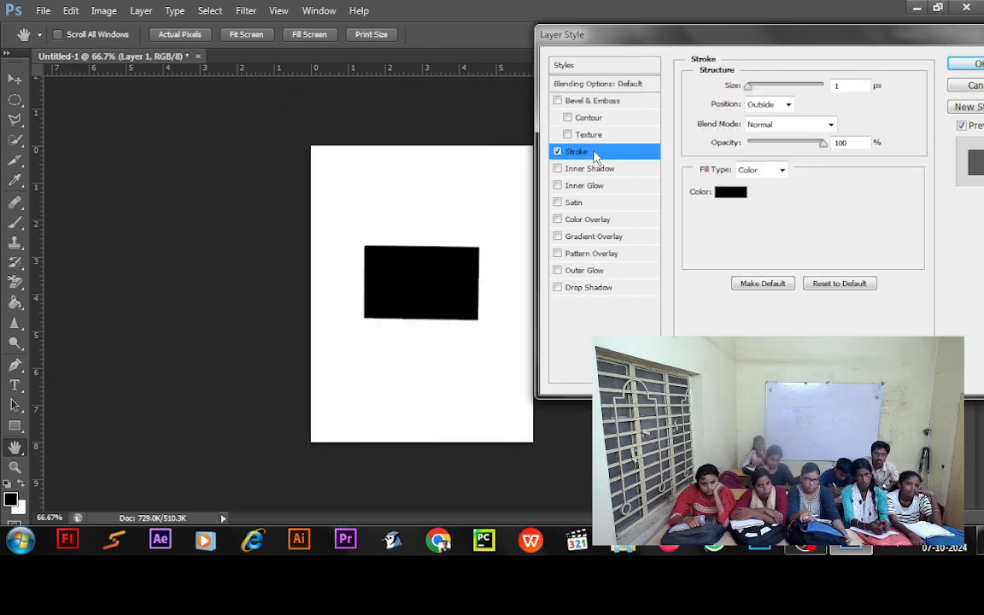
click(729, 196)
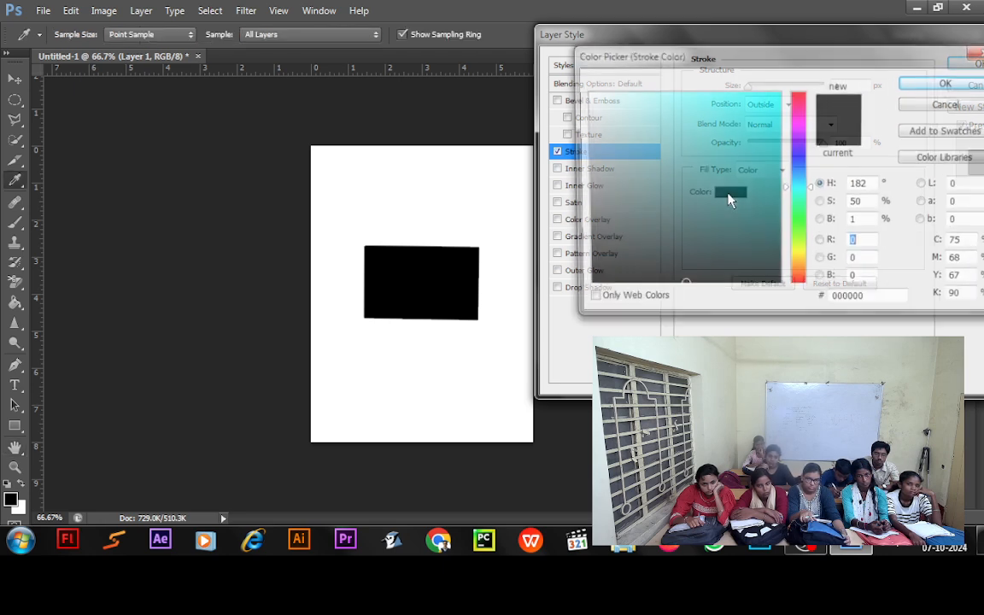
click(779, 186)
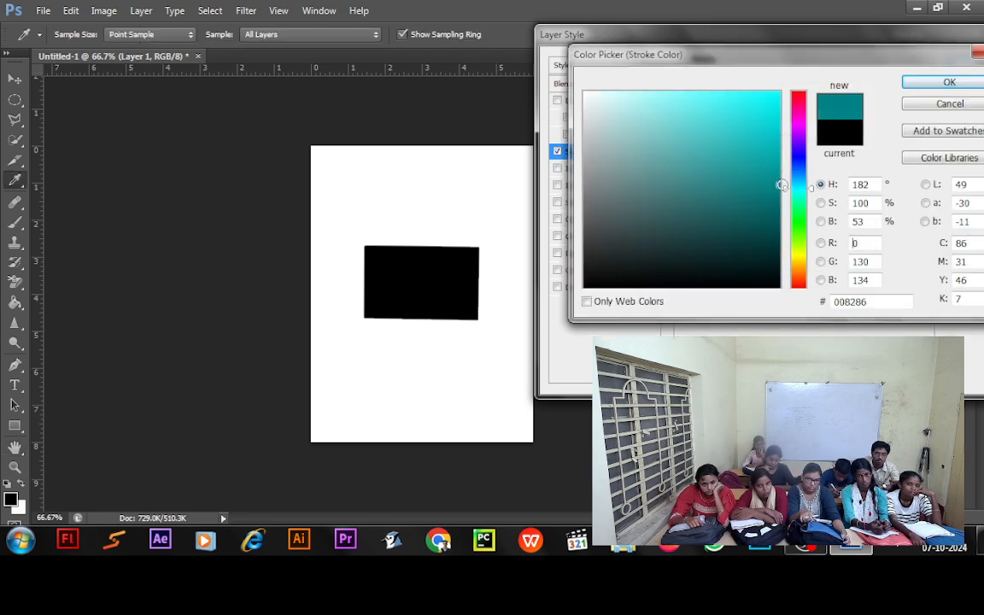
click(940, 83)
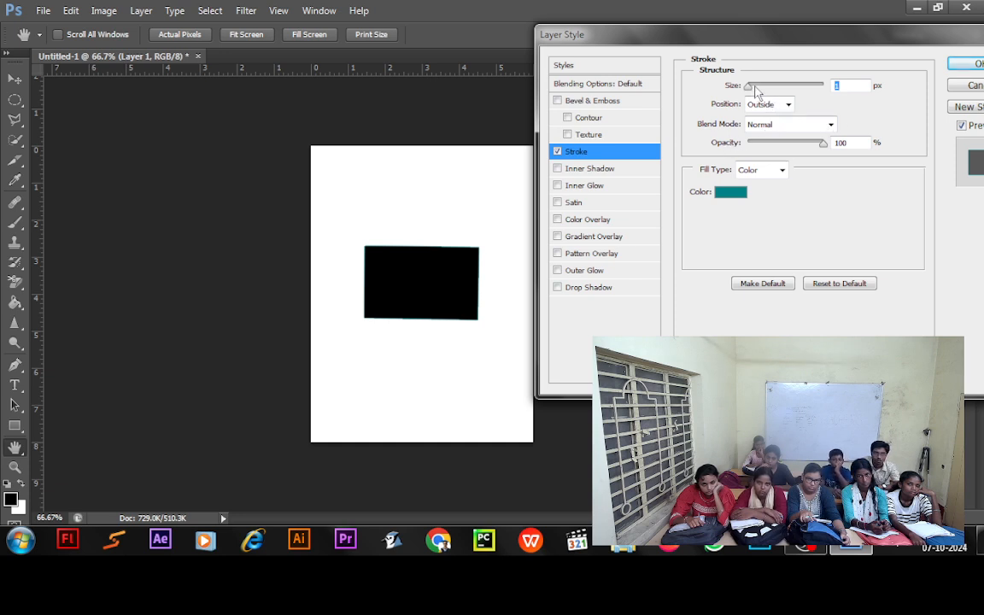
Set the rectangle's stroke to 24 px, position it Inside and reopen its colour for editing
mouse_move(756, 93)
mouse_down()
mouse_move(776, 92)
mouse_move(761, 99)
mouse_up()
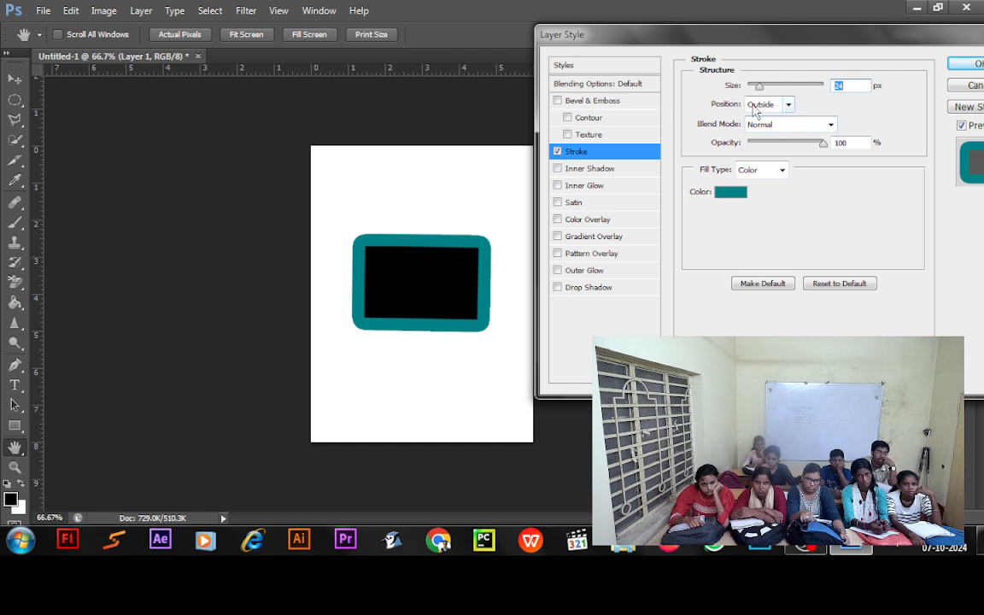
click(789, 104)
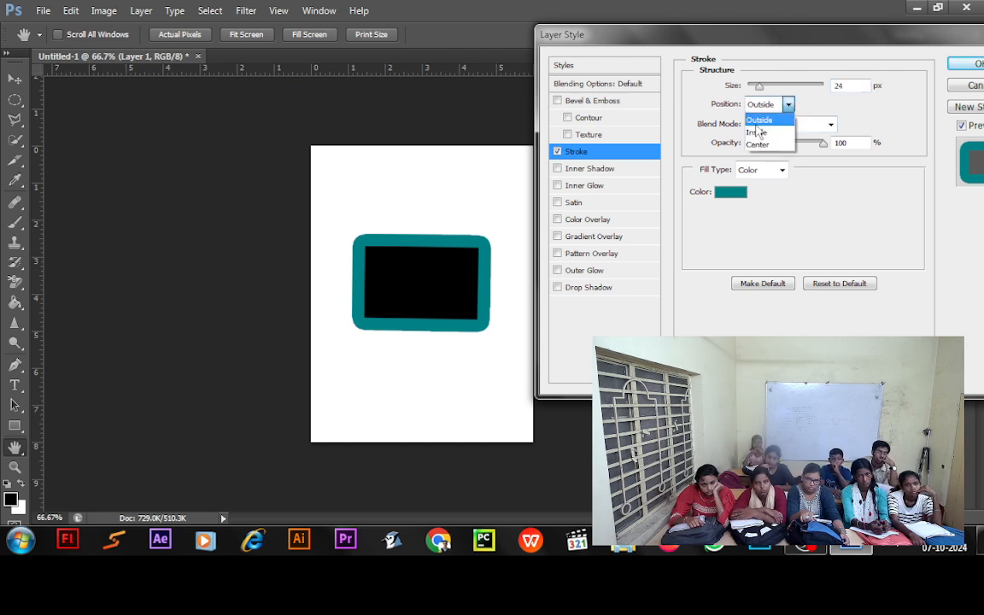
click(755, 132)
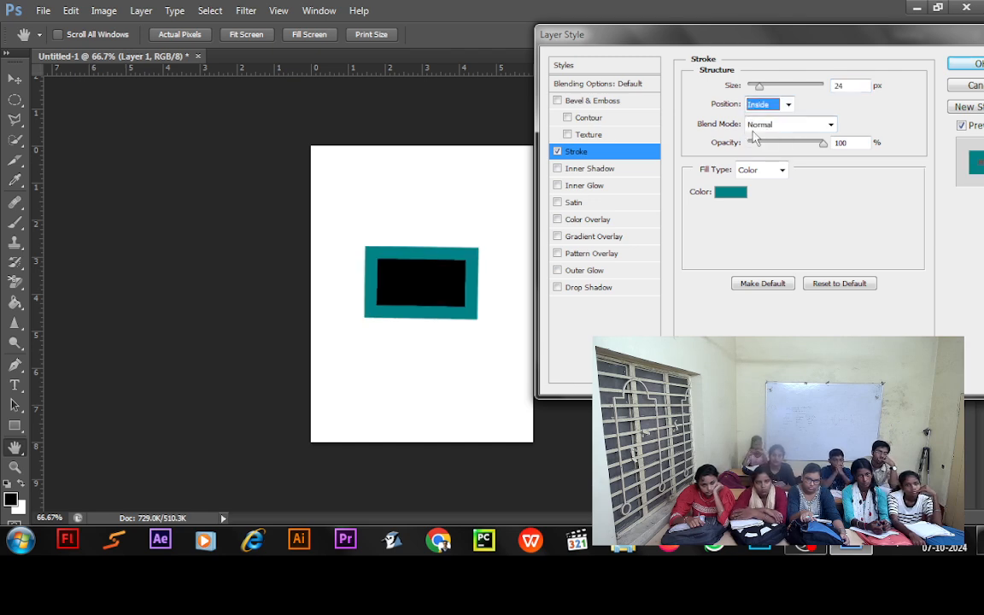
click(739, 197)
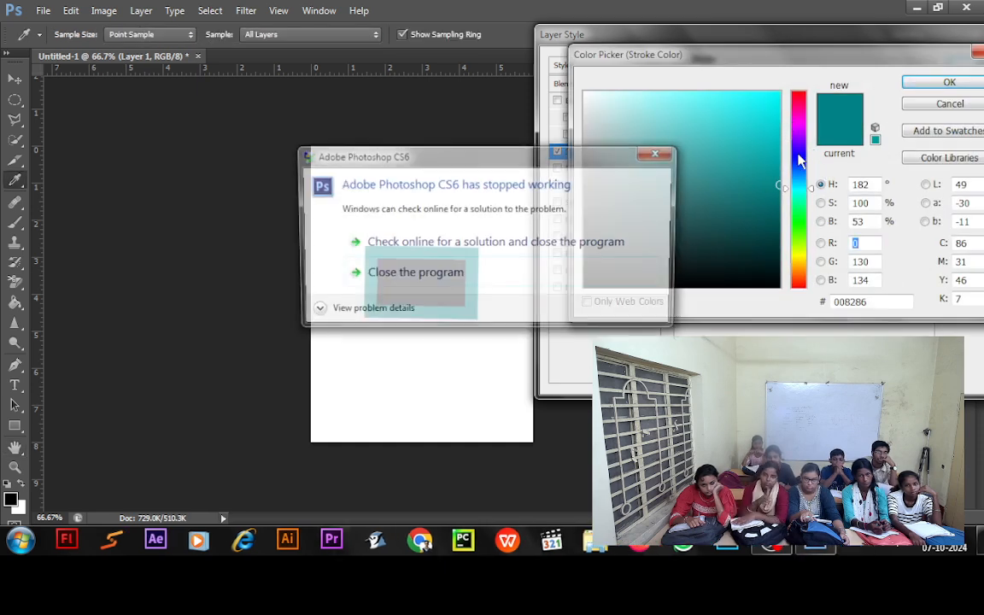
Close the crashed Photoshop CS6 session and dismiss the Photoshop system error messages
click(664, 159)
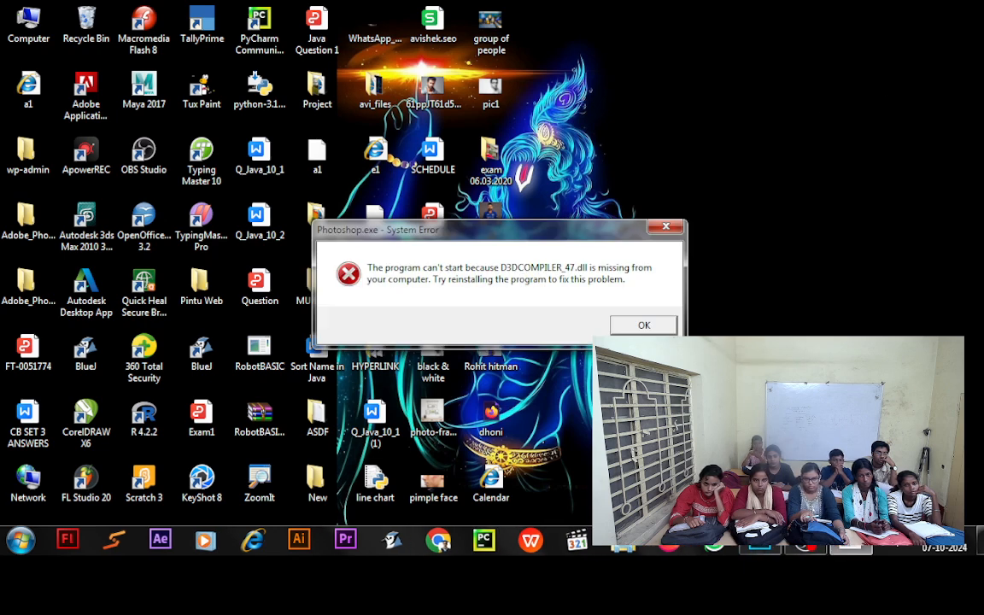
click(636, 329)
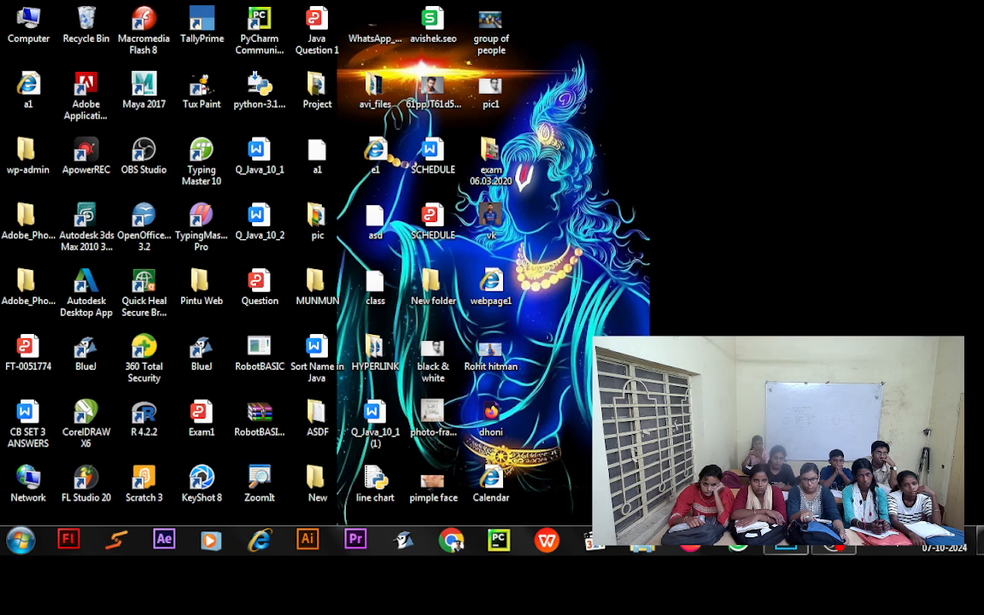
click(646, 329)
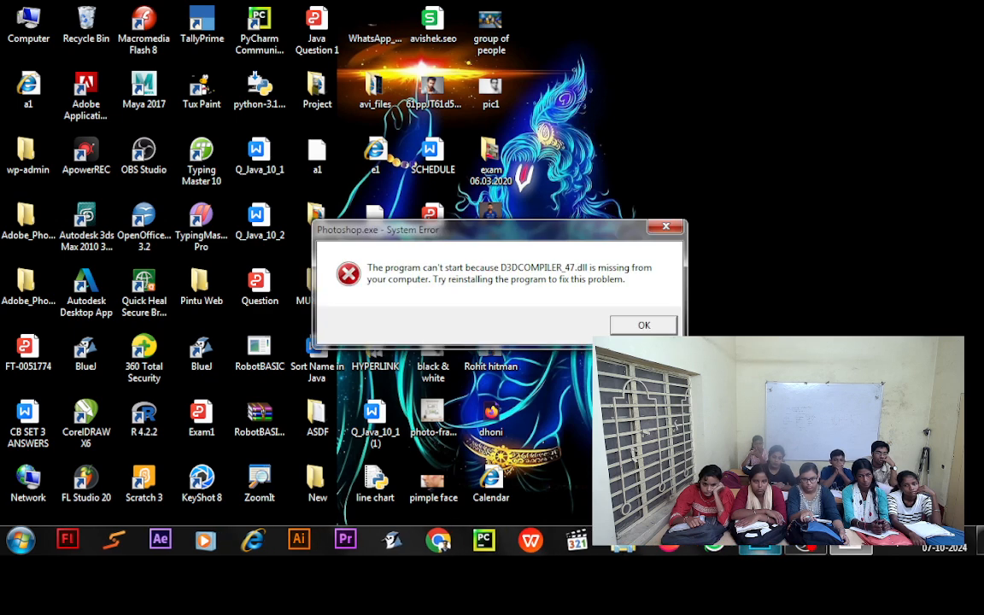
click(634, 329)
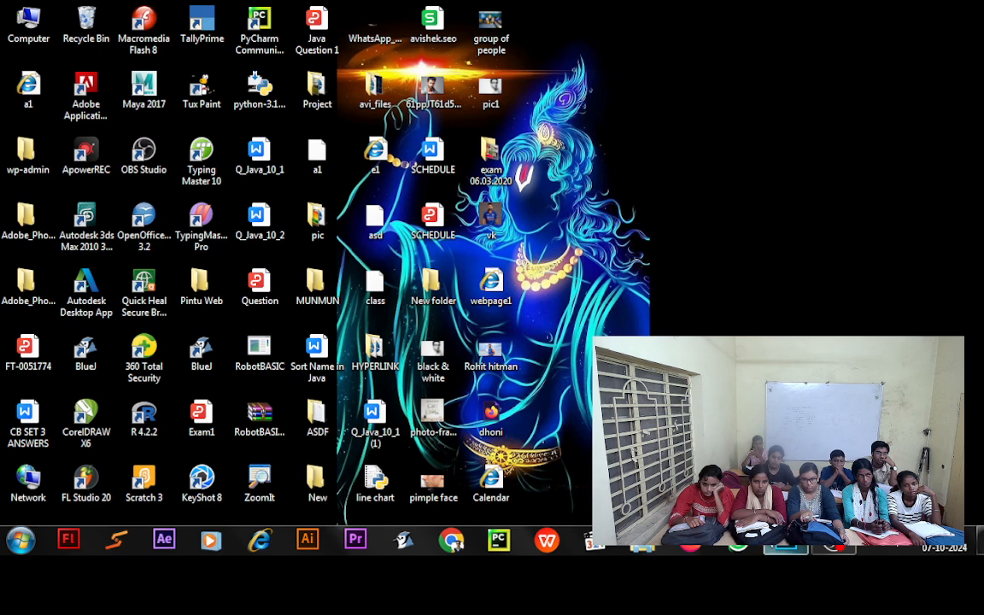
click(631, 330)
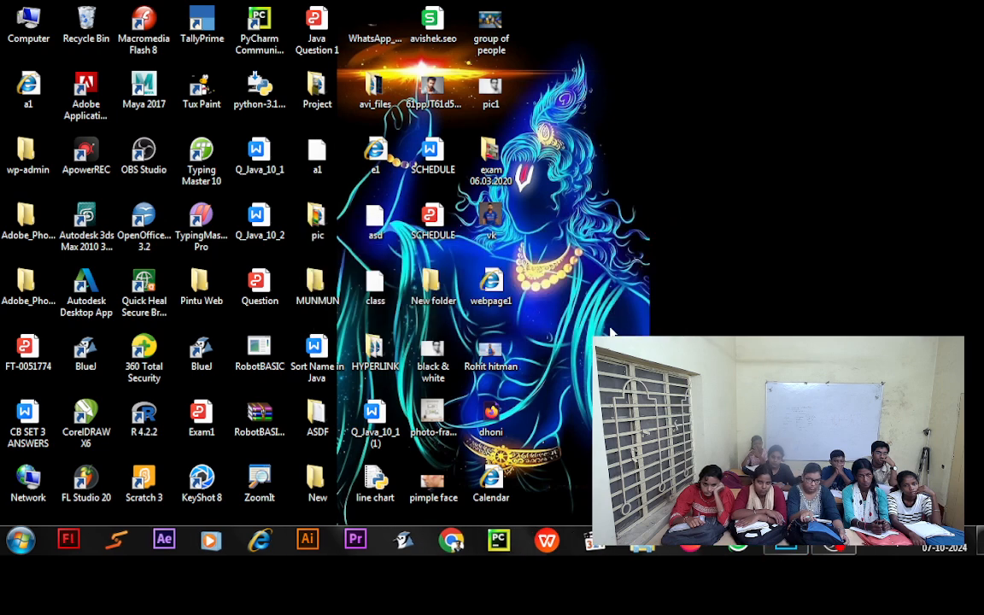
Search the installed programs for Photoshop and launch Adobe Photoshop CS6 (64 Bit)
key(super)
text(pho)
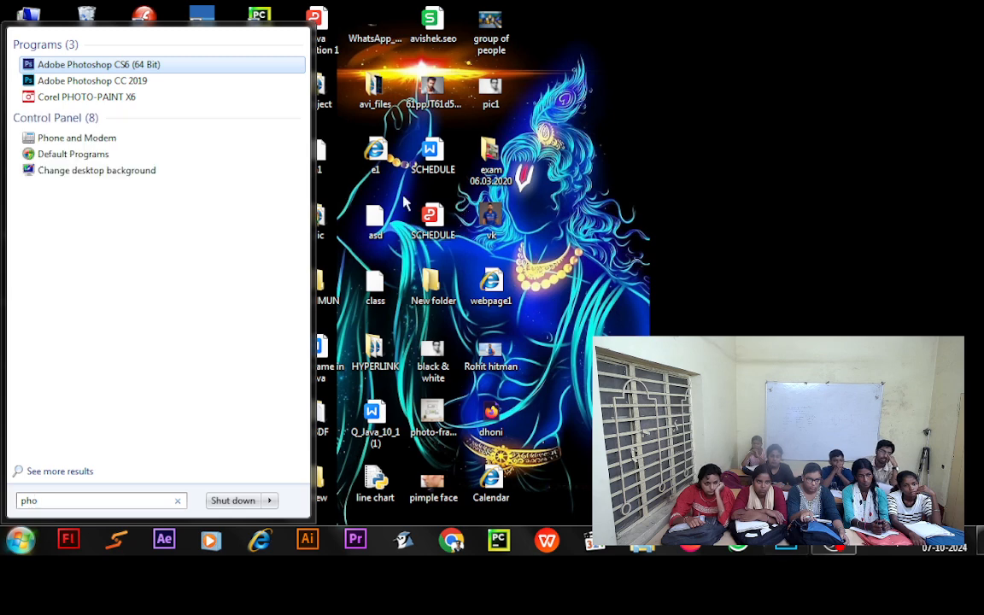
click(120, 69)
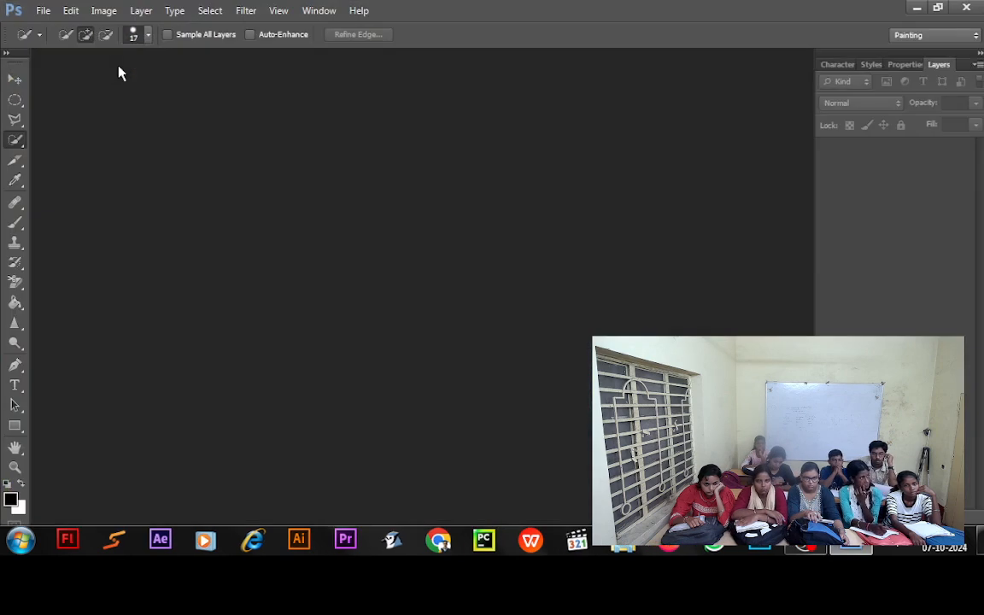
Create a new document 6 inches wide and 8 inches high with a white background
click(41, 11)
click(53, 27)
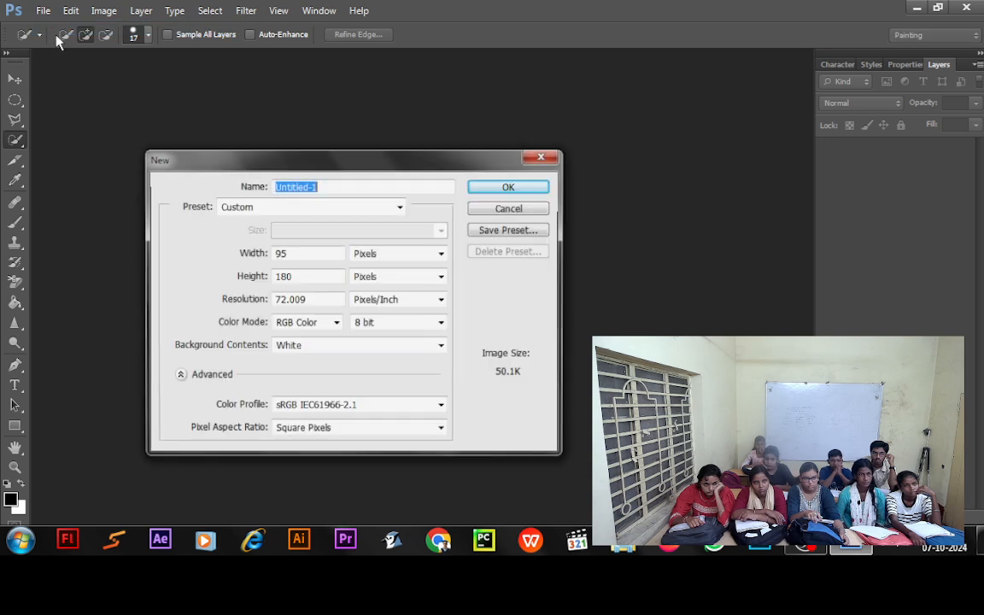
click(396, 256)
click(382, 280)
click(381, 278)
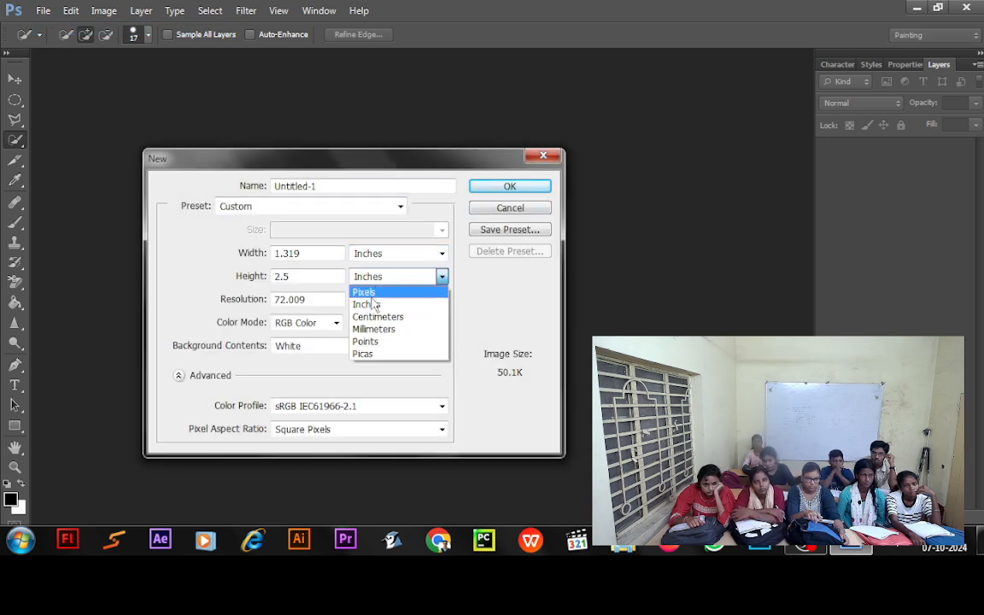
click(367, 305)
double_click(316, 253)
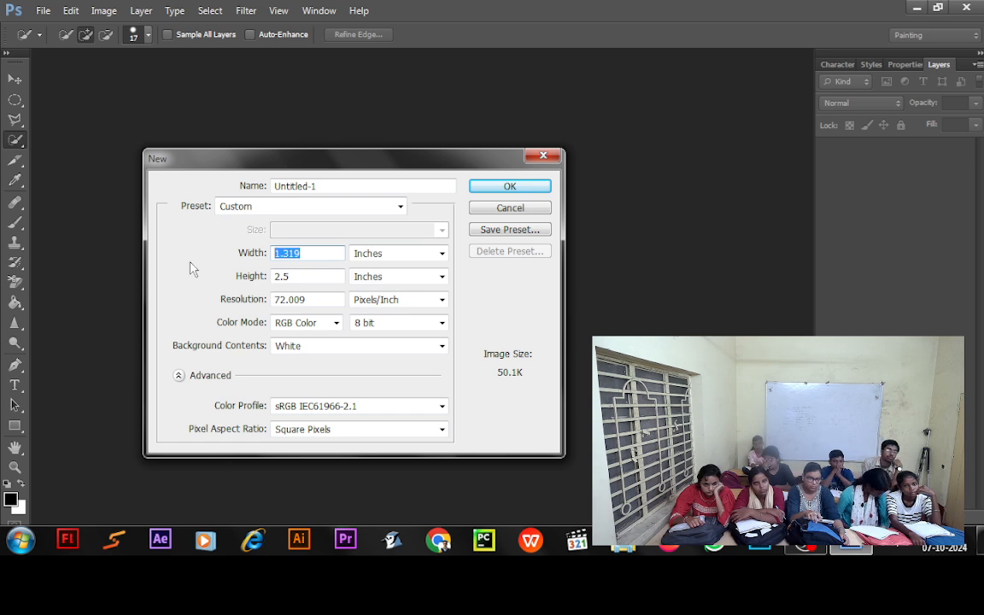
text(6)
key(Tab)
key(Tab)
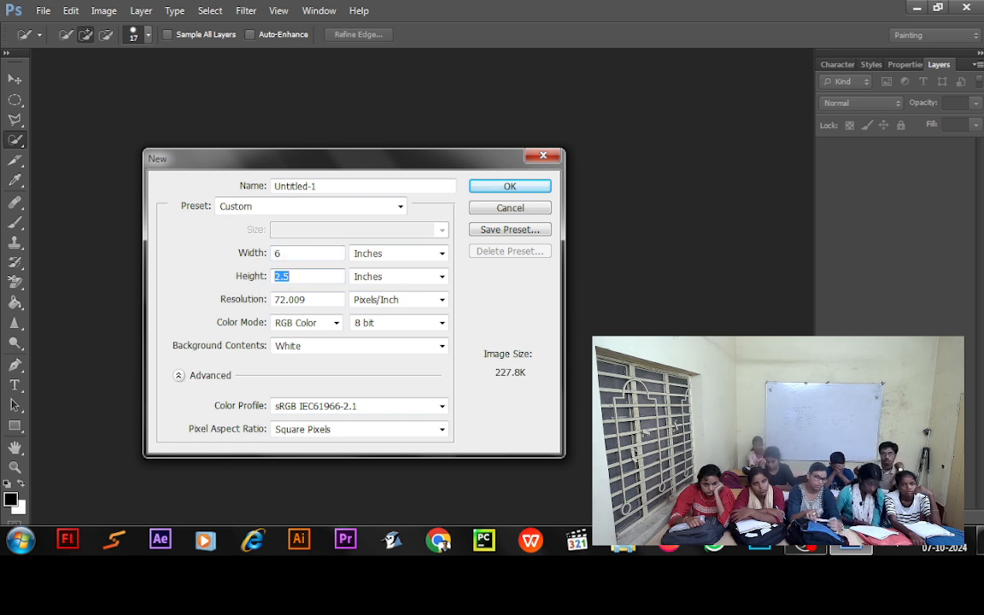
text(8)
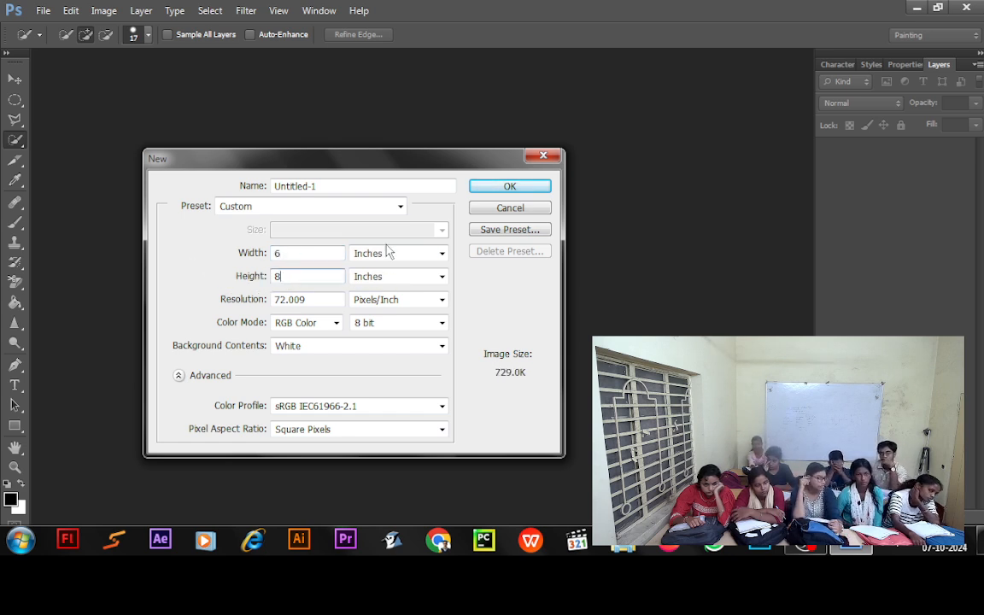
click(486, 188)
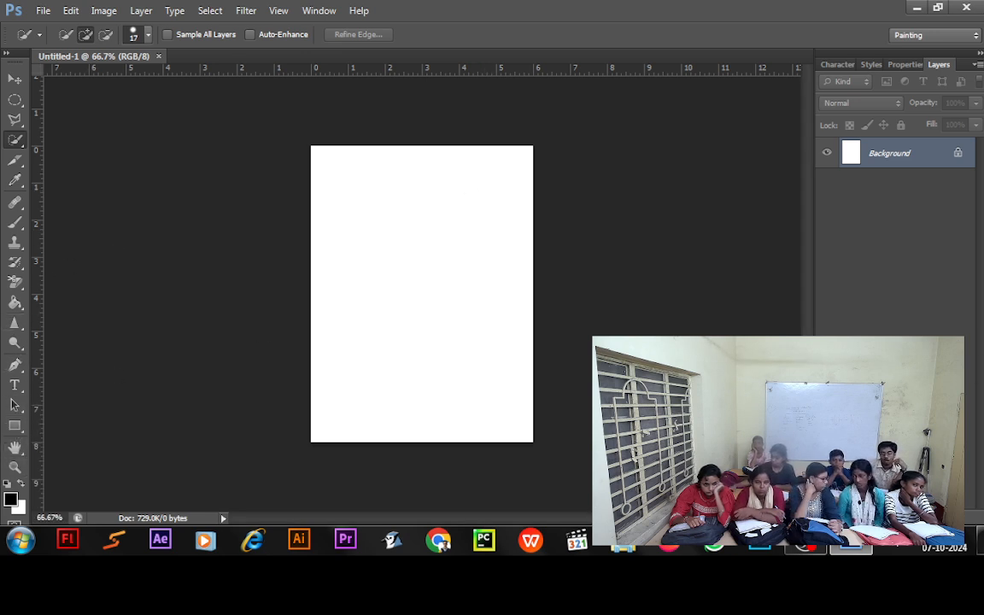
Add an empty layer and draw a black rectangle about 2.4 by 1.6 inches above the page's middle
click(938, 517)
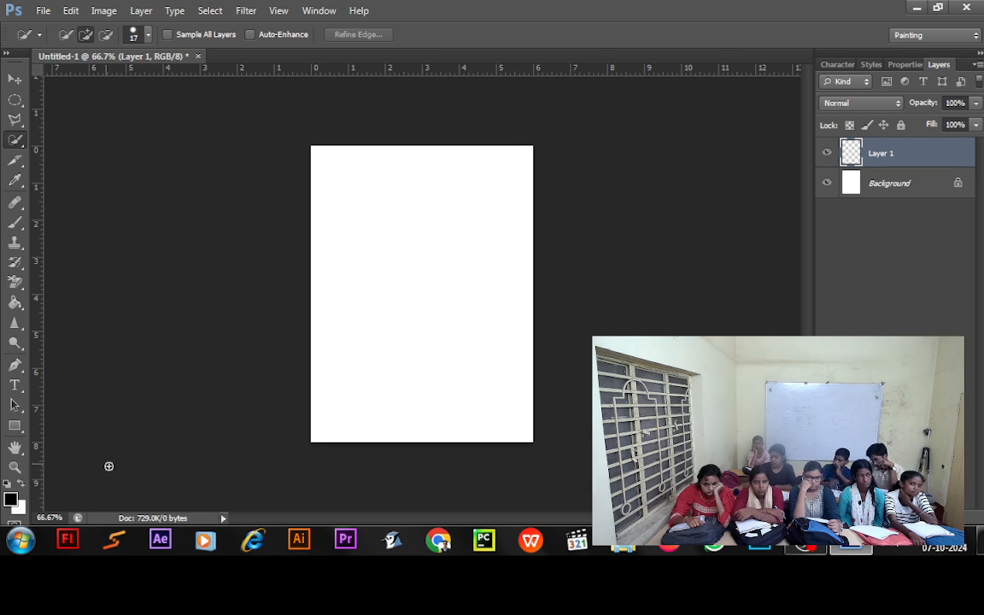
click(13, 426)
drag(373, 231, 462, 290)
click(15, 78)
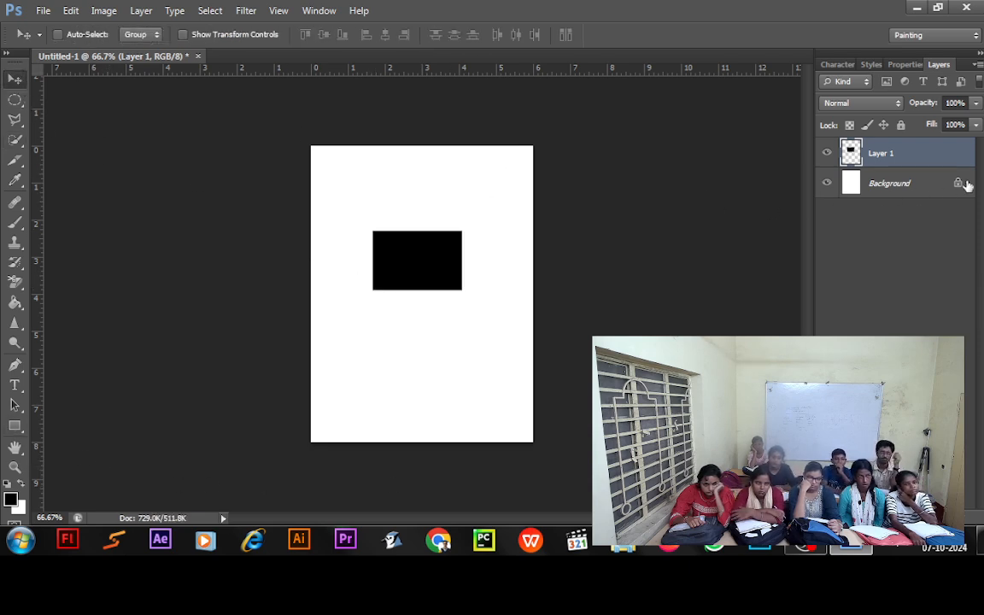
Try a Color Overlay on the rectangle's layer, turn it off and add a 10 px Stroke instead
double_click(947, 154)
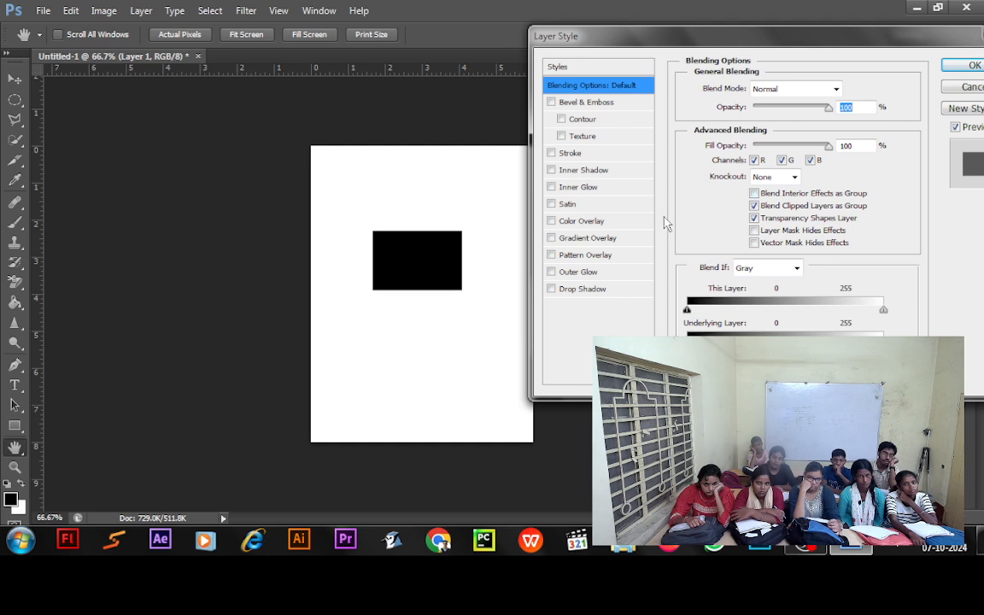
click(596, 223)
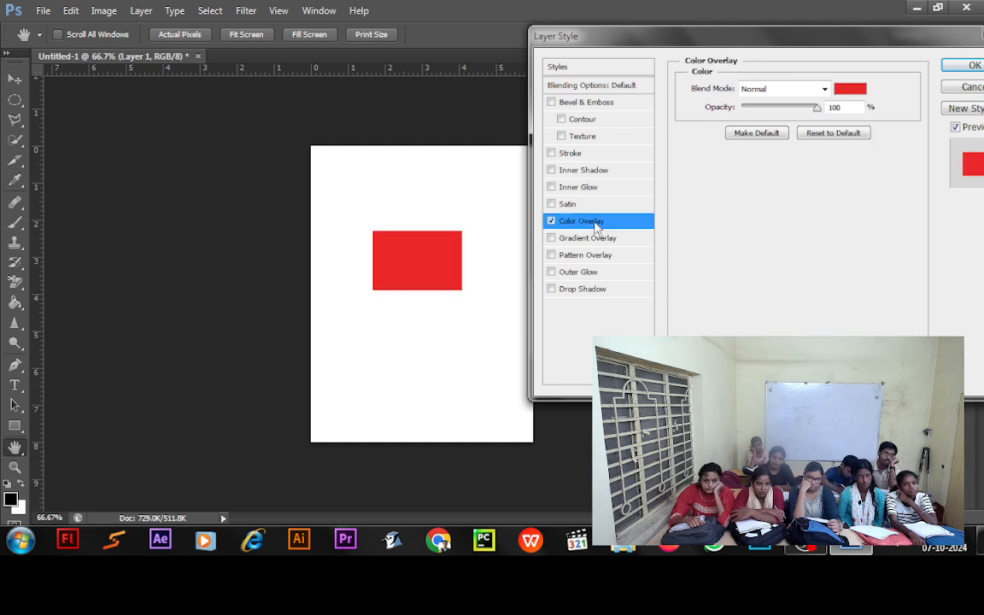
click(551, 221)
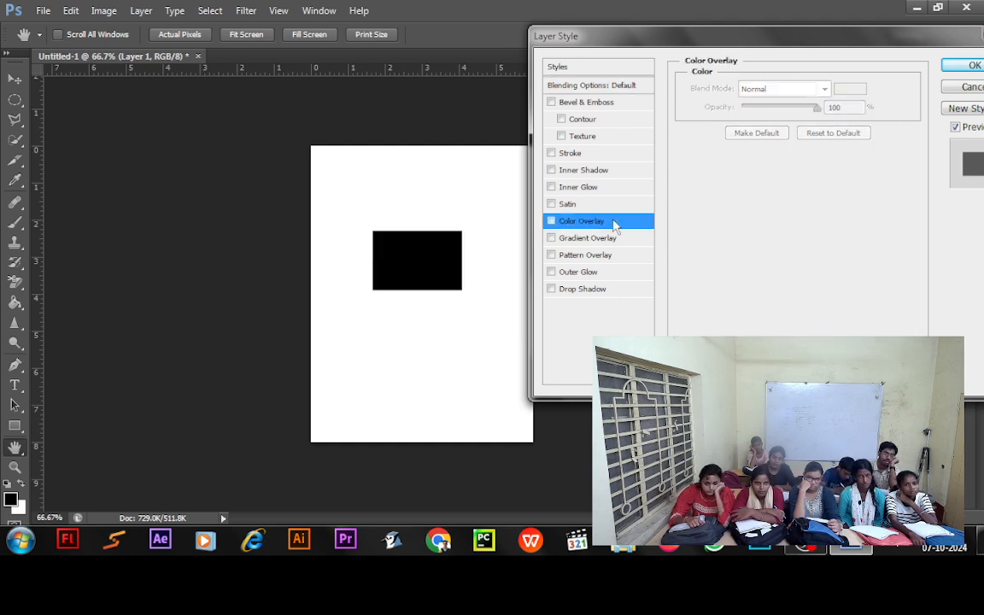
click(612, 152)
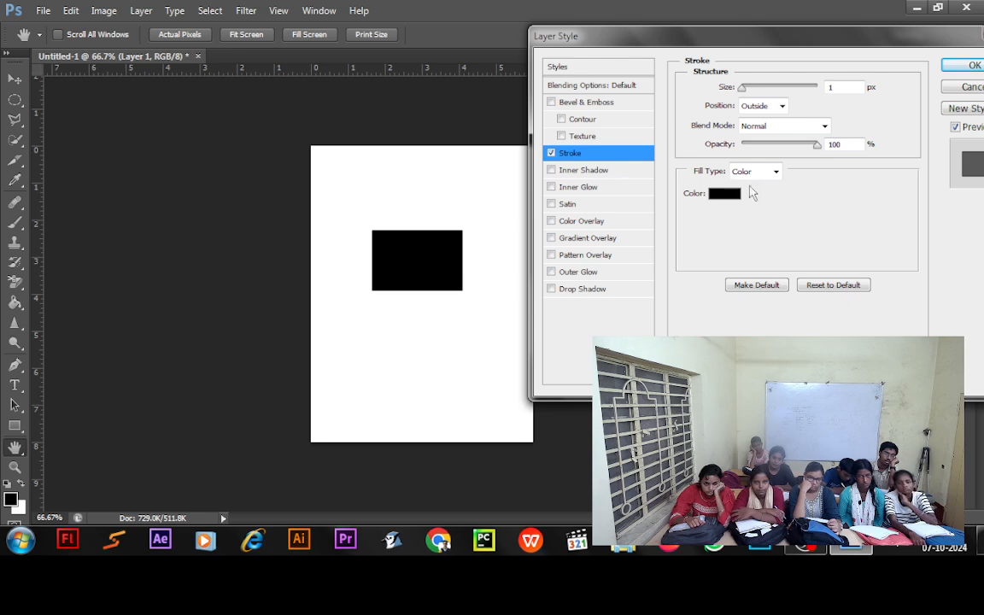
drag(845, 85, 812, 83)
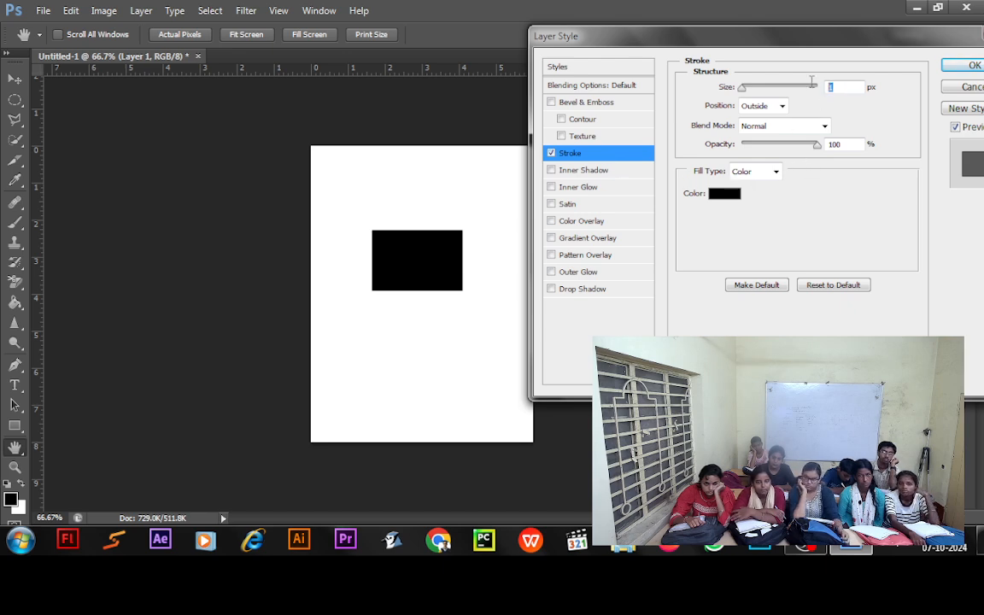
text(10)
key(Return)
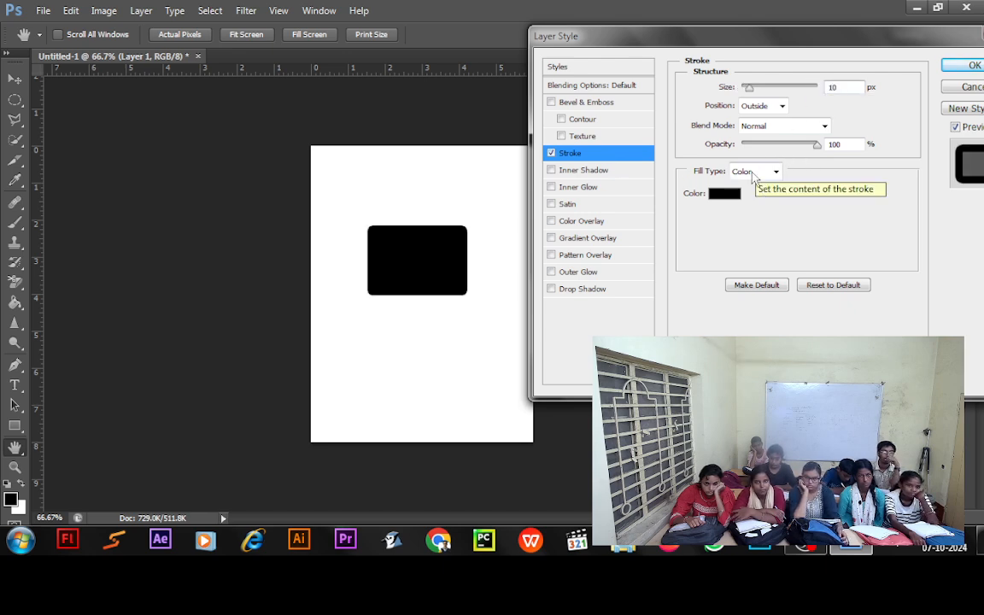
Set the rectangle's stroke colour to teal 16979b
click(736, 197)
click(686, 152)
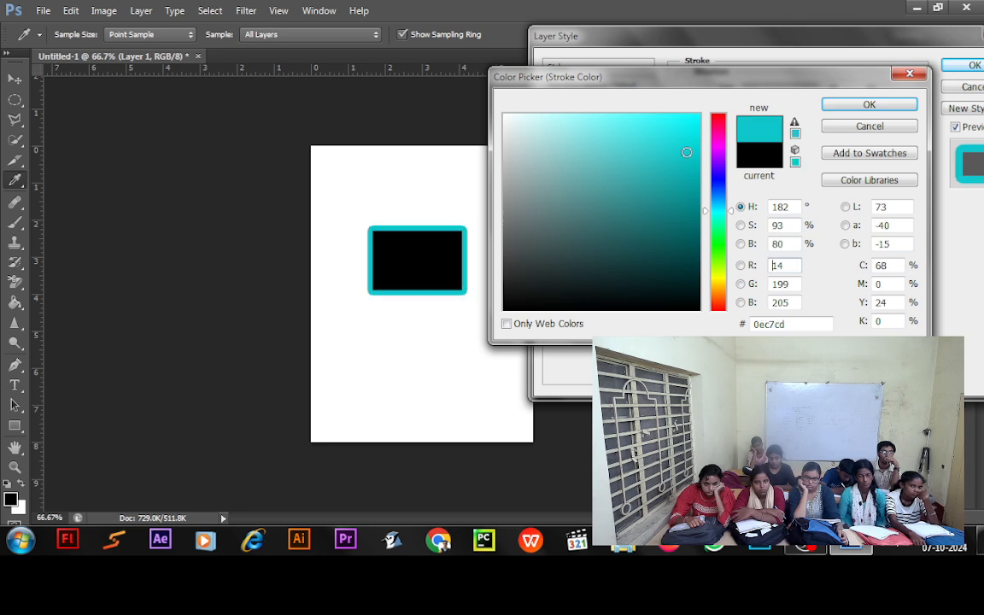
click(672, 190)
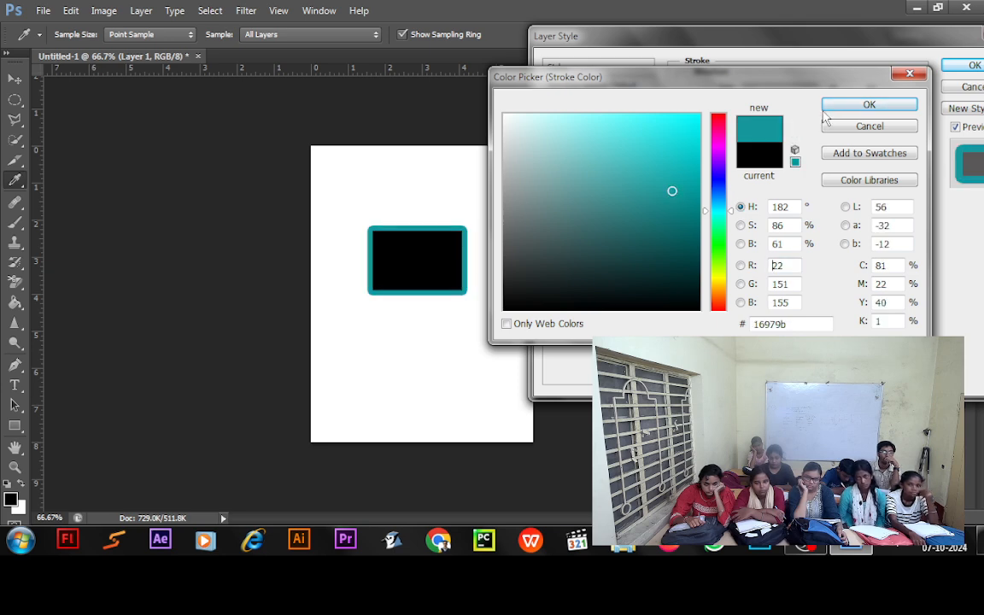
click(869, 105)
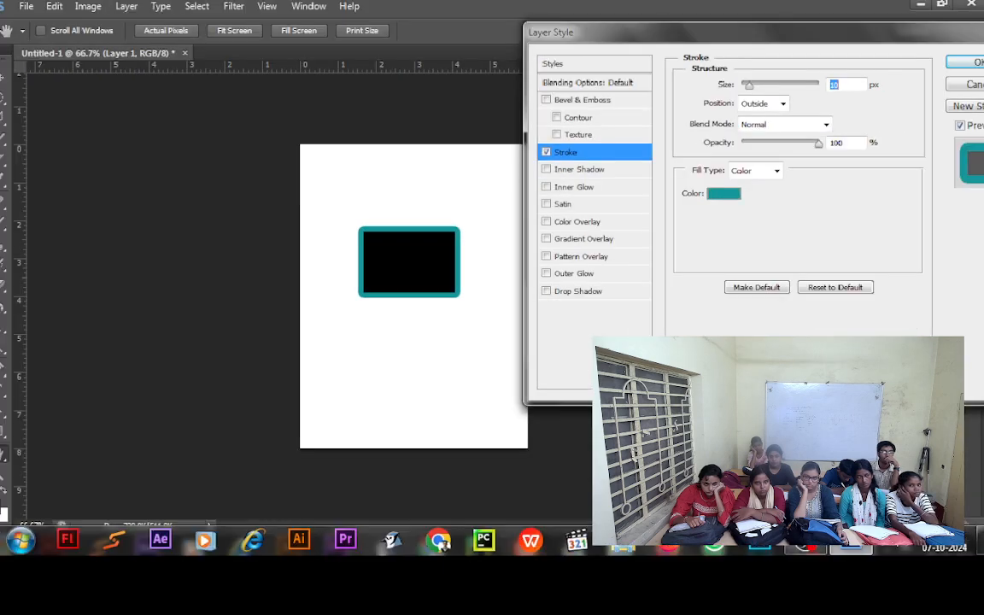
Change the stroke's fill type to Gradient
click(773, 171)
click(758, 202)
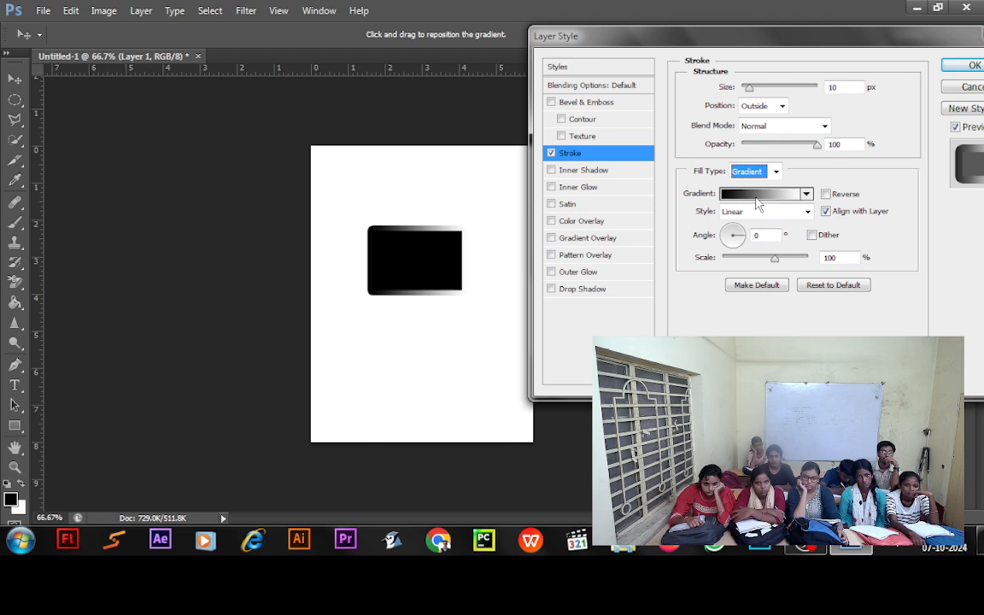
Recolour the black starting stop of the stroke's gradient to bright red
click(806, 194)
click(905, 206)
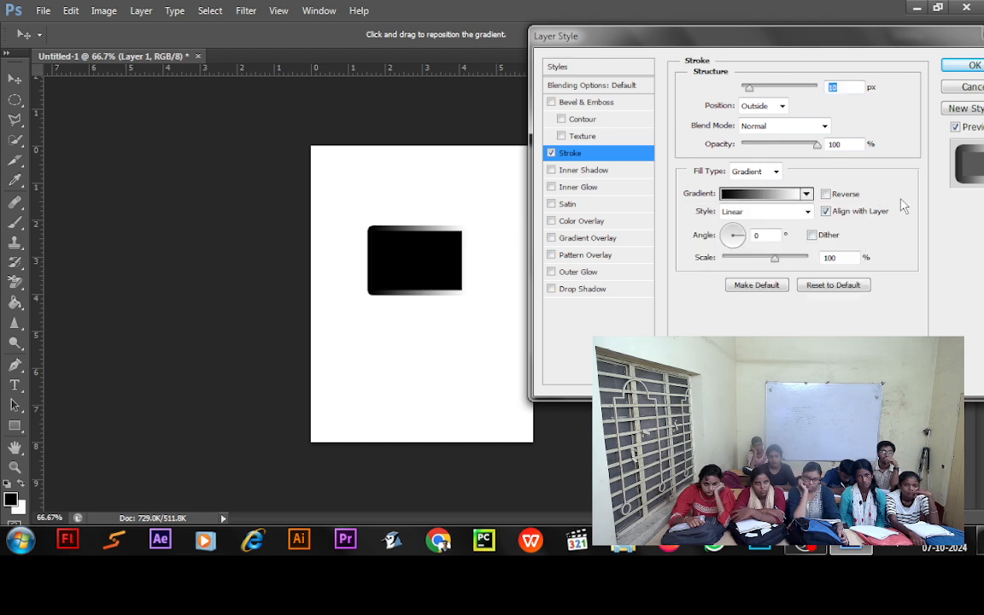
click(762, 200)
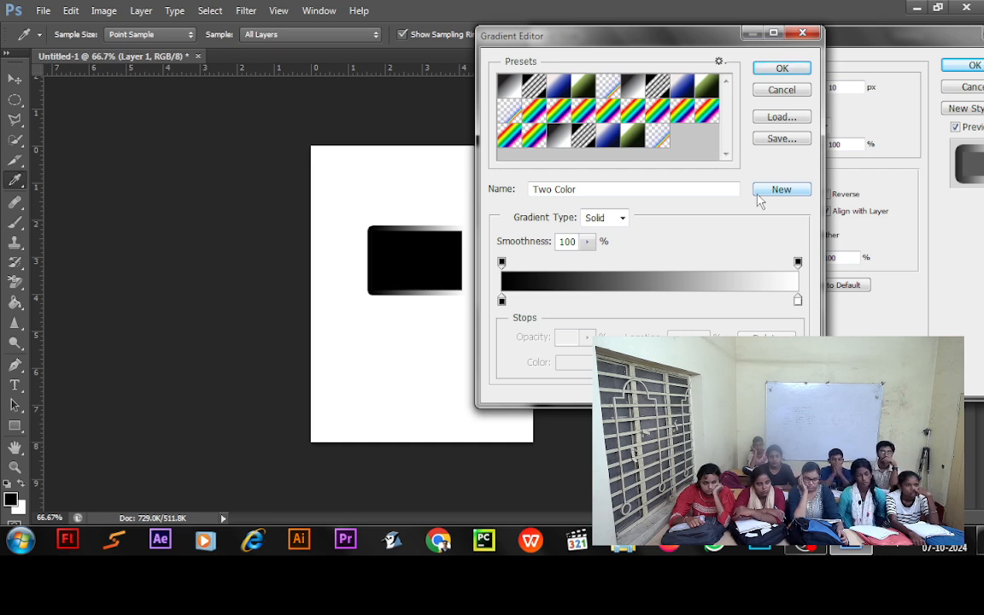
click(501, 301)
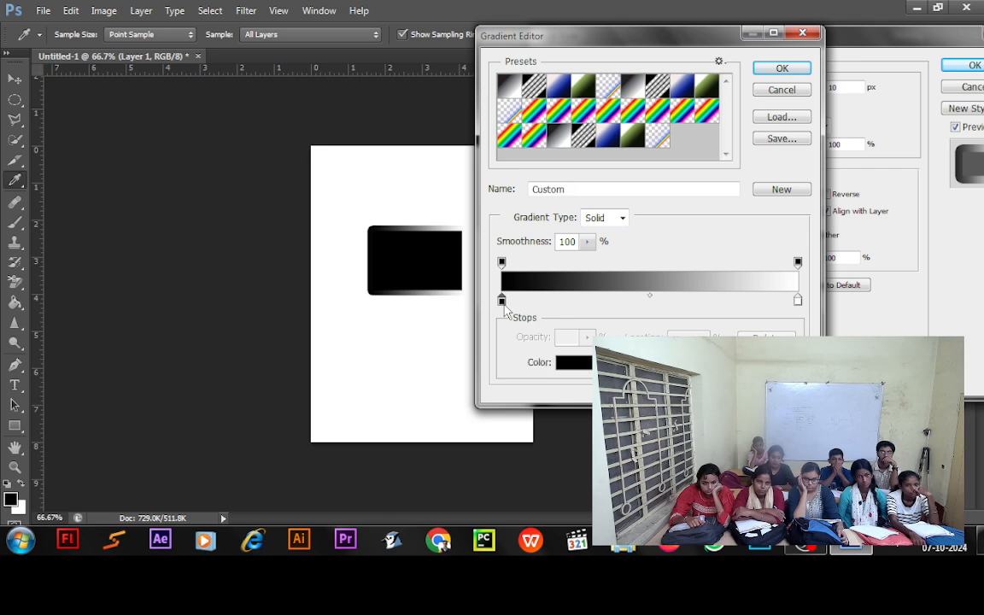
click(581, 365)
click(689, 130)
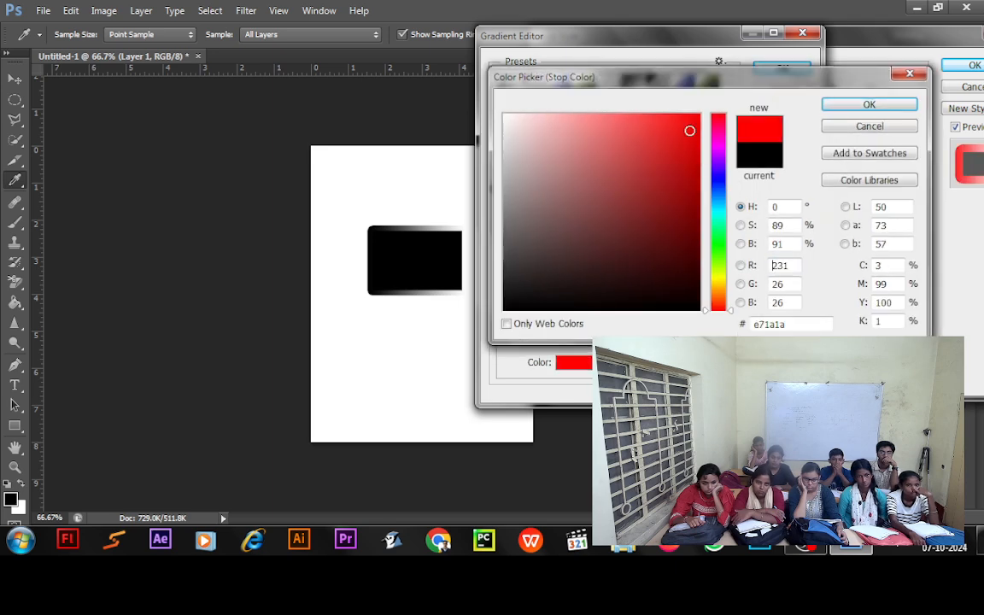
click(699, 115)
click(870, 104)
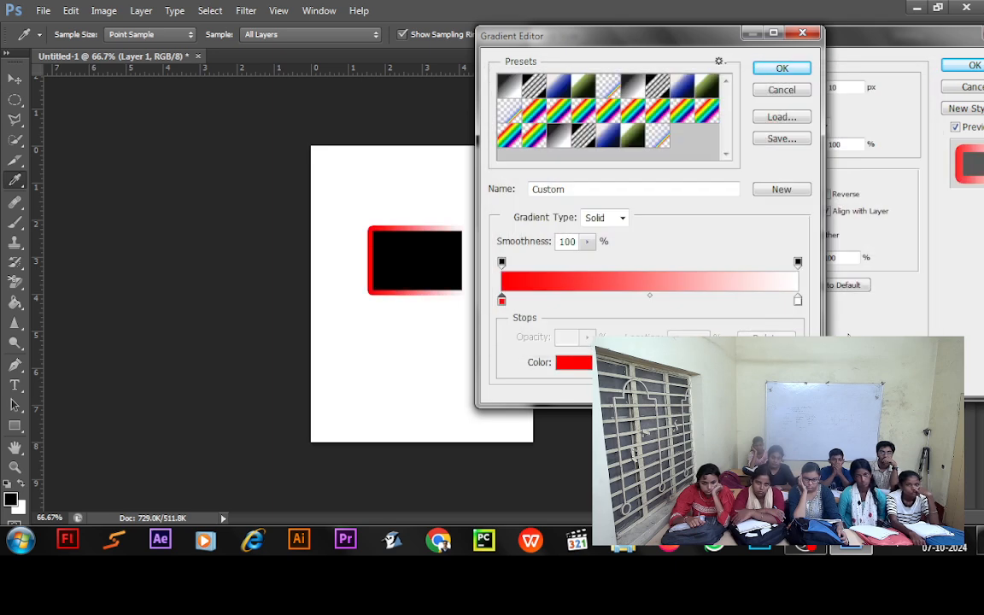
Add a colour stop near the white end of the stroke's gradient, colour it blue 290db3 and accept the gradient
click(796, 300)
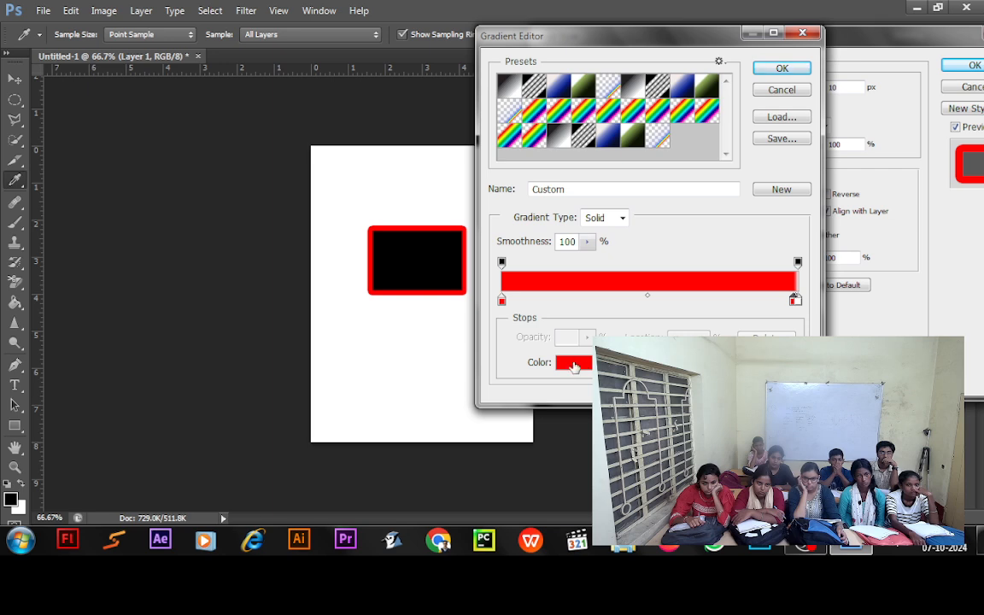
click(574, 366)
click(686, 173)
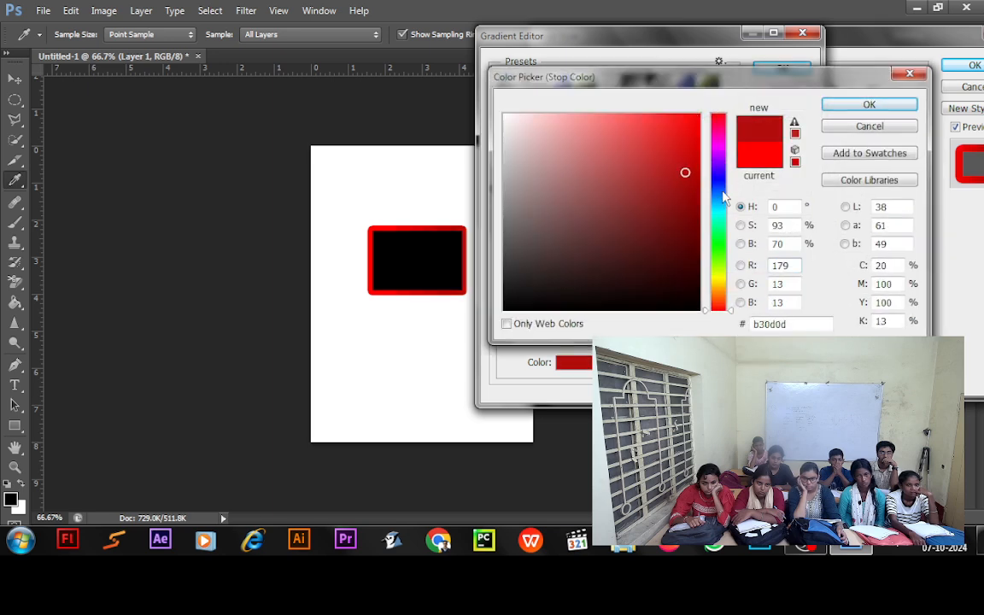
drag(722, 197, 723, 174)
click(851, 107)
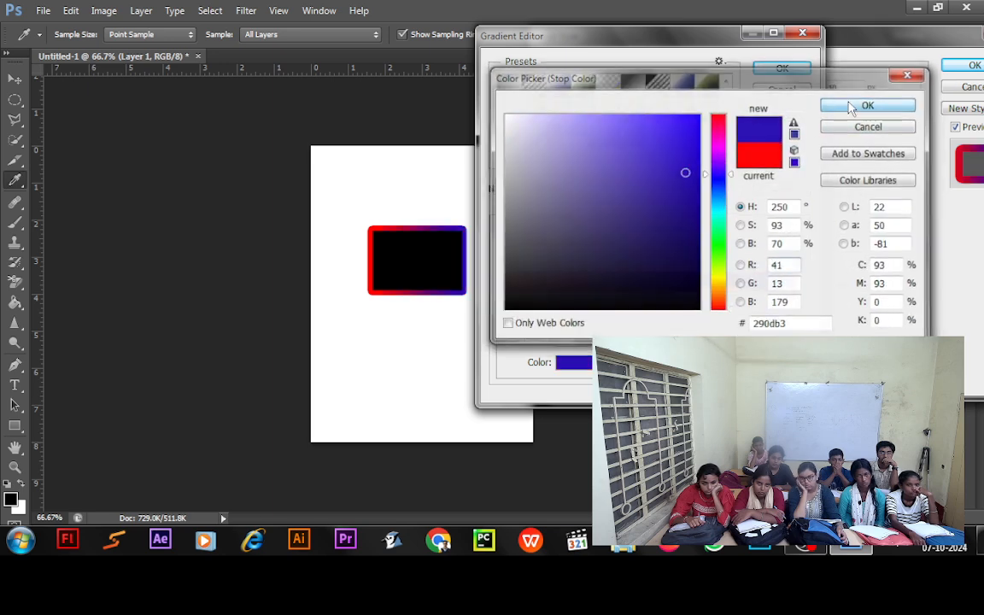
click(782, 68)
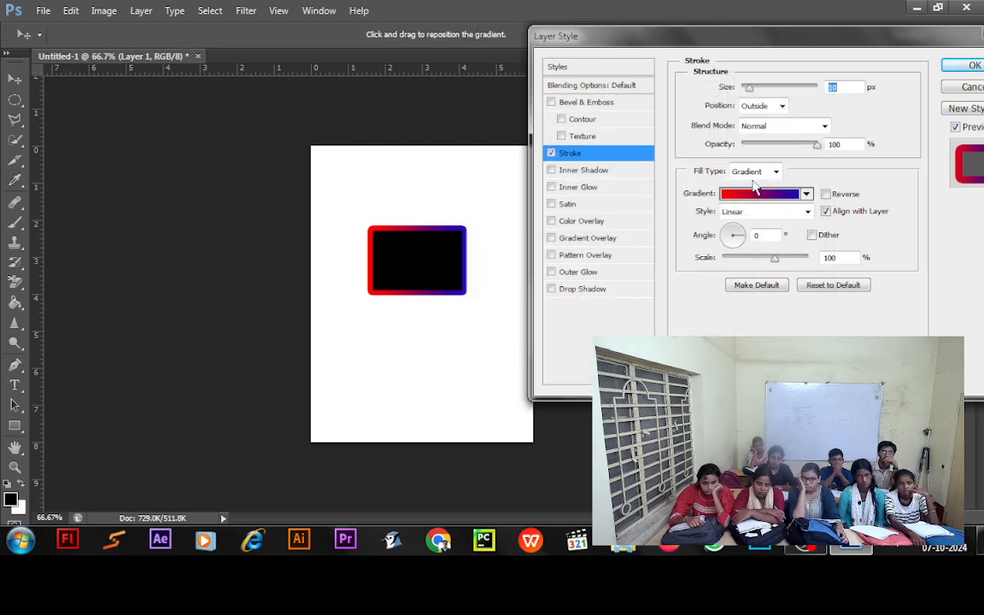
Try a linear black-to-white Gradient Overlay on the rectangle, leave its gradient unedited and turn the overlay off
click(594, 241)
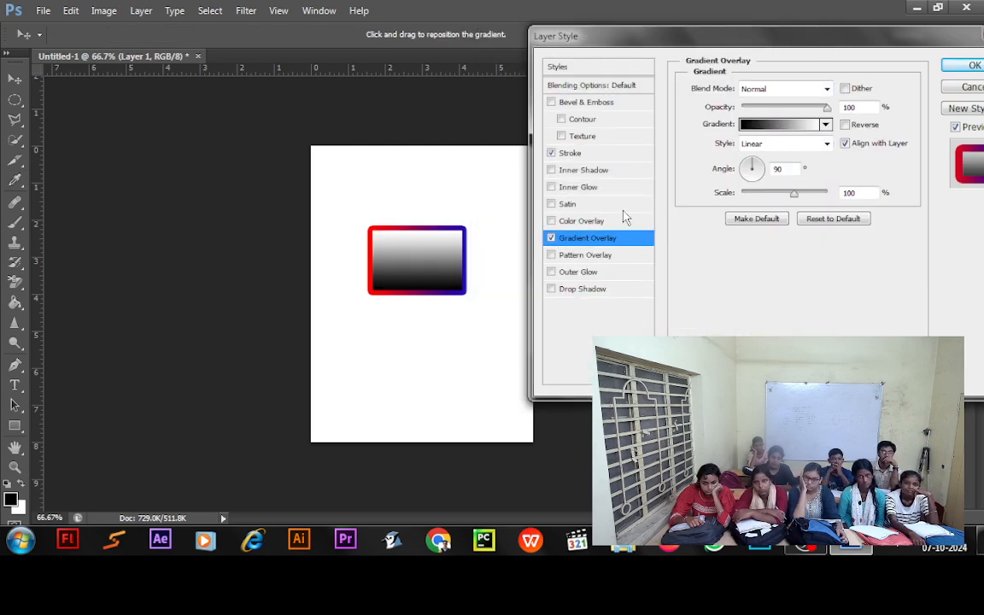
click(767, 126)
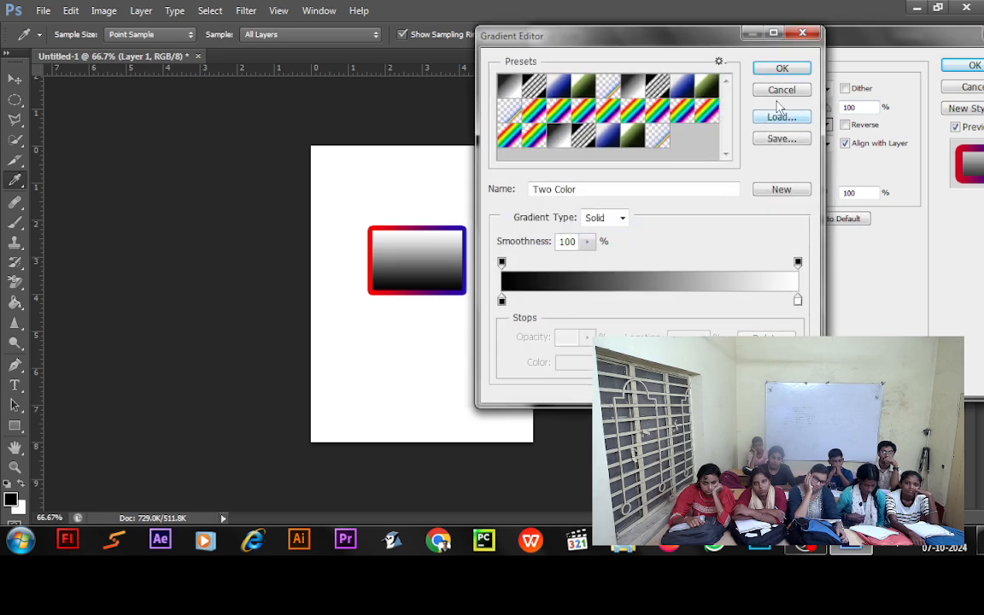
click(777, 91)
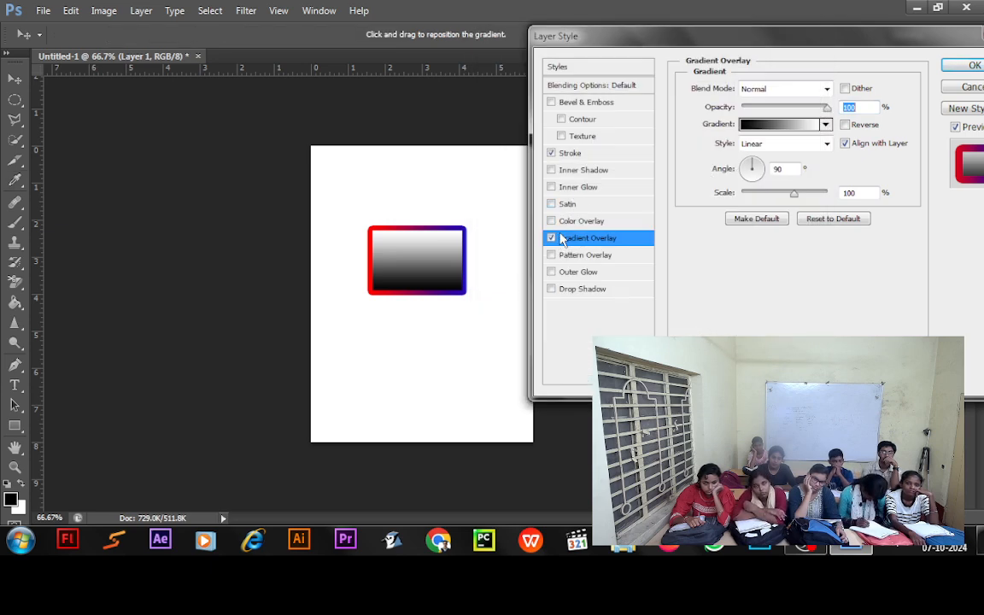
key(space)
Return to the Stroke settings, then dismiss the layer style without applying any of its effects
click(571, 153)
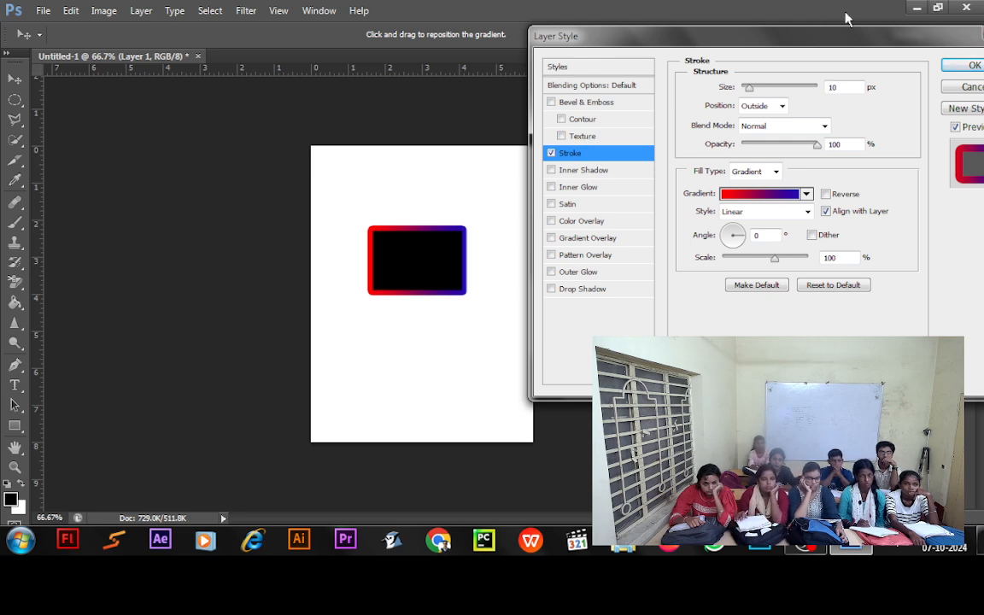
drag(701, 31, 412, 39)
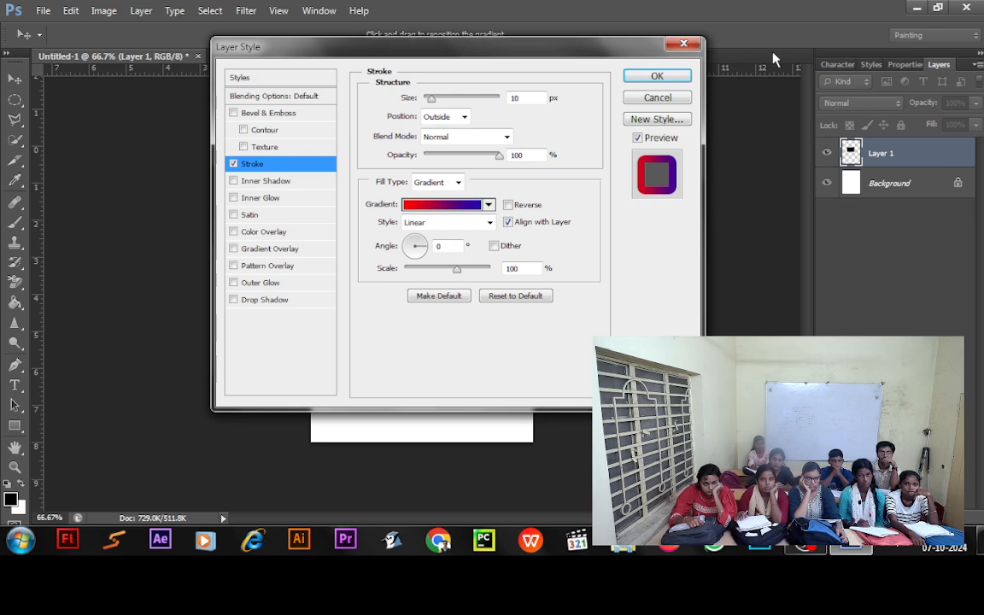
click(696, 43)
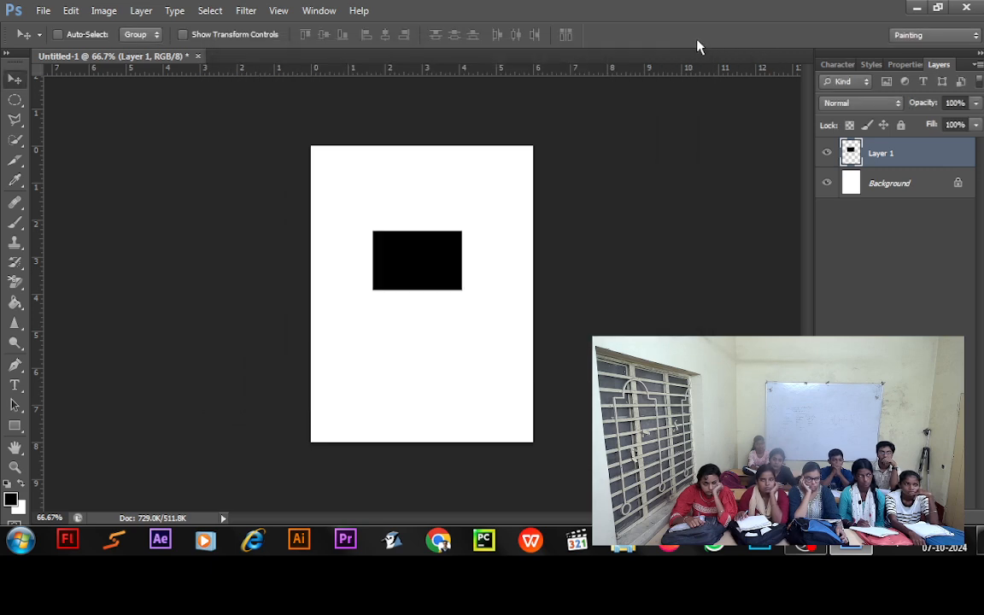